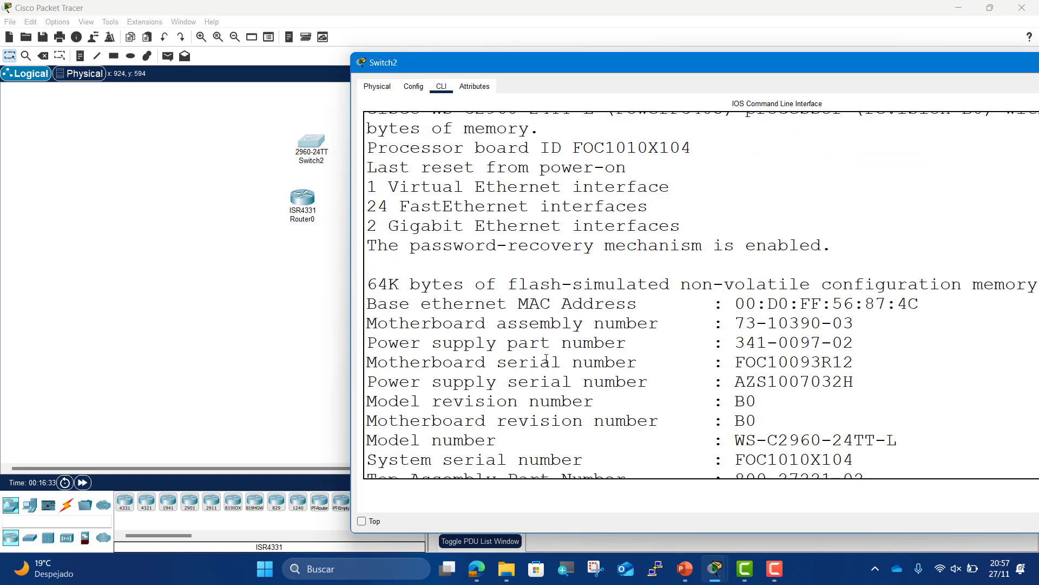
- Review Switch2's show version output through its hardware details and back to the beginning of the listing
scroll(546, 358, down, 3)
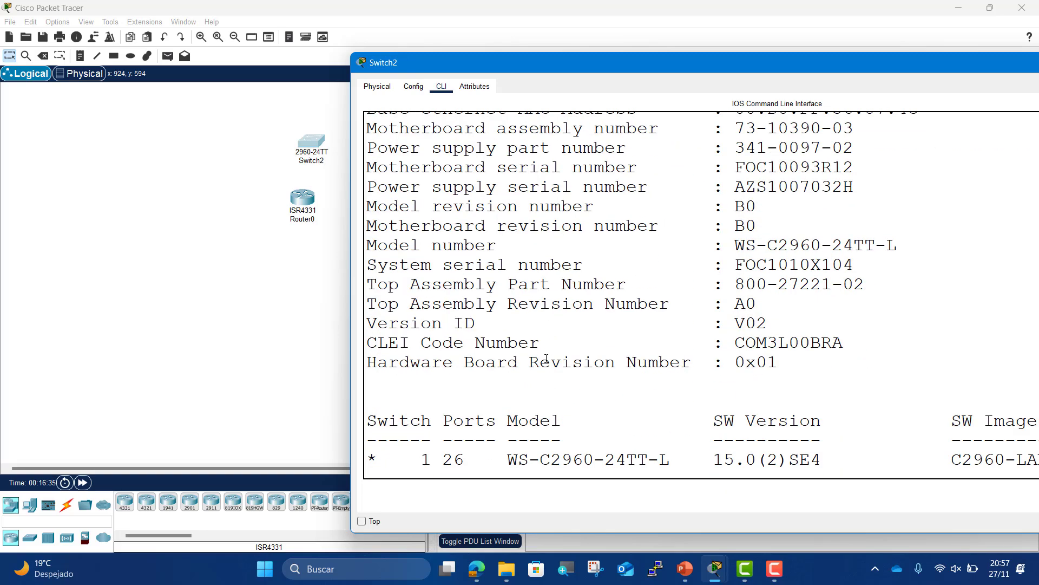
scroll(546, 359, down, 2)
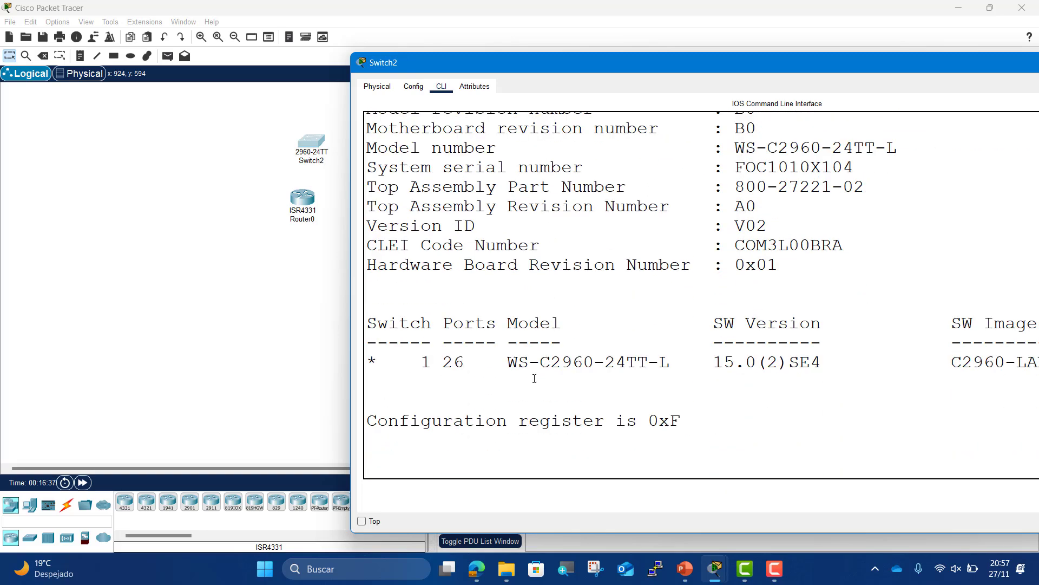
scroll(535, 378, up, 1)
key(Return)
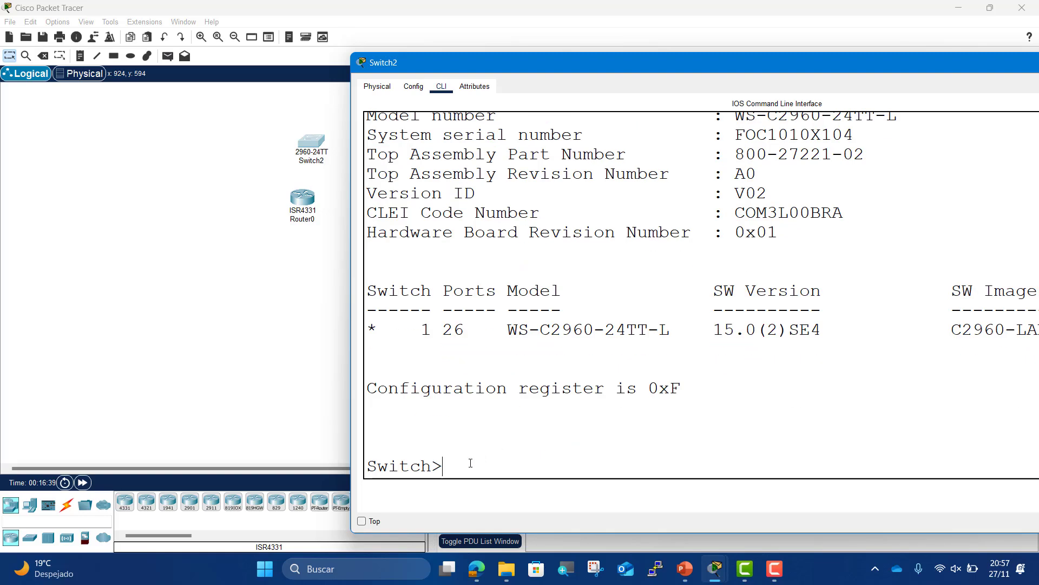
scroll(485, 441, up, 9)
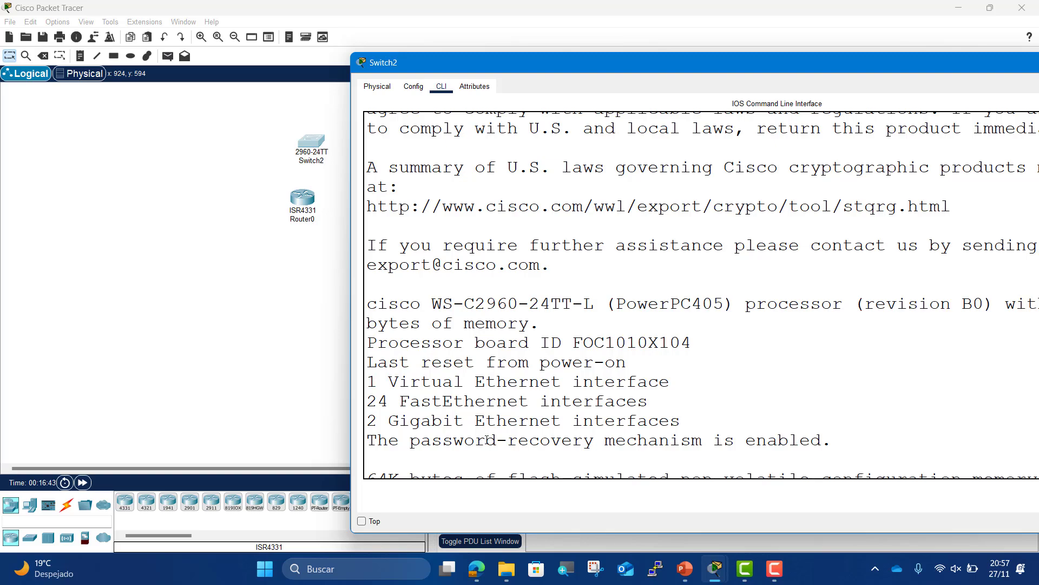
scroll(488, 440, up, 9)
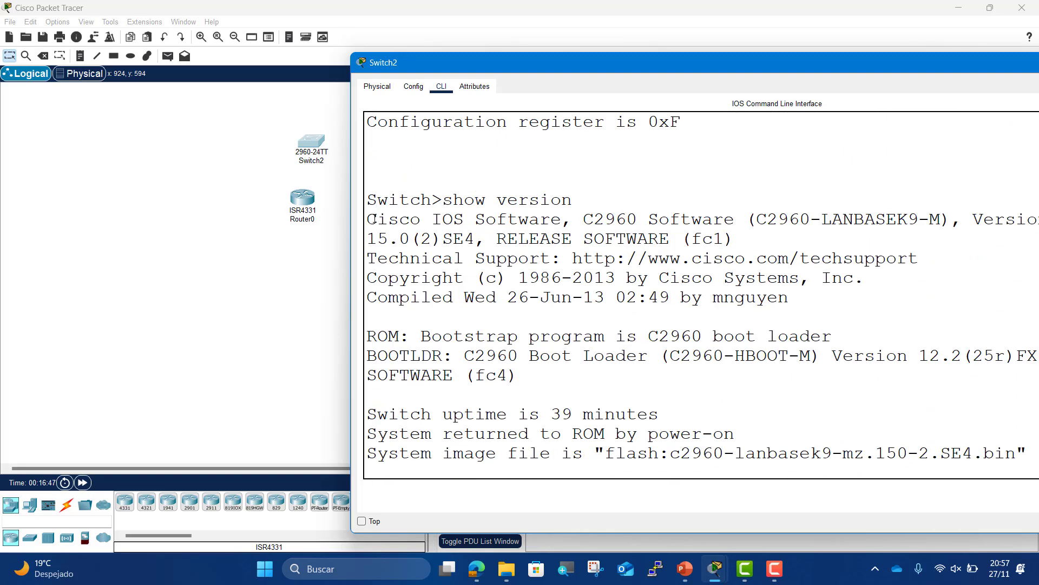
- Examine the IOS name, version and compilation date in Switch2's show version output, and glance at its global settings
drag(374, 218, 649, 219)
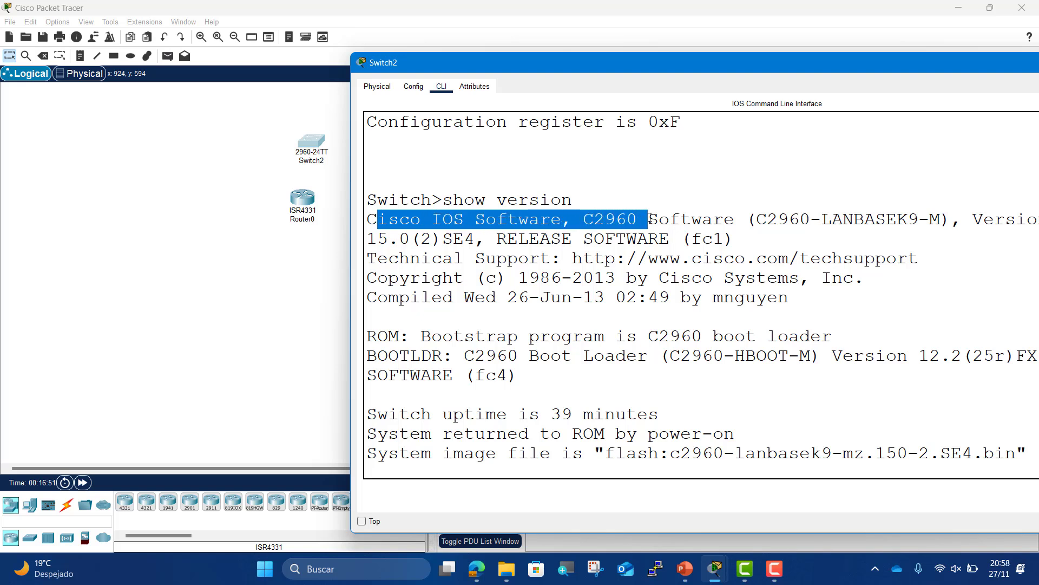
click(570, 73)
drag(497, 60, 177, 48)
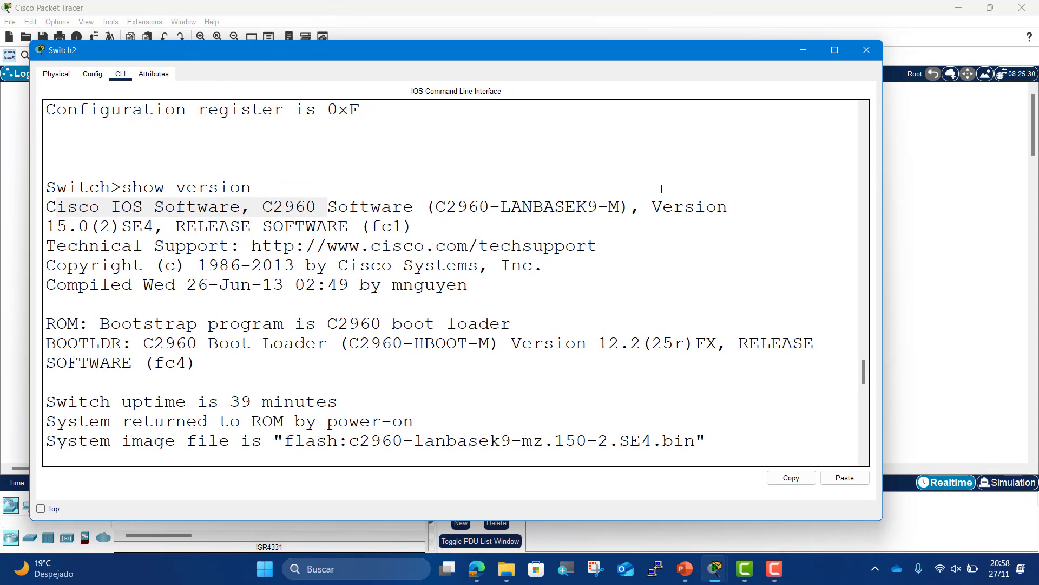
drag(661, 203, 413, 228)
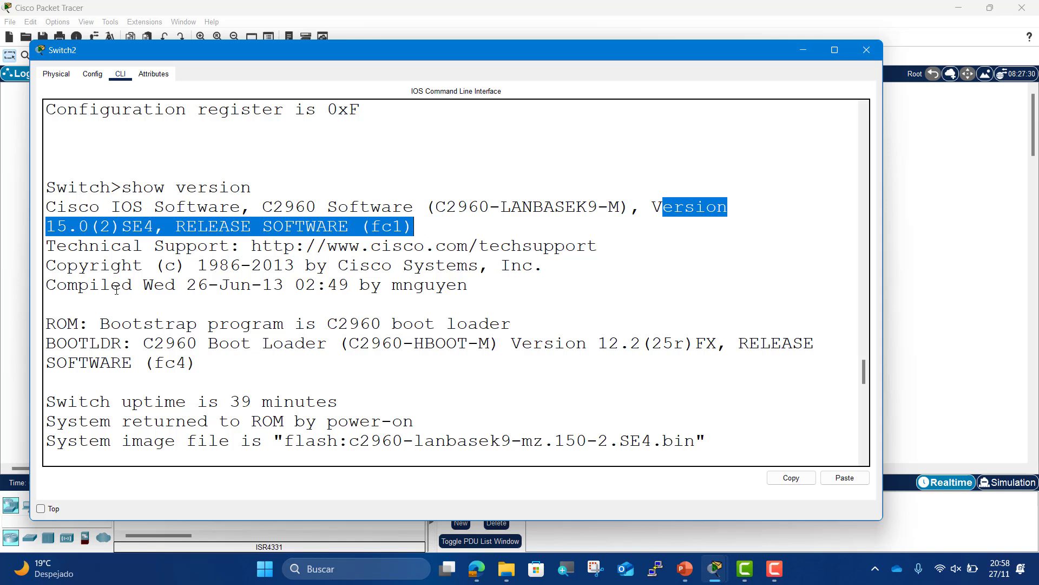
drag(57, 286, 435, 286)
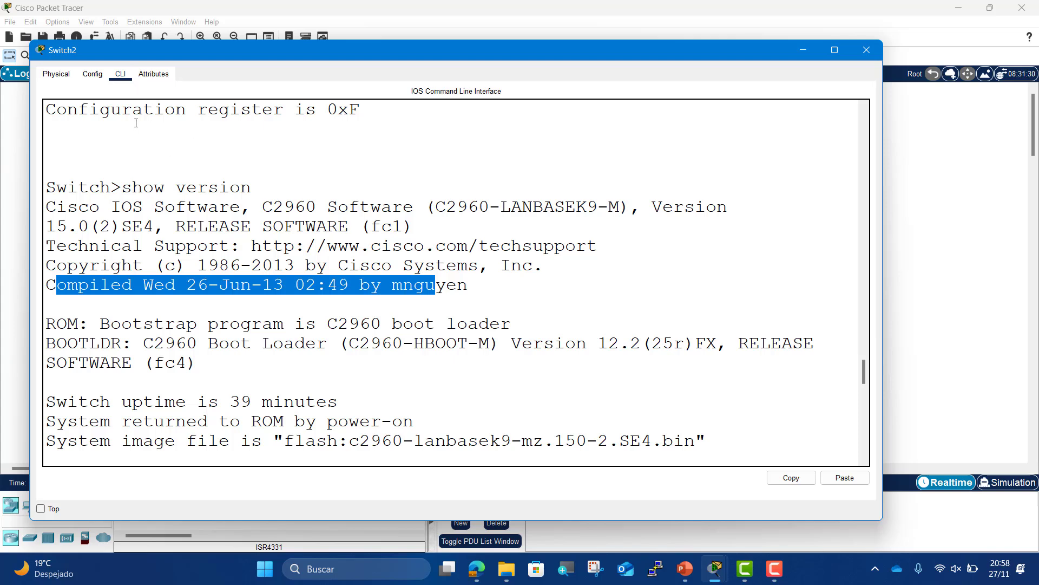
click(100, 75)
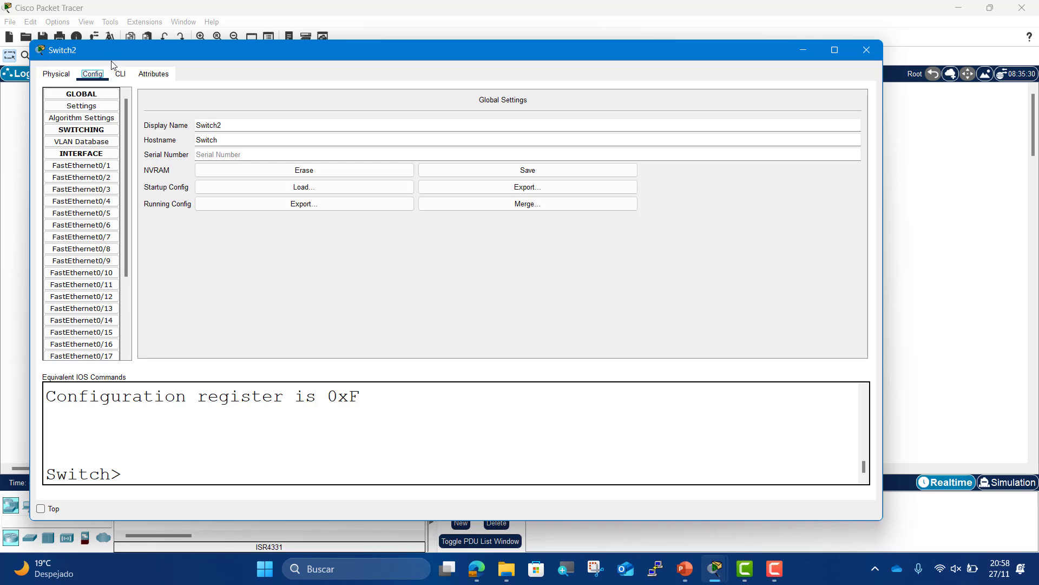
click(121, 73)
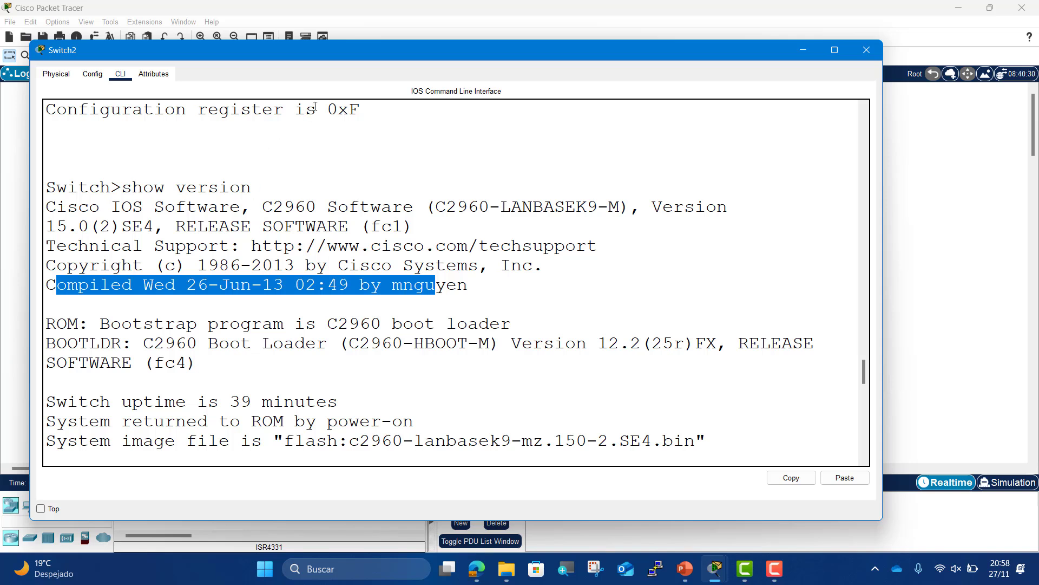
- Minimize Switch2's window, open Router0's command line and answer no to the initial configuration dialog
click(798, 53)
click(295, 198)
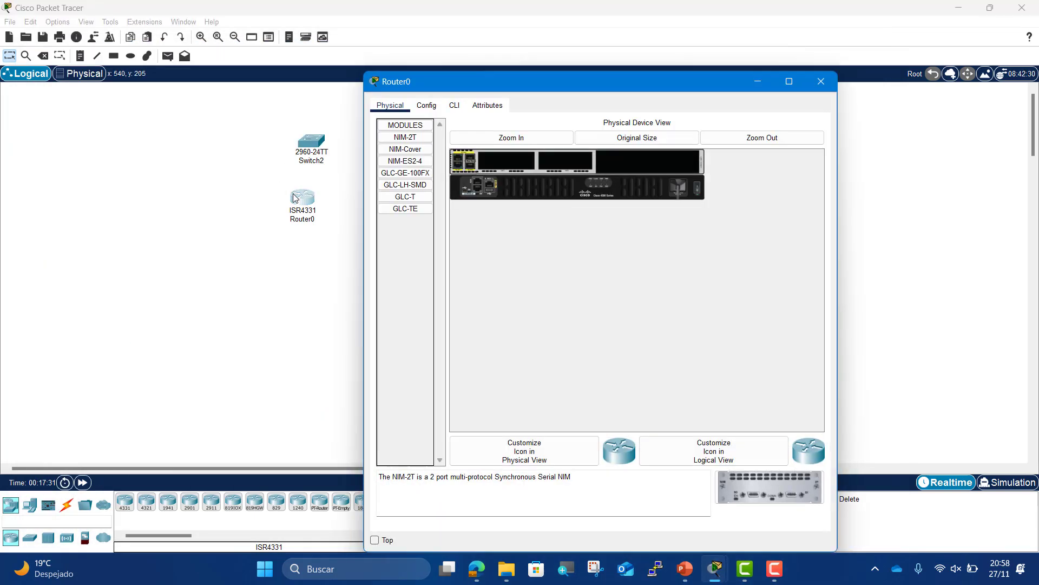
click(454, 105)
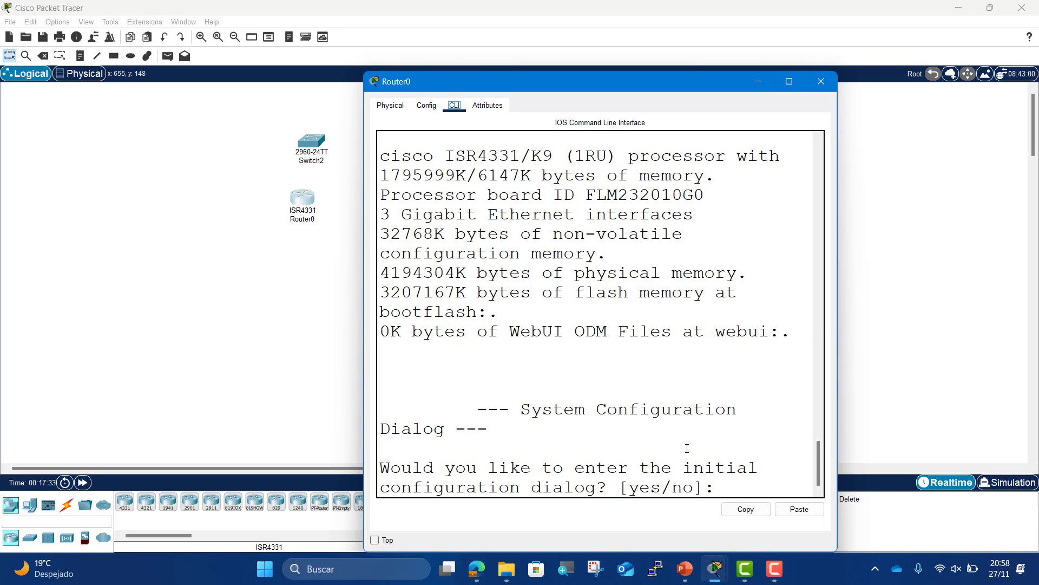
click(728, 490)
text(no)
key(Return)
key(Return)
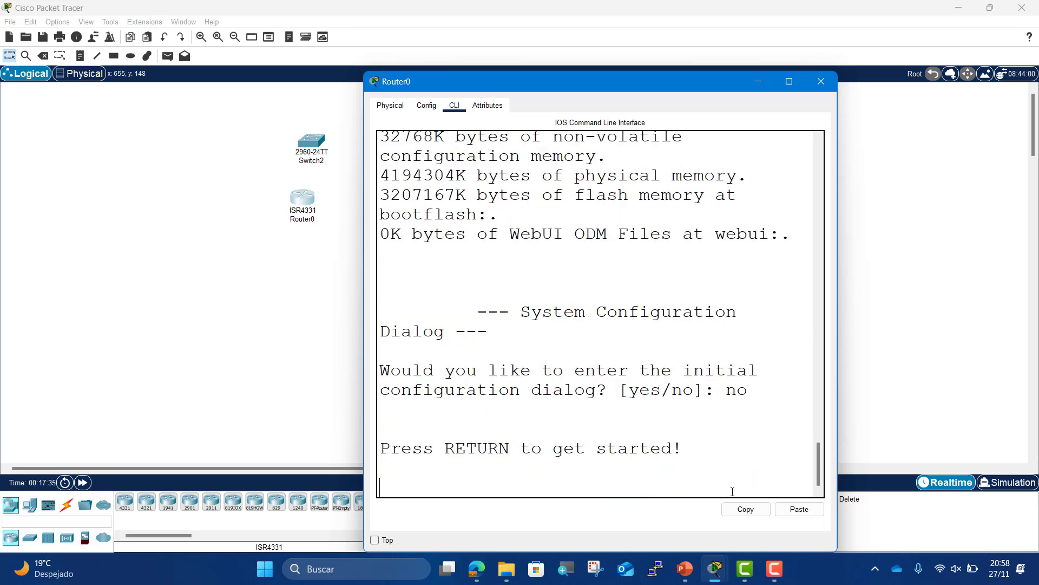
- Run show version on Router0, widen its window and examine the IOS version, compilation date and system image file
text(s)
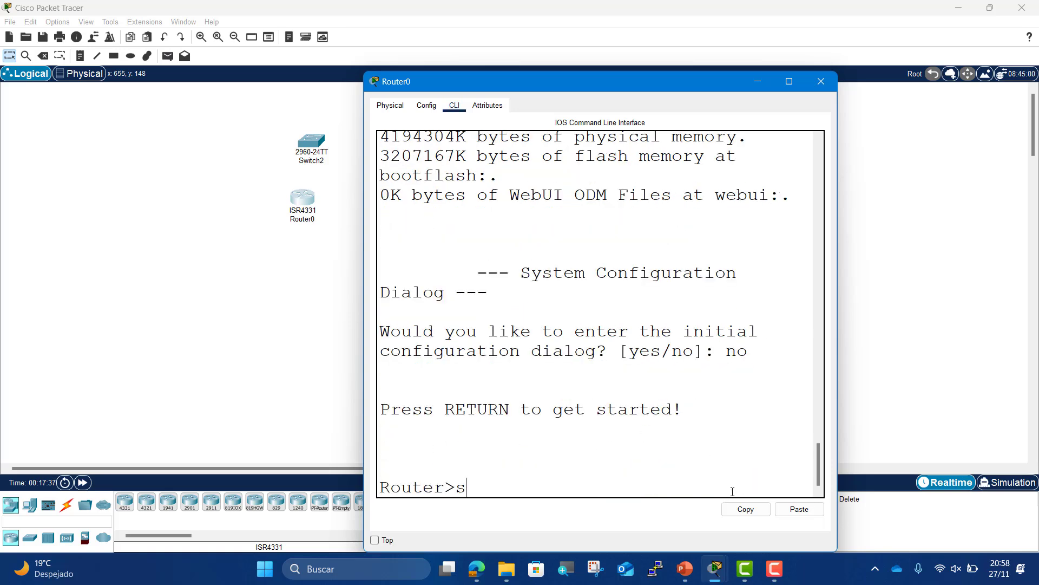
text(how ver)
key(Return)
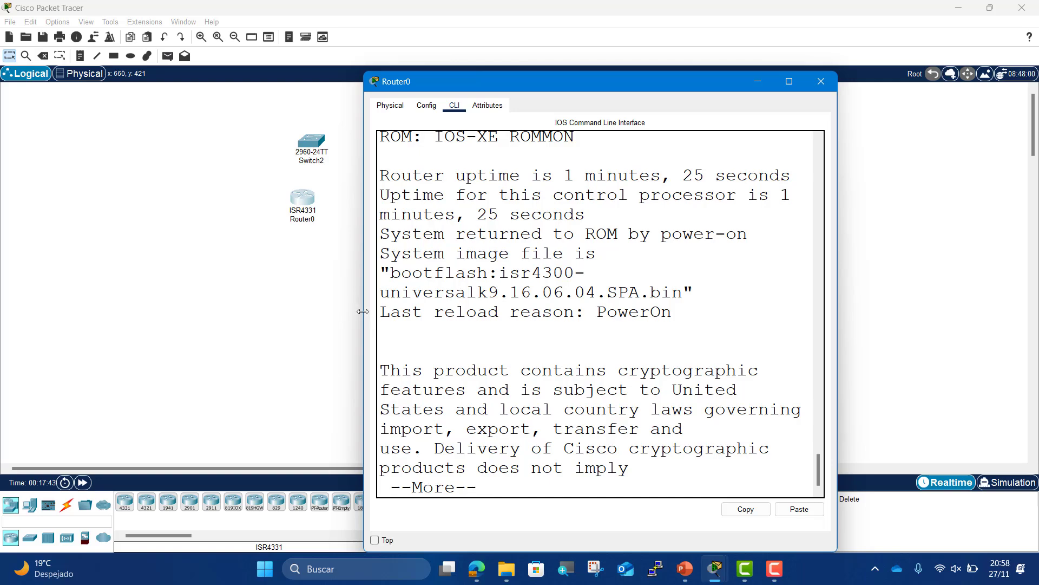
drag(365, 315, 6, 268)
scroll(32, 267, up, 7)
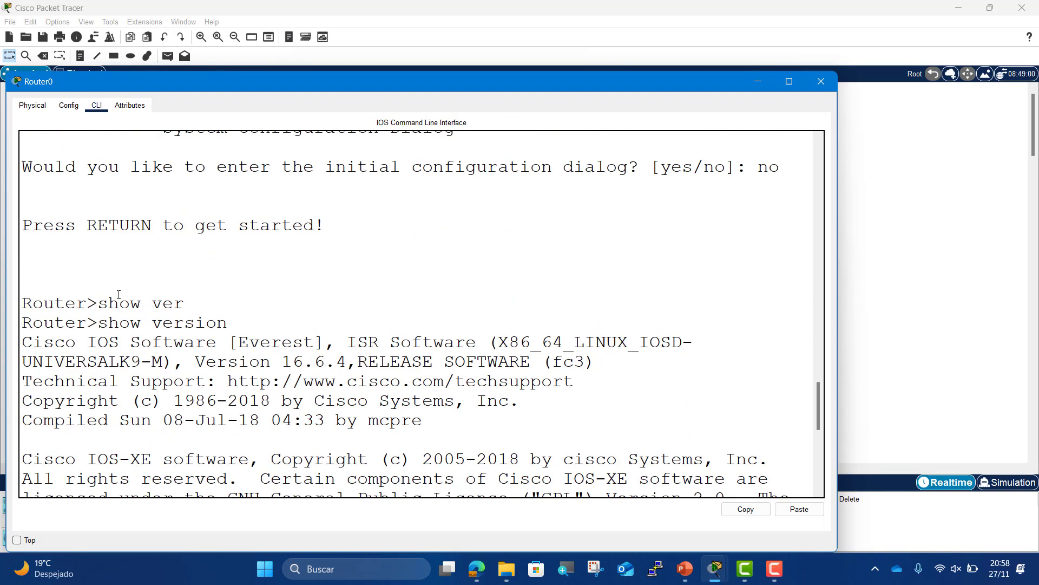
scroll(119, 294, down, 1)
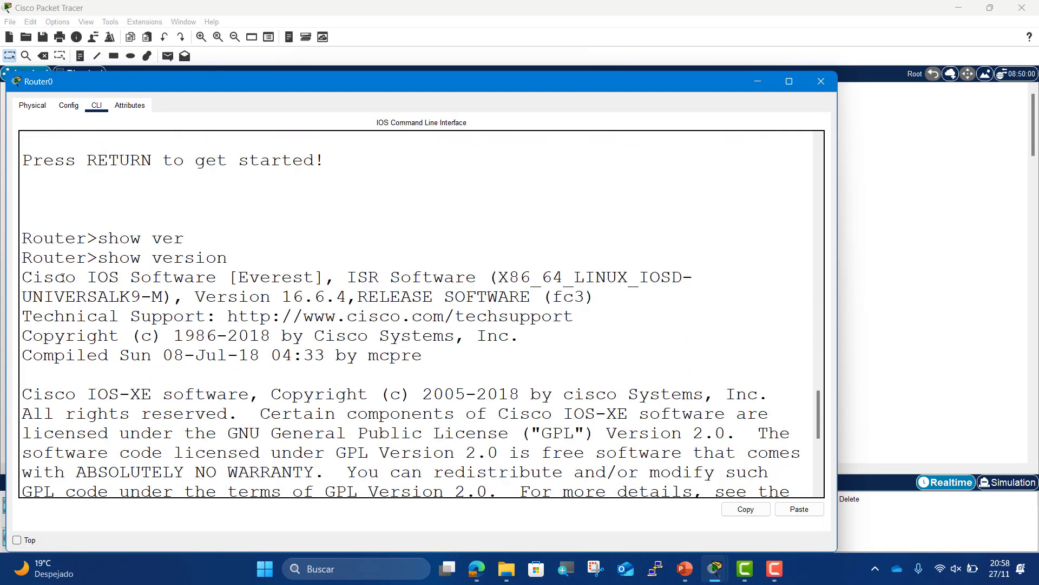
drag(25, 277, 628, 332)
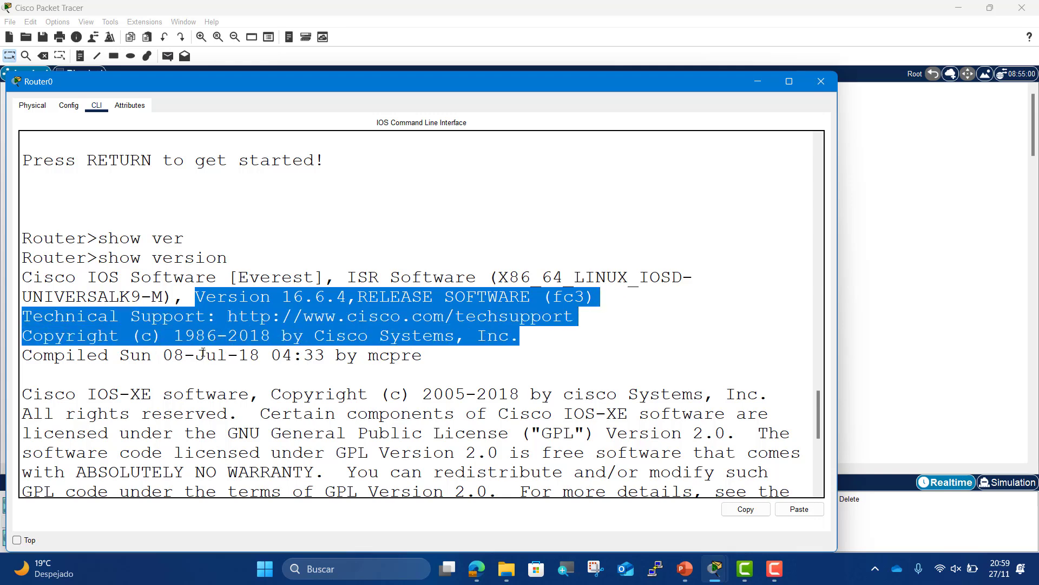
scroll(249, 325, down, 2)
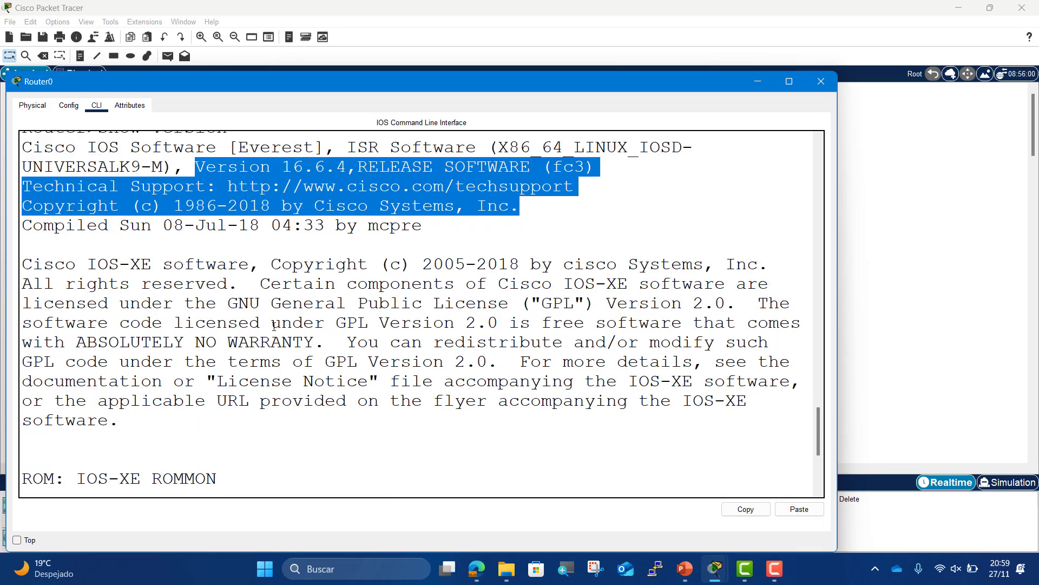
scroll(274, 322, down, 3)
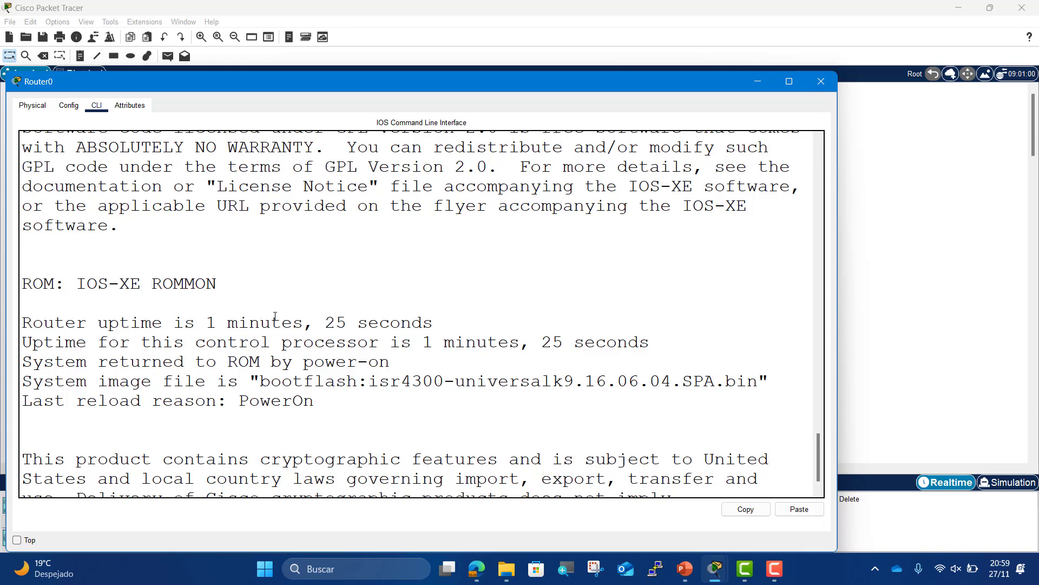
click(775, 569)
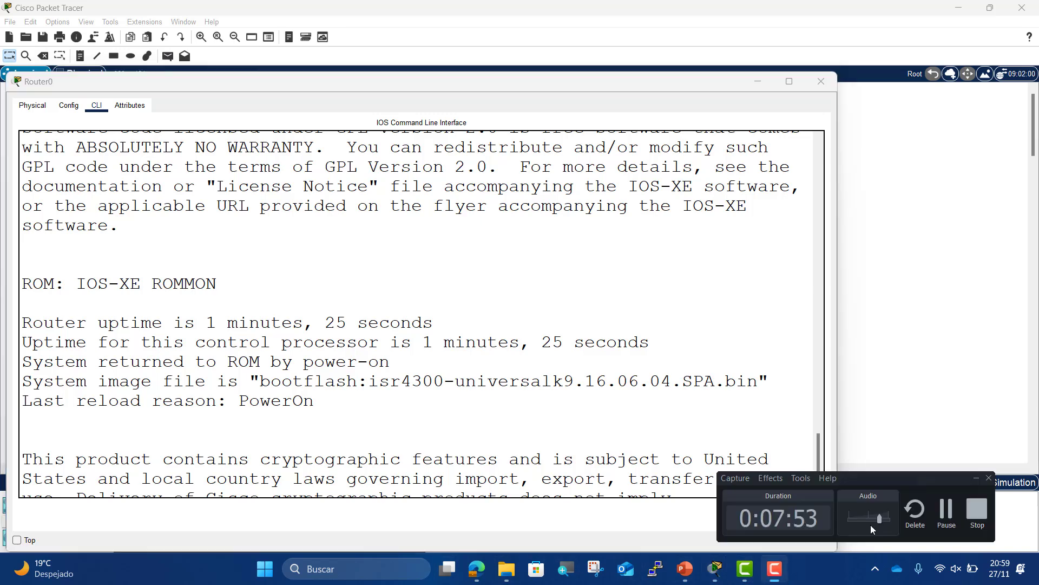
click(955, 507)
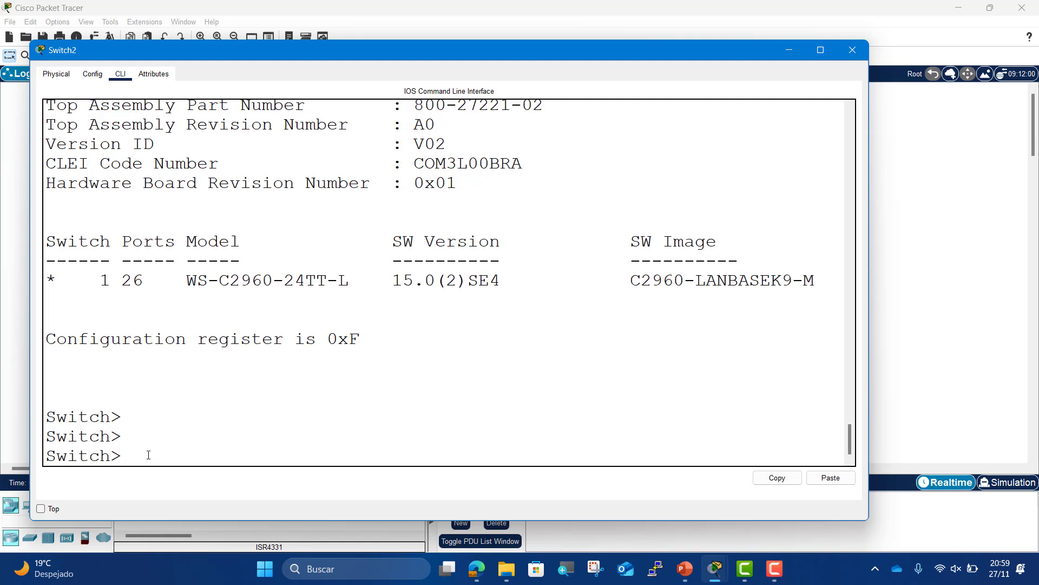
- Enter privileged EXEC mode on Switch2 with the enable command
text(en)
key(Tab)
key(Return)
- Enter global configuration mode on Switch2 with configure terminal
text(con)
key(Tab)
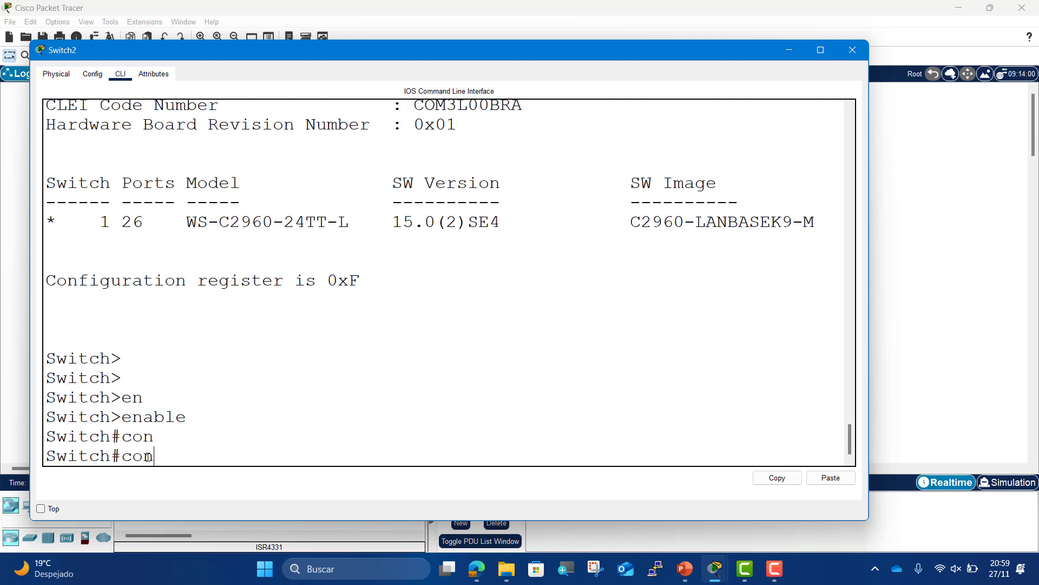
key(BackSpace)
text(n)
key(Tab)
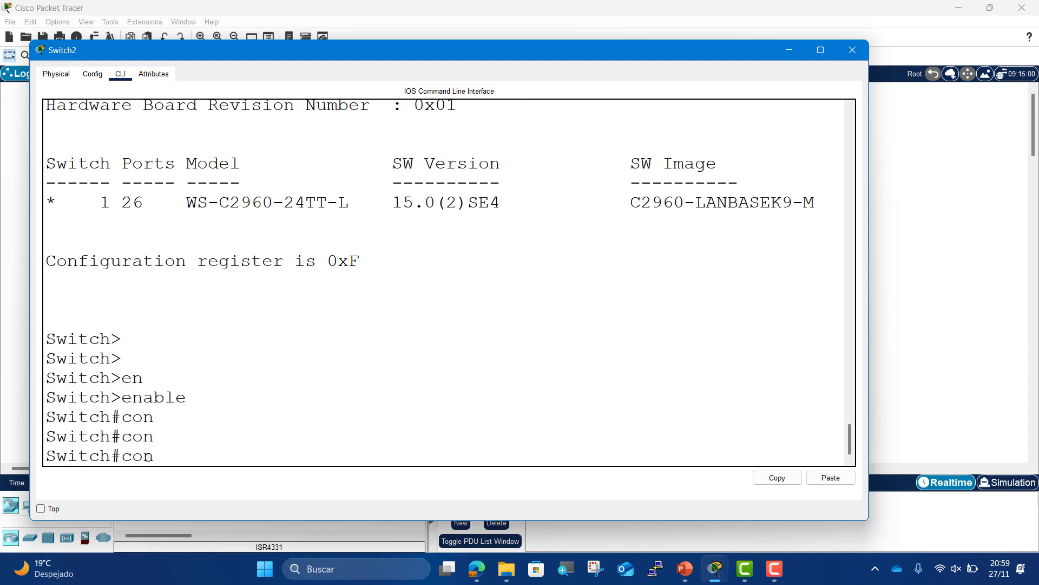
text(f)
key(Tab)
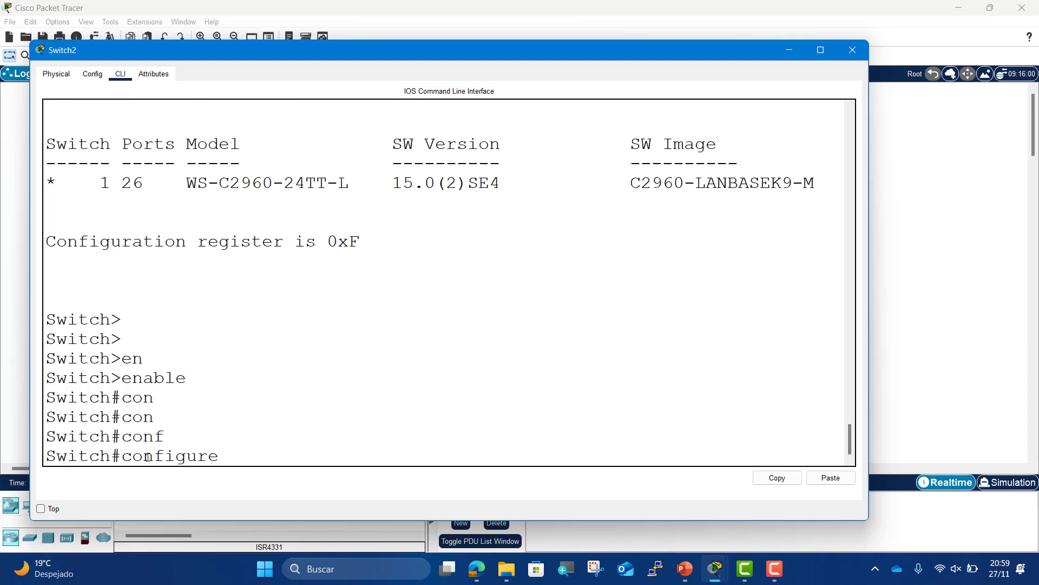
text(t)
key(Tab)
key(Return)
- Enter interface configuration mode for fastEthernet 0/1 on Switch2
text(in)
key(Tab)
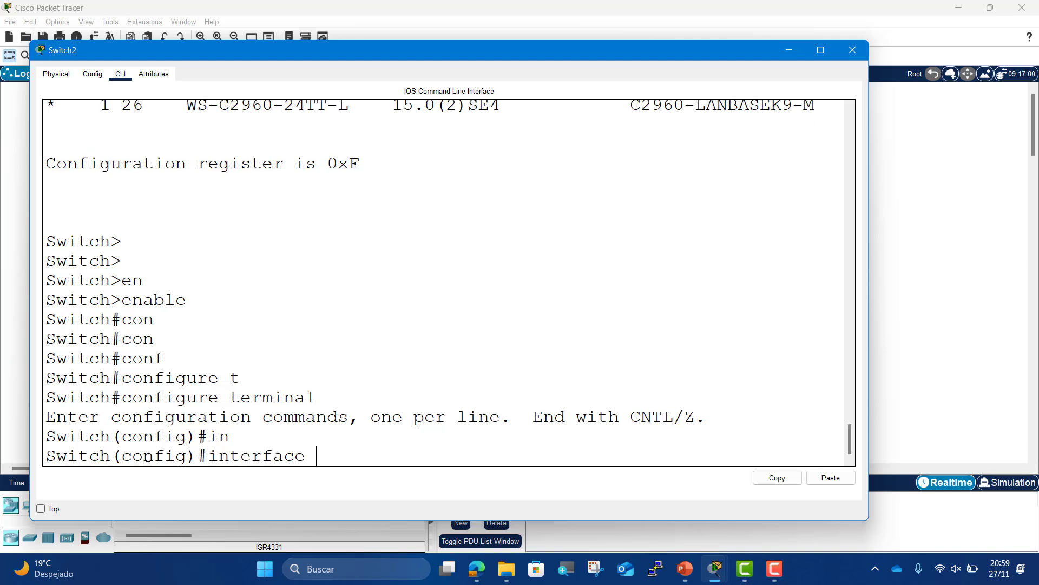
text(f)
key(Tab)
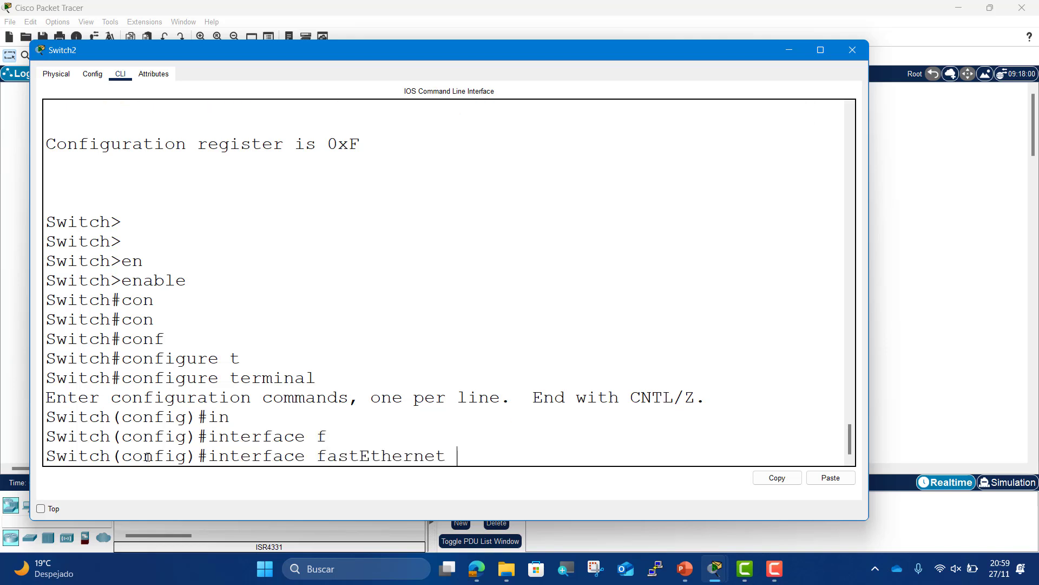
text(0/1)
key(Return)
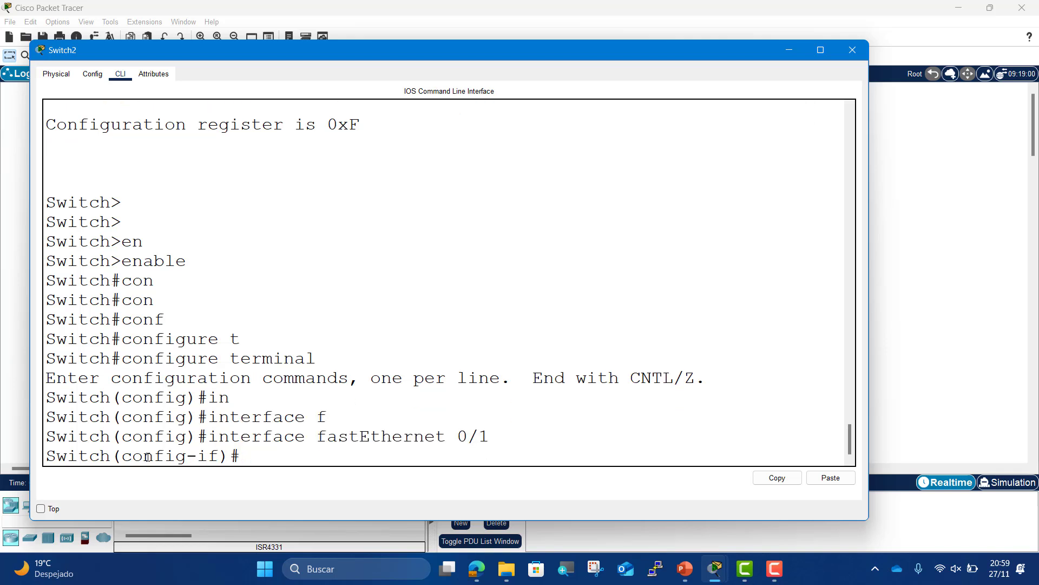
- Try to autocomplete the ip address command on Switch2's fastEthernet 0/1 interface, and clear the command line
text(ip ad)
key(BackSpace)
key(BackSpace)
text(ad)
key(Tab)
text(d)
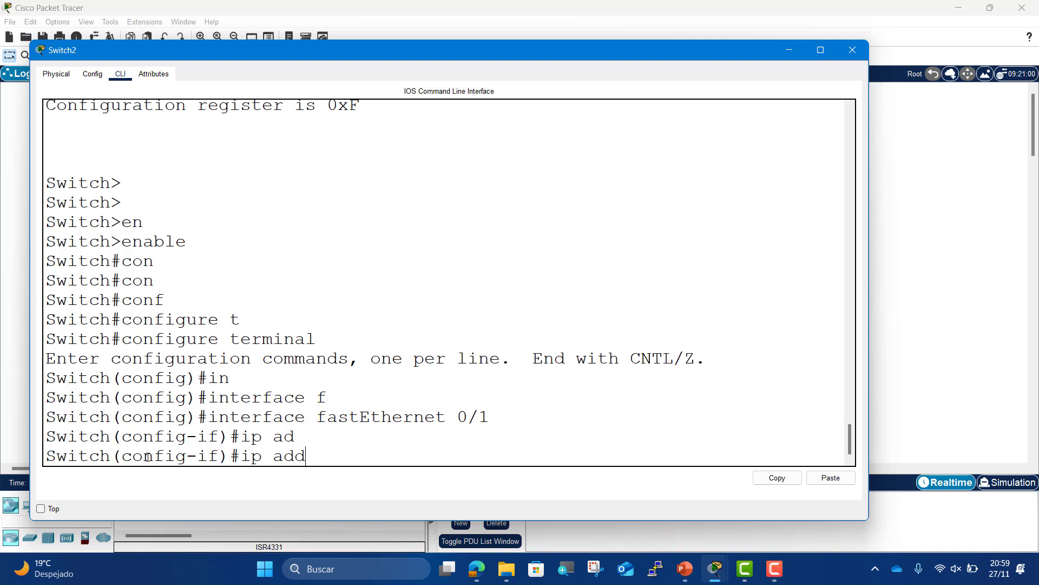
key(Tab)
key(BackSpace)
key(BackSpace)
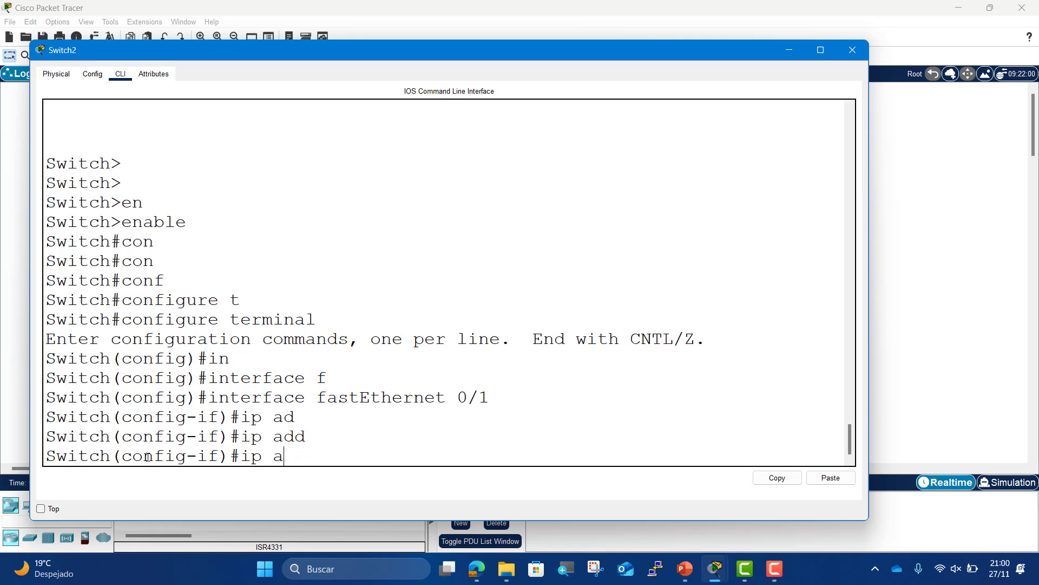
text(de)
key(Tab)
key(BackSpace)
key(Tab)
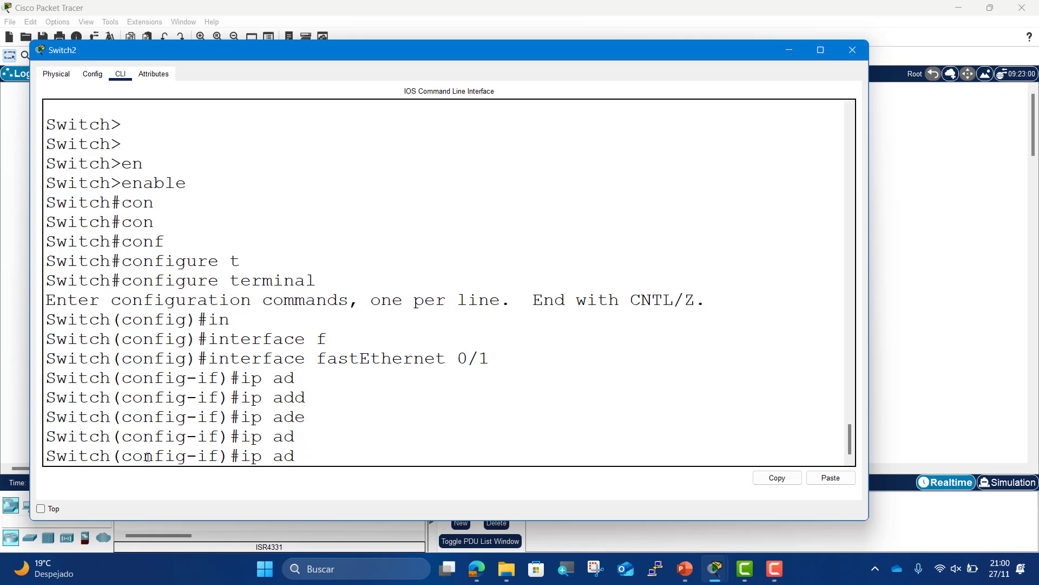
key(BackSpace)
key(BackSpace)
key(BackSpace)
key(BackSpace)
key(BackSpace)
text(ip addre)
key(Tab)
key(Tab)
key(Tab)
key(Tab)
key(BackSpace)
key(BackSpace)
key(BackSpace)
key(BackSpace)
key(BackSpace)
key(BackSpace)
key(BackSpace)
key(BackSpace)
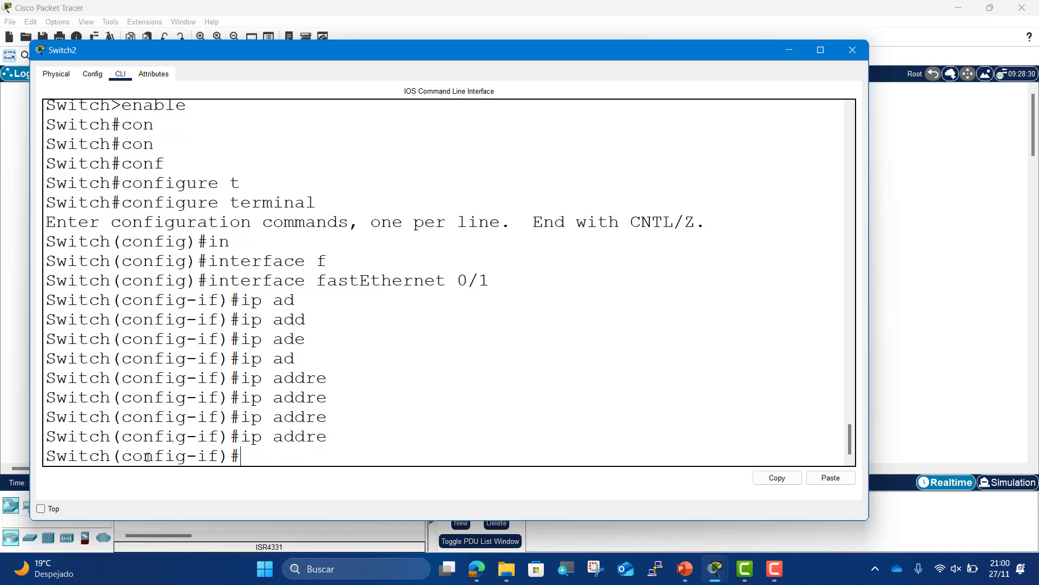
key(BackSpace)
- Close the Switch2 window, add an 1841 router below Hub0 in the workspace, and open its command line
click(852, 50)
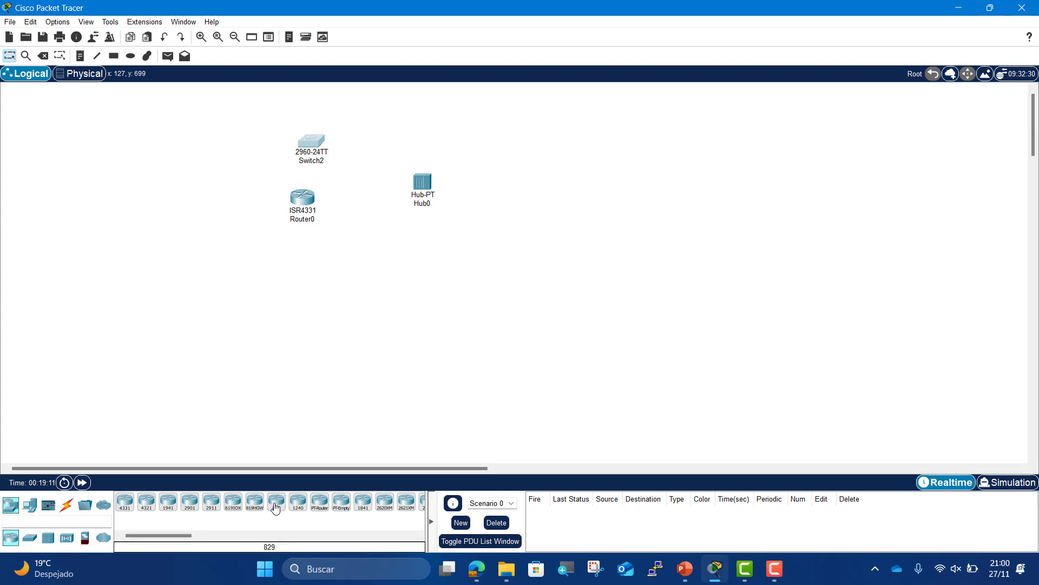
click(363, 502)
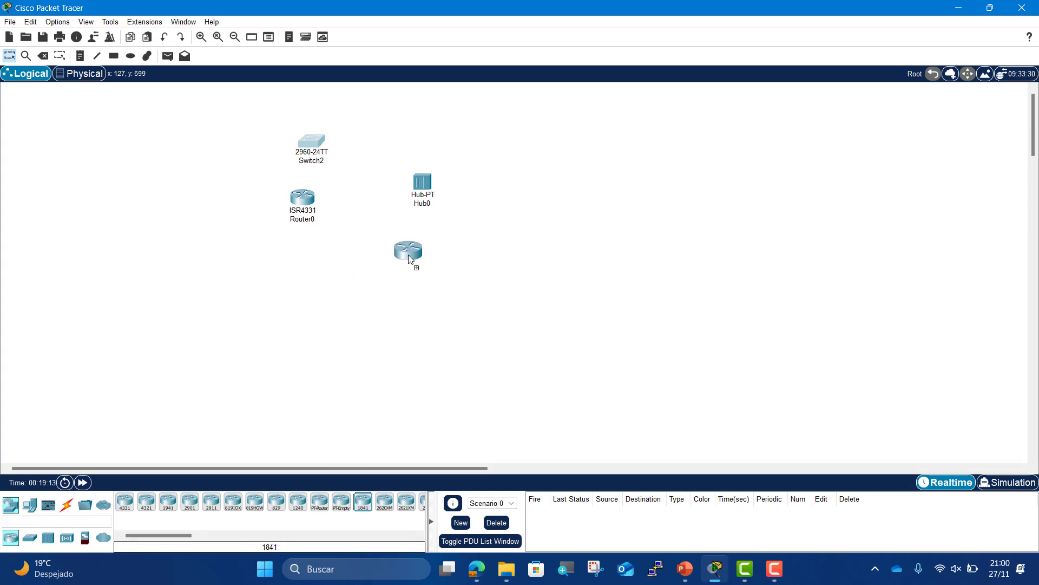
click(413, 255)
click(414, 255)
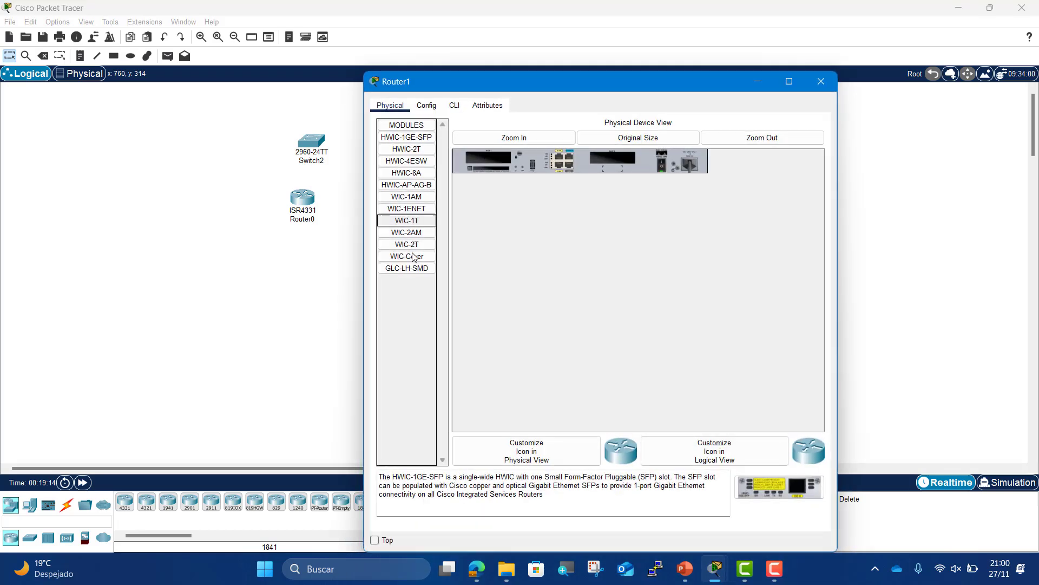
click(454, 105)
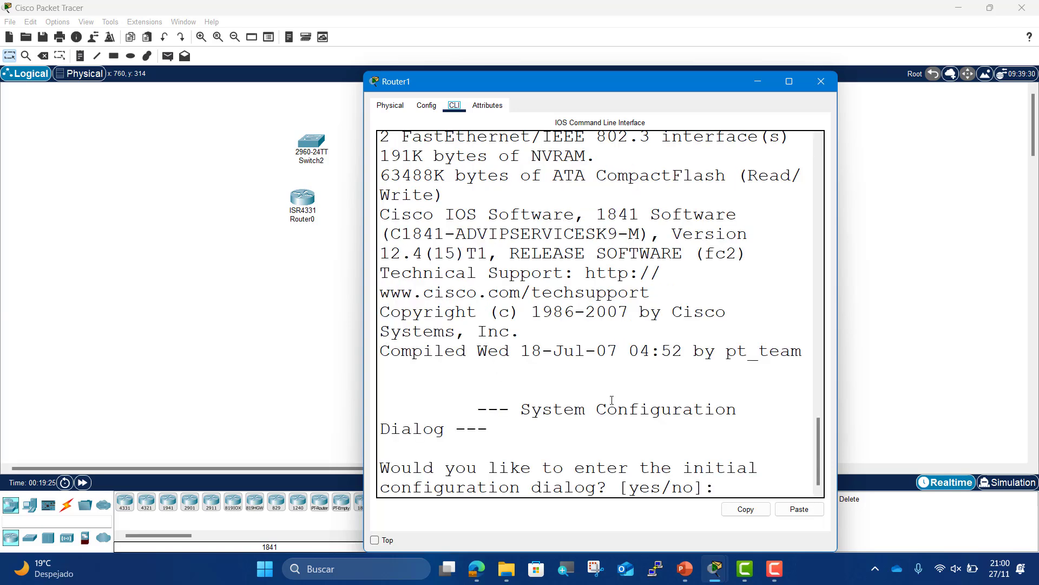
- Decline the initial configuration dialog on Router1 and enter privileged EXEC mode with enable
click(722, 487)
text(no)
key(Return)
key(Return)
text(en)
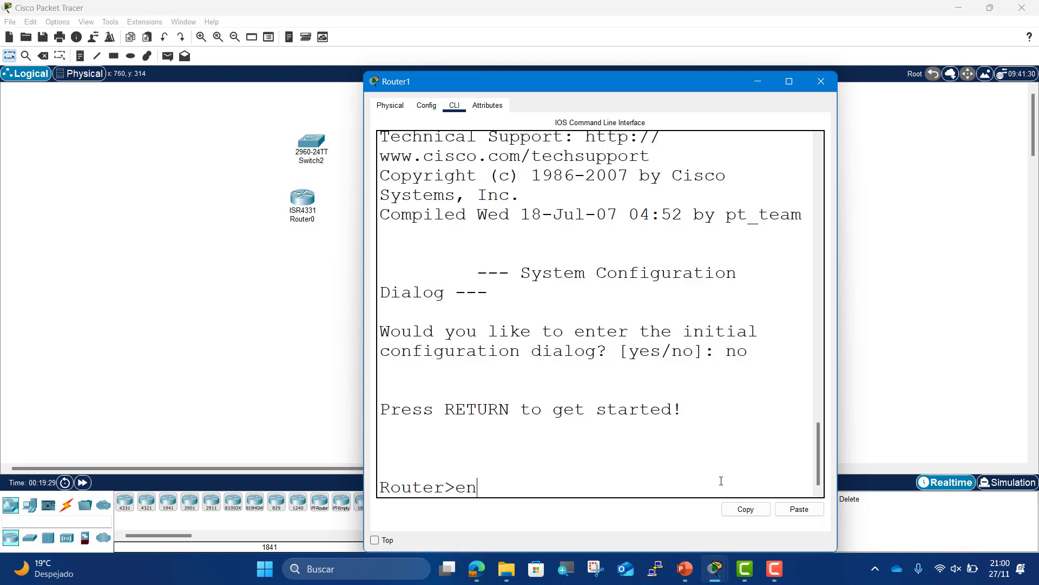
key(Tab)
key(Return)
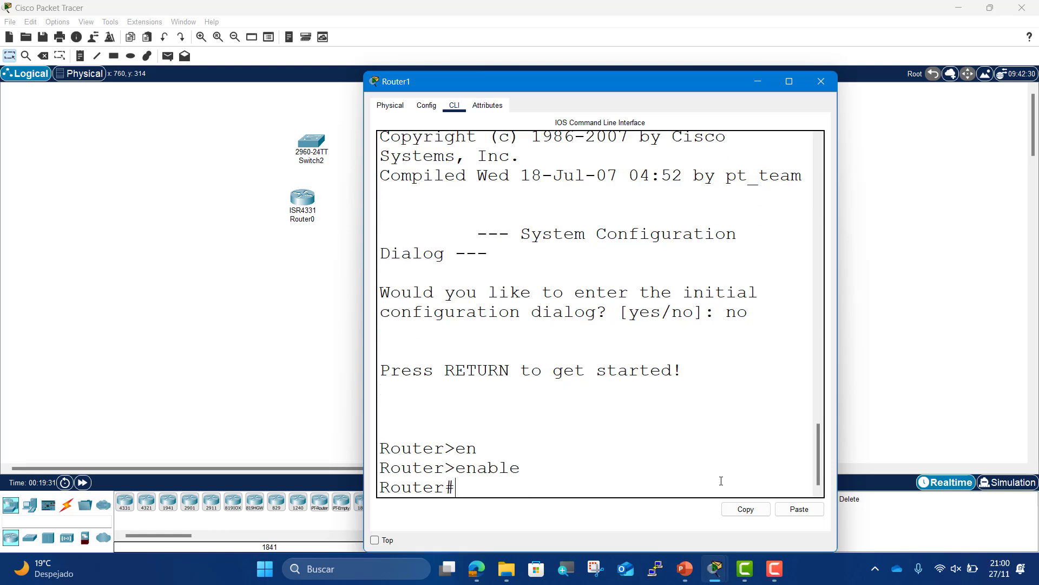
- Enter global configuration mode on Router1 with configure terminal
text(con)
key(Tab)
text(f)
key(Tab)
text(t)
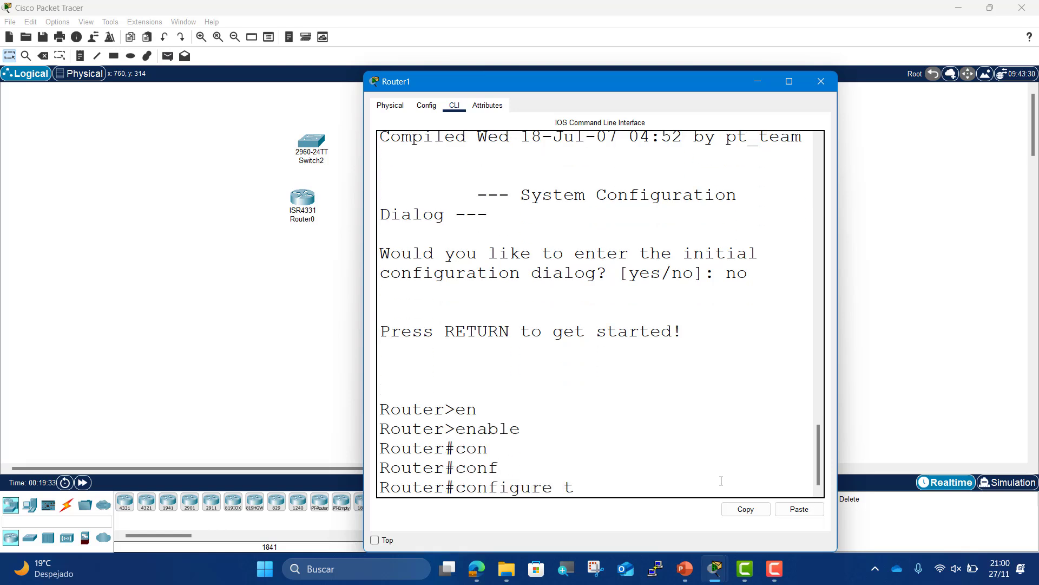
key(Tab)
key(Return)
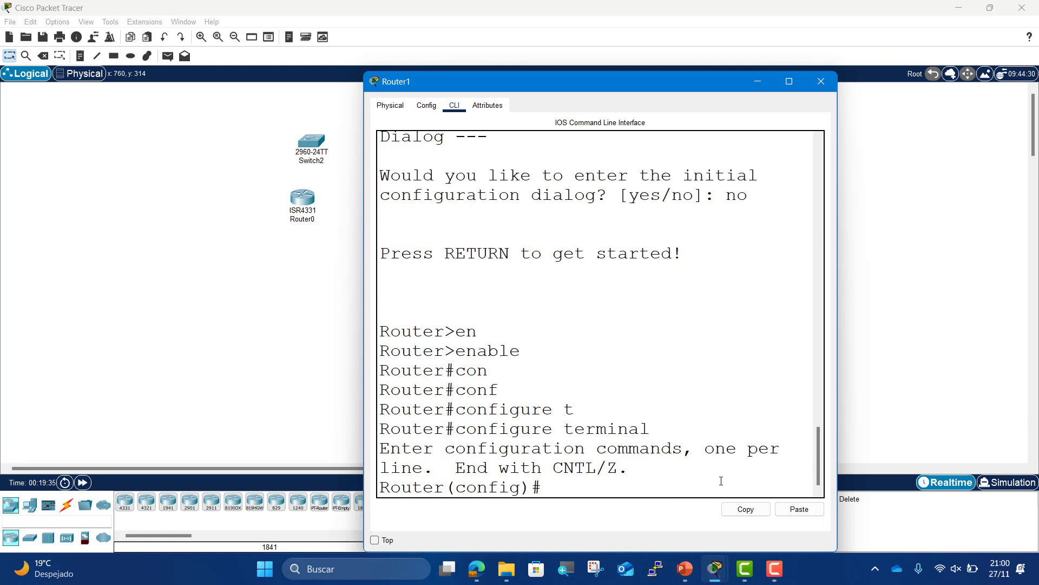
- Enter interface configuration mode for fastEthernet 0/1 on Router1
drag(489, 80, 435, 18)
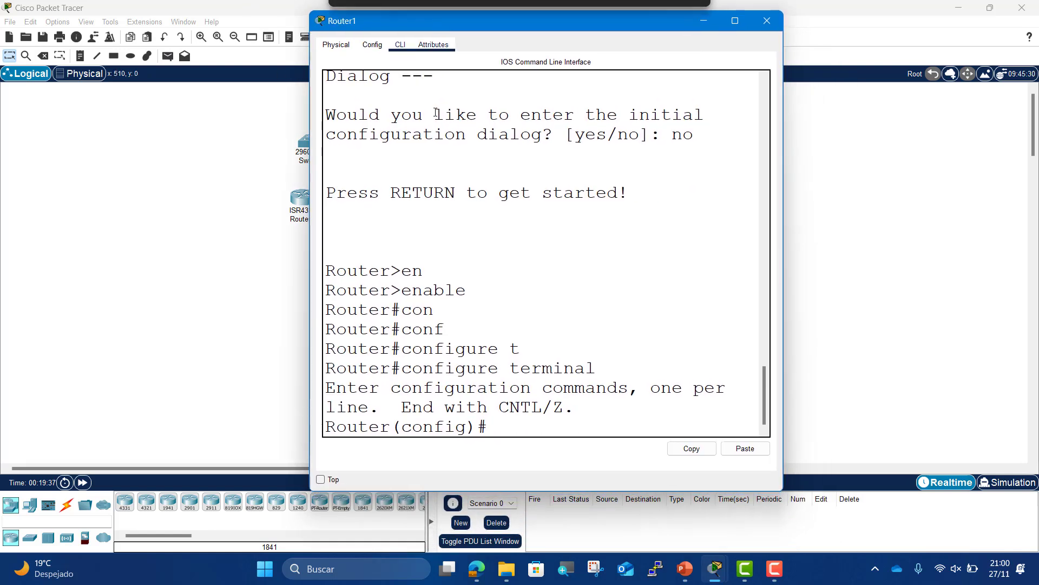
text(in)
text(t)
key(Tab)
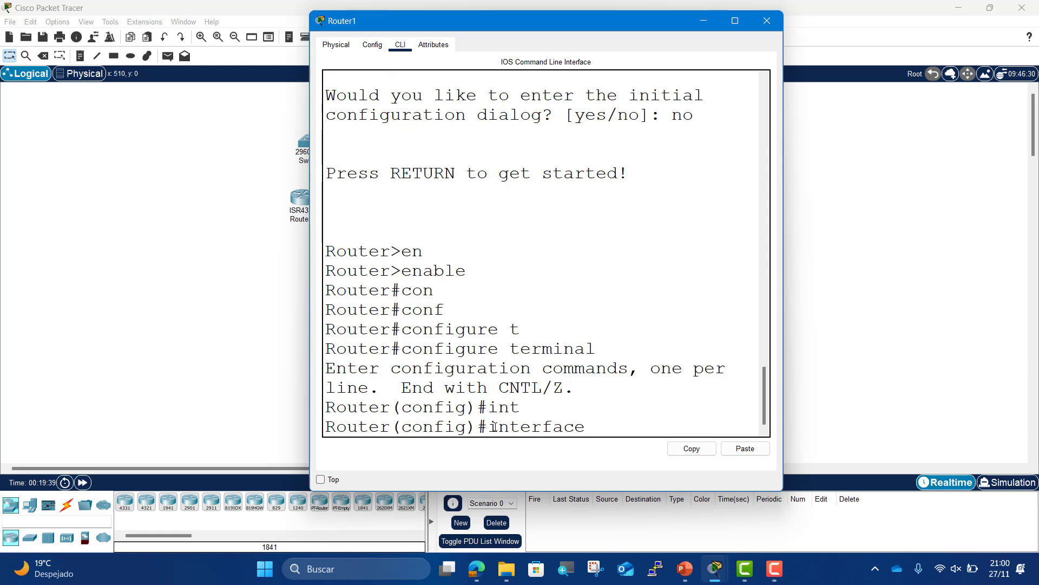
text(f)
key(Tab)
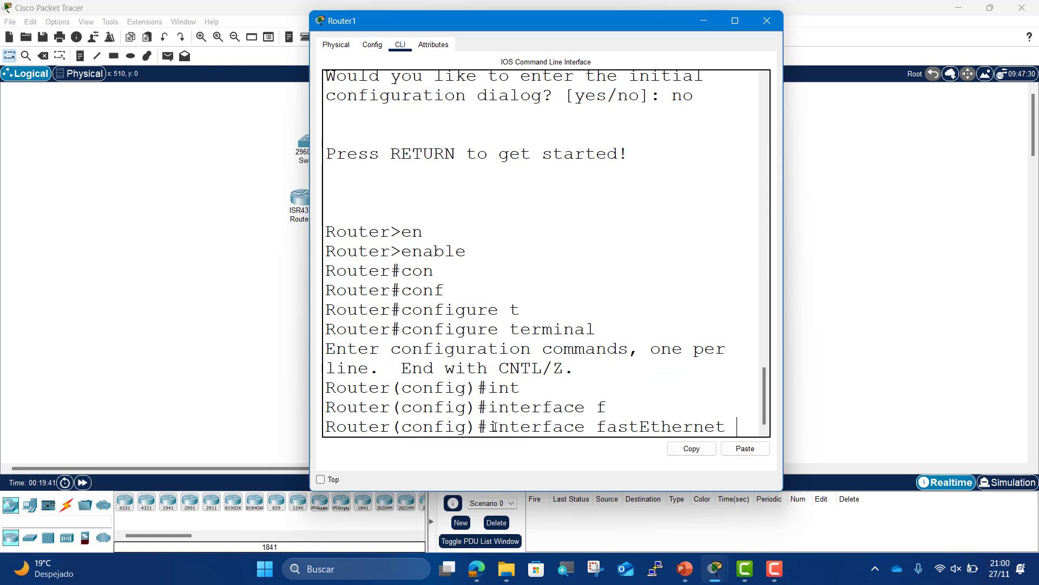
text(0/1)
key(Return)
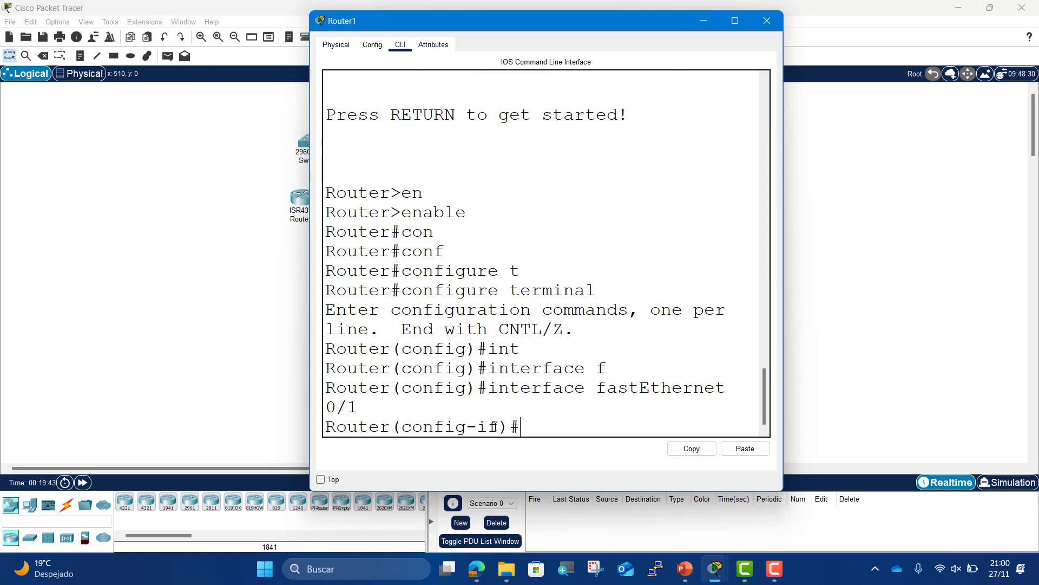
- Assign IP address 200.200.200.200 with mask 255.255.255.0 to Router1's fastEthernet 0/1 interface
text(ip ad)
key(Tab)
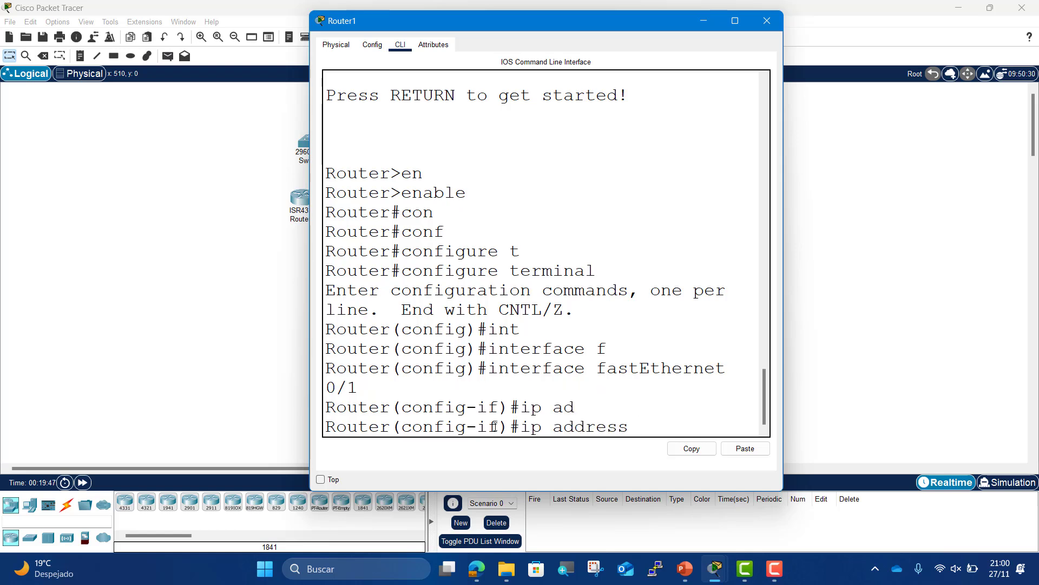
text(200.200.200.)
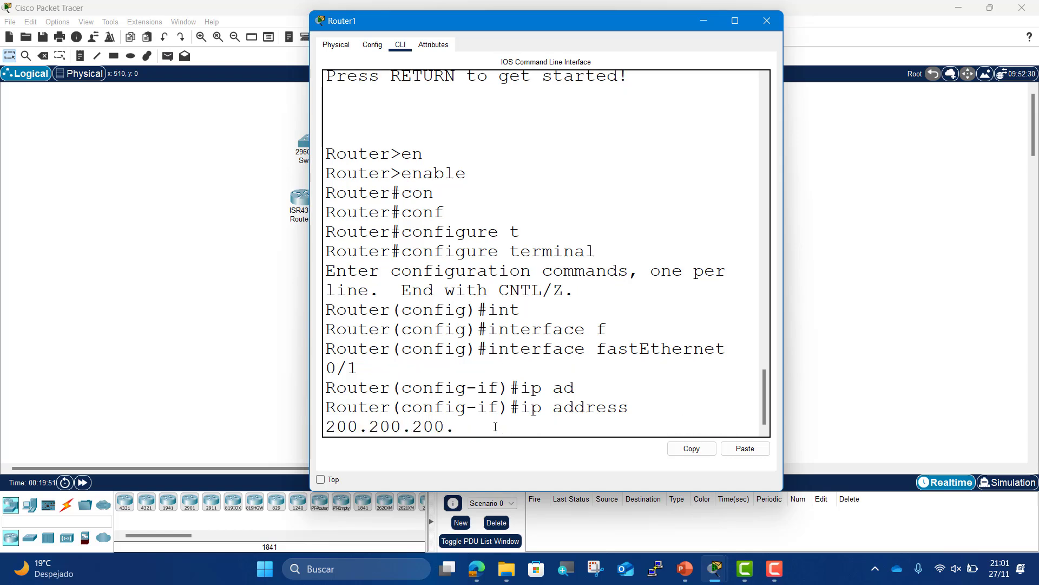
text(200 255.255.255)
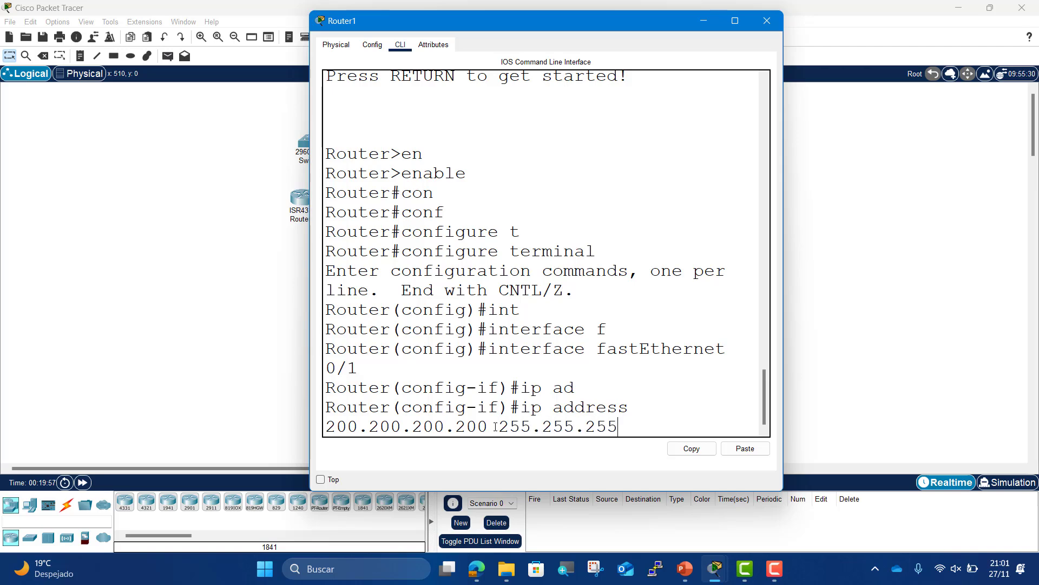
text(.0)
key(Return)
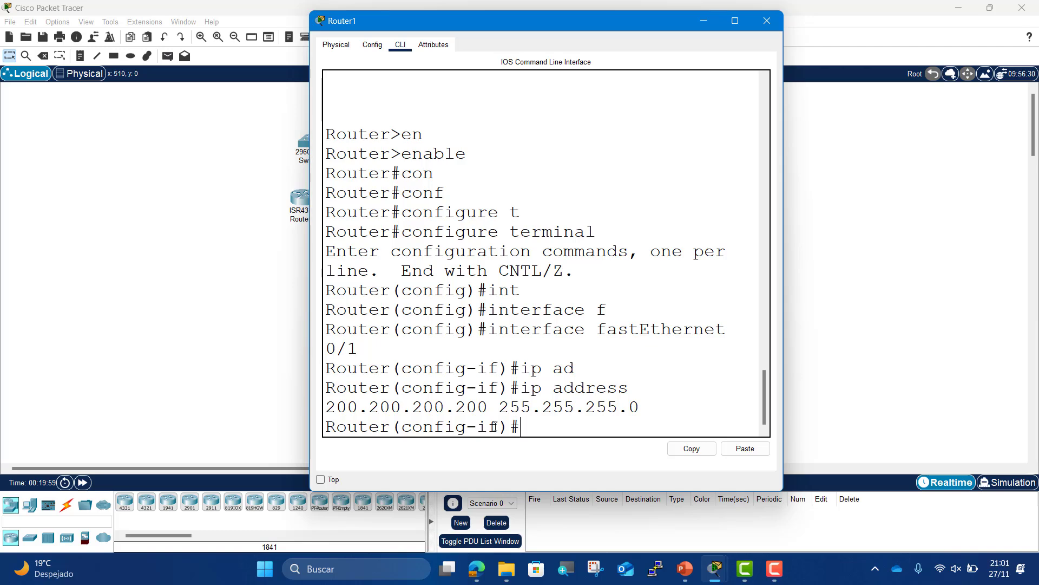
- Clear the partly entered no command and leave interface configuration mode on Router1 with exit
text(no su)
key(BackSpace)
key(BackSpace)
key(BackSpace)
key(BackSpace)
key(BackSpace)
text(exit)
key(Return)
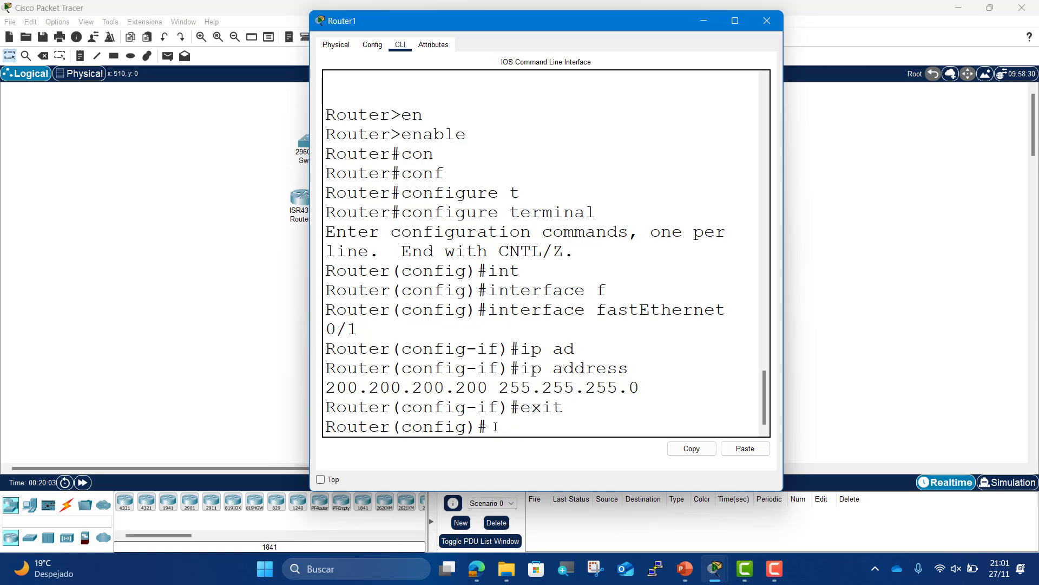
- Try to autocomplete no shutdown in Router1's global configuration mode, and clear the command line
text(no shu)
key(Tab)
key(BackSpace)
key(BackSpace)
key(BackSpace)
key(BackSpace)
key(BackSpace)
key(BackSpace)
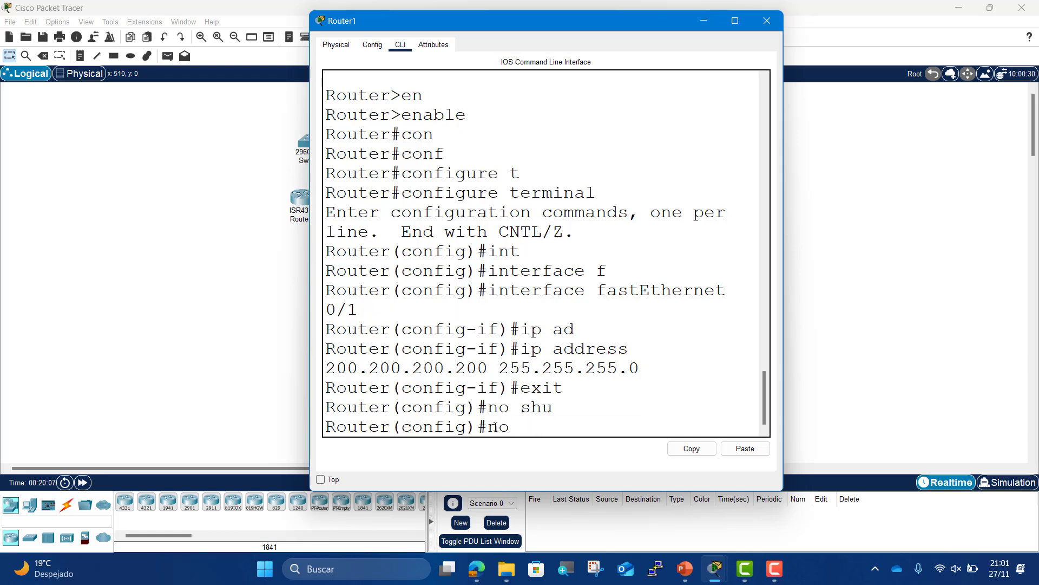
- Return to interface configuration mode for fastEthernet 0/1 on Router1
key(Tab)
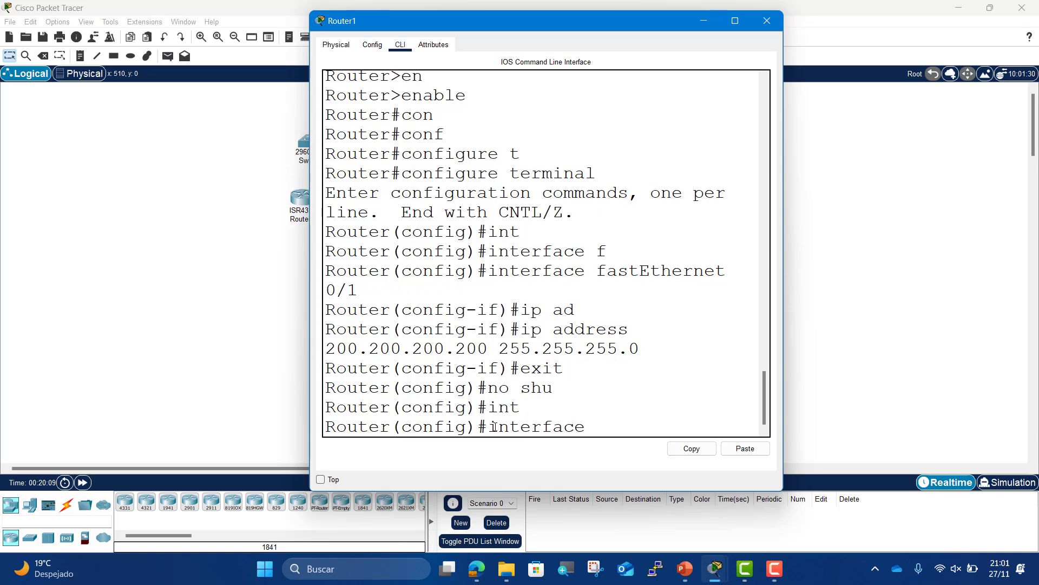
text(f)
key(Tab)
text(0/1)
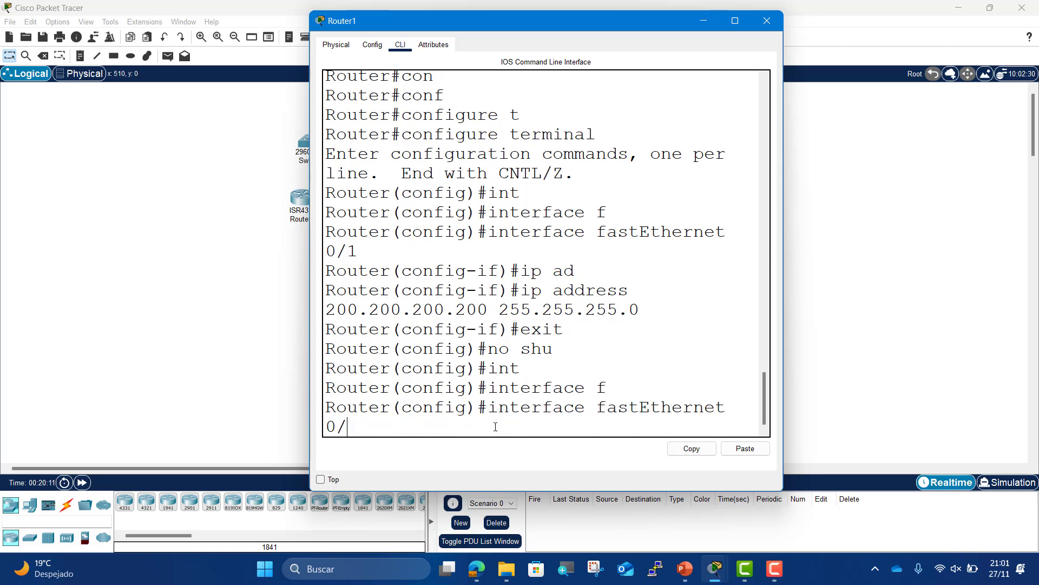
key(Return)
- Enable Router1's fastEthernet 0/1 interface with no shutdown
text(no sahi)
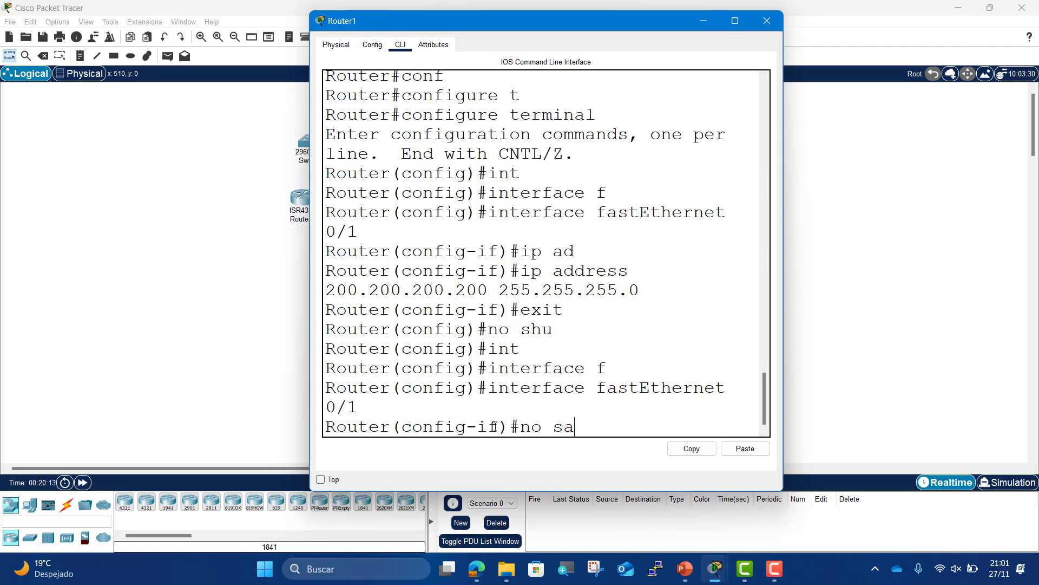
key(BackSpace)
key(BackSpace)
key(BackSpace)
text(h)
key(Tab)
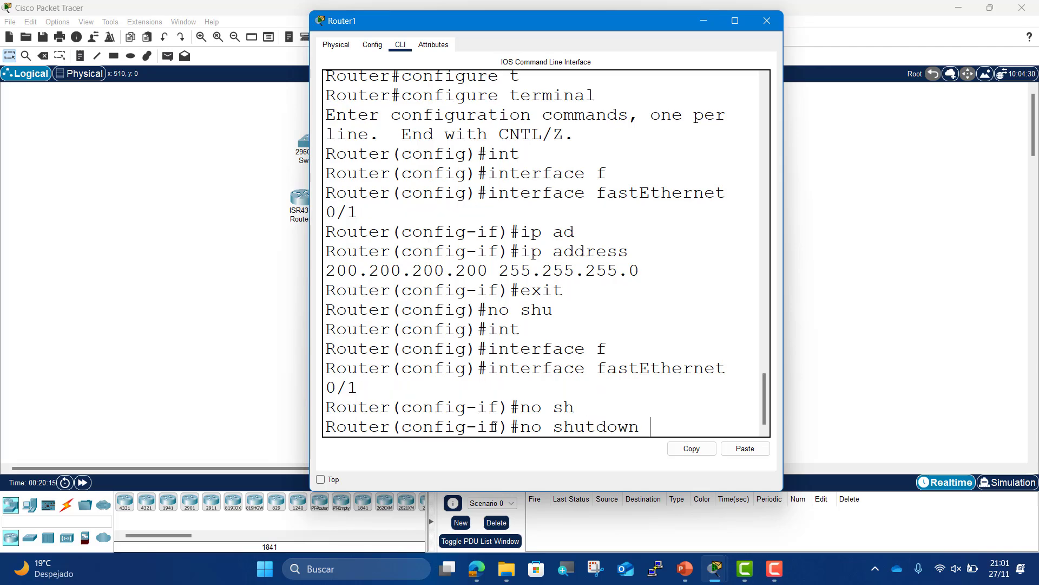
key(Return)
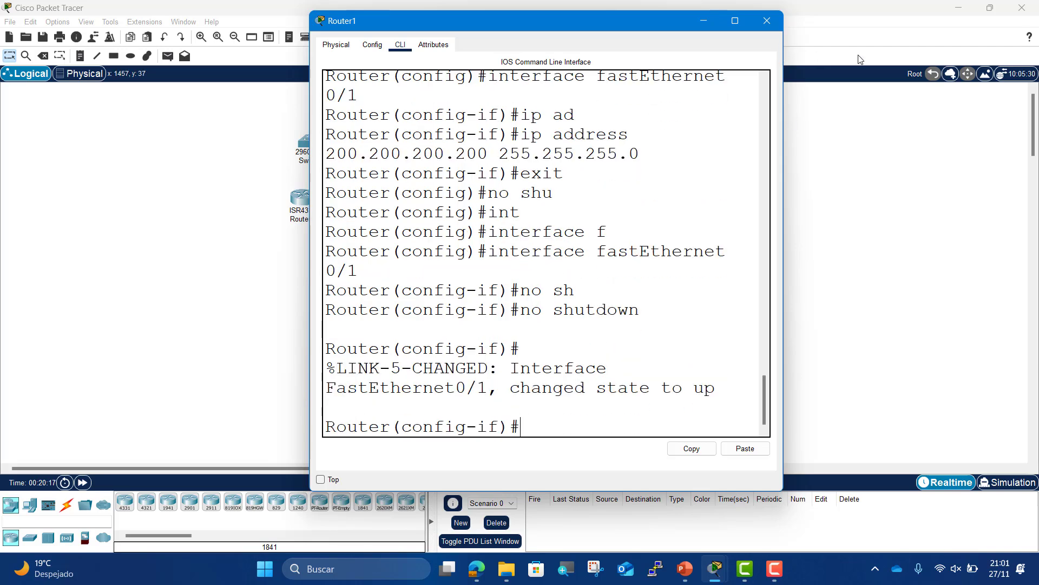
- Widen the Router1 window and go back to privileged EXEC mode with the end command
drag(783, 147, 1036, 162)
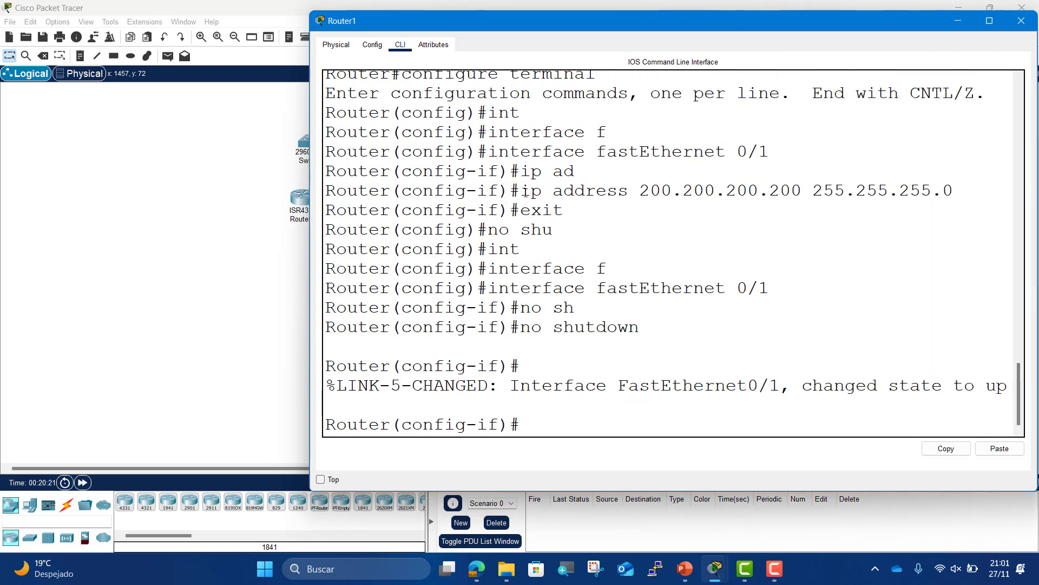
drag(521, 190, 563, 211)
click(535, 430)
text(end)
key(Return)
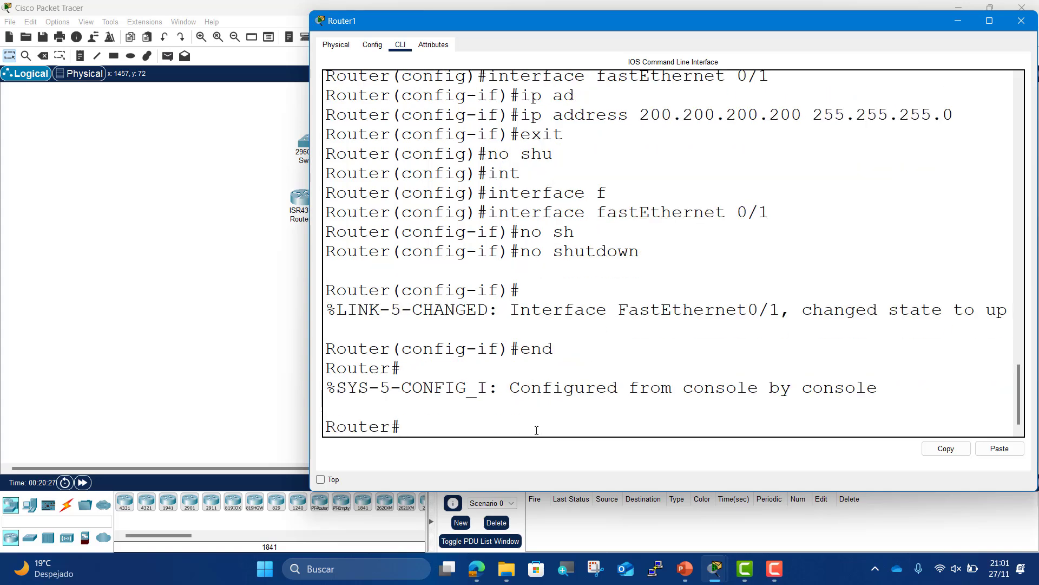
- Display Router1's running configuration with show running-config
text(so)
key(BackSpace)
text(how t)
key(Tab)
key(BackSpace)
text(r)
key(Tab)
text(u)
key(Tab)
key(Return)
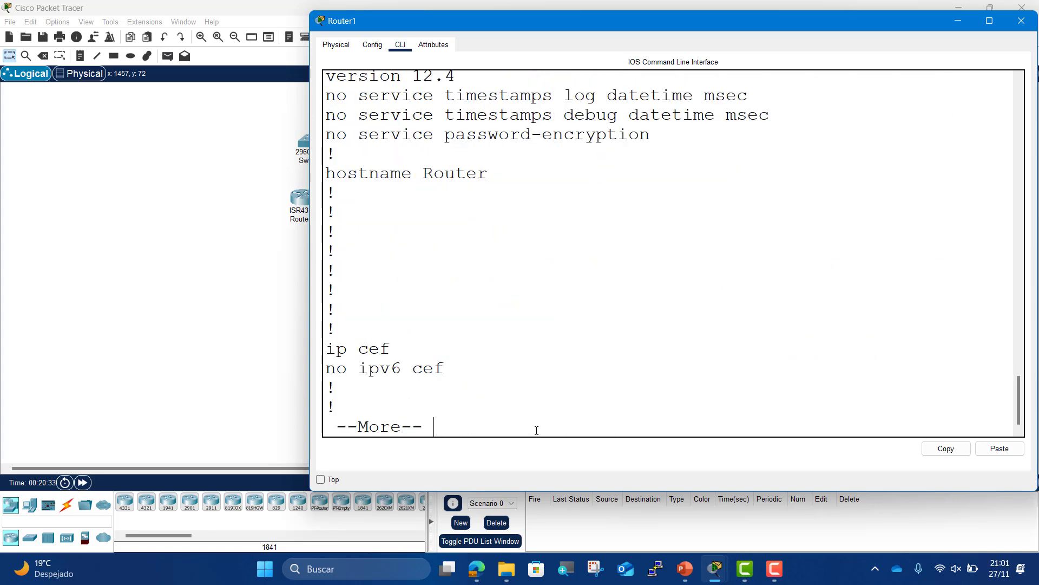
- Page through Router1's running configuration and examine the IP settings of the FastEthernet0/1 interface
key(Return)
key(Return)
key(Return)
key(Return)
key(Return)
key(Return)
key(Return)
key(Return)
key(Return)
key(Return)
key(Return)
key(Return)
key(Return)
key(Return)
key(Return)
key(Return)
key(Return)
key(Return)
key(Return)
key(Return)
key(Return)
key(Return)
key(Return)
key(Return)
key(Return)
key(Return)
key(Return)
key(Return)
key(Return)
key(Return)
key(Return)
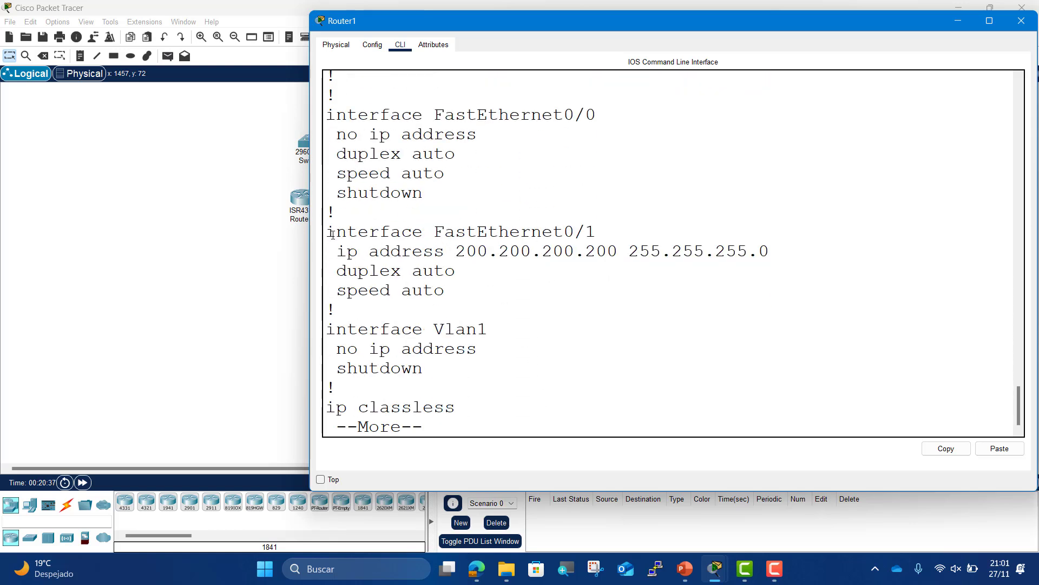
drag(327, 233, 801, 276)
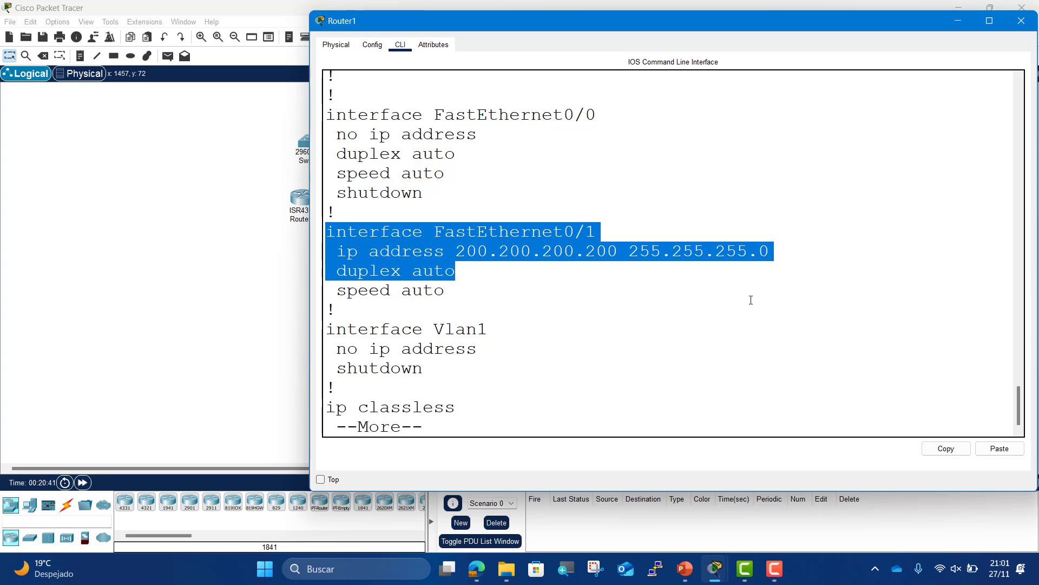
scroll(384, 125, up, 3)
- Power-cycle Router1 from its enlarged physical device view, dismiss the booting notice, and reopen its command line
click(336, 46)
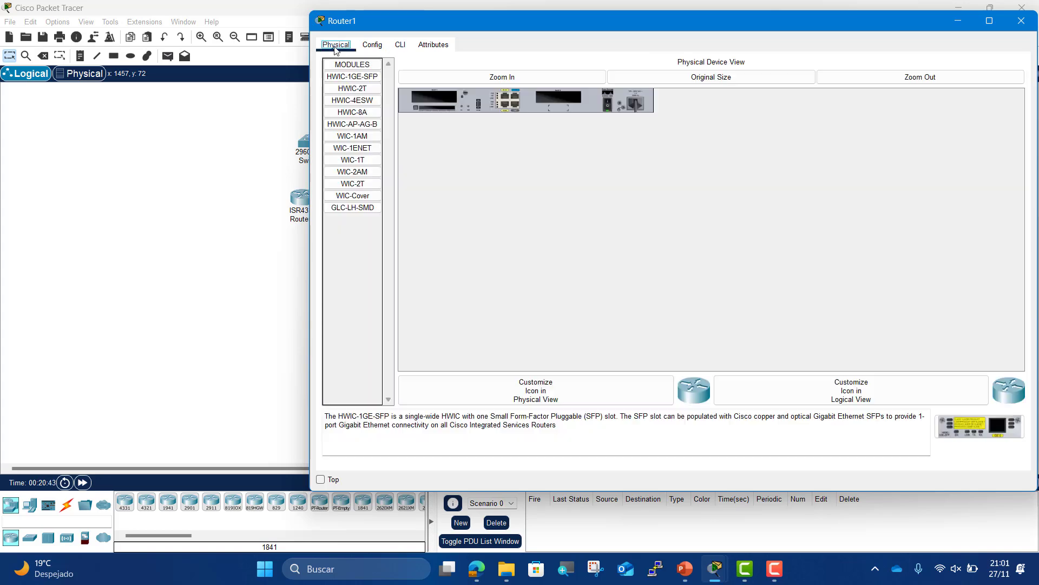
click(521, 77)
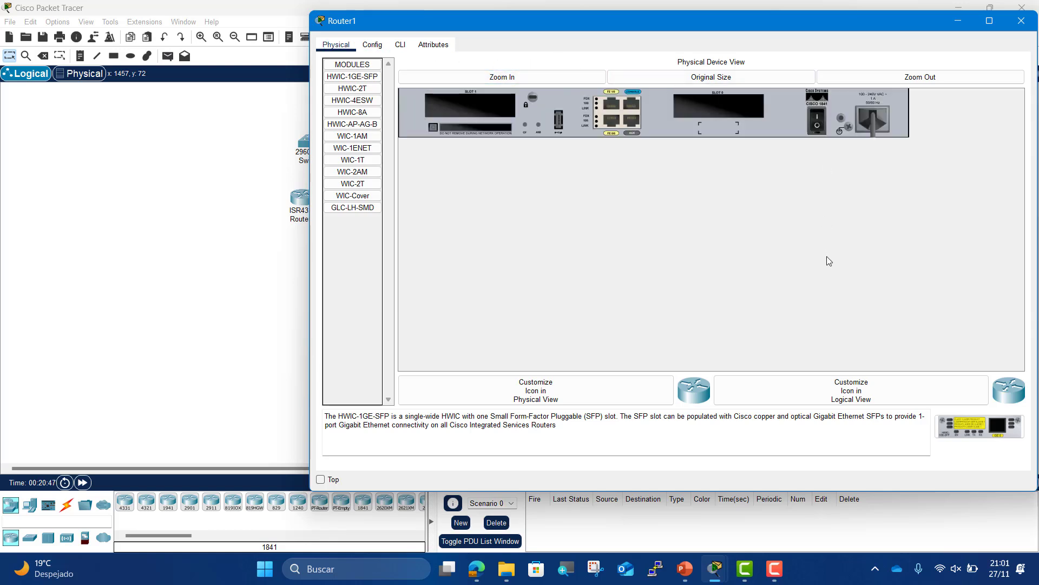
click(819, 133)
click(373, 44)
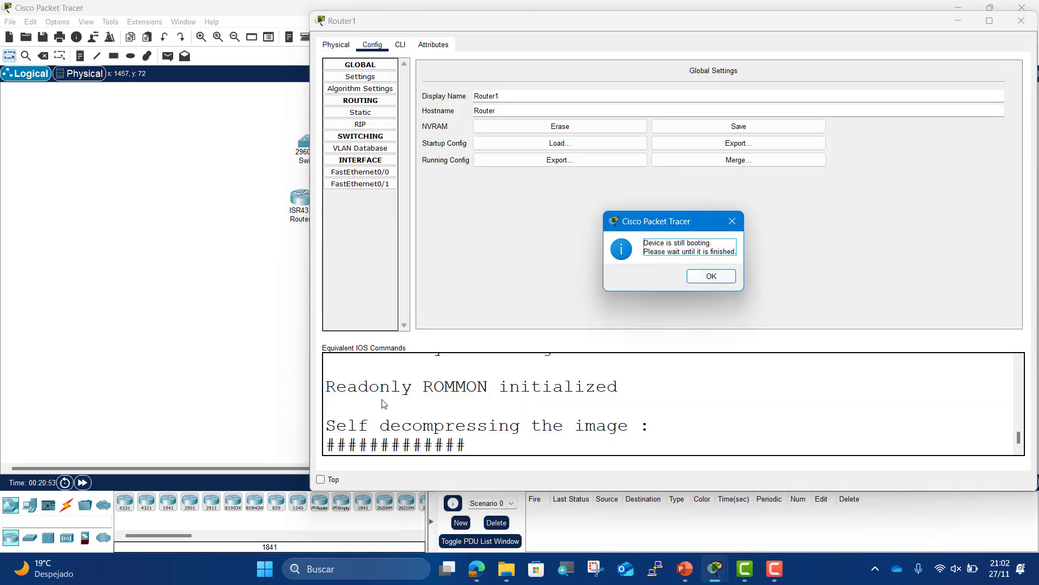
click(711, 276)
click(400, 44)
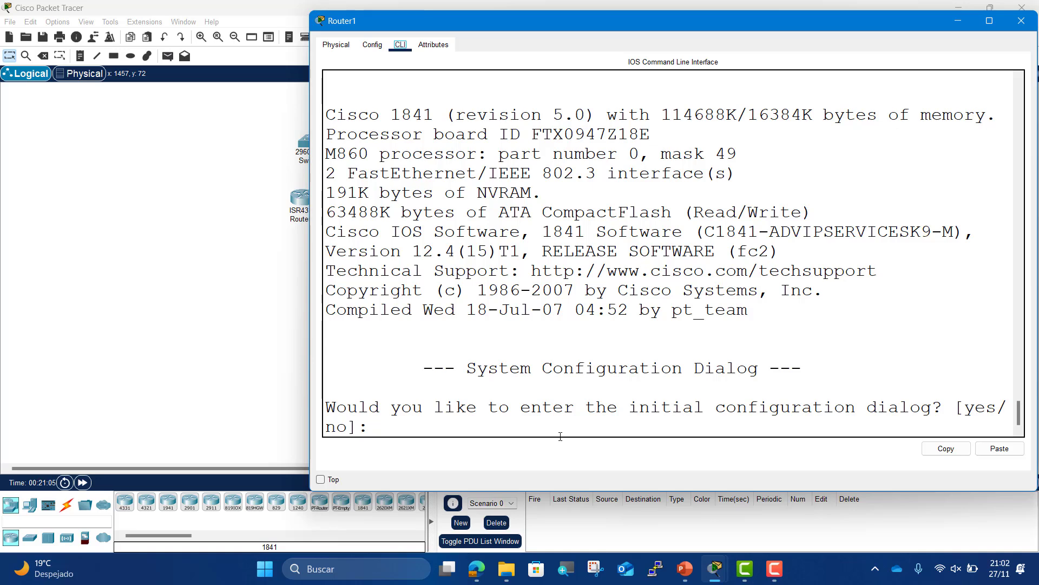
- Decline the initial configuration dialog on the restarted Router1 and enter privileged EXEC mode again
click(406, 429)
text(no)
key(Return)
key(Return)
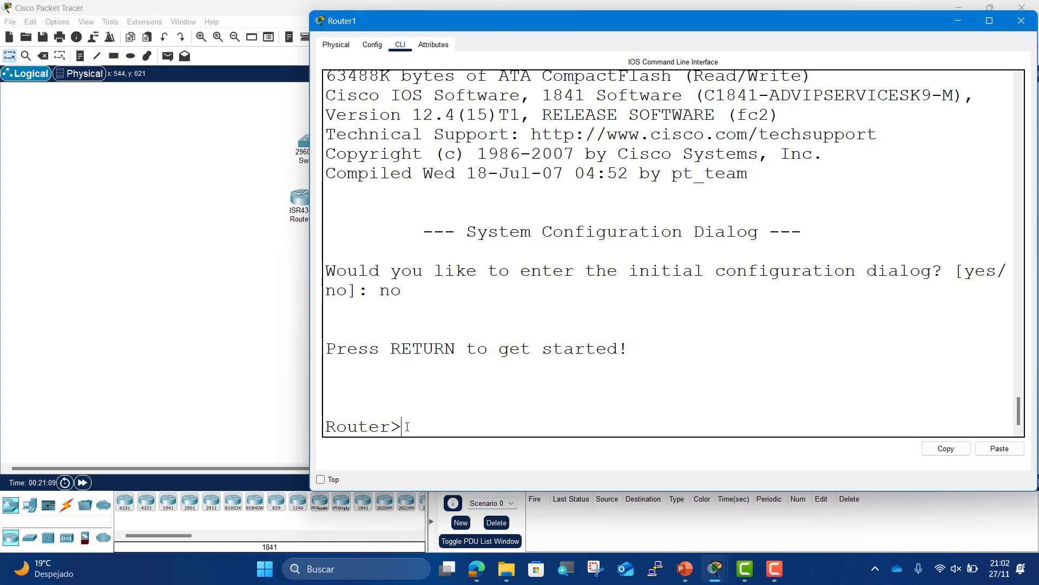
text(en)
key(Tab)
key(Return)
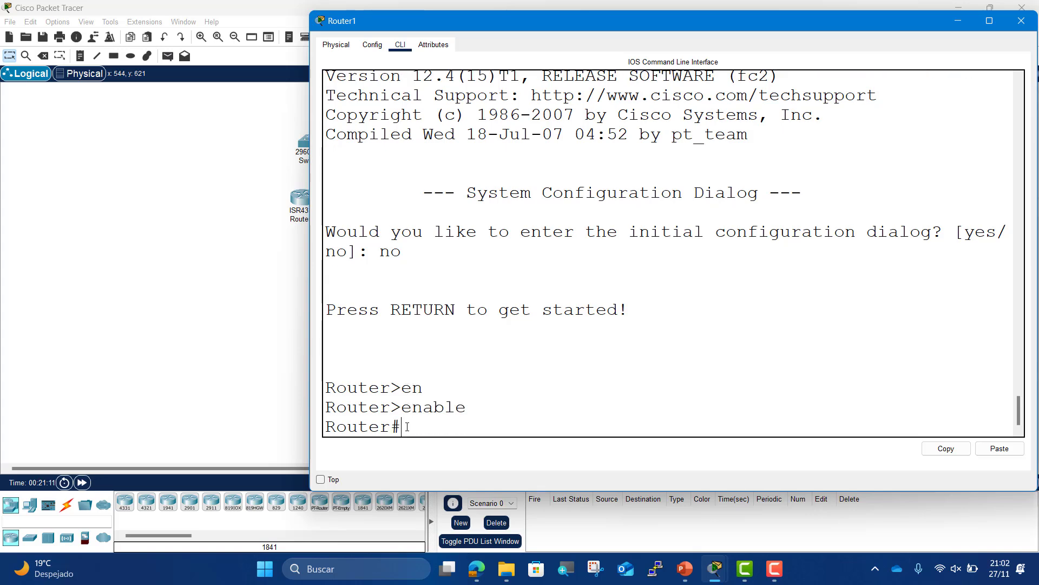
- Display the restarted Router1's running configuration and page to the FastEthernet0/1 section, highlighting its interface and IP address lines
text(show ru)
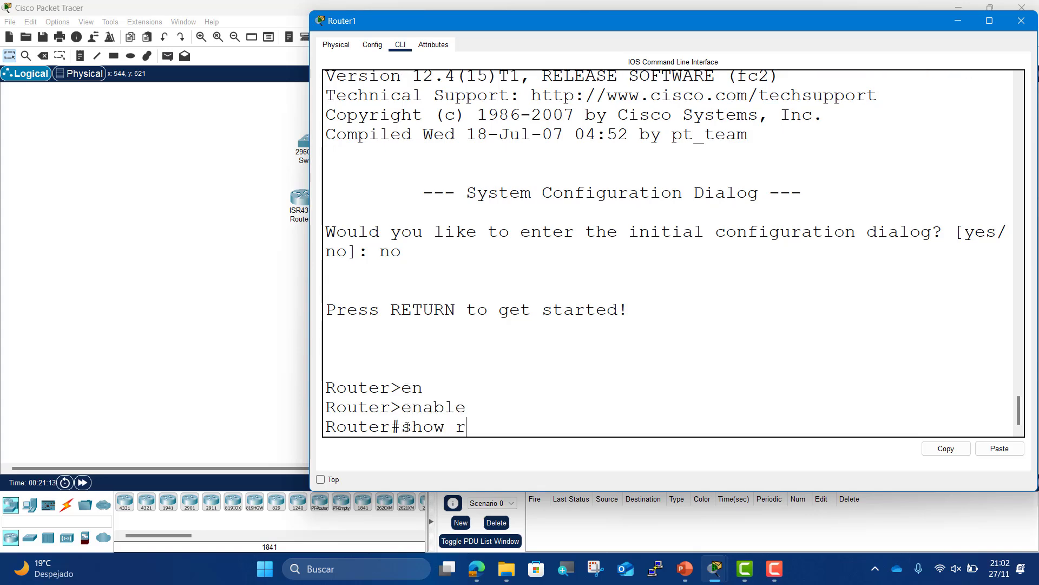
key(Tab)
key(Return)
key(Return)
key(Return)
key(Return)
key(Return)
key(Return)
key(Return)
key(Return)
key(Return)
key(Return)
key(Return)
key(Return)
key(Return)
key(Return)
key(Return)
key(Return)
key(Return)
key(Return)
key(Return)
key(Return)
key(Return)
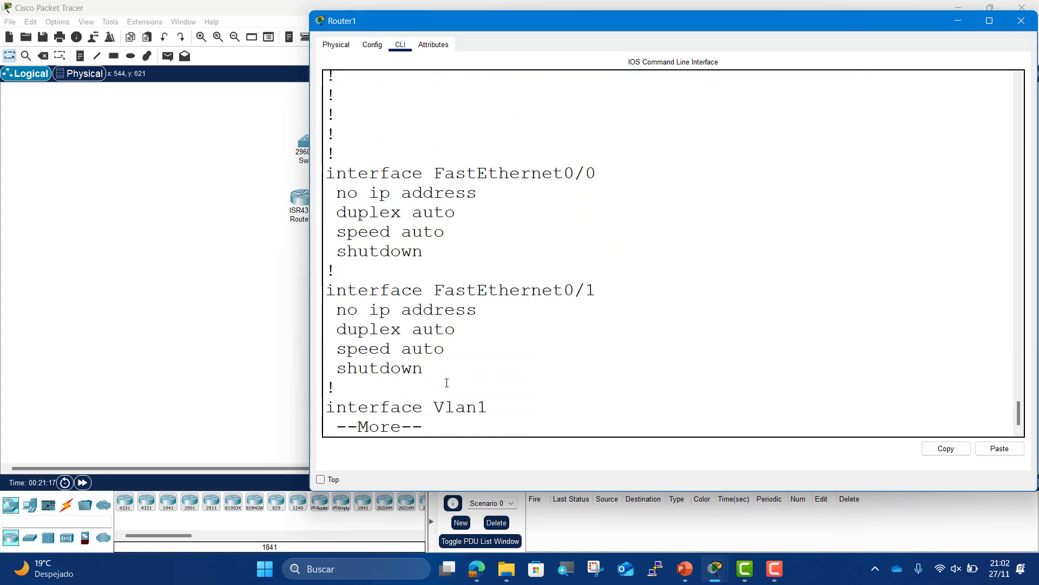
drag(326, 290, 607, 329)
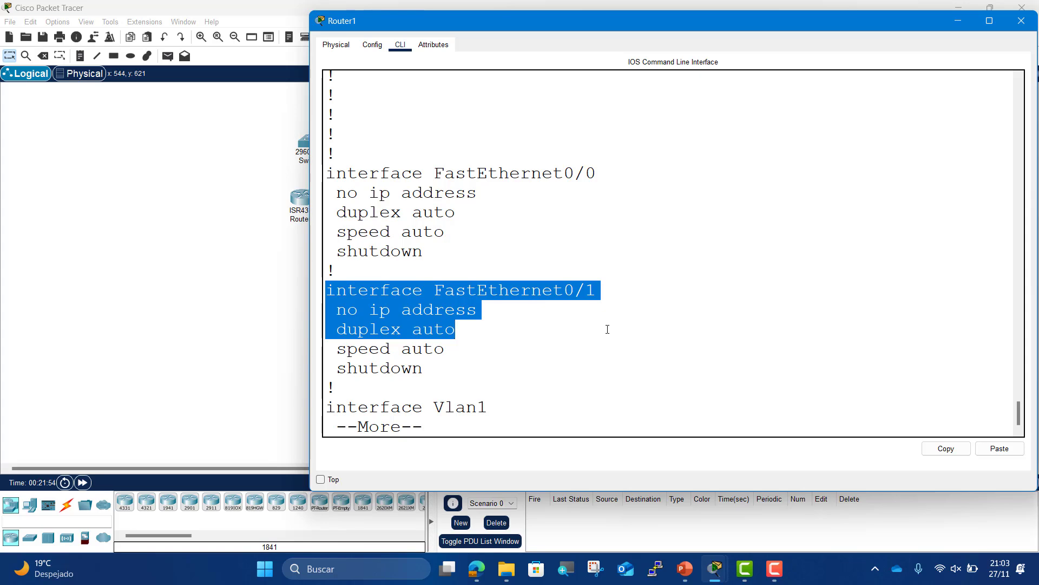
- Switch to the PowerPoint class presentation and present it from the "Modos principales" slide, advancing to "Modo EXEC del usuario"
click(685, 569)
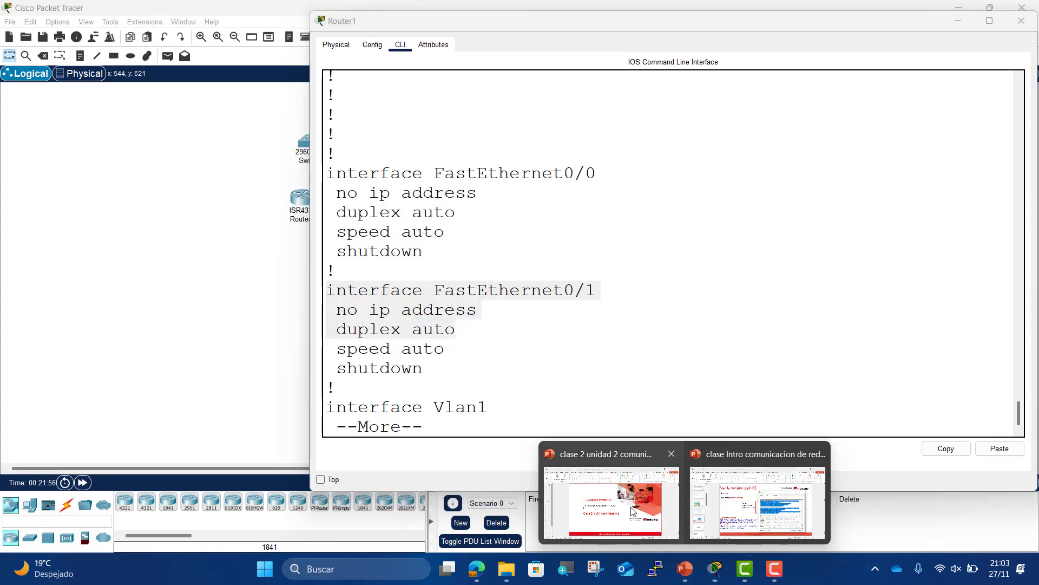
click(732, 518)
scroll(454, 234, down, 2)
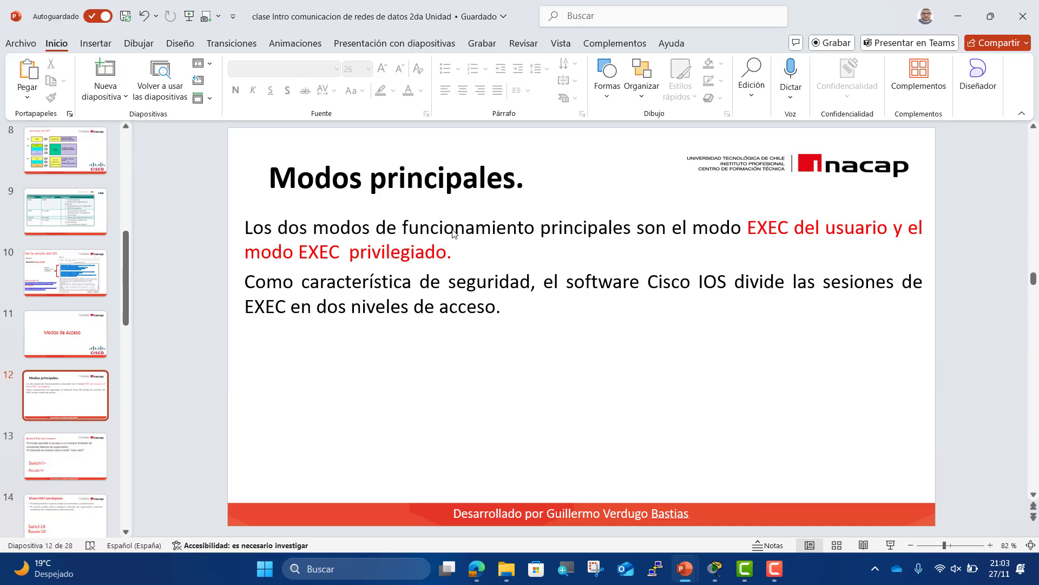
click(890, 545)
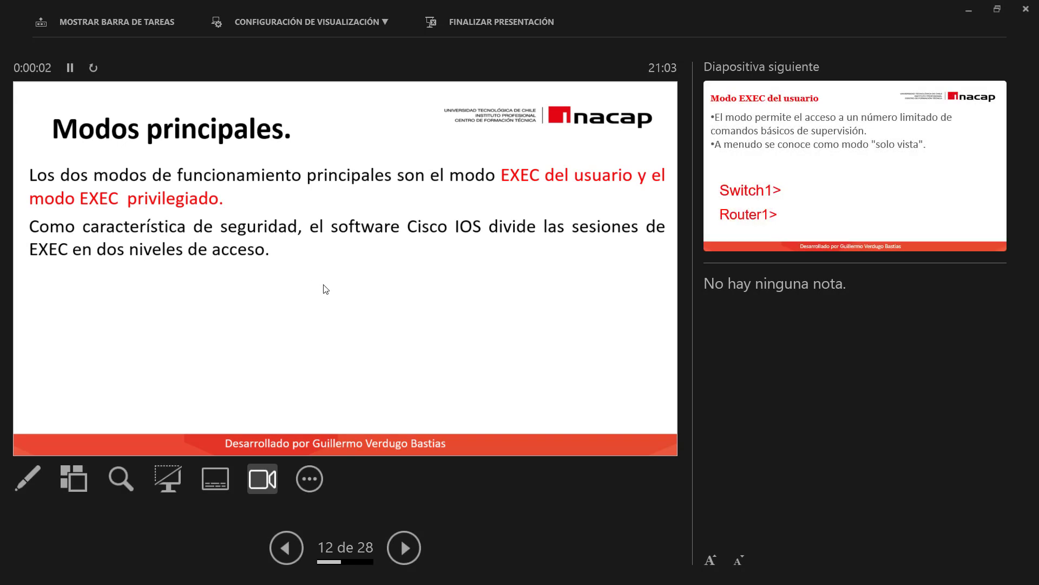
key(XF86KbdLightOnOff)
key(XF86KbdLightOnOff)
click(324, 277)
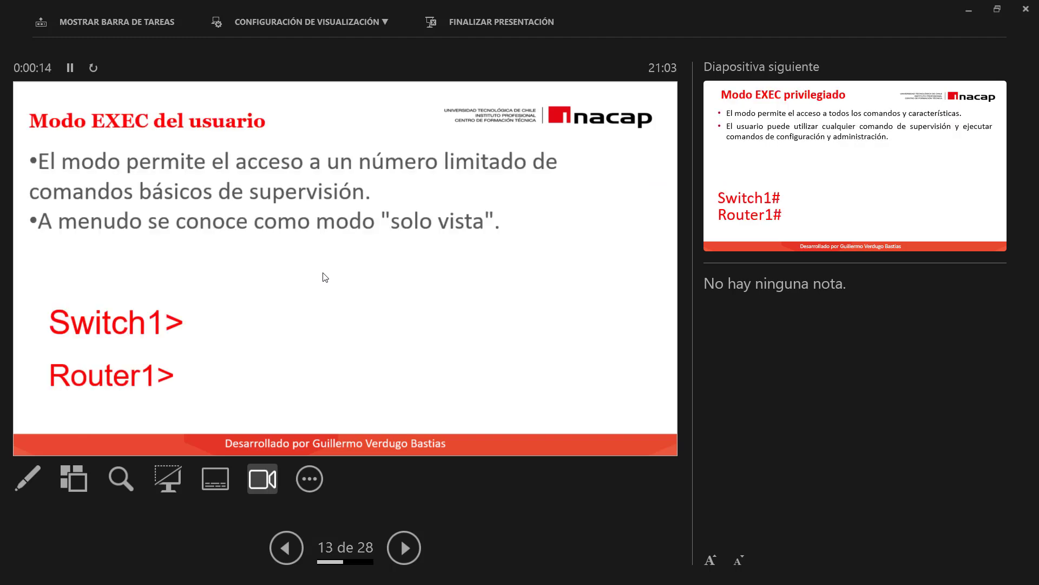
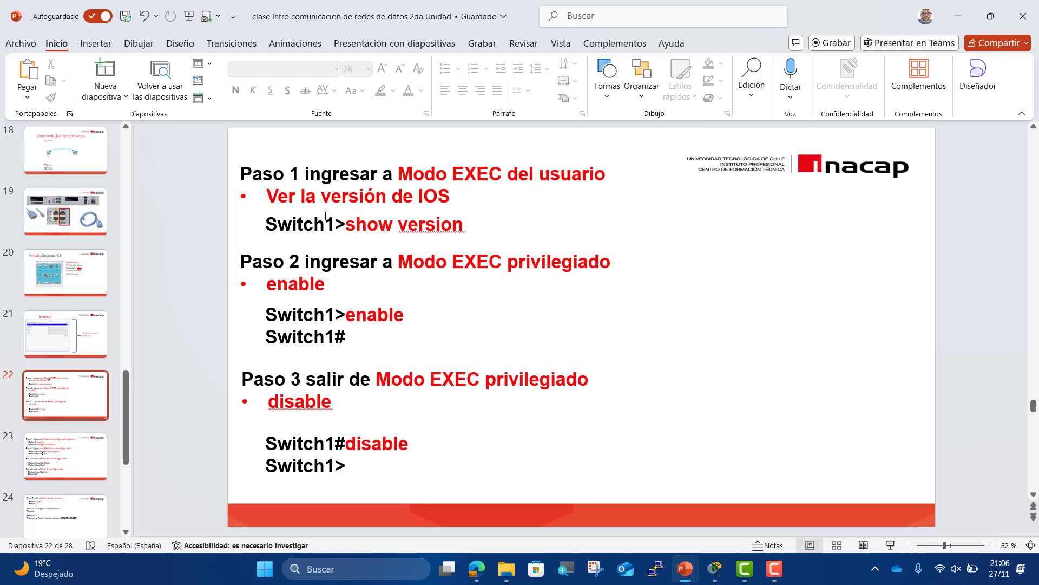
- Return to Packet Tracer, close the Router1 window, and delete all four devices from the workspace
click(714, 568)
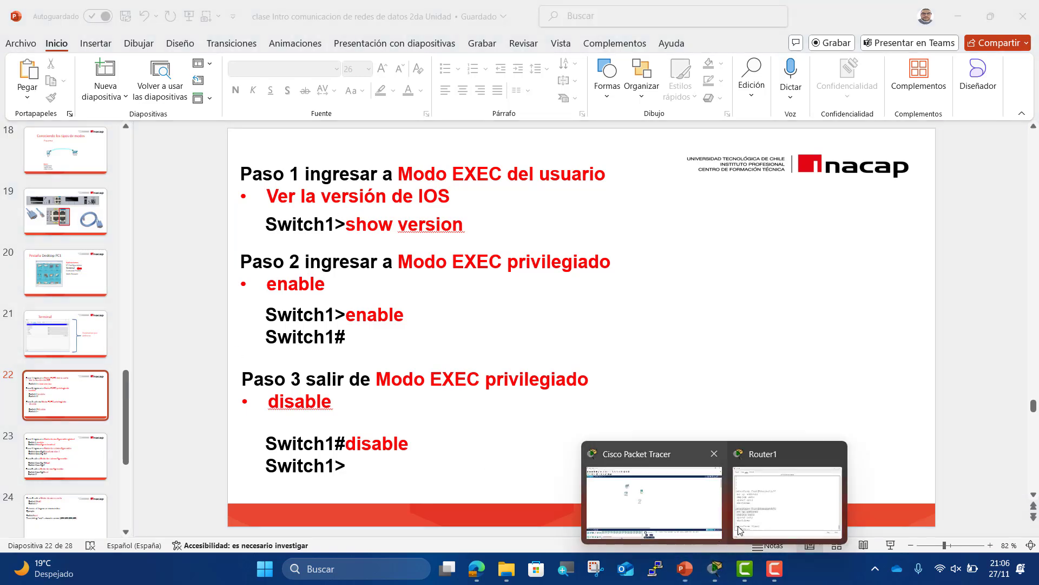
click(771, 512)
click(1019, 29)
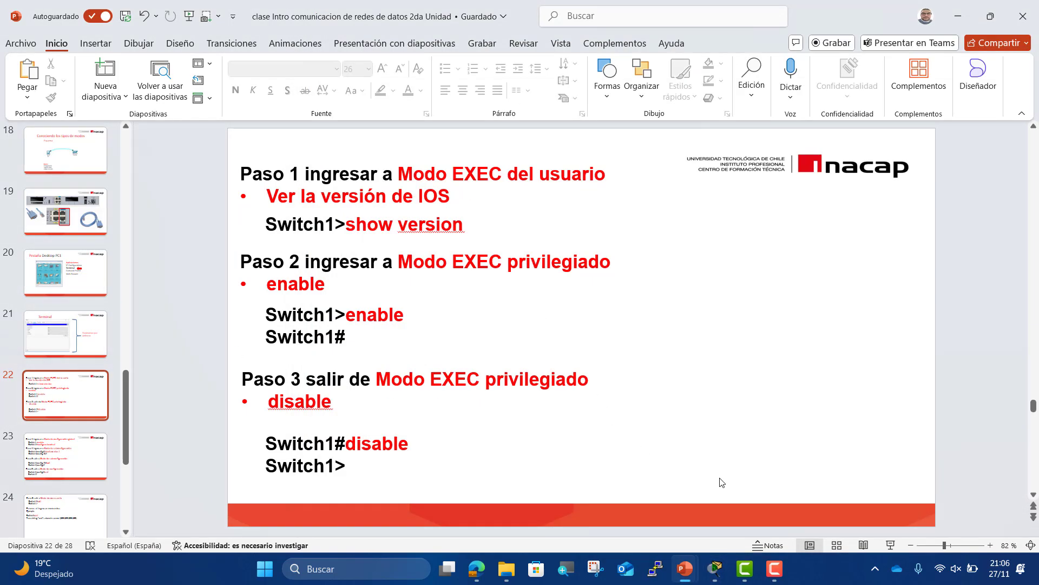
click(720, 563)
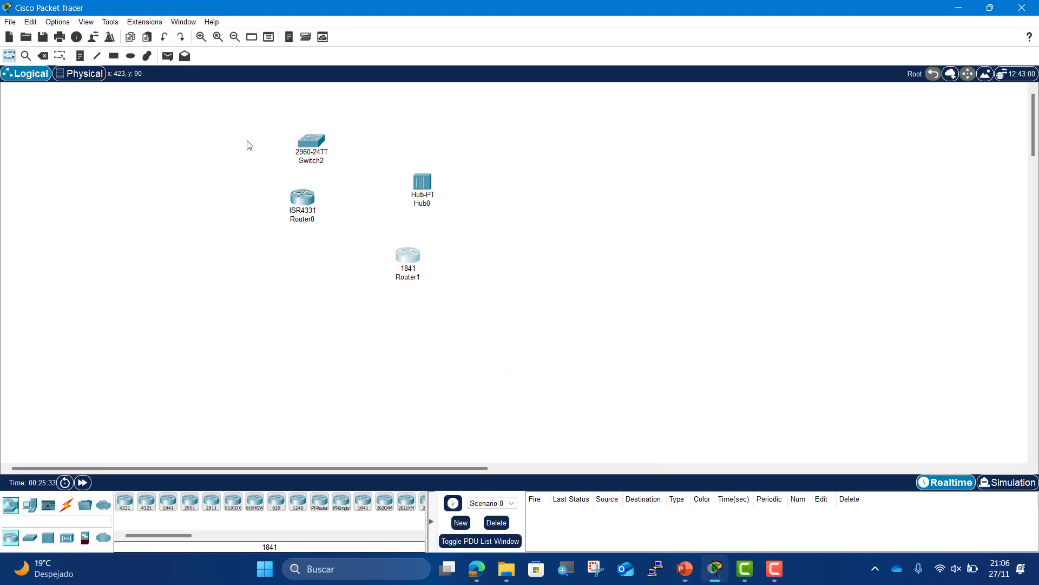
key(Delete)
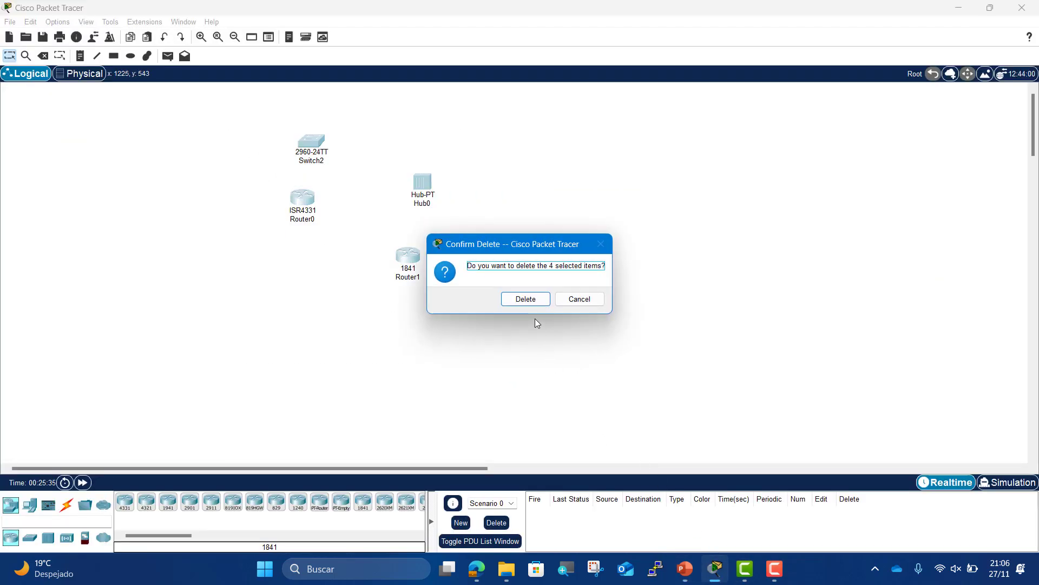
click(516, 297)
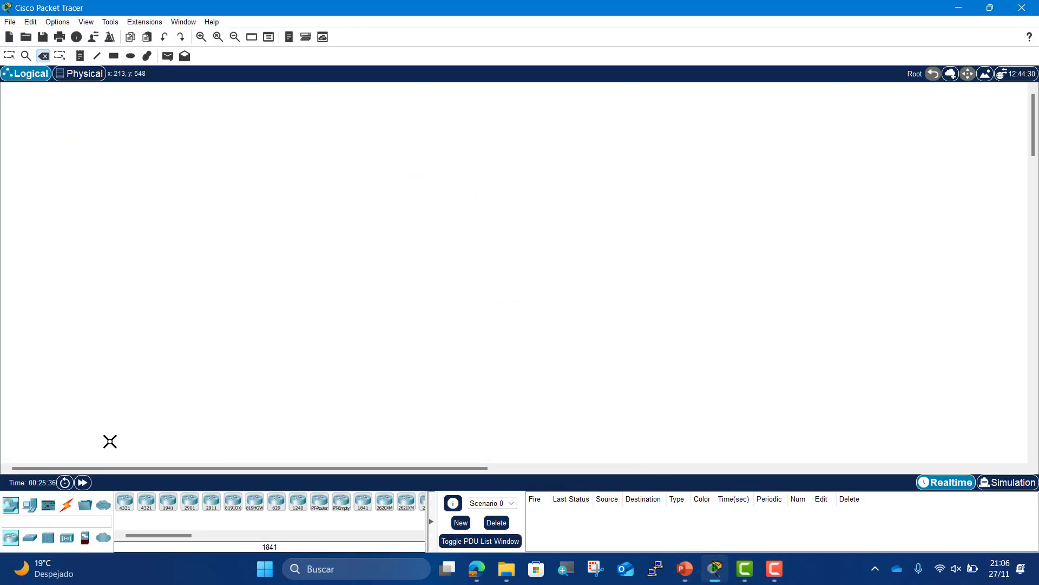
- Place a 2960 switch in the emptied workspace and move it nearer to the upper edge of the canvas
click(33, 537)
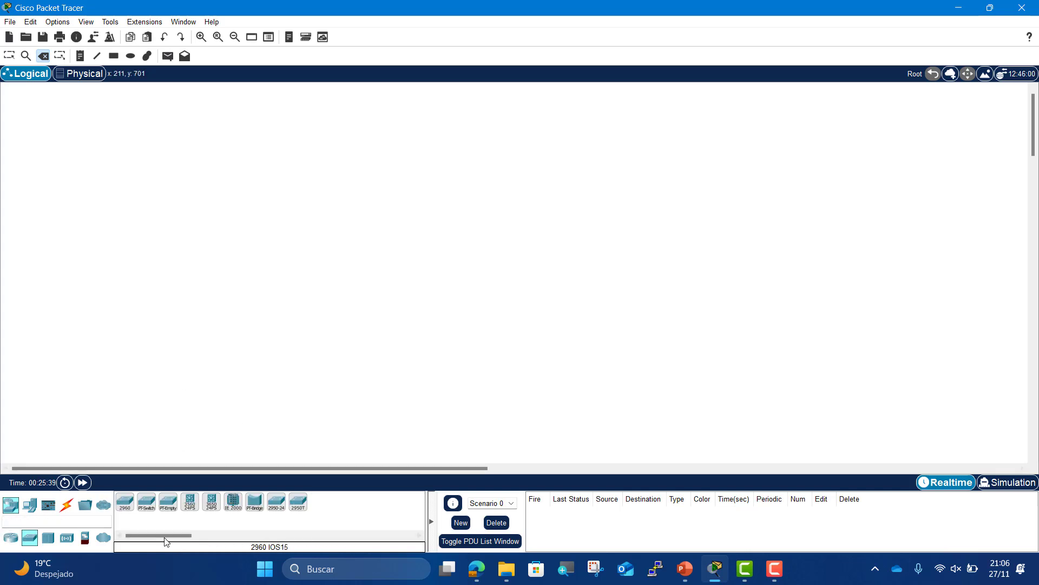
drag(125, 502, 250, 350)
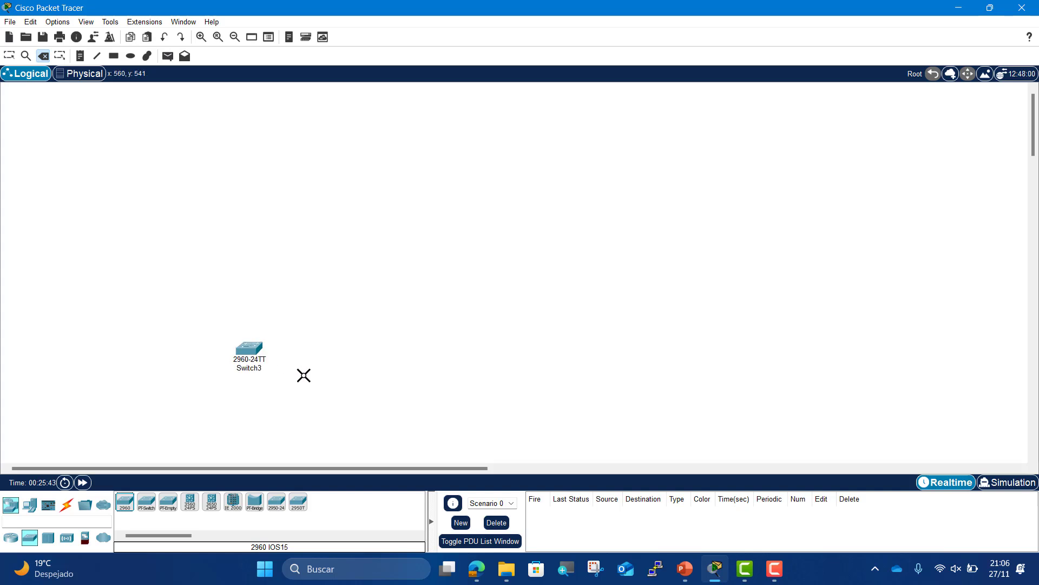
key(Escape)
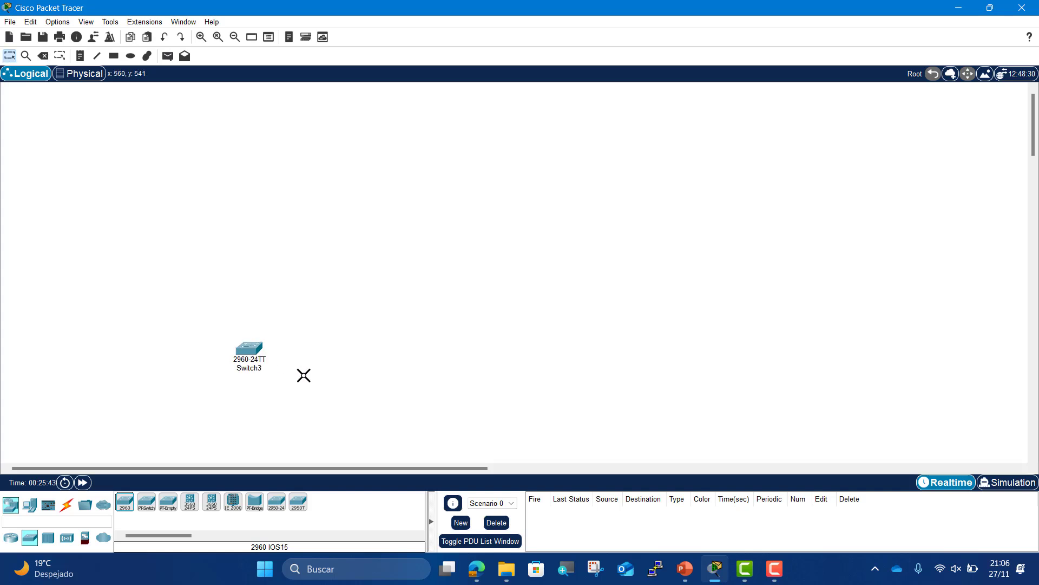
click(88, 22)
mouse_move(115, 36)
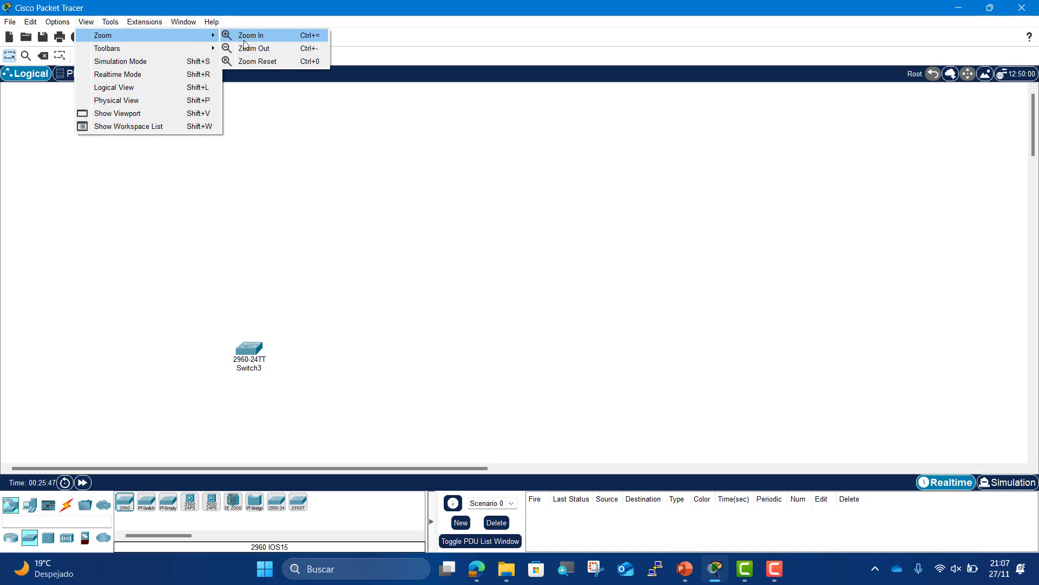
click(244, 40)
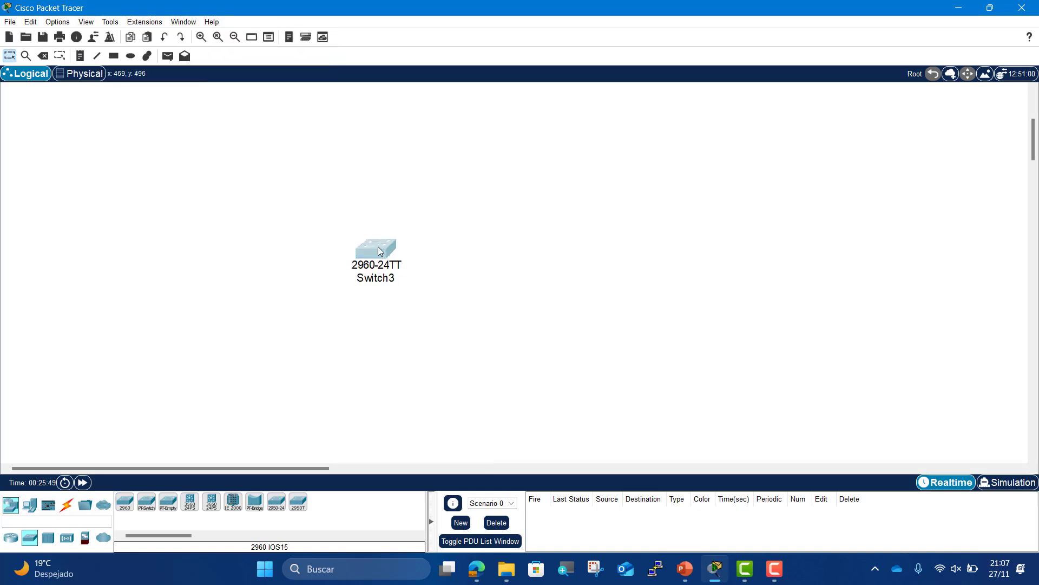
drag(378, 246, 280, 132)
- Open the new switch's command line, start the console session, and highlight the user EXEC prompt
click(279, 135)
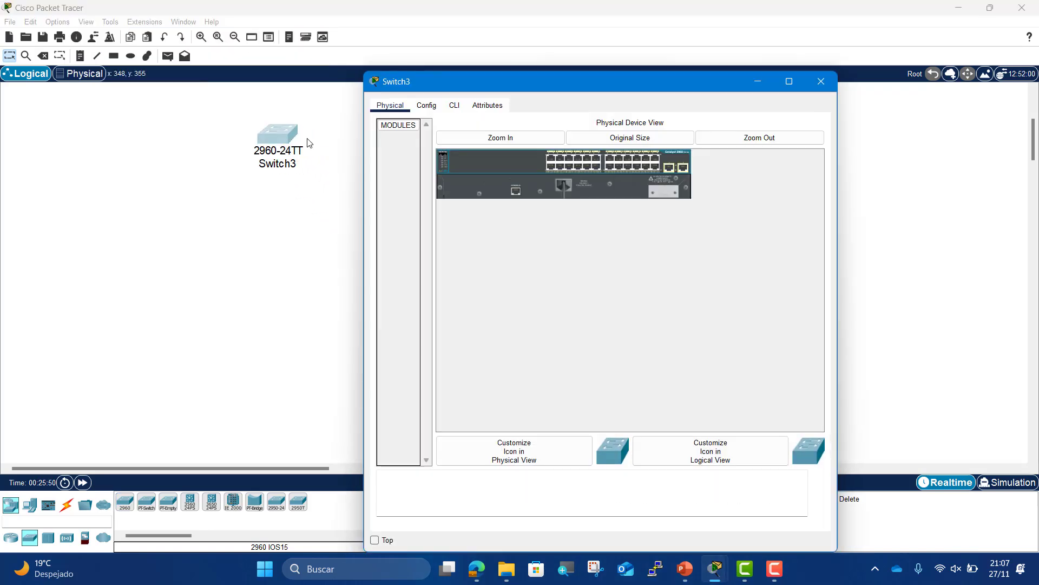
click(459, 107)
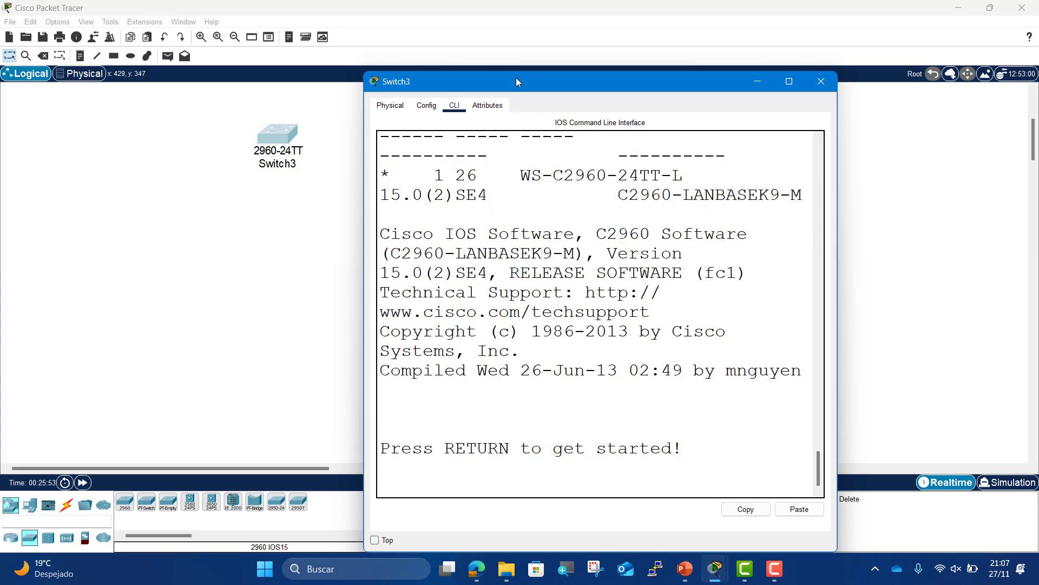
drag(516, 81, 451, 21)
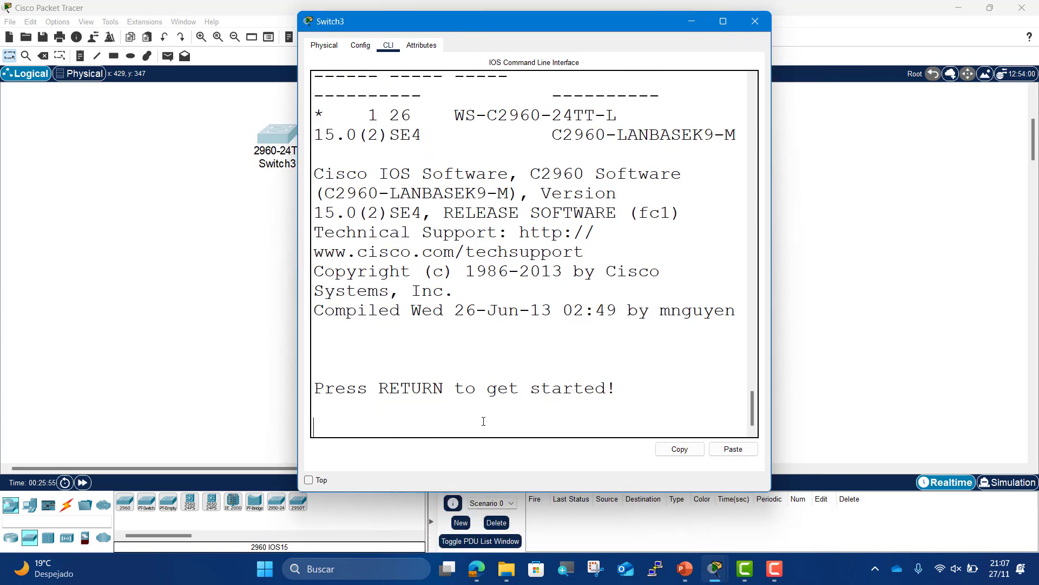
key(Return)
drag(483, 426, 298, 422)
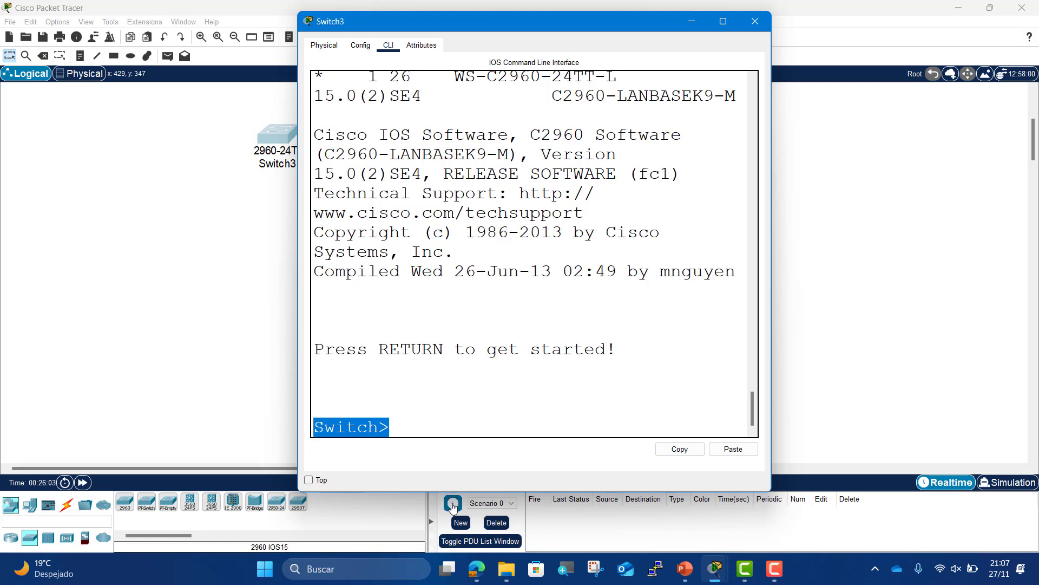
- Resize the Switch3 window into a wide, short strip with its command prompt in view
drag(459, 491, 462, 187)
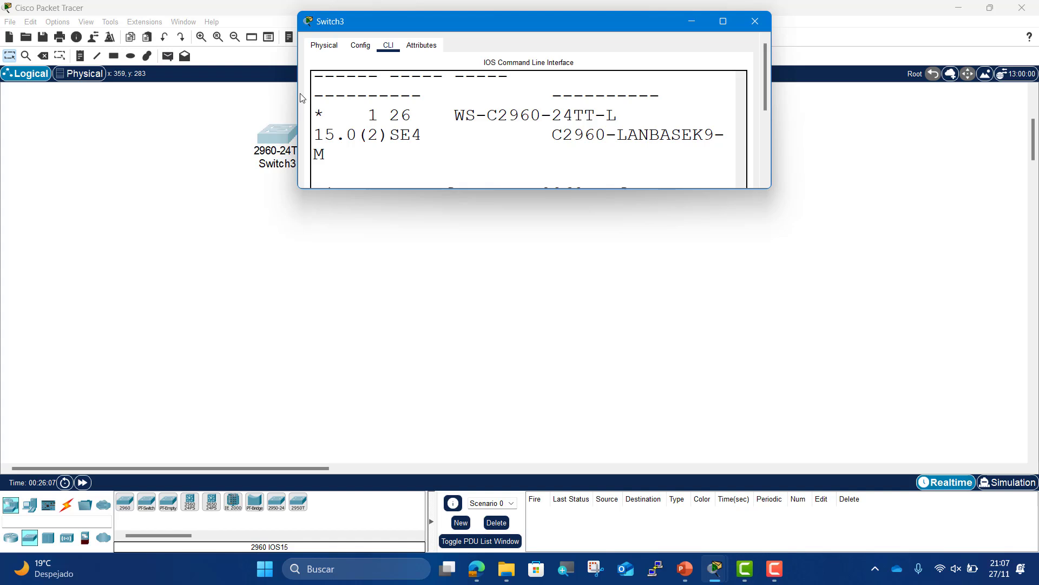
drag(301, 98, 3, 99)
key(Return)
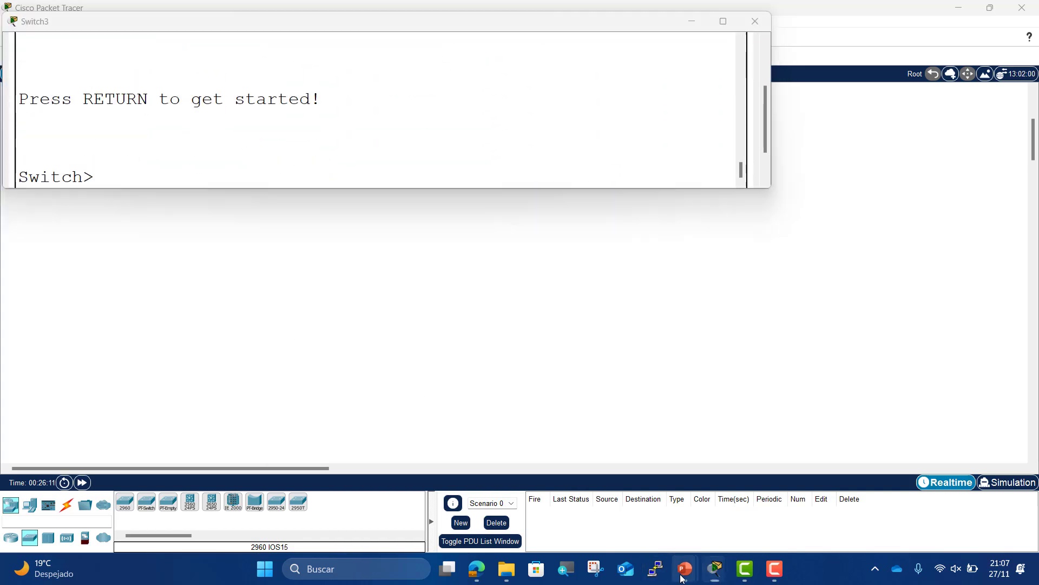
- Switch to the PowerPoint presentation and review the slides on user EXEC, privileged EXEC, and global configuration modes
mouse_move(684, 568)
click(758, 493)
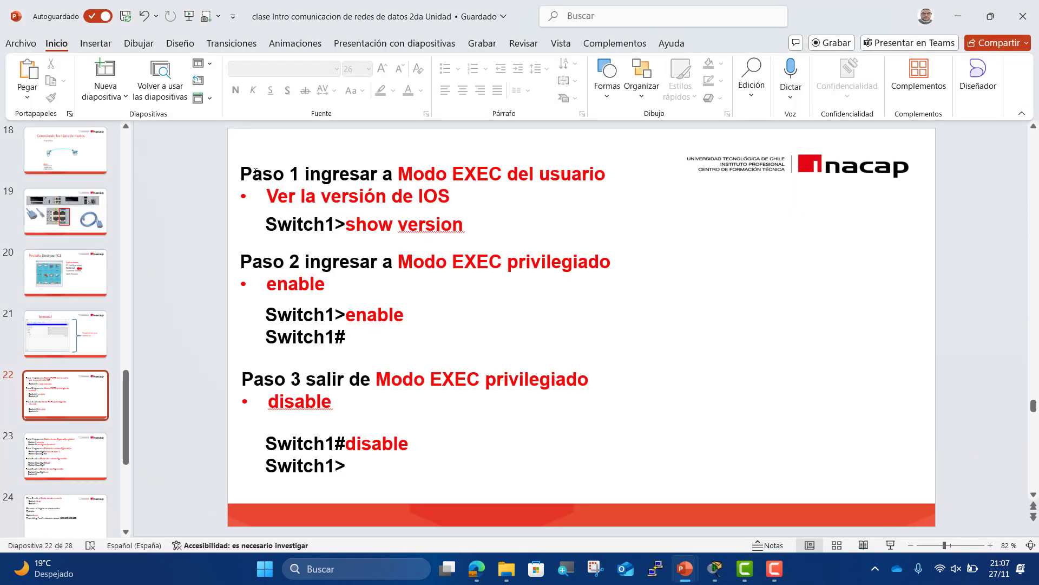
click(103, 287)
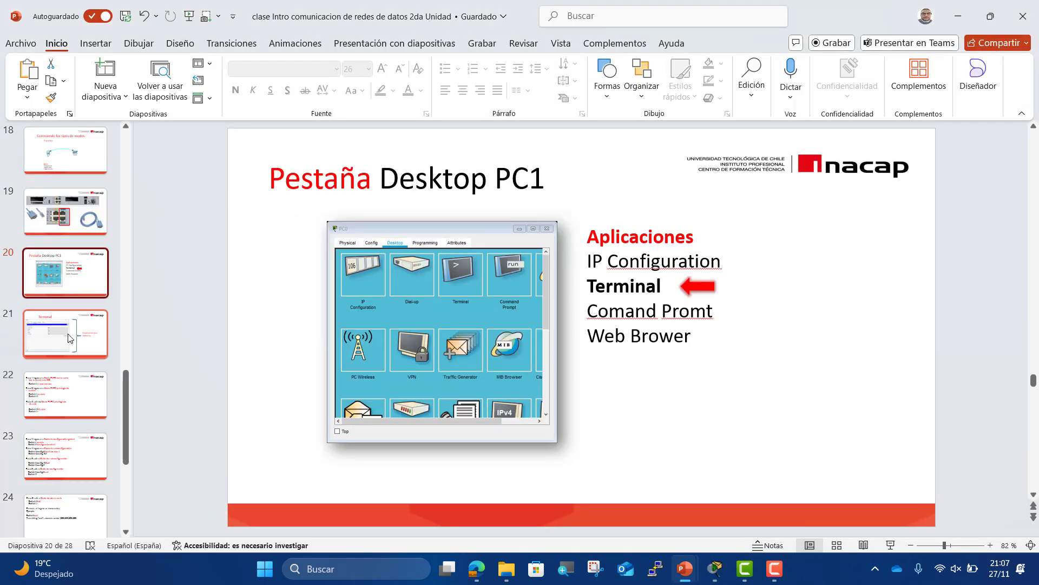
click(77, 335)
scroll(78, 334, up, 1)
scroll(78, 335, up, 1)
click(69, 226)
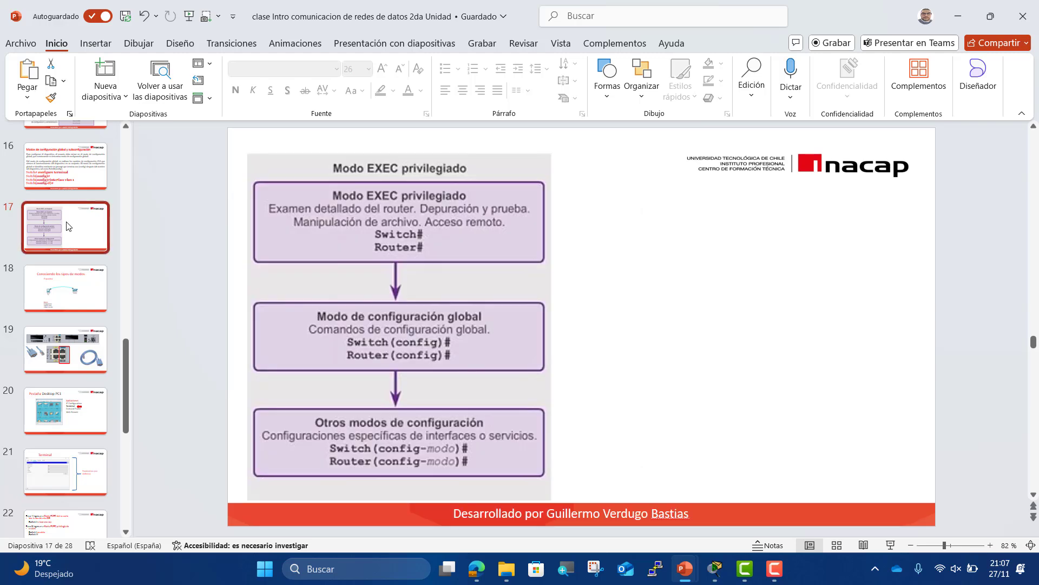
scroll(66, 221, up, 1)
click(66, 222)
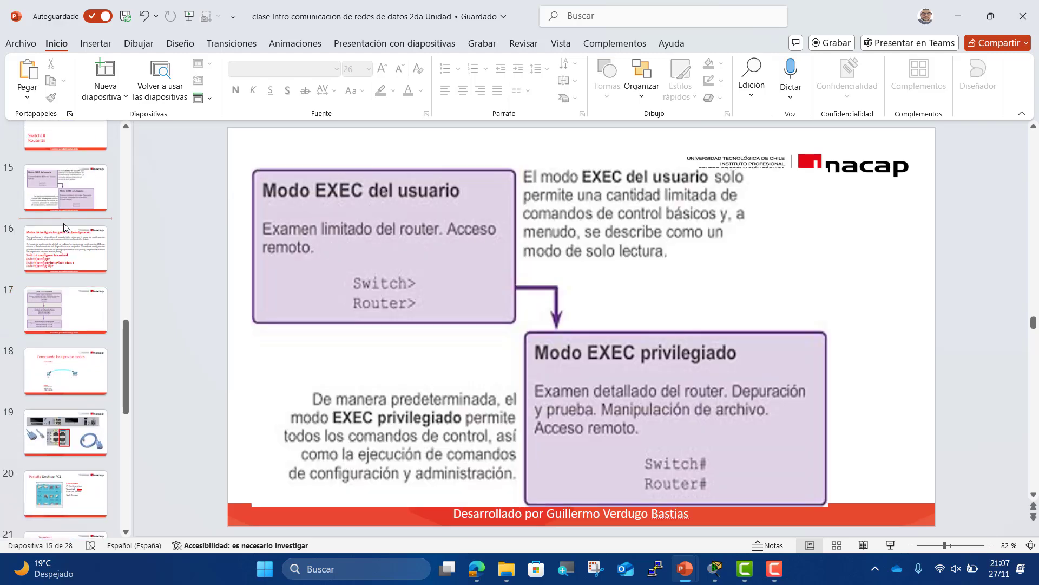
click(64, 242)
click(63, 205)
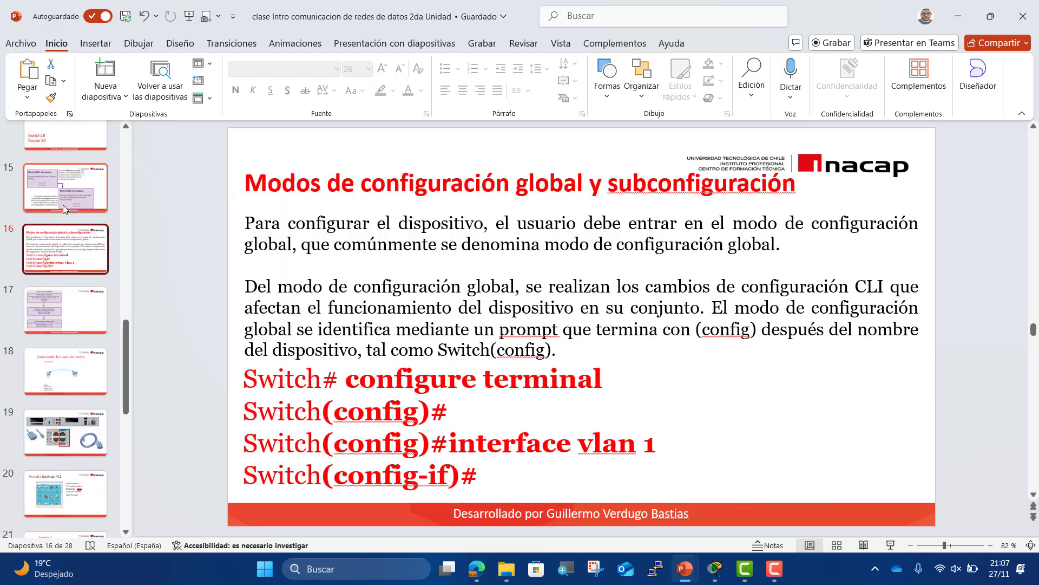
key(Up)
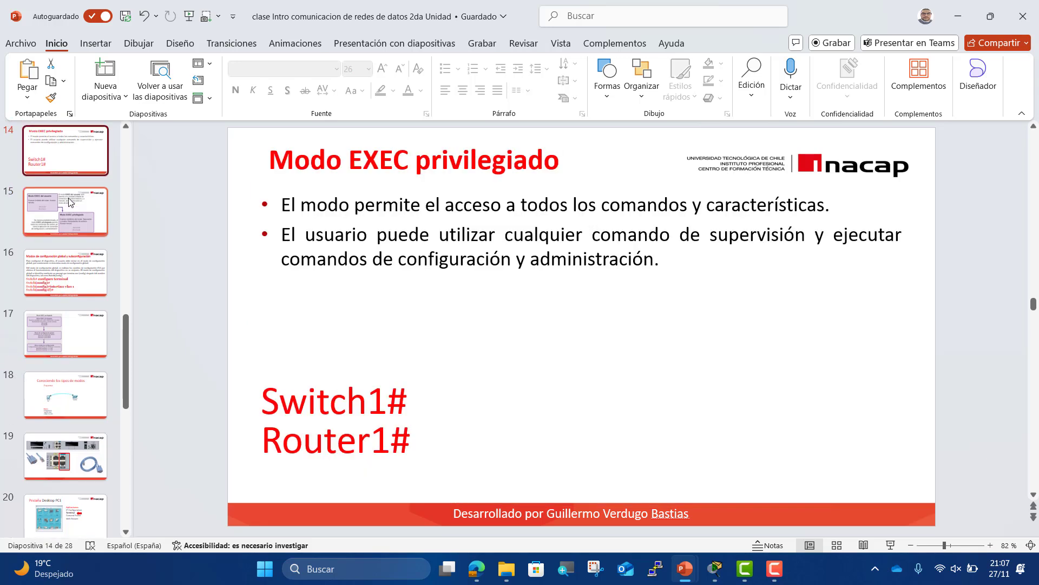
key(Up)
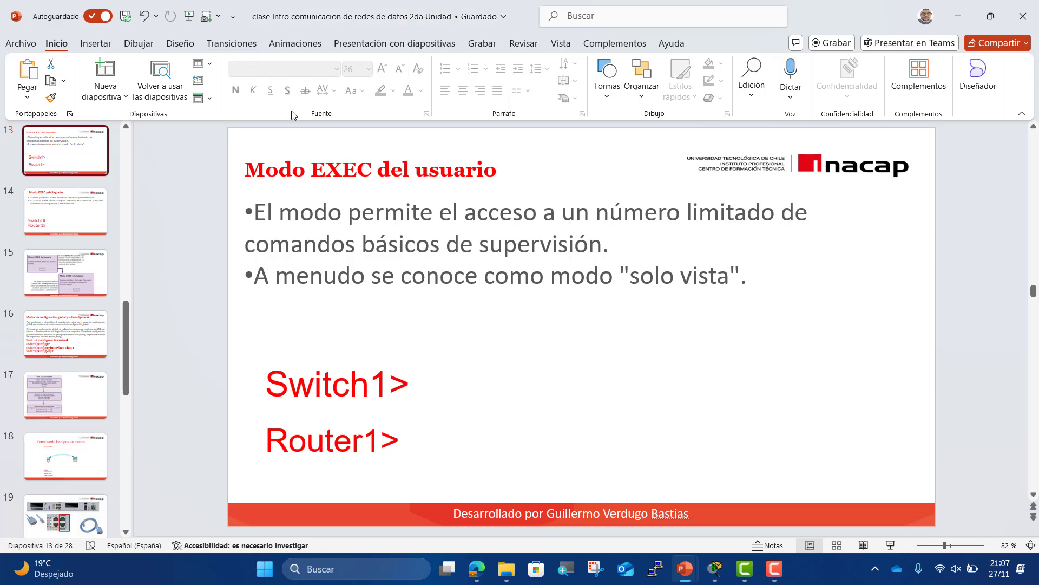
key(Down)
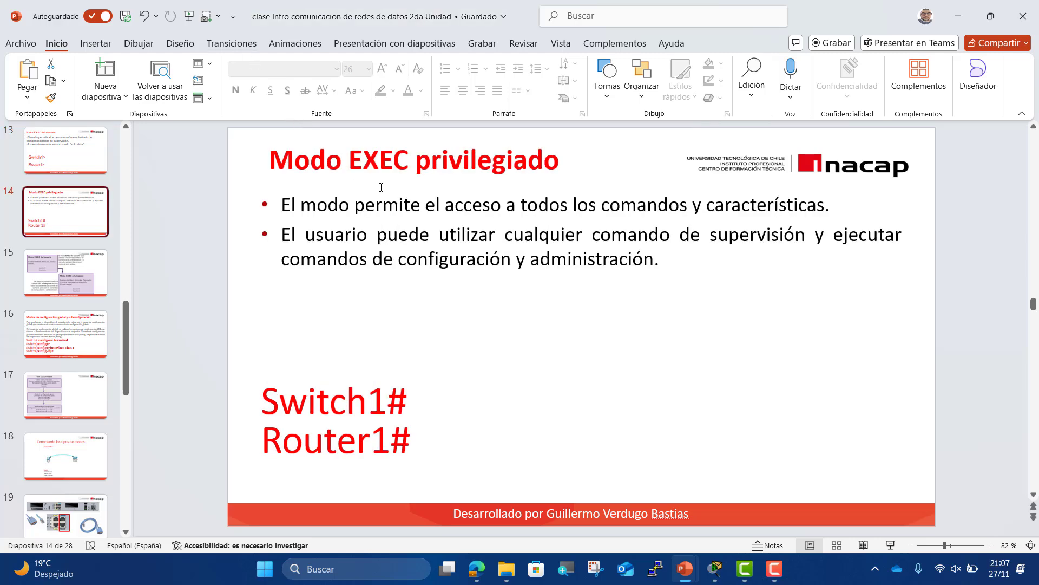
key(Down)
key(Down)
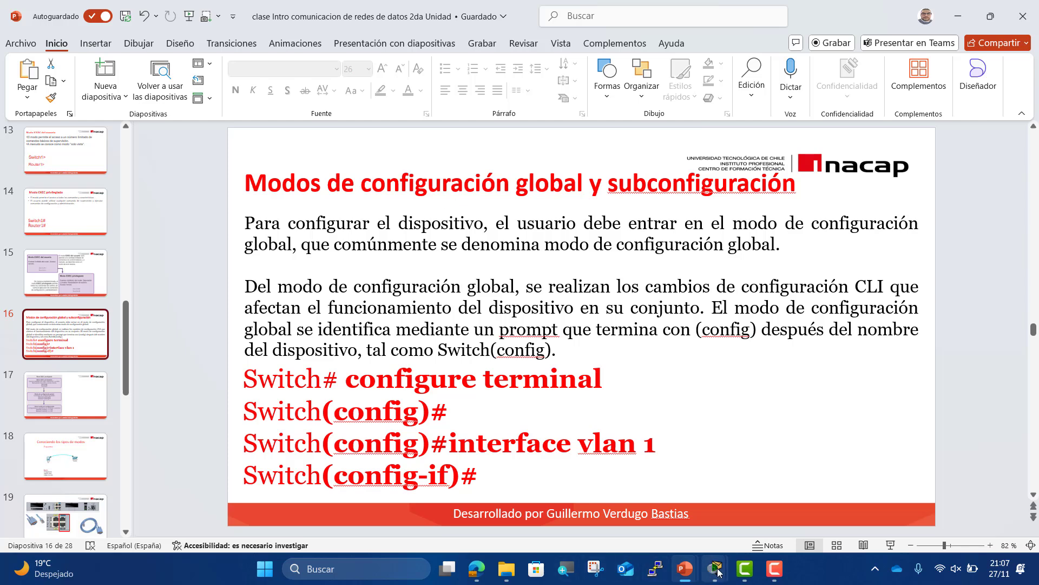
- Bring Switch3's command-line window in front of the "Modos de configuración global y subconfiguración" slide
mouse_move(716, 573)
click(783, 476)
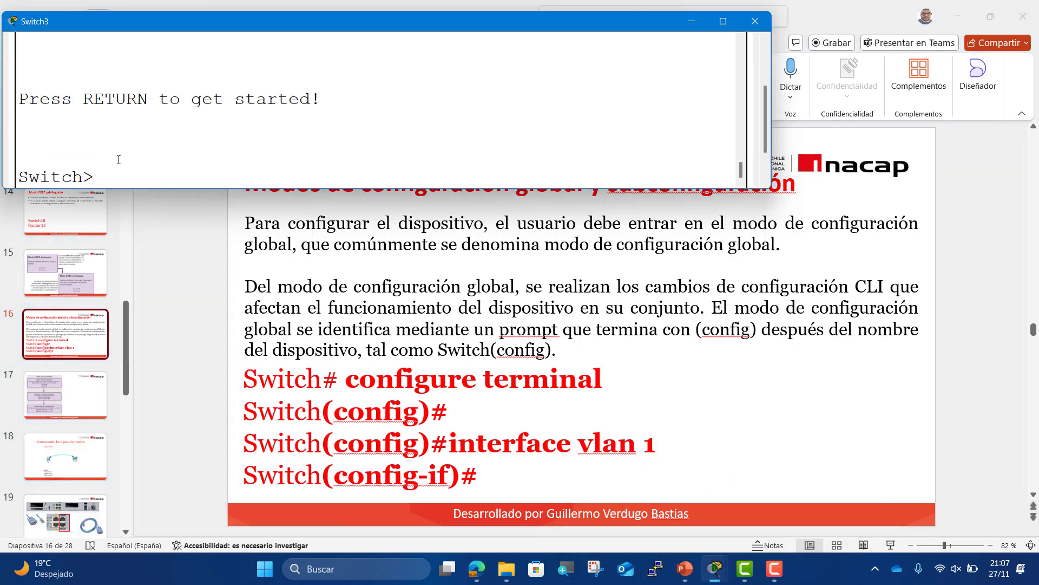
- Write the note "modo usuario" at Switch3's user EXEC prompt and erase it
text(modo usuario)
key(BackSpace)
key(BackSpace)
key(BackSpace)
key(BackSpace)
key(BackSpace)
key(BackSpace)
key(BackSpace)
key(BackSpace)
key(BackSpace)
key(BackSpace)
key(BackSpace)
key(BackSpace)
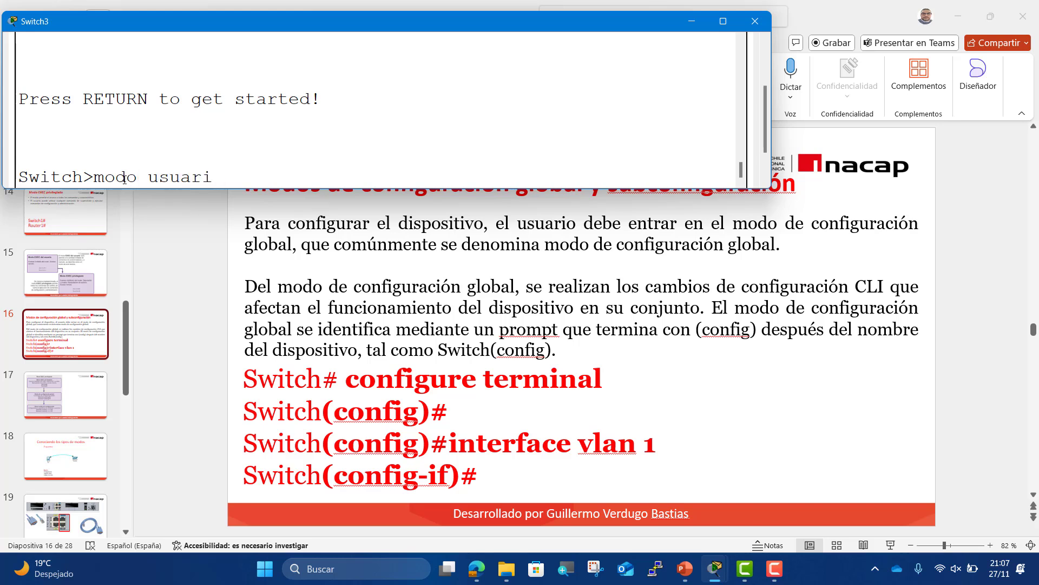
- Enter privileged EXEC mode on Switch3 with the enable command
text(ena)
key(Tab)
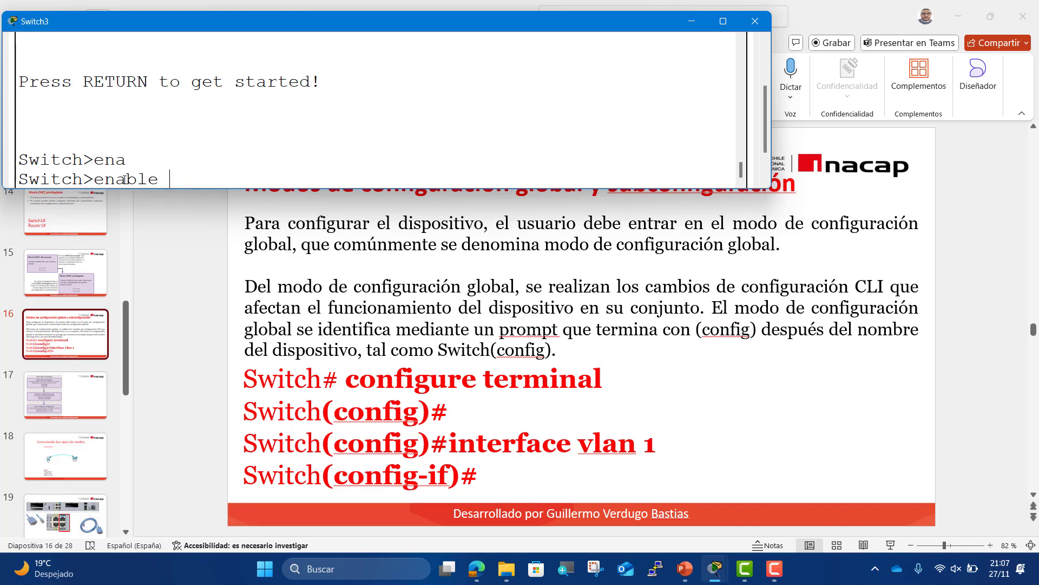
key(Return)
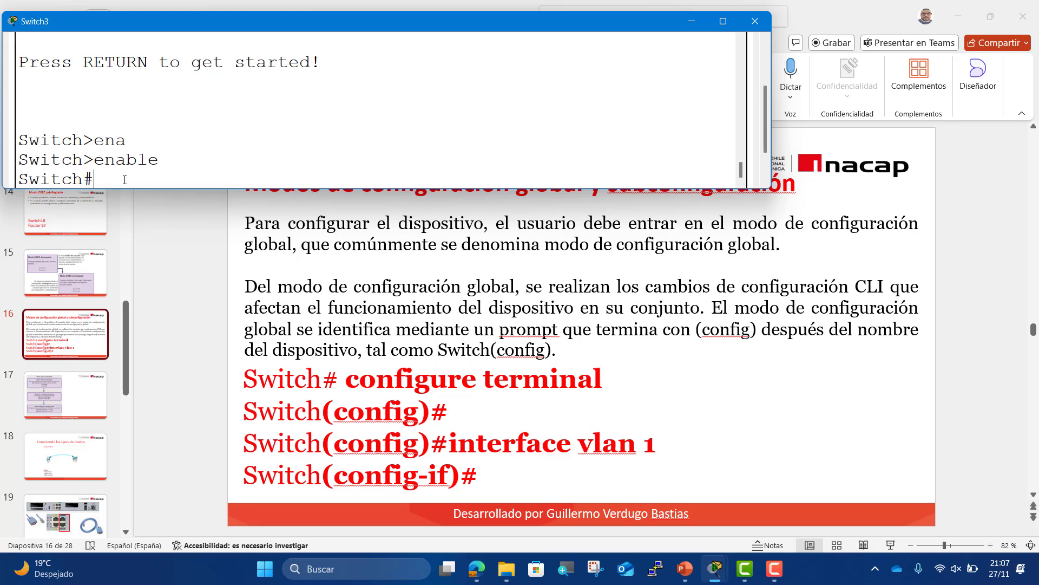
- Write the note "modo privilegiado" at Switch3's privileged EXEC prompt and erase it
text(modo privilegiado)
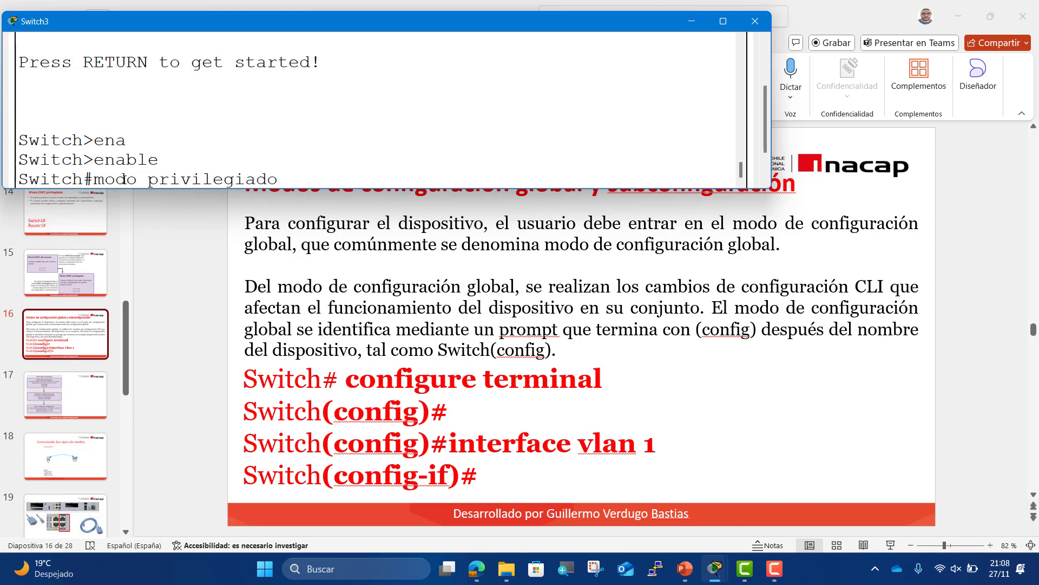
key(BackSpace)
key(BackSpace)
key(BackSpace)
key(BackSpace)
key(BackSpace)
key(BackSpace)
key(BackSpace)
key(BackSpace)
key(BackSpace)
key(BackSpace)
key(BackSpace)
key(BackSpace)
key(BackSpace)
key(BackSpace)
key(BackSpace)
key(BackSpace)
key(BackSpace)
- Enter global configuration mode on Switch3 with the configure terminal command
text(con)
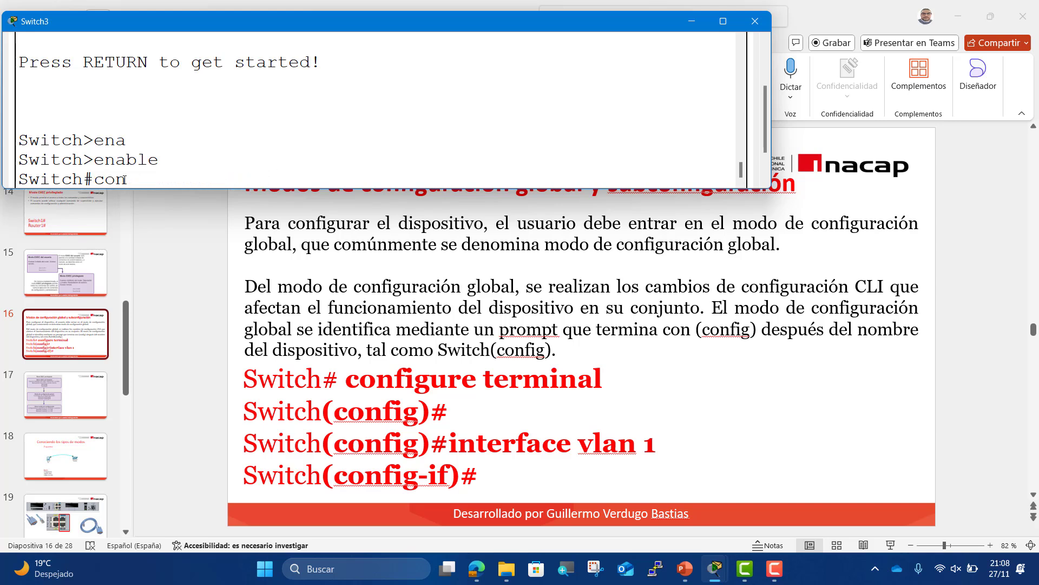
text(fi)
key(Tab)
text(ter)
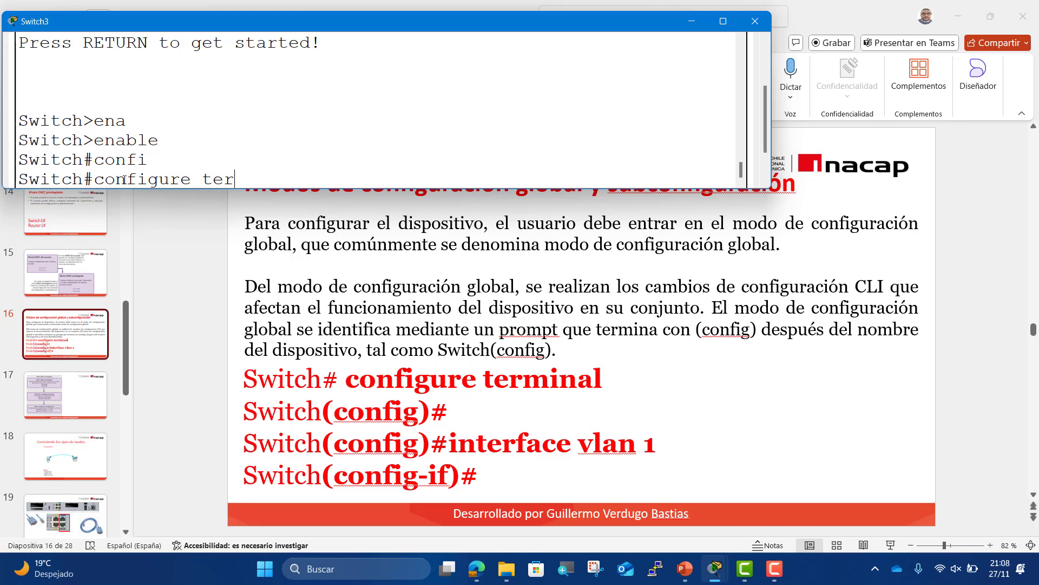
key(Tab)
key(Return)
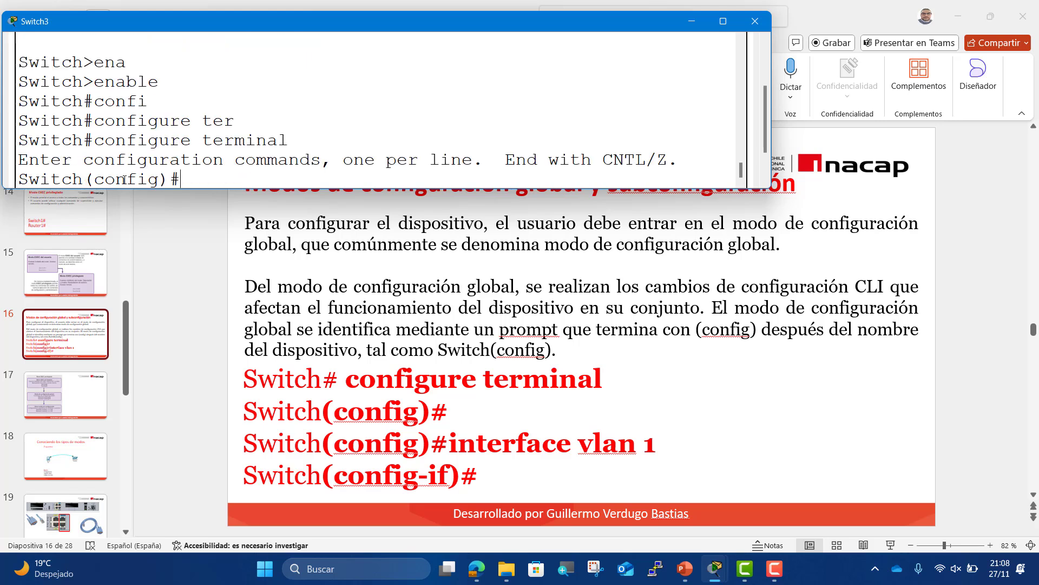
- Enter interface configuration mode for port fastEthernet 0/1 on Switch3
text(inte)
key(Tab)
text(f)
key(Tab)
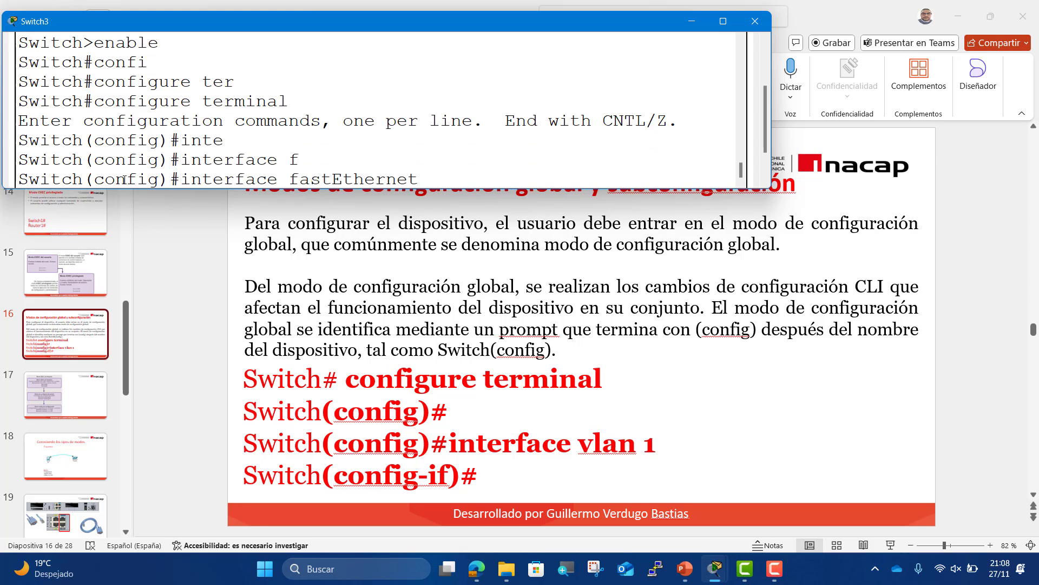
text(0/1)
key(Return)
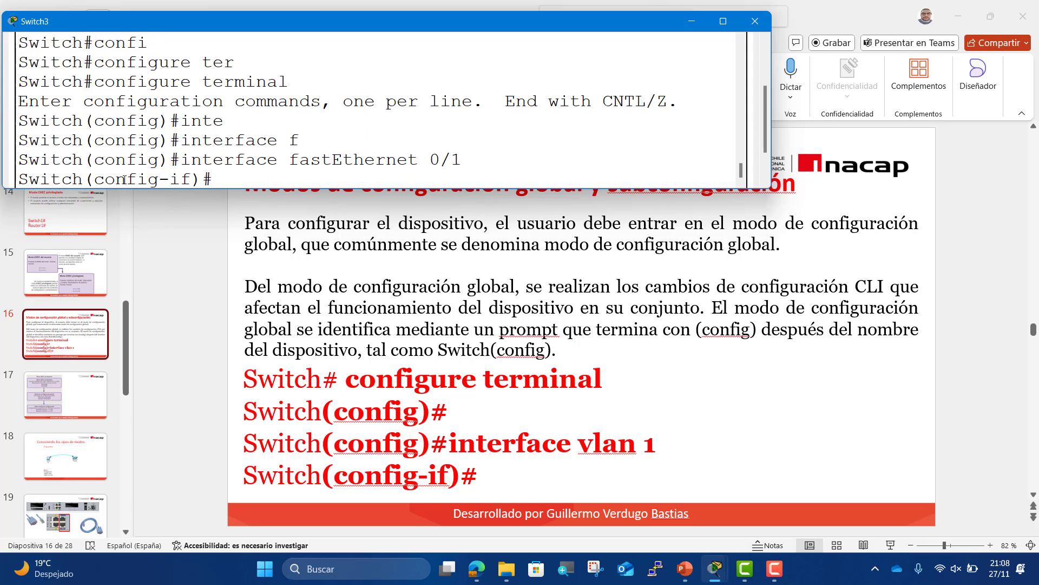
- Highlight the "interface fastEthernet 0/1" command and the "(config-if)#" prompt to compare them
drag(94, 180, 218, 190)
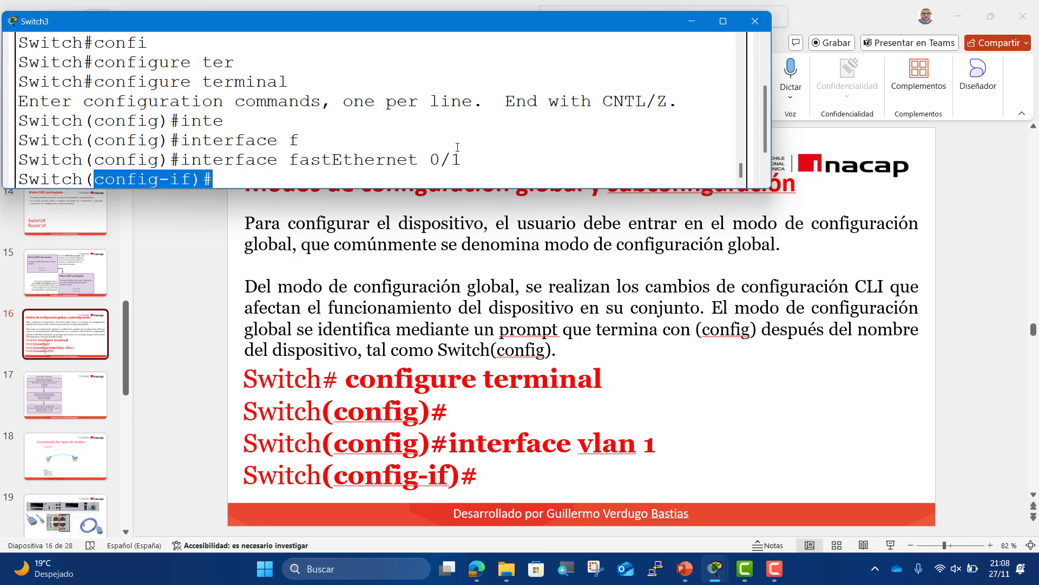
drag(461, 159, 158, 161)
click(193, 182)
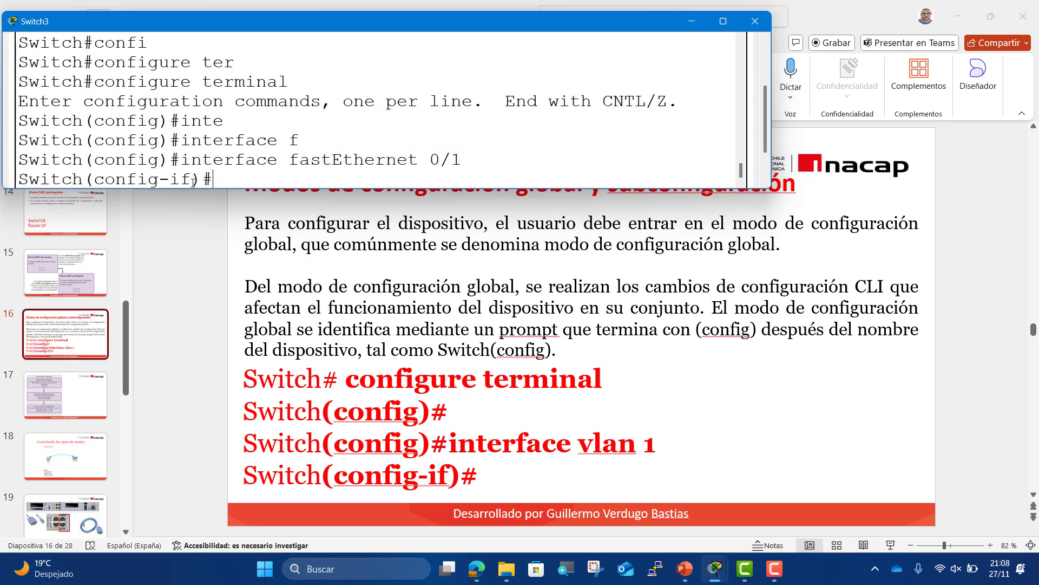
drag(215, 180, 94, 181)
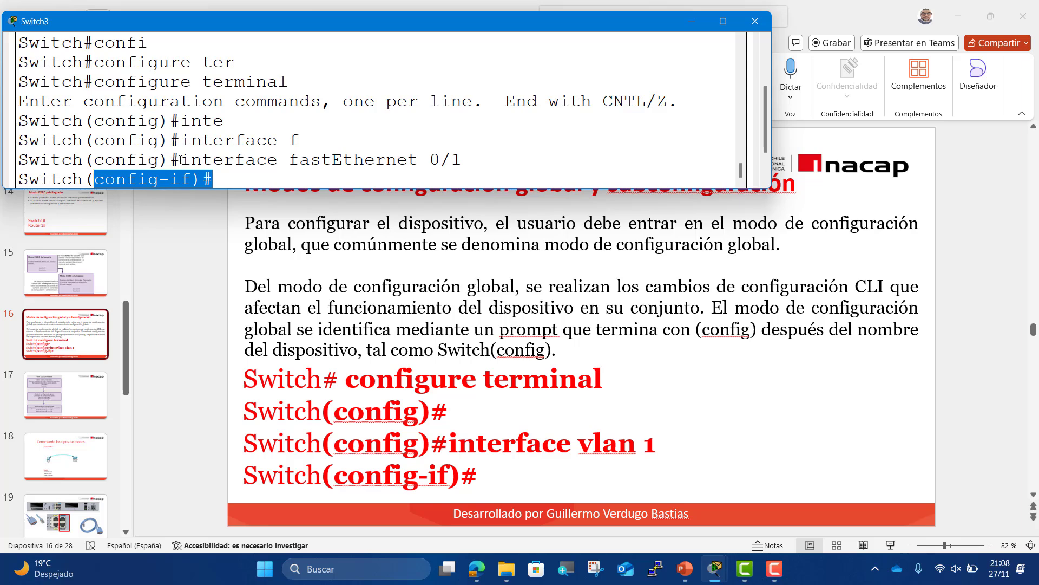
drag(180, 159, 459, 159)
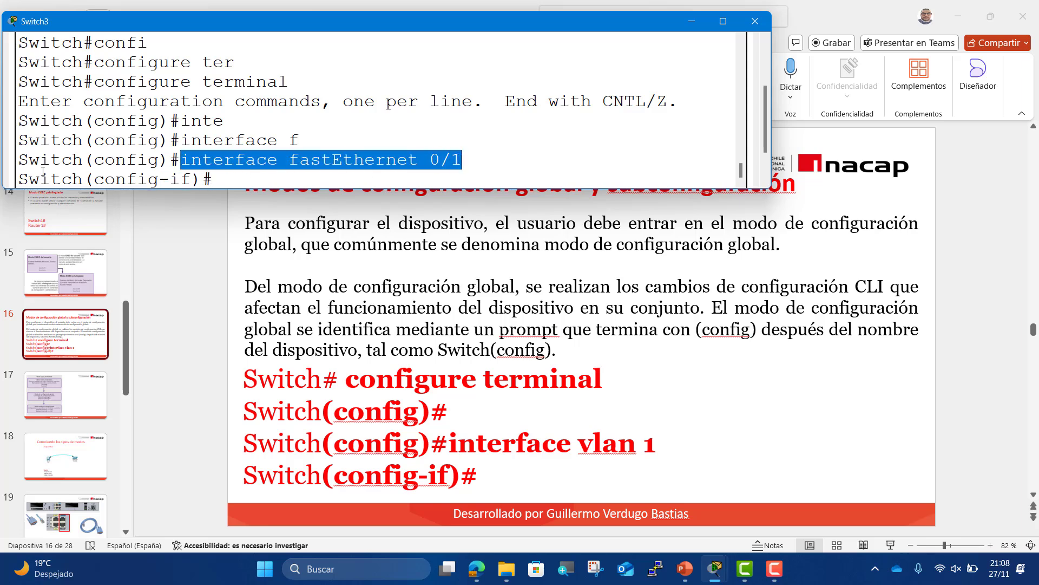
drag(84, 180, 214, 179)
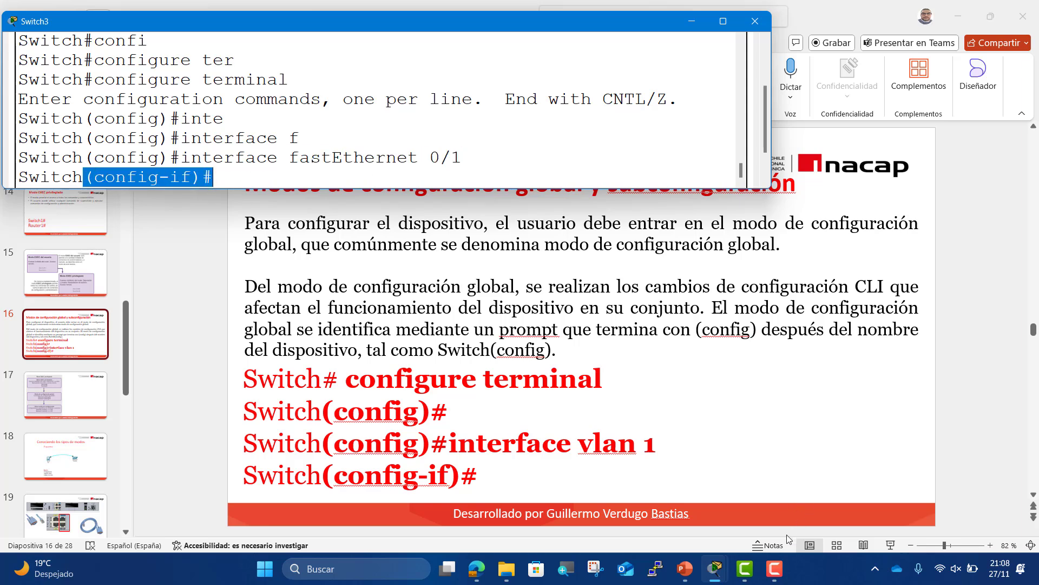
click(775, 569)
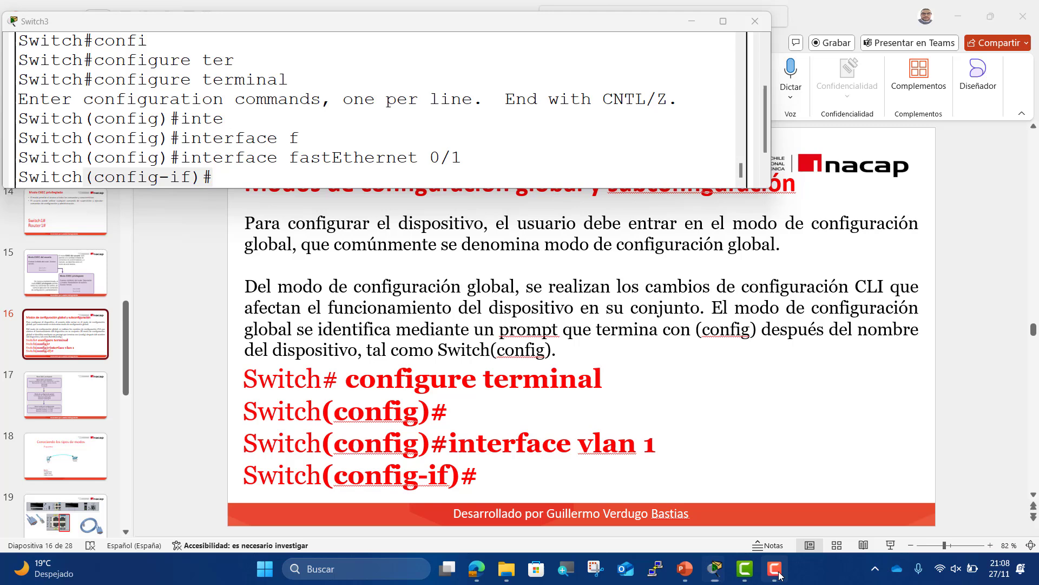
click(192, 185)
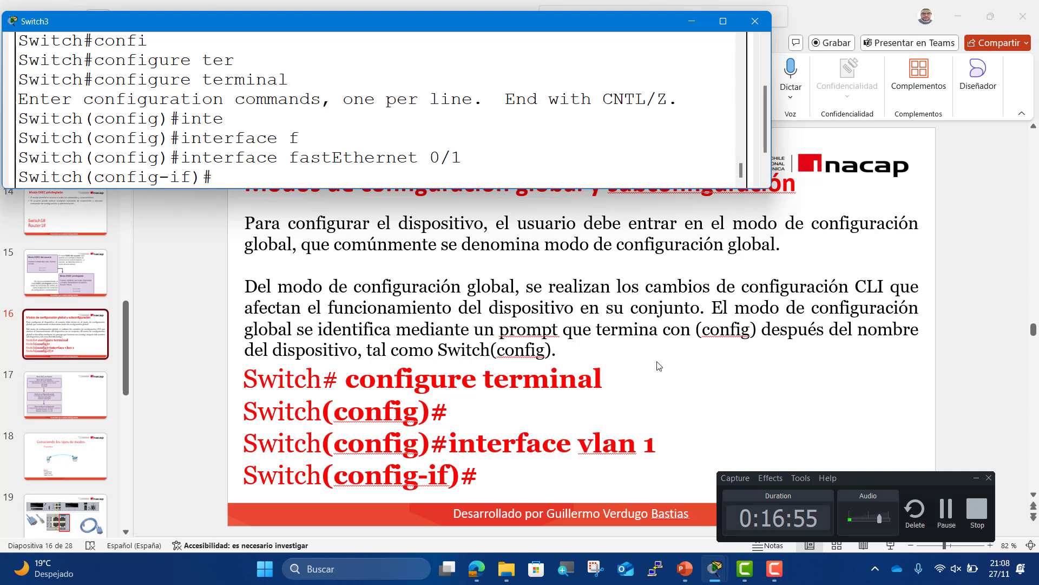
- Display slide 22 on entering and leaving privileged EXEC mode in PowerPoint, and bring Switch3's command-line window in front of it
click(764, 357)
scroll(734, 329, down, 6)
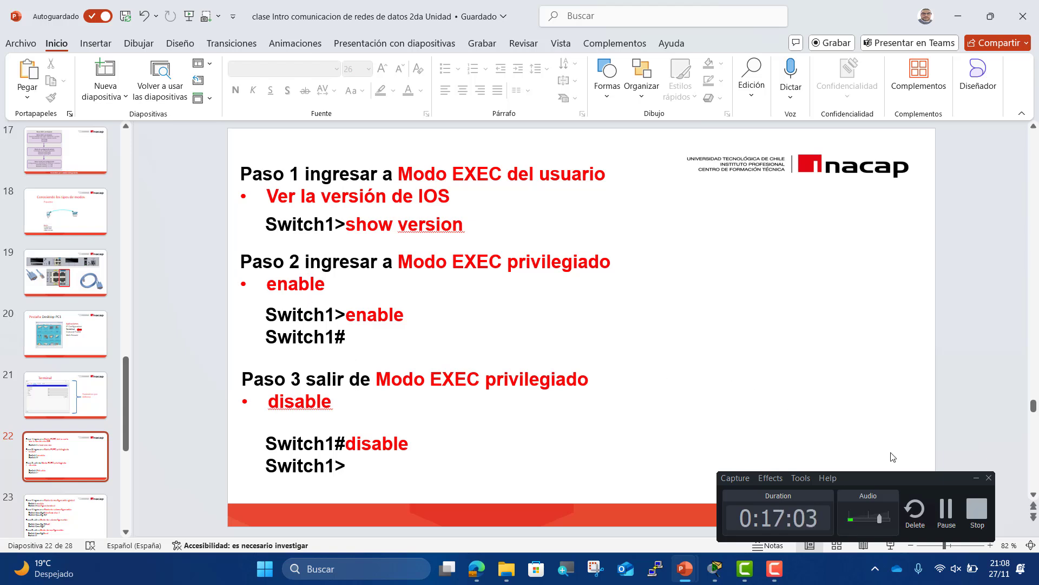
click(715, 569)
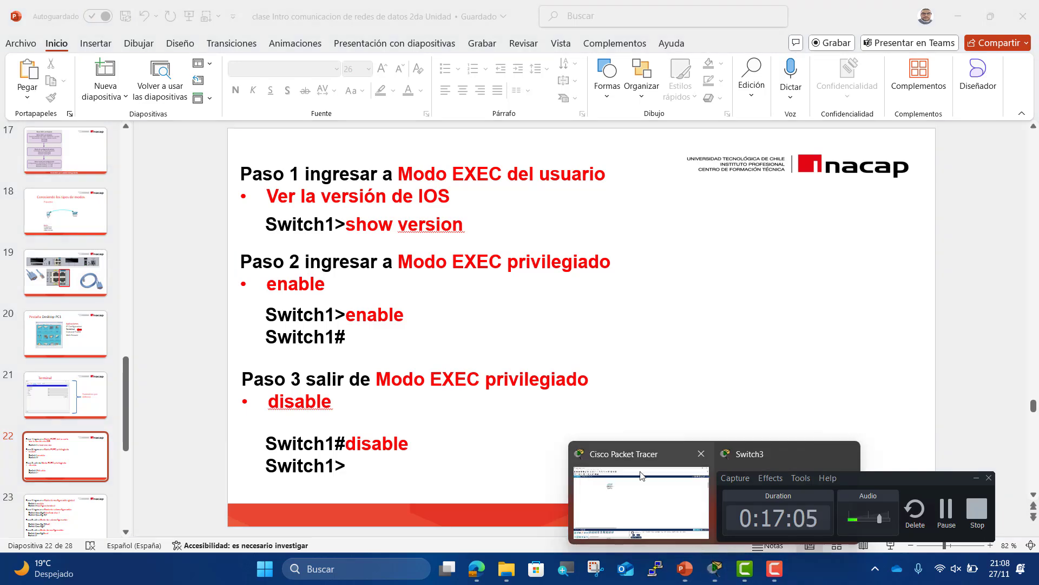
click(742, 466)
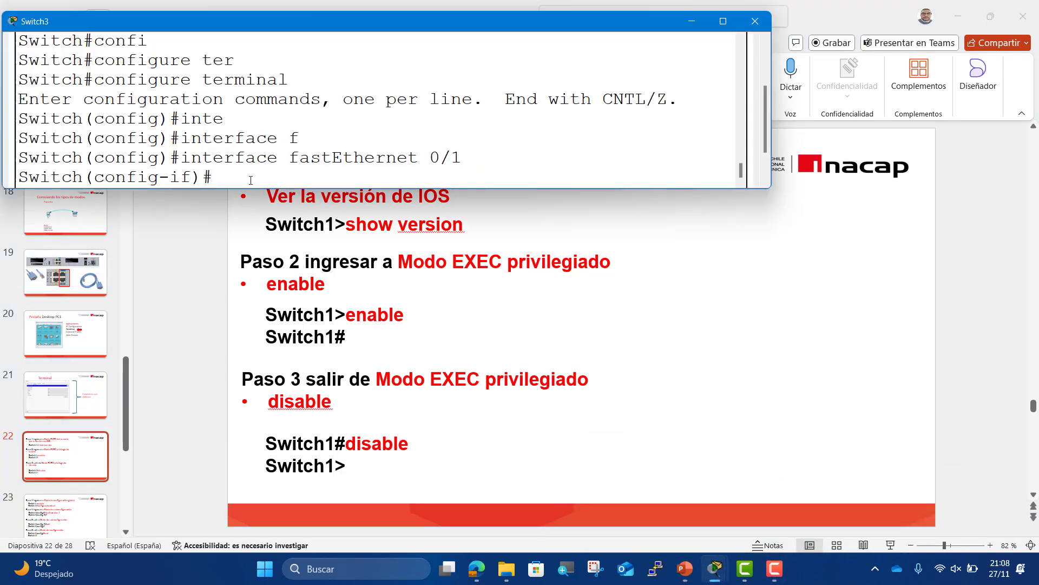
- Try to run the disable command from interface configuration mode on Switch3
text(dis)
key(Tab)
text(a)
key(Tab)
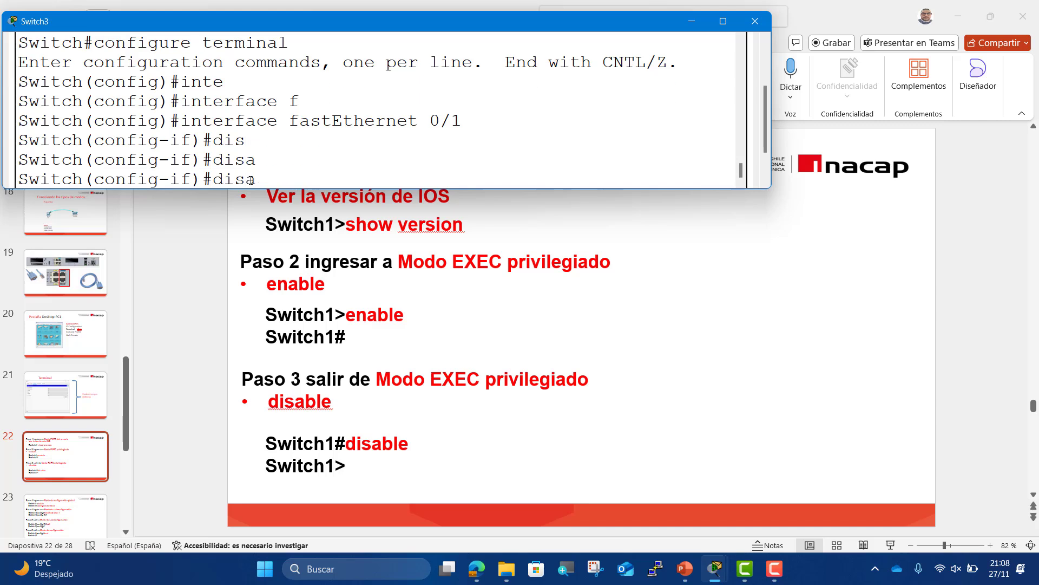
text(bel)
key(BackSpace)
key(BackSpace)
text(le)
key(Return)
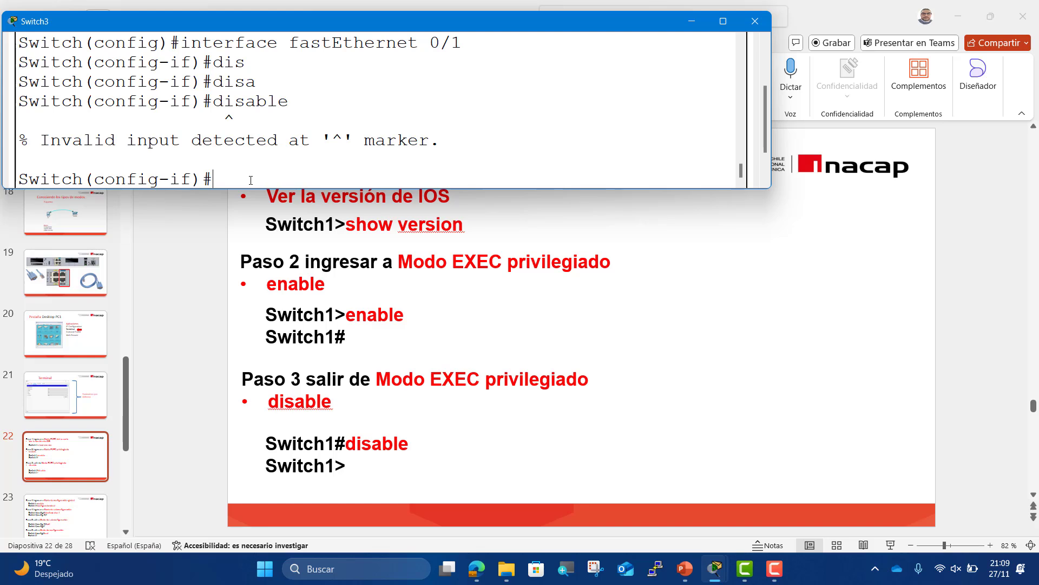
- Leave interface configuration mode with end and return to user EXEC mode with disable
text(end)
key(Return)
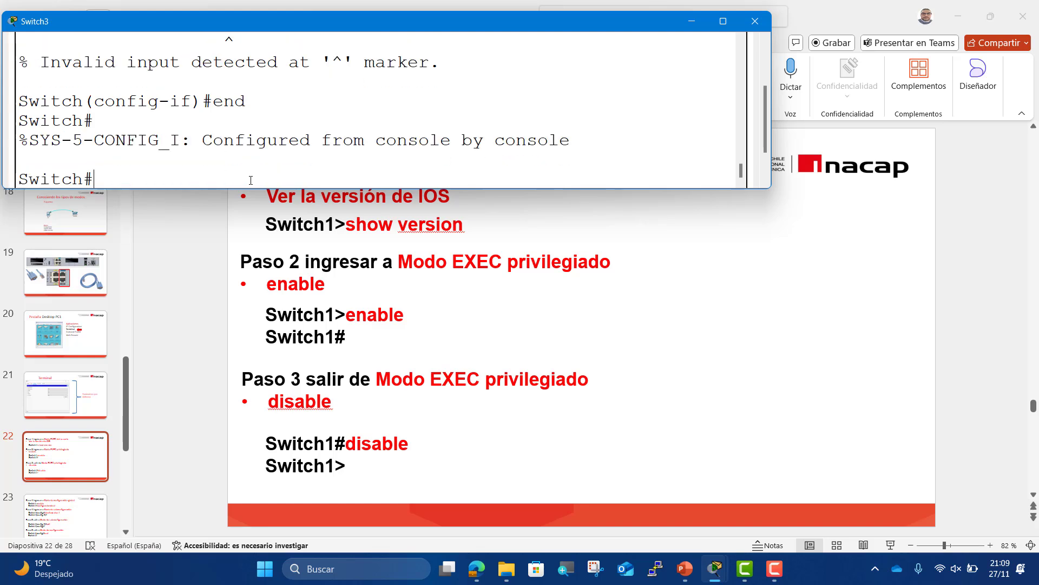
text(dis)
key(Tab)
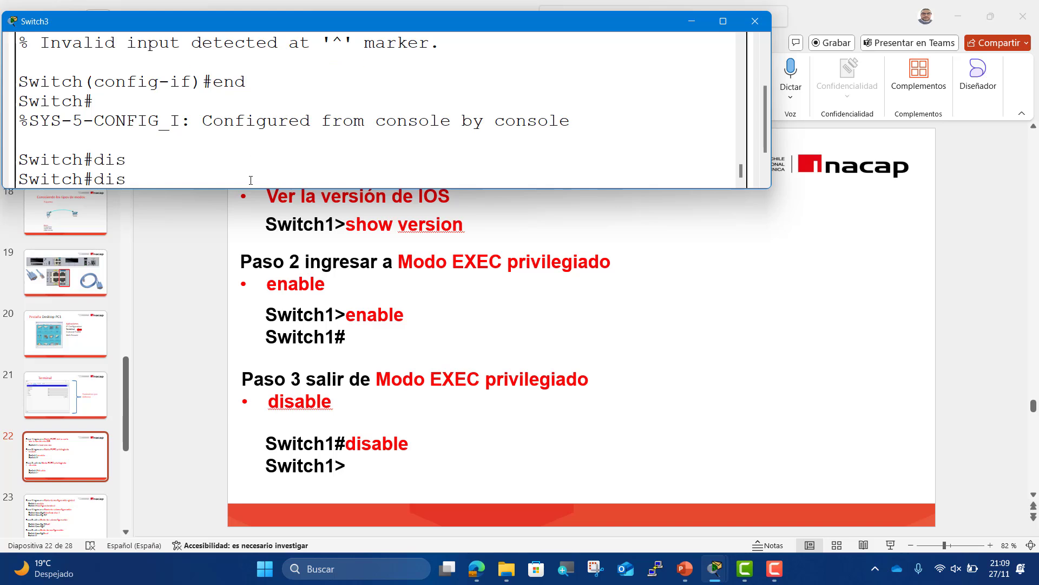
text(able)
key(Return)
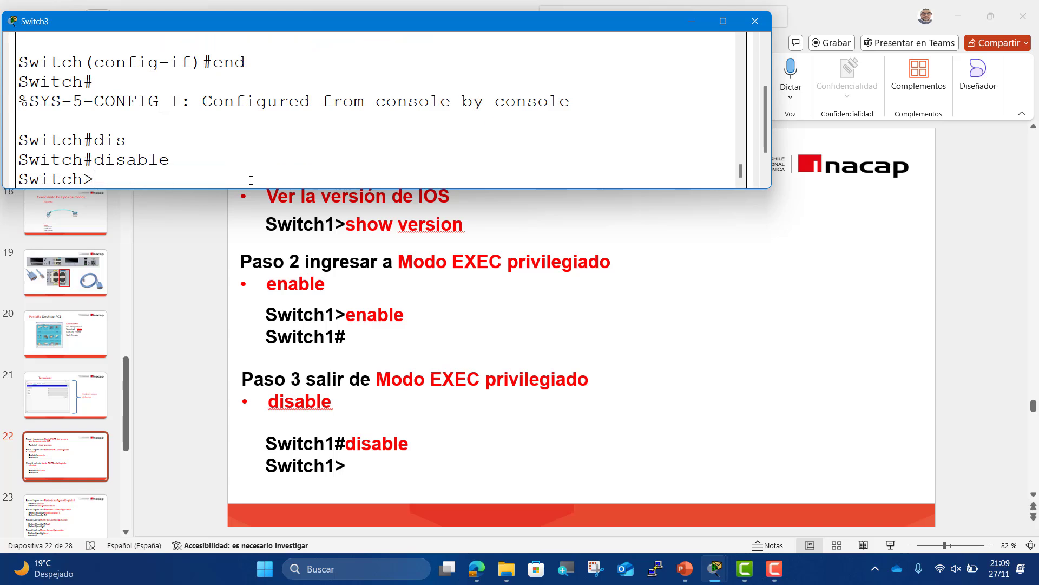
- Switch from user EXEC to privileged EXEC mode with enable and back with disable
text(enable)
key(Return)
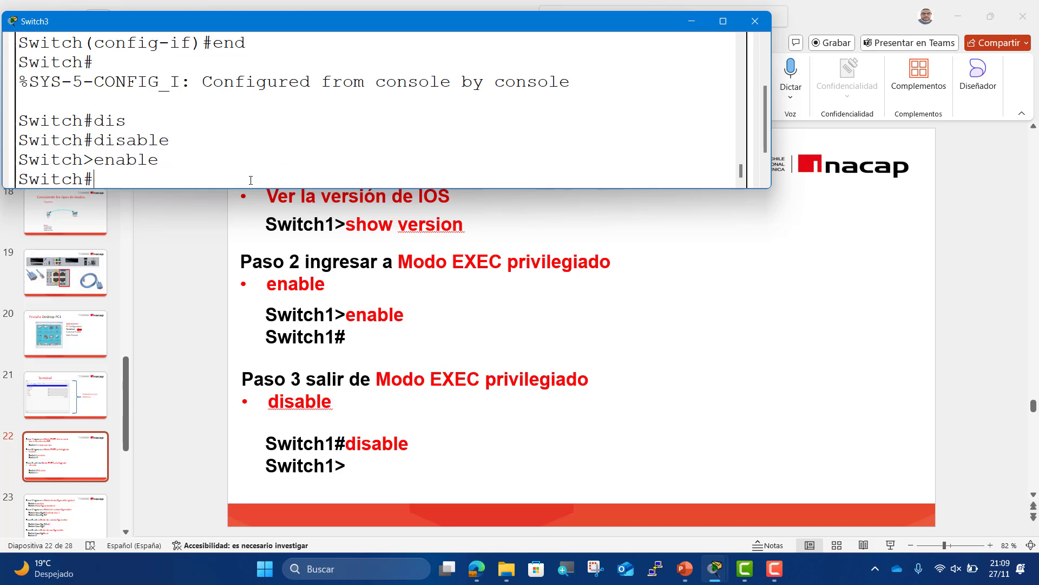
text(able)
key(Return)
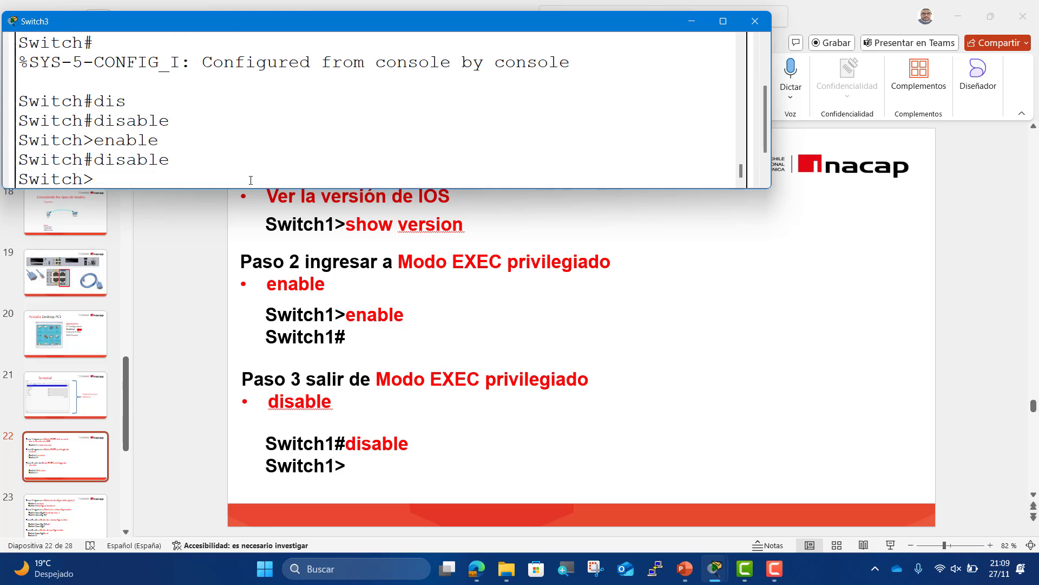
- Re-enter privileged EXEC mode with enable and try the end command there
text(disable)
key(Up)
key(Return)
text(end)
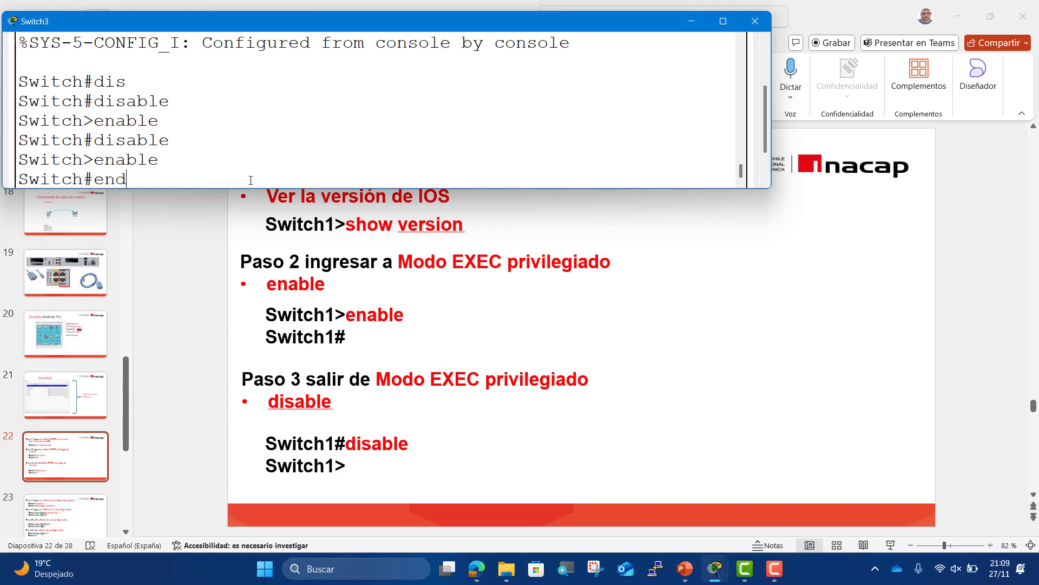
key(Return)
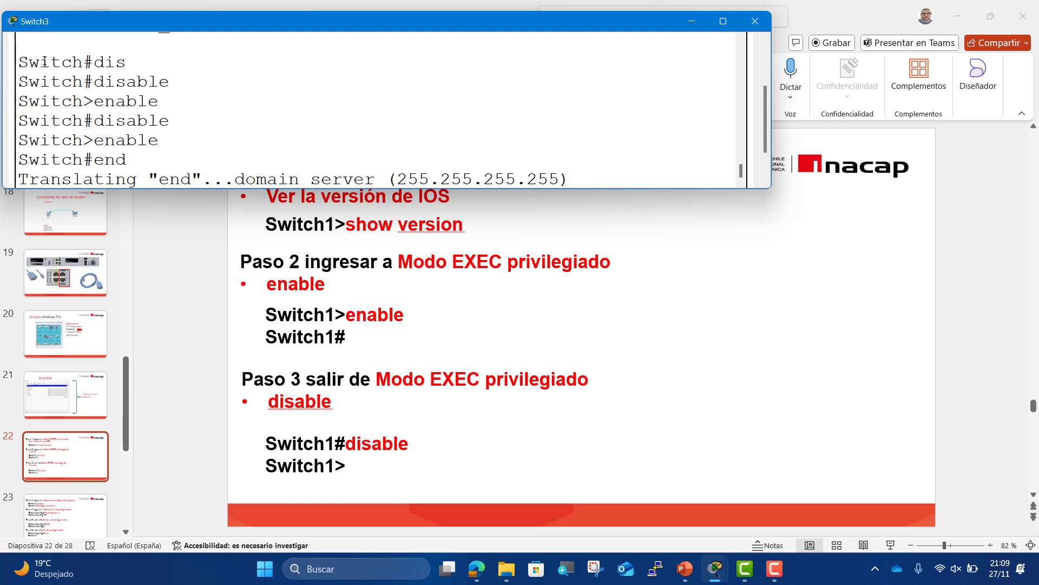
drag(234, 187, 545, 200)
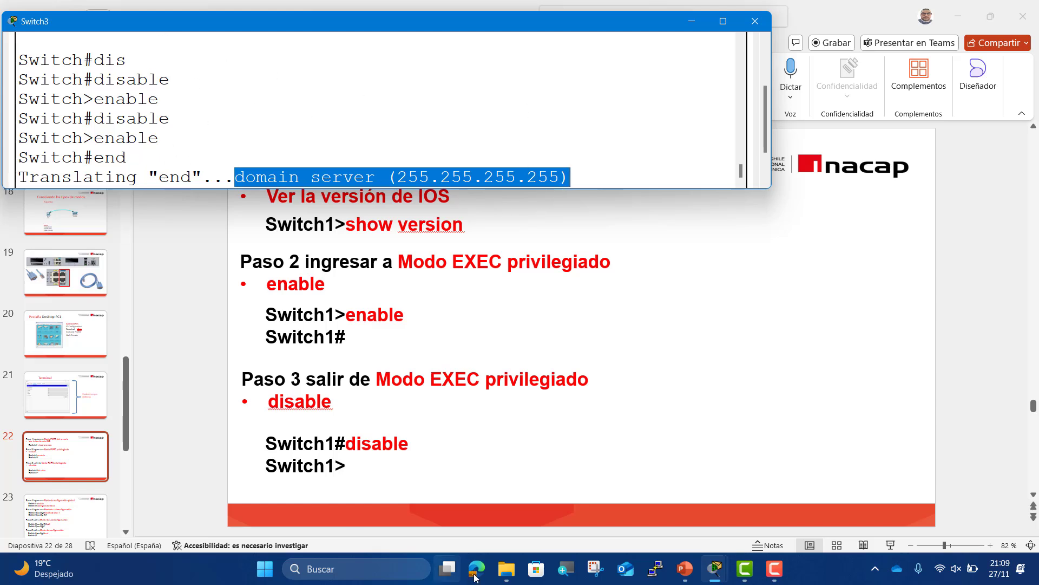
- Switch to the Packet Tracer workspace, close the strip-shaped Switch3 window, and reopen Switch3 at its normal window size
mouse_move(723, 580)
click(641, 501)
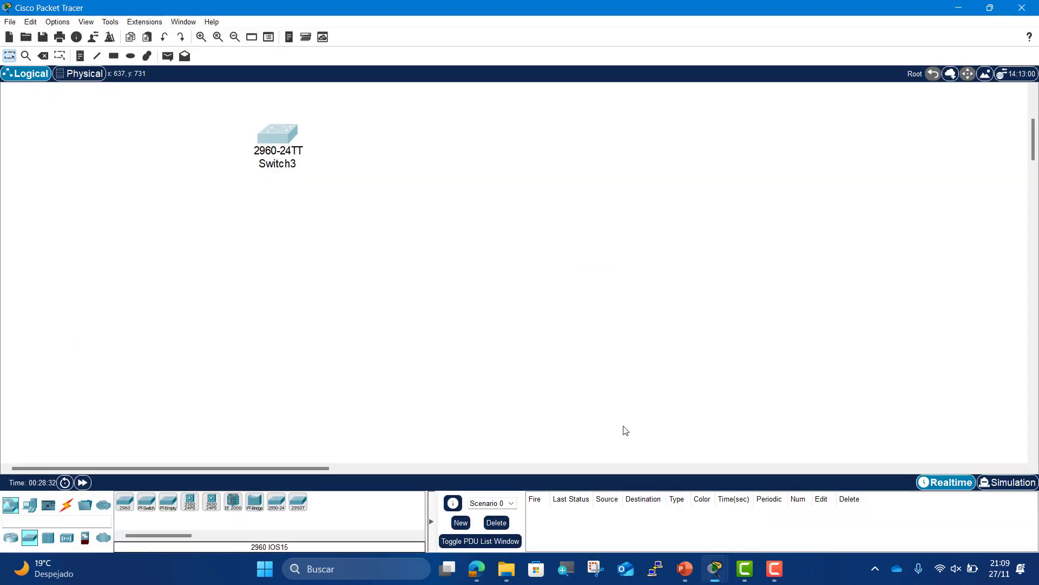
click(288, 135)
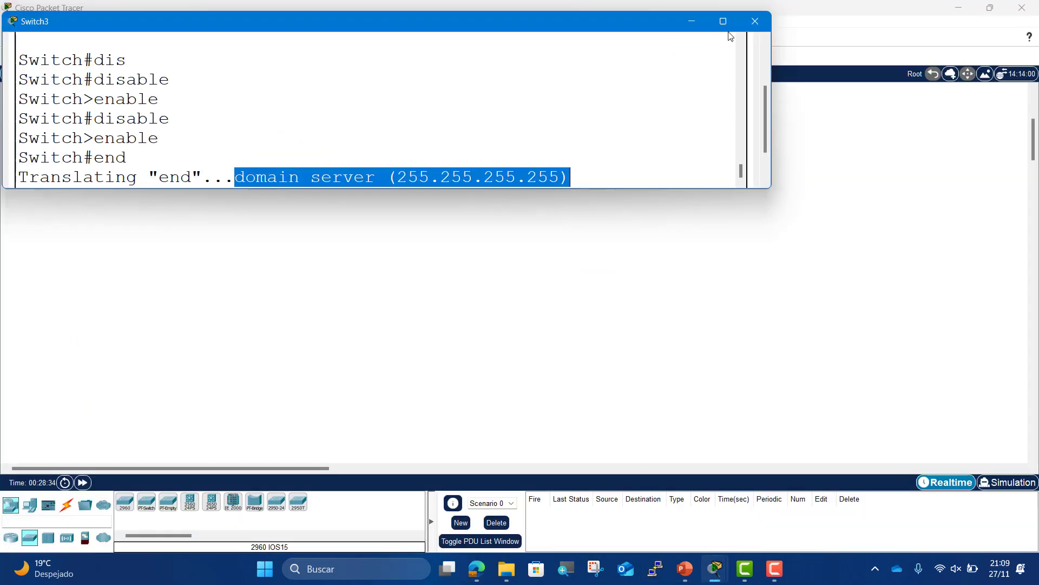
click(754, 22)
click(277, 132)
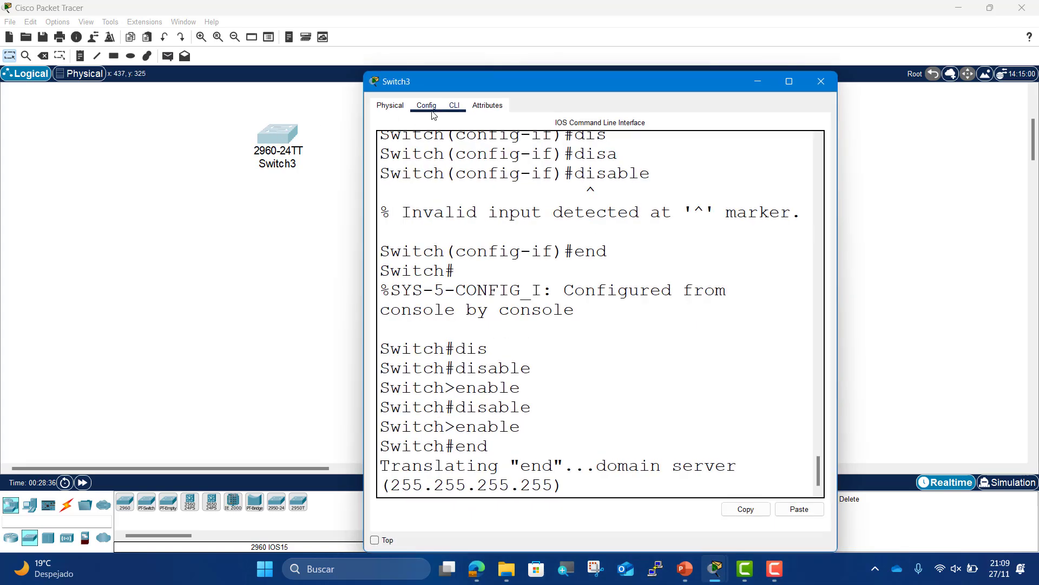
- Show Switch3's physical device view, enlarge it one level, and maximize the window to examine the whole chassis
click(390, 105)
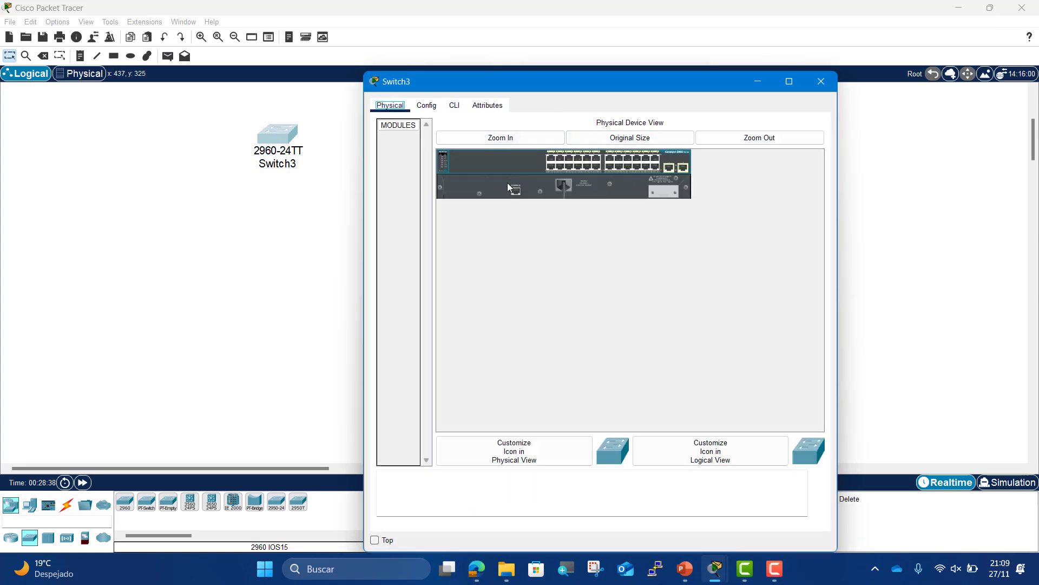
click(515, 139)
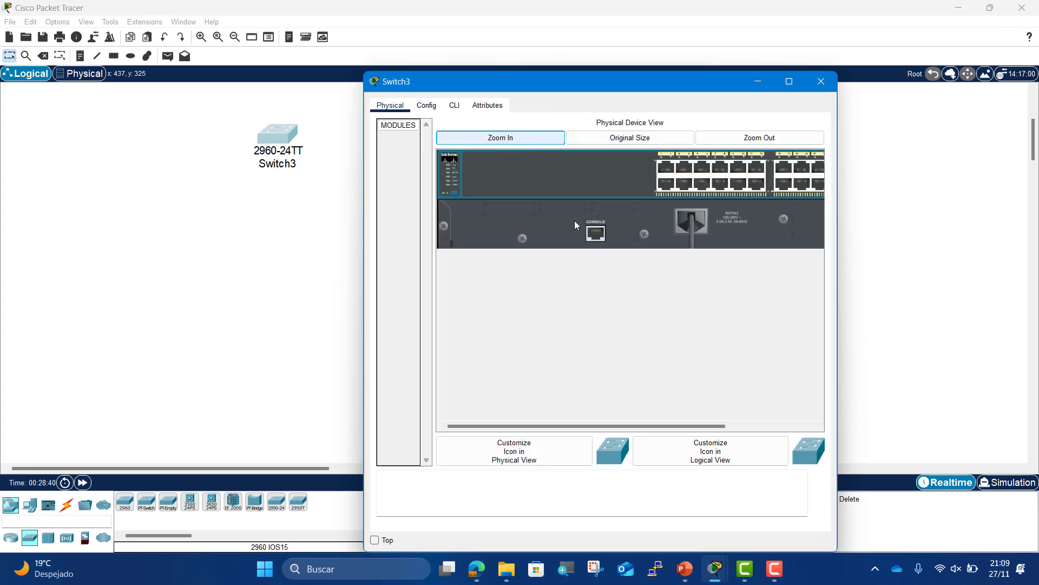
drag(575, 426, 663, 426)
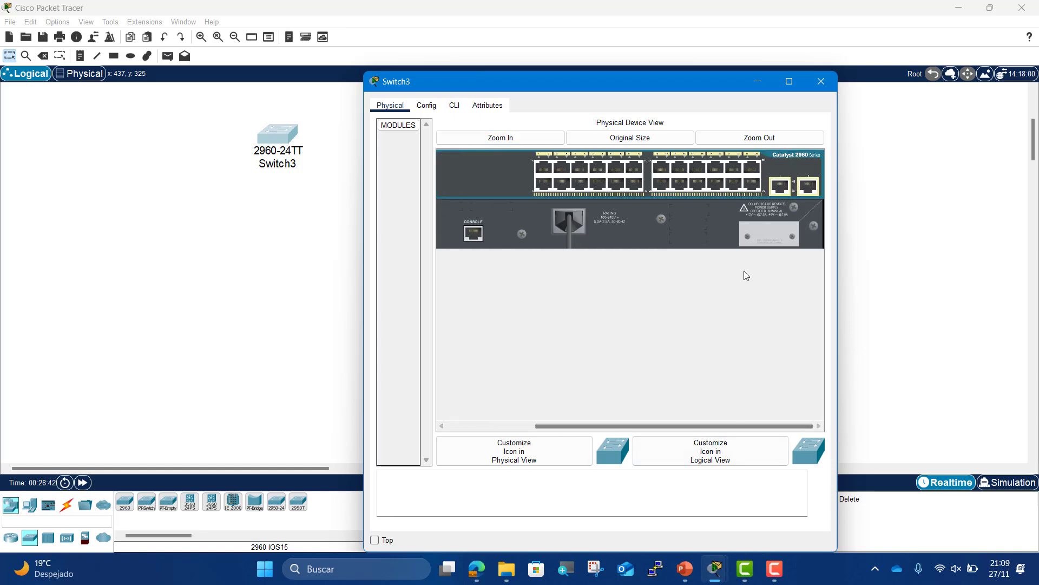
click(788, 81)
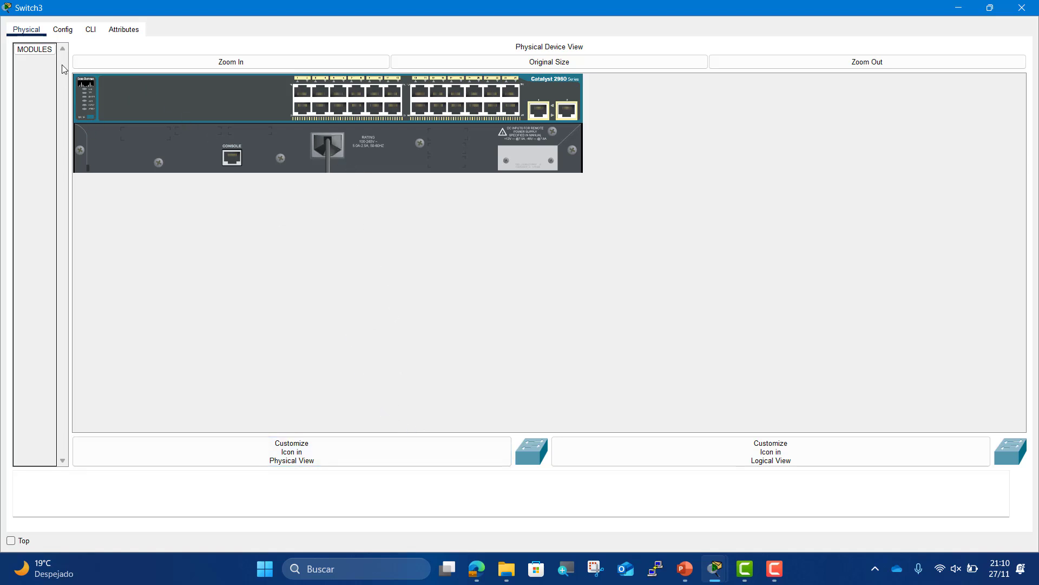
- Show Switch3's CLI and close its window, then add a second 2960 switch beside it and open the new switch's CLI
click(100, 36)
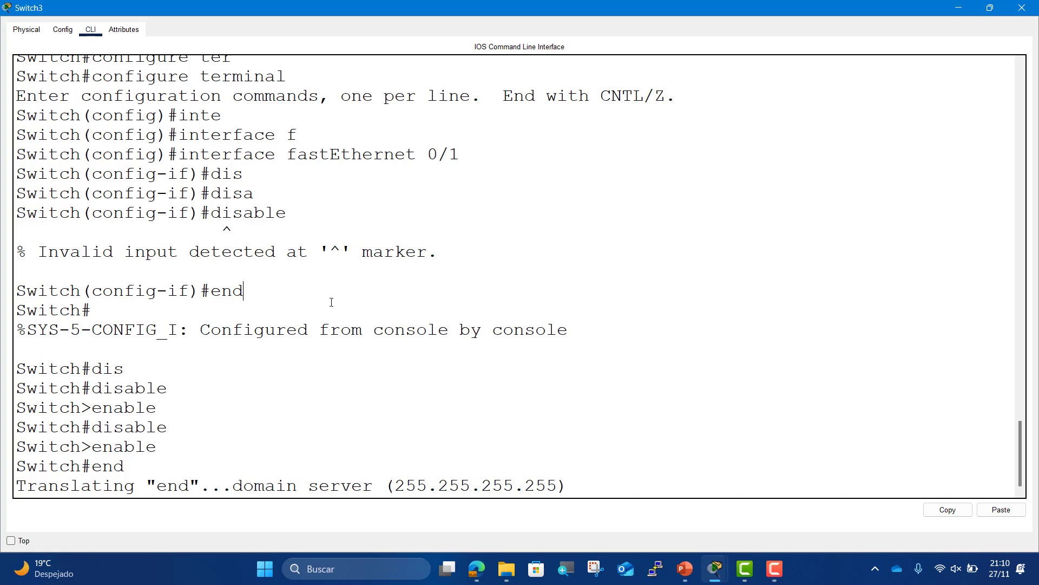
click(1035, 4)
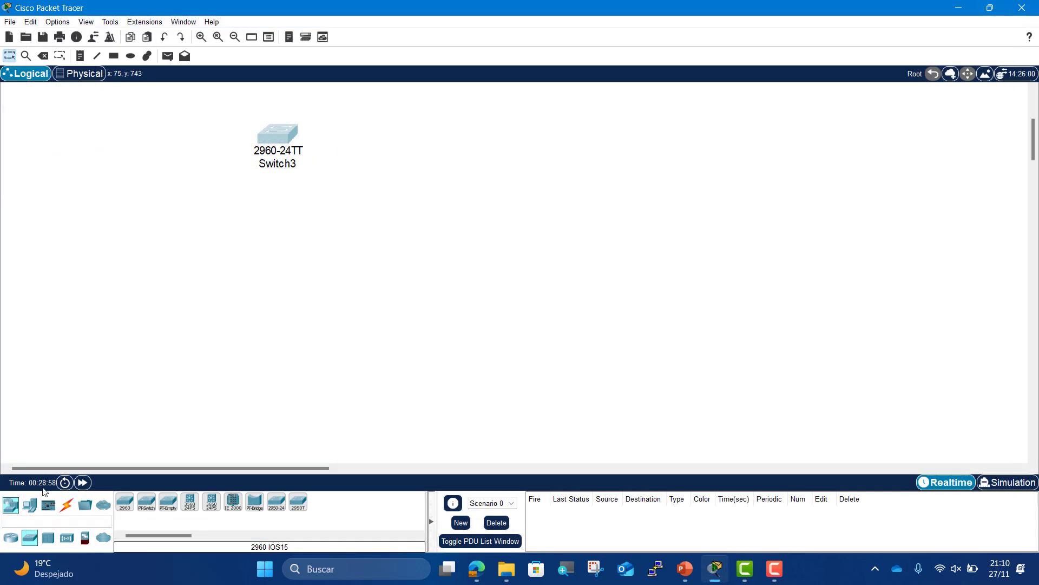
drag(125, 501, 432, 165)
click(432, 165)
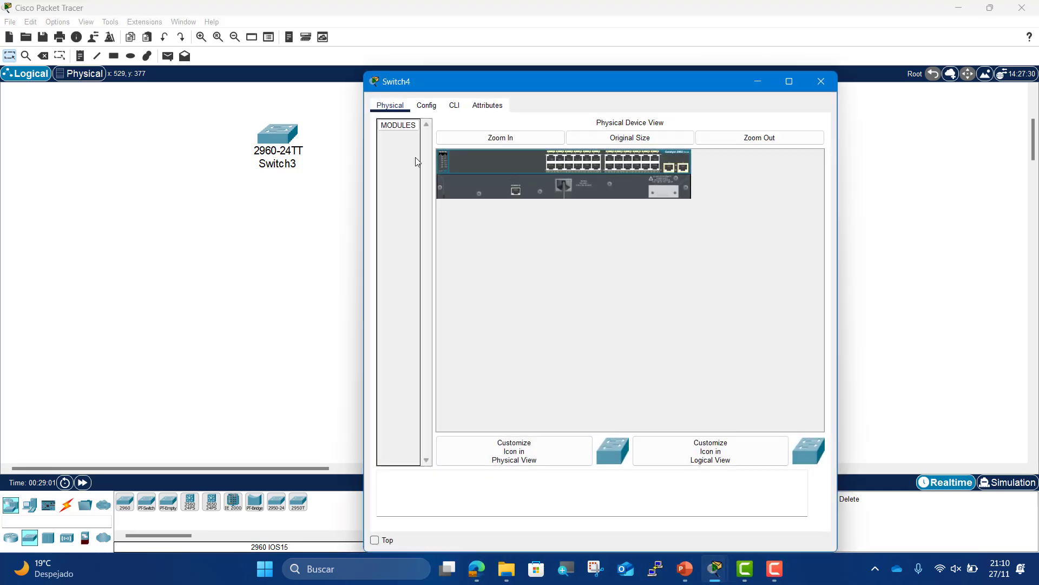
click(454, 105)
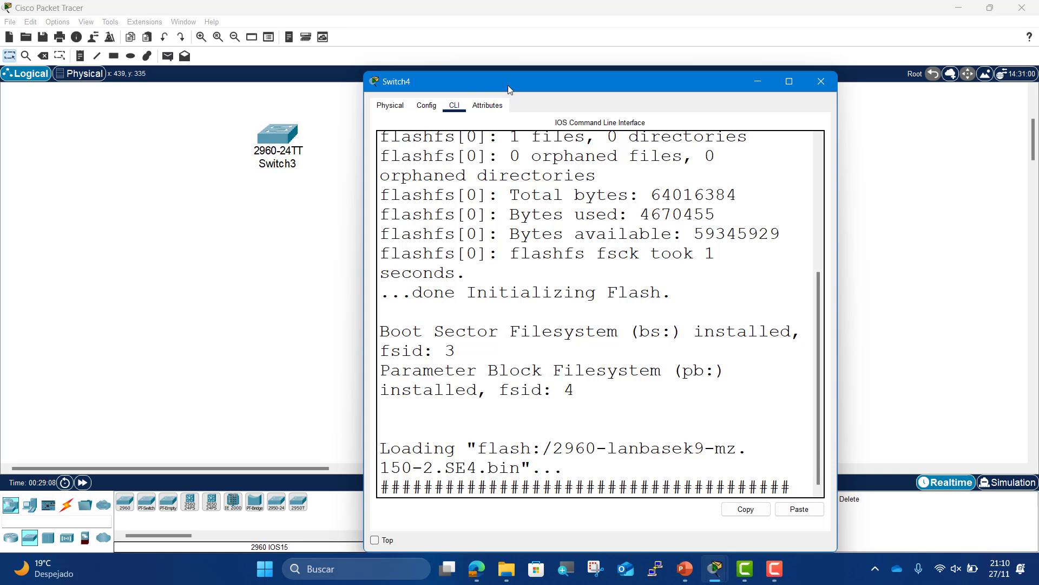
- Move the new switch's window up, reopen Switch3's CLI, and highlight the end command with its translation message
drag(506, 91, 528, 41)
click(271, 131)
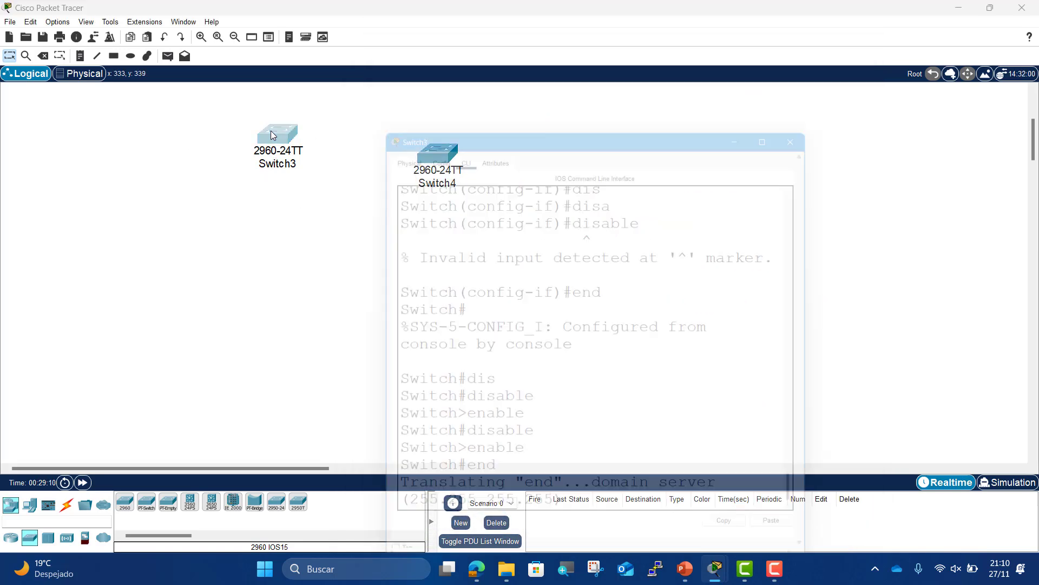
drag(569, 489, 378, 453)
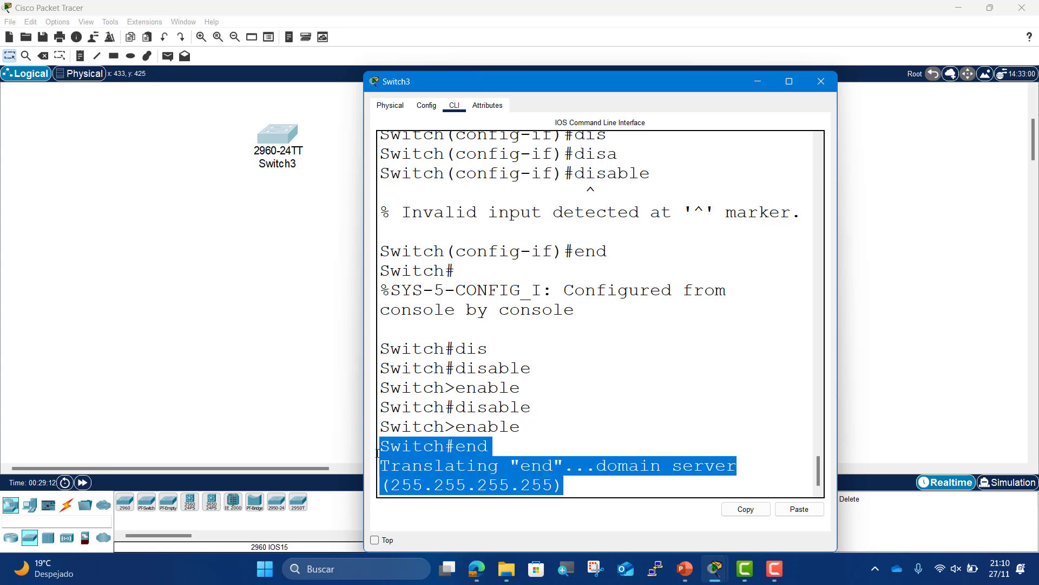
- Return to Switch4's CLI, start its console session at the user EXEC prompt, and reposition and widen the window
click(337, 174)
click(434, 154)
key(Return)
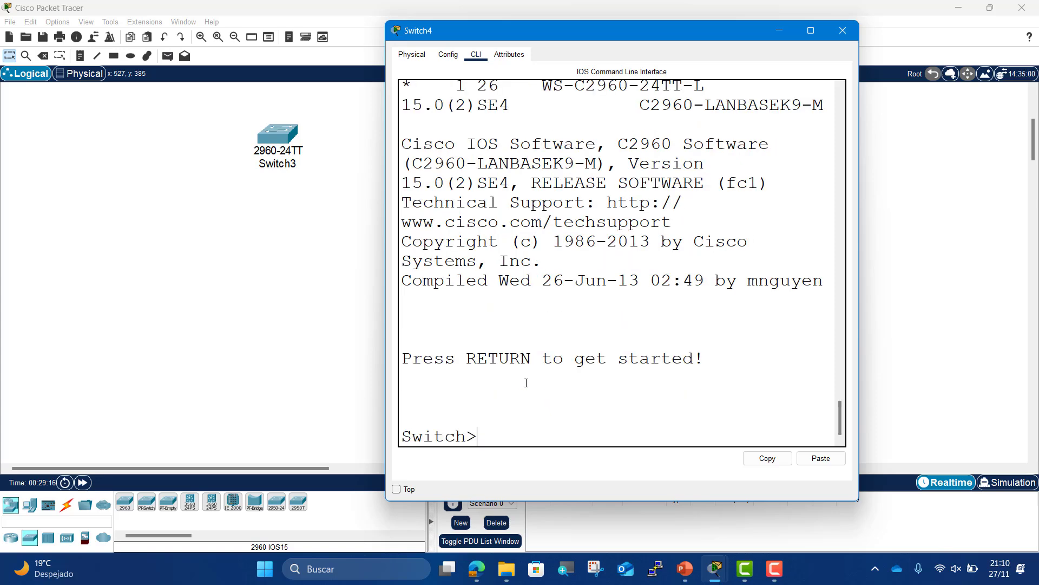
drag(463, 27, 300, 47)
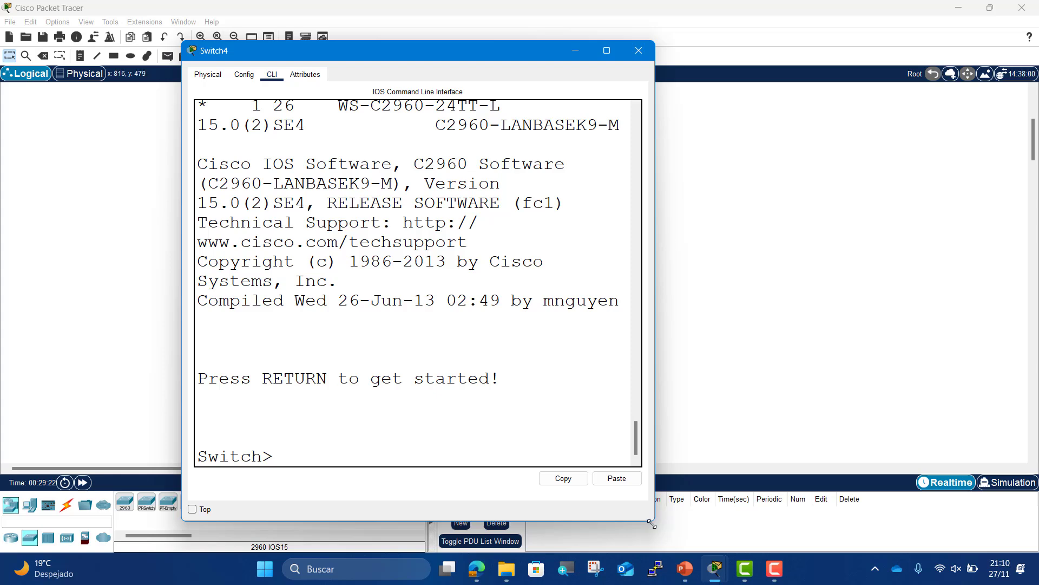
drag(651, 523, 771, 494)
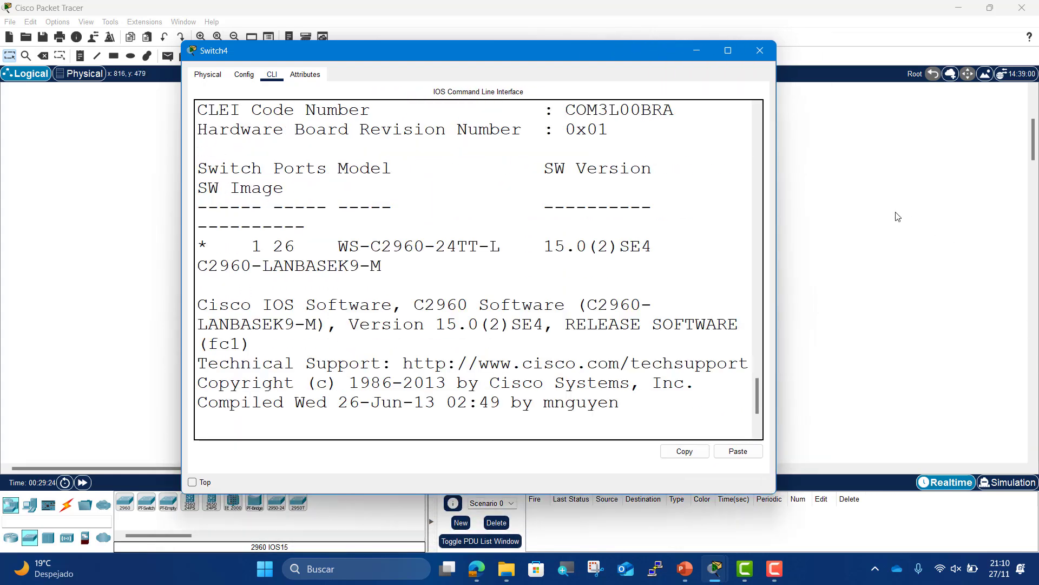
key(Return)
key(Return)
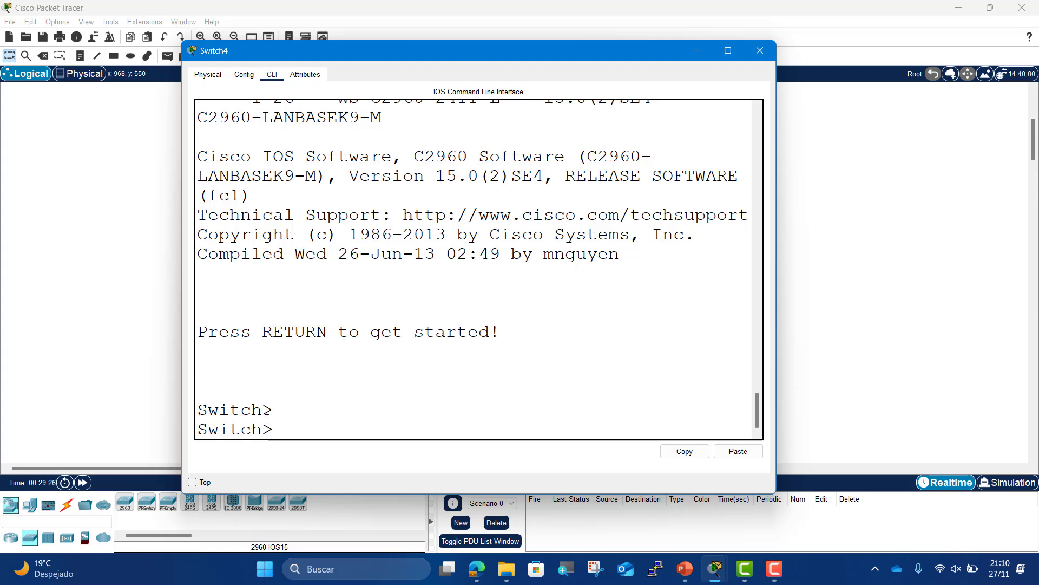
- Switch to the PowerPoint deck on network communication, go to the Solución slide, and highlight the no ip domain-lookup command
click(684, 568)
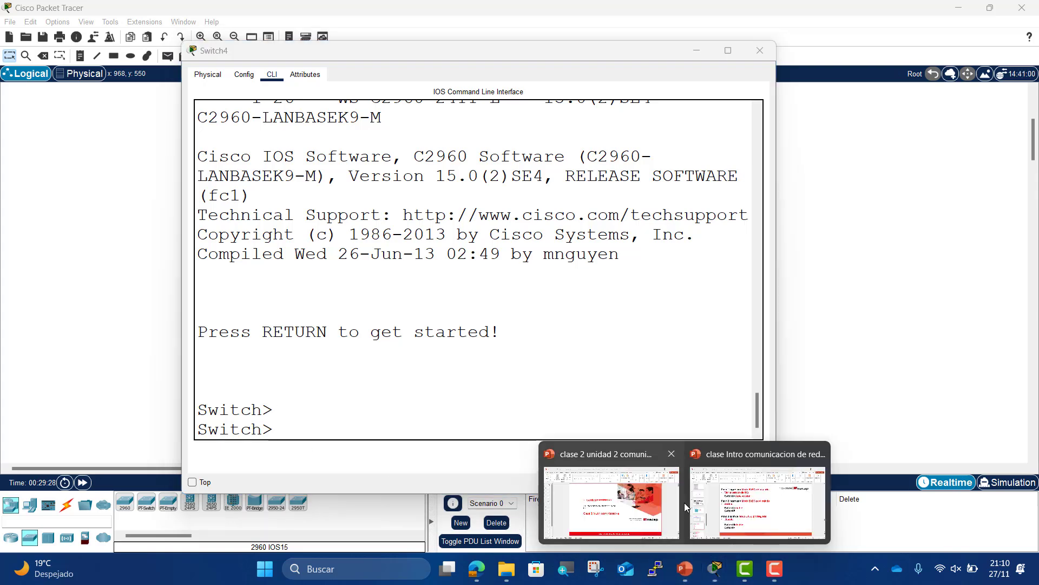
click(717, 492)
scroll(512, 379, down, 1)
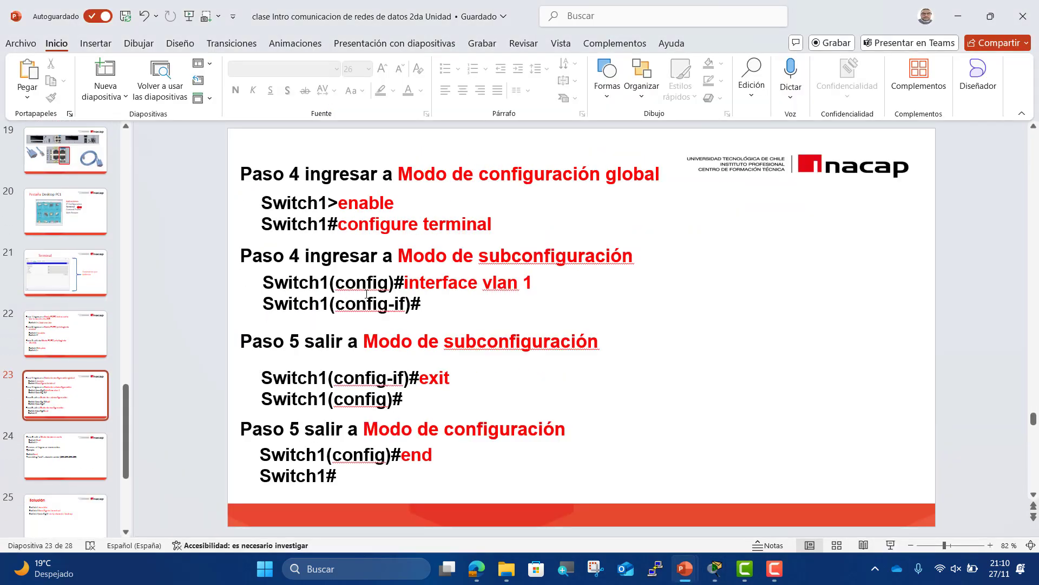
scroll(367, 293, down, 1)
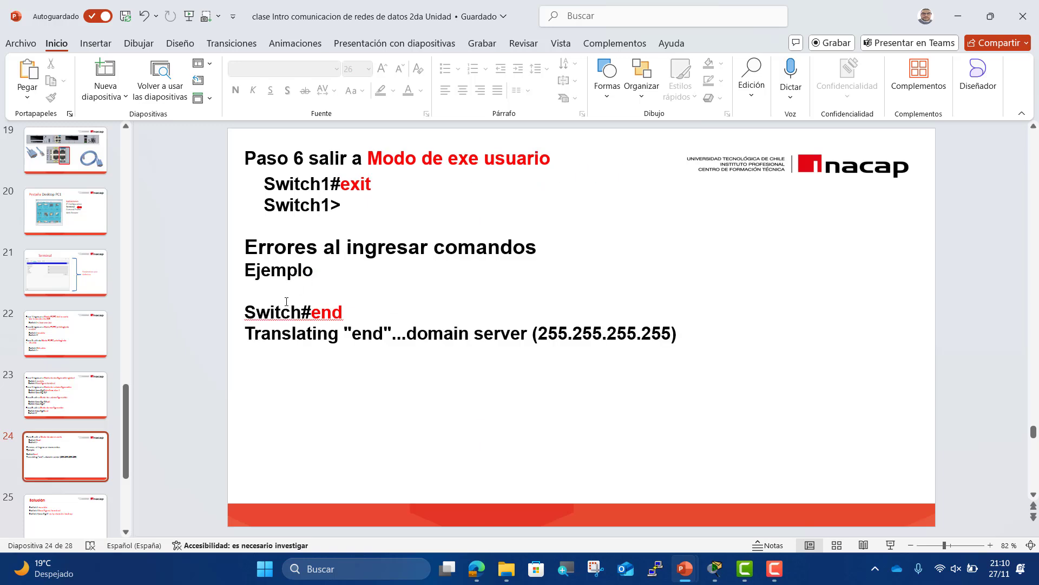
scroll(275, 280, down, 1)
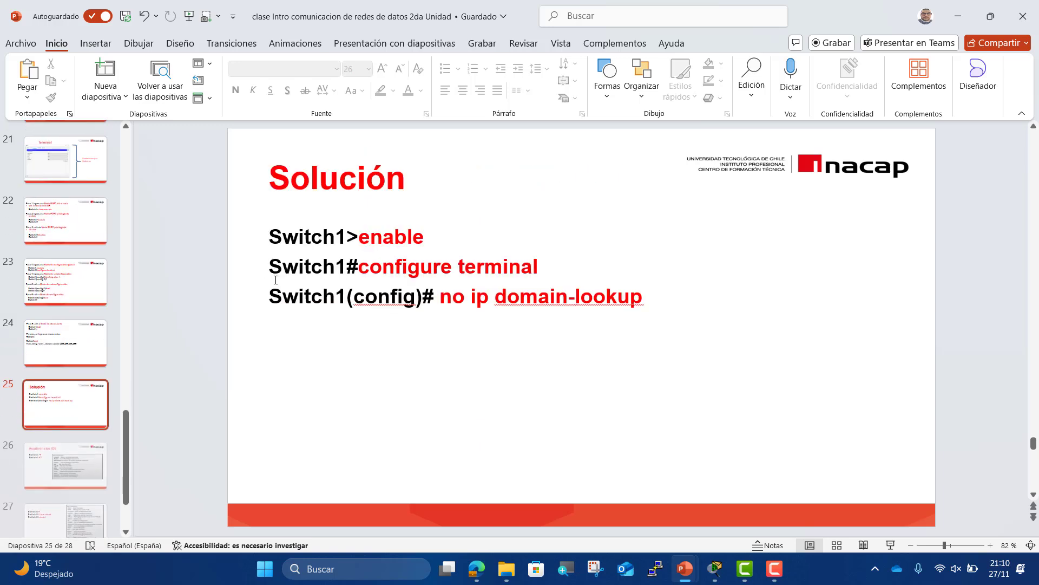
drag(439, 301, 571, 457)
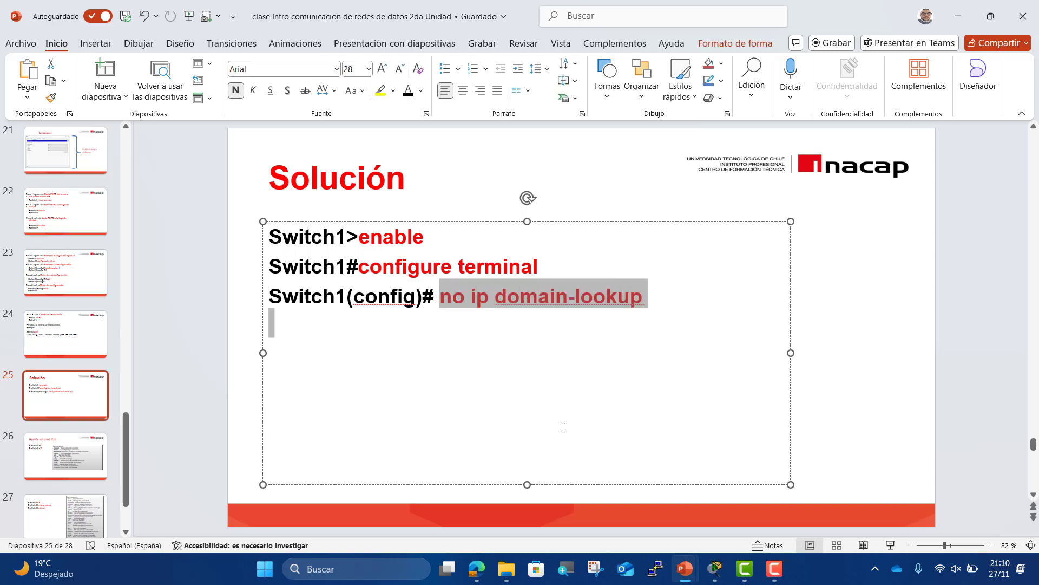
- Bring Packet Tracer's Switch3 CLI window in front of the slide and place it beside the solution commands
mouse_move(715, 568)
click(840, 495)
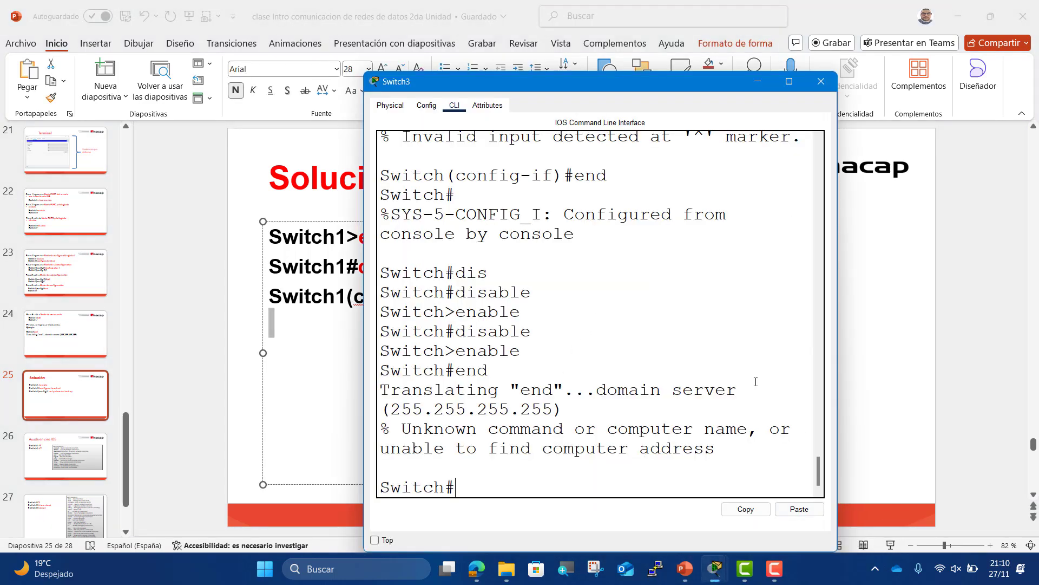
drag(500, 82, 774, 40)
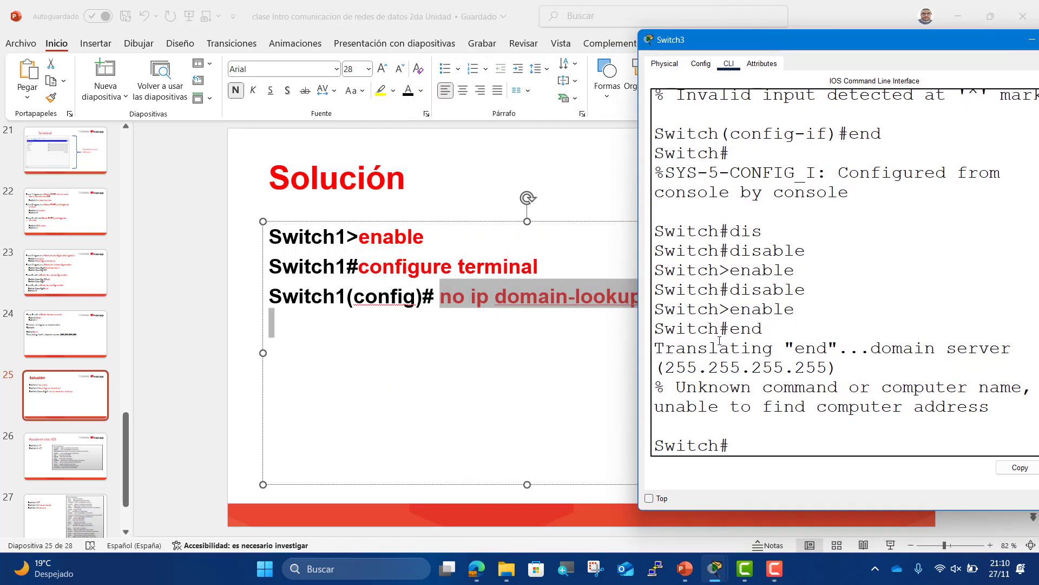
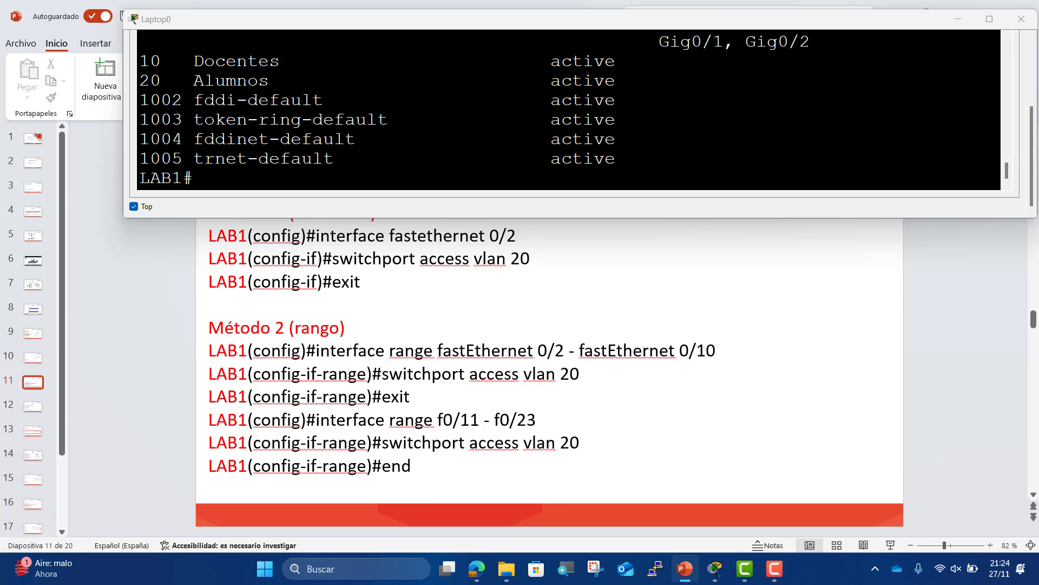
- Switch to the Laptop0 terminal in Packet Tracer and enter global configuration mode on LAB1 with configure terminal
key(alt+Tab)
text(conf)
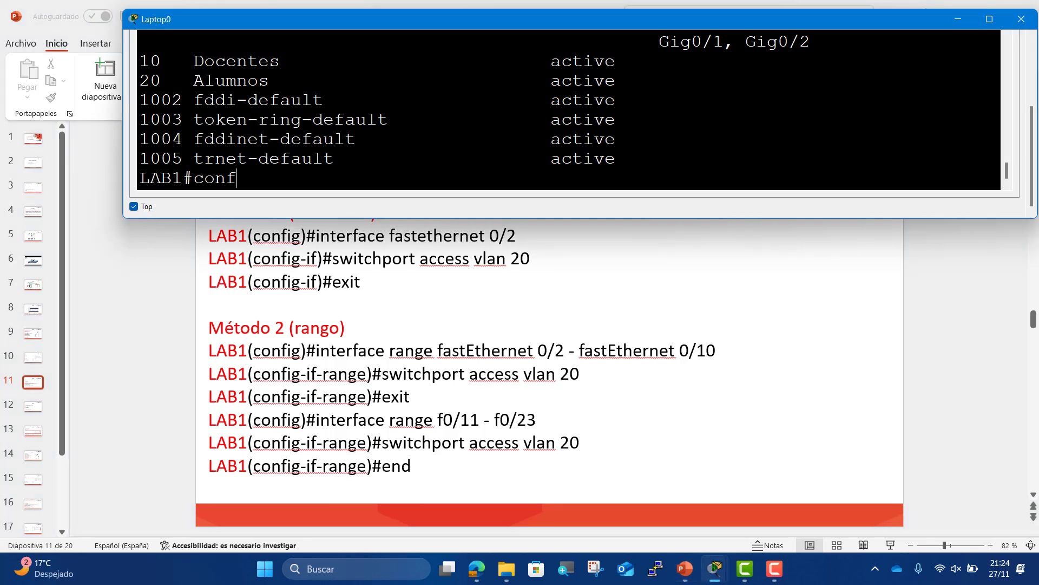
key(Tab)
text(t)
key(Tab)
key(Return)
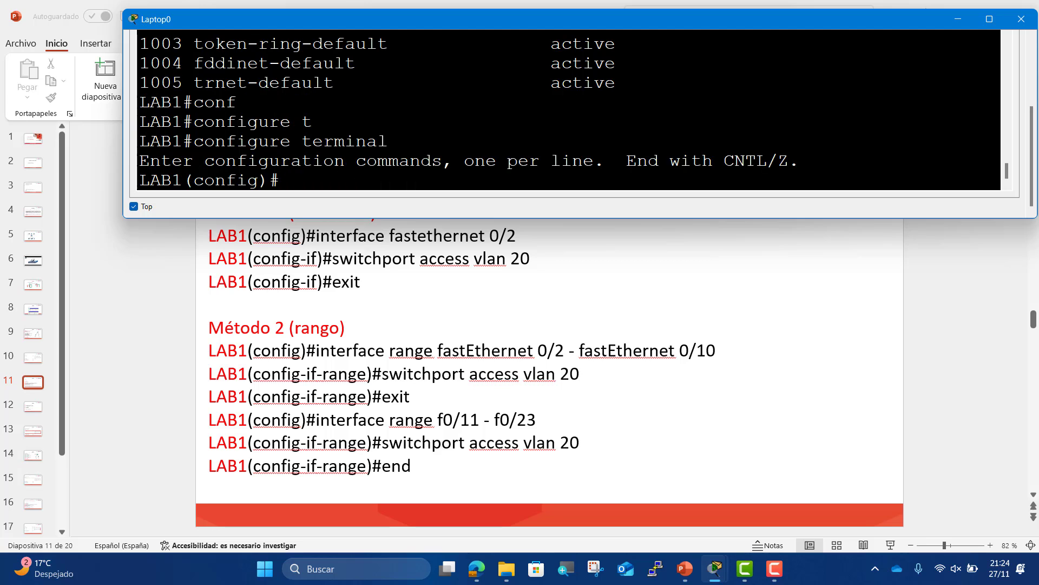
text(inte)
key(Tab)
text(f)
key(Tab)
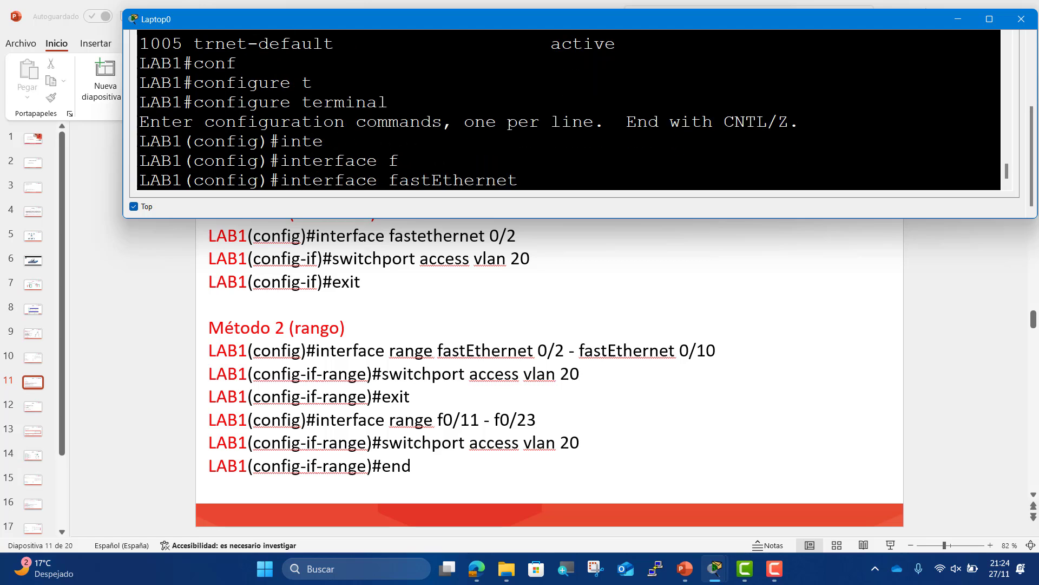
text(0/2)
key(BackSpace)
key(BackSpace)
key(BackSpace)
key(BackSpace)
key(BackSpace)
key(BackSpace)
key(BackSpace)
key(BackSpace)
key(BackSpace)
key(BackSpace)
key(BackSpace)
key(BackSpace)
key(BackSpace)
key(BackSpace)
key(BackSpace)
key(BackSpace)
key(BackSpace)
key(BackSpace)
key(BackSpace)
key(BackSpace)
key(BackSpace)
key(BackSpace)
key(BackSpace)
key(BackSpace)
key(BackSpace)
key(BackSpace)
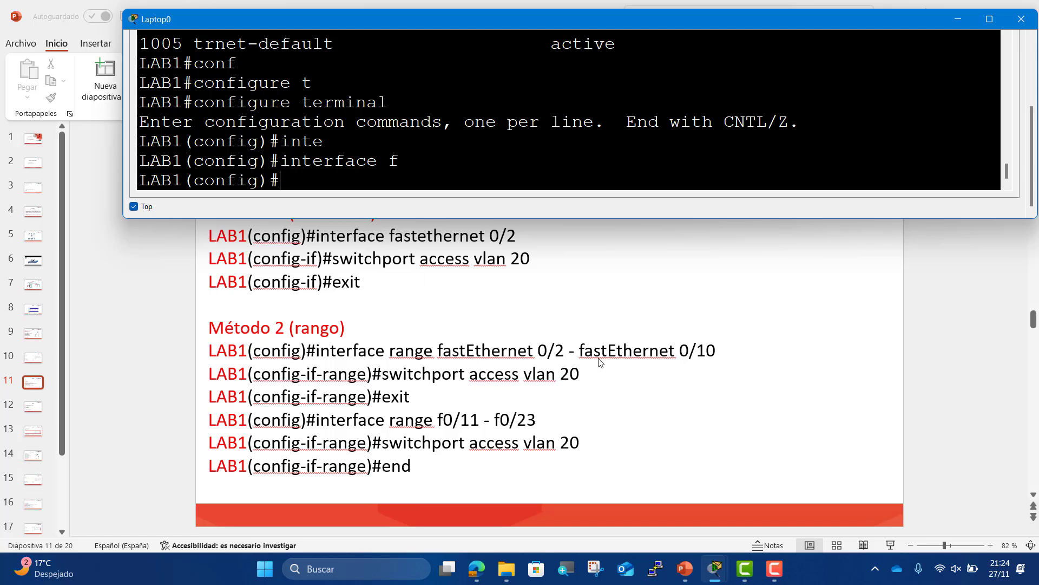
- Select the ports with interface range fastEthernet 0/2 - fastEthernet 0/10 and begin a switchport command for them
text(int)
key(Tab)
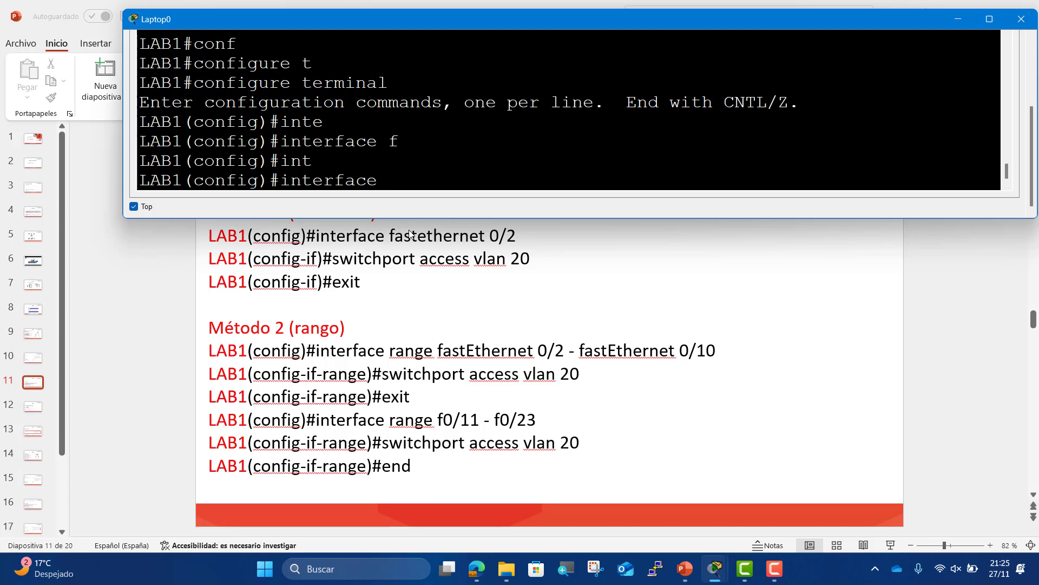
text(r)
key(Tab)
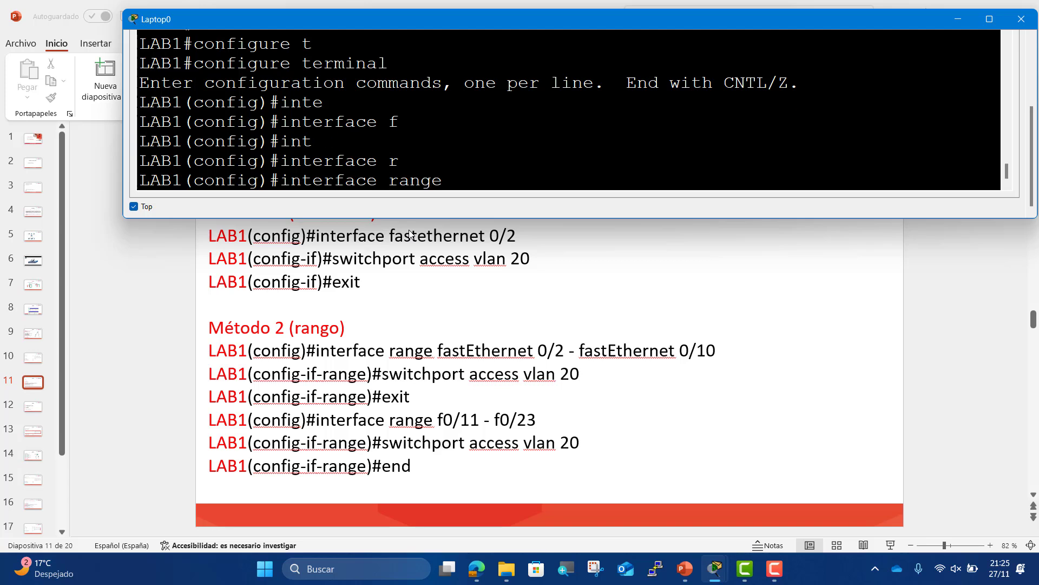
text(fas)
key(Tab)
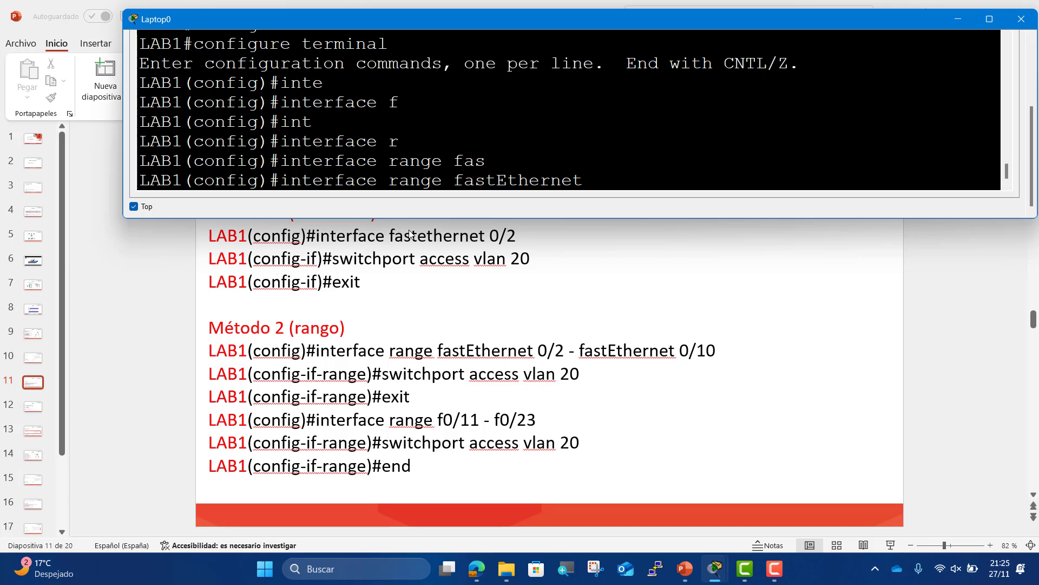
text(0/2 - f)
key(Tab)
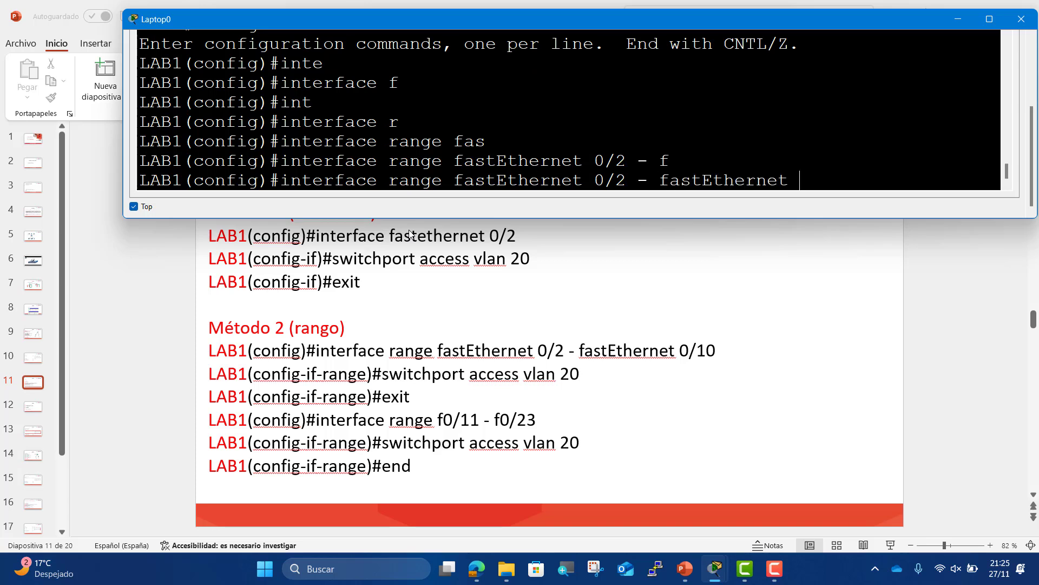
text(0/10)
key(BackSpace)
text(0)
key(Return)
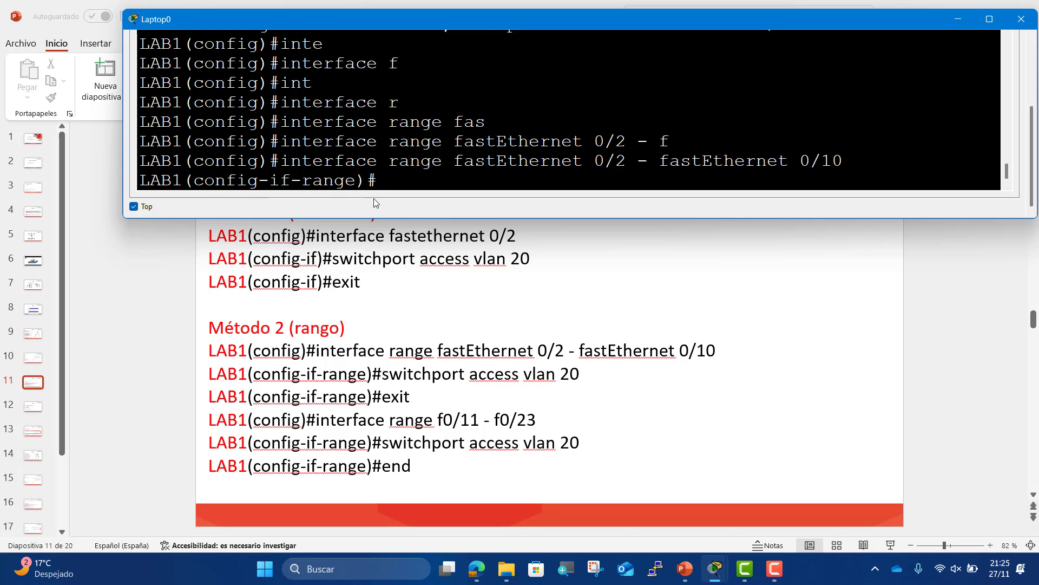
text(sw)
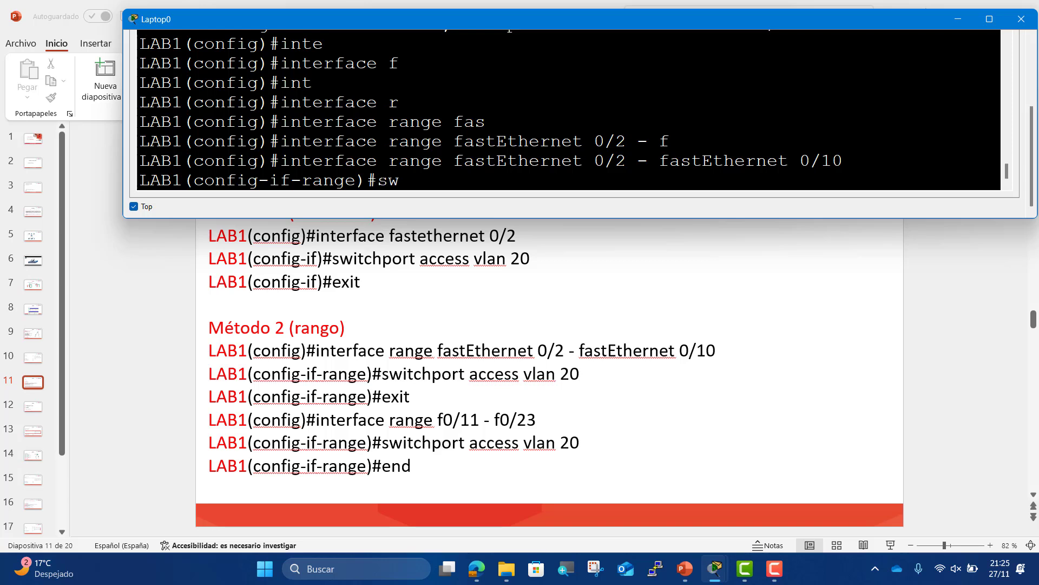
key(Tab)
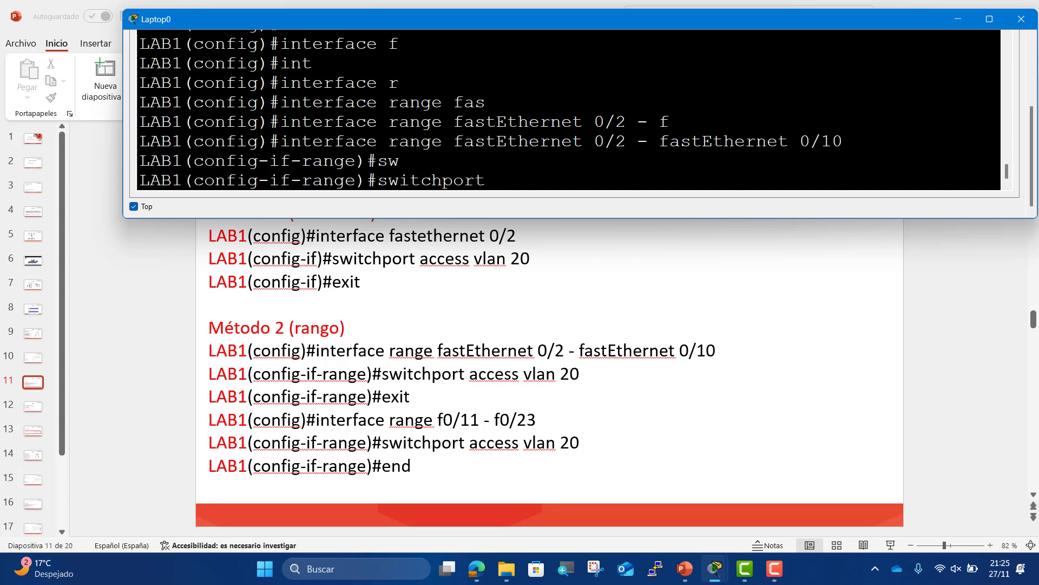
text(vl)
key(Tab)
text(a)
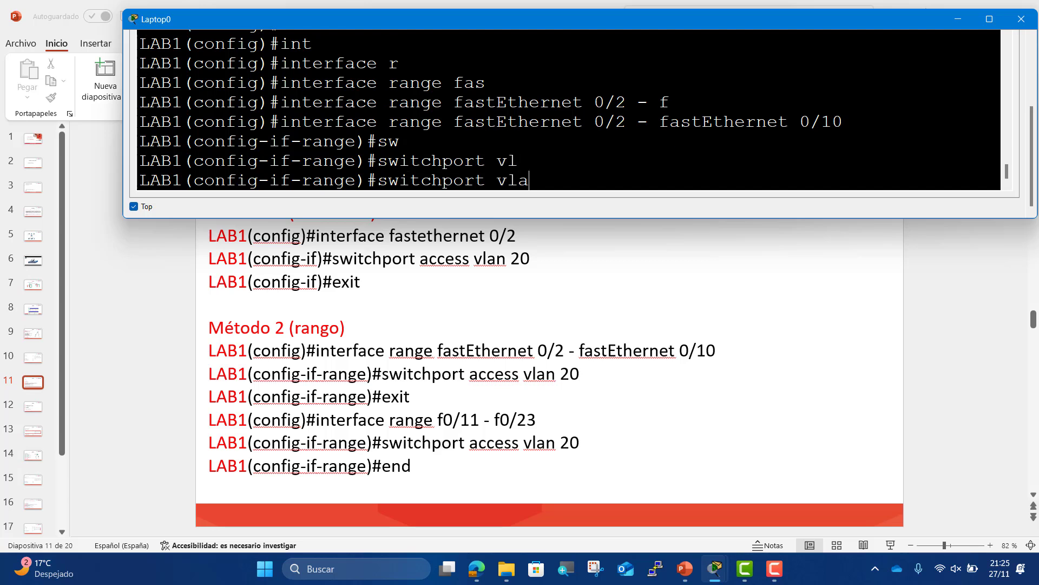
key(Tab)
text(n)
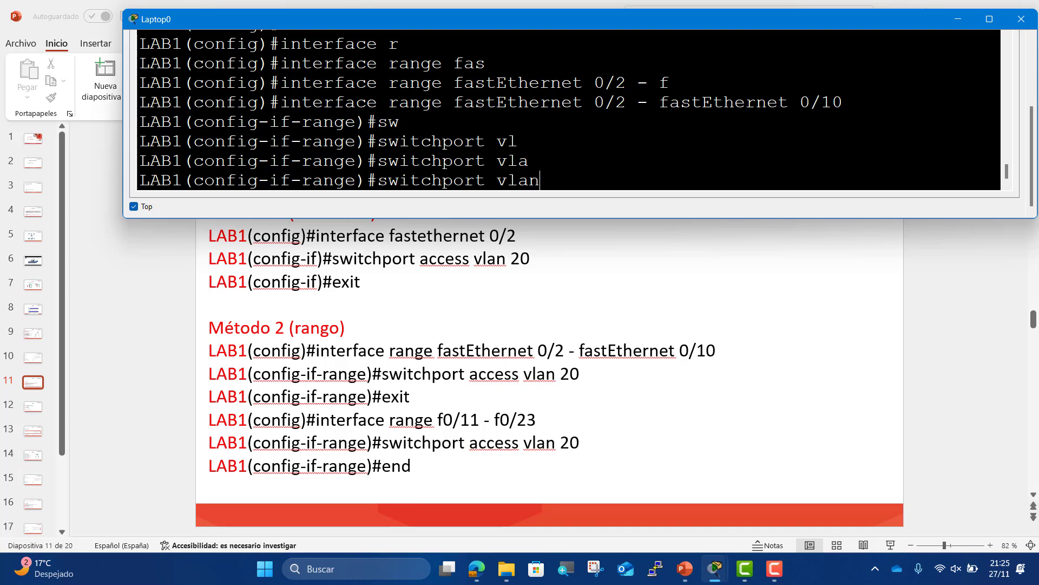
key(BackSpace)
key(BackSpace)
key(BackSpace)
key(BackSpace)
- Complete the switchport command with access vlan 10 to assign the selected port range to VLAN 10
text(ac)
key(Tab)
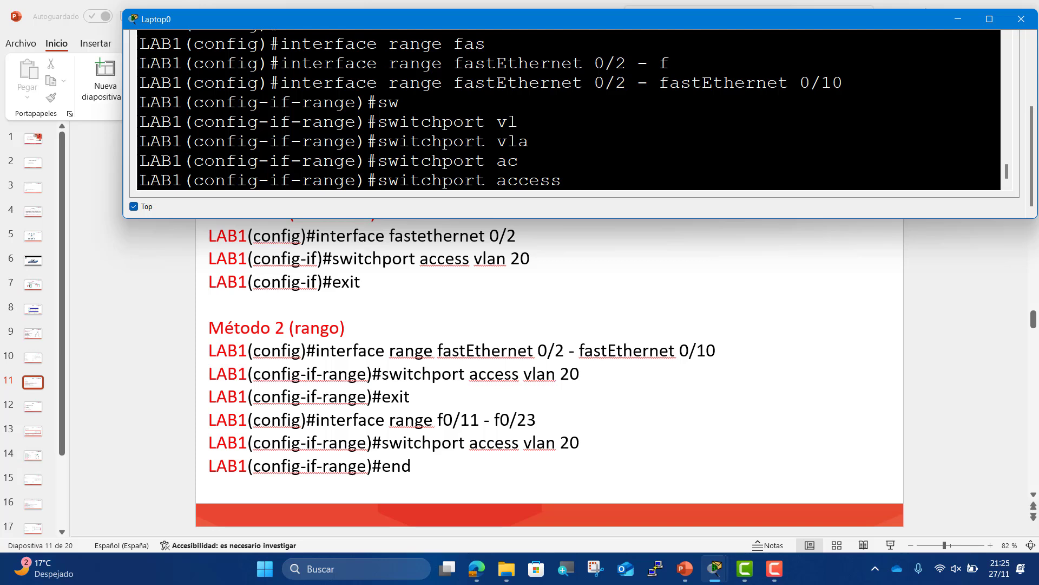
text(vl)
key(Tab)
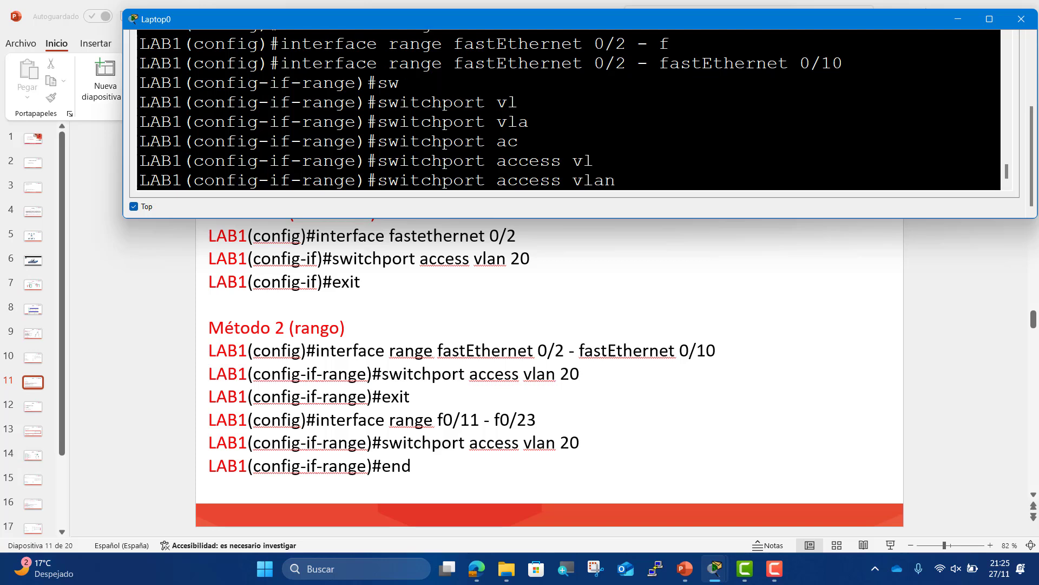
text(10)
key(Return)
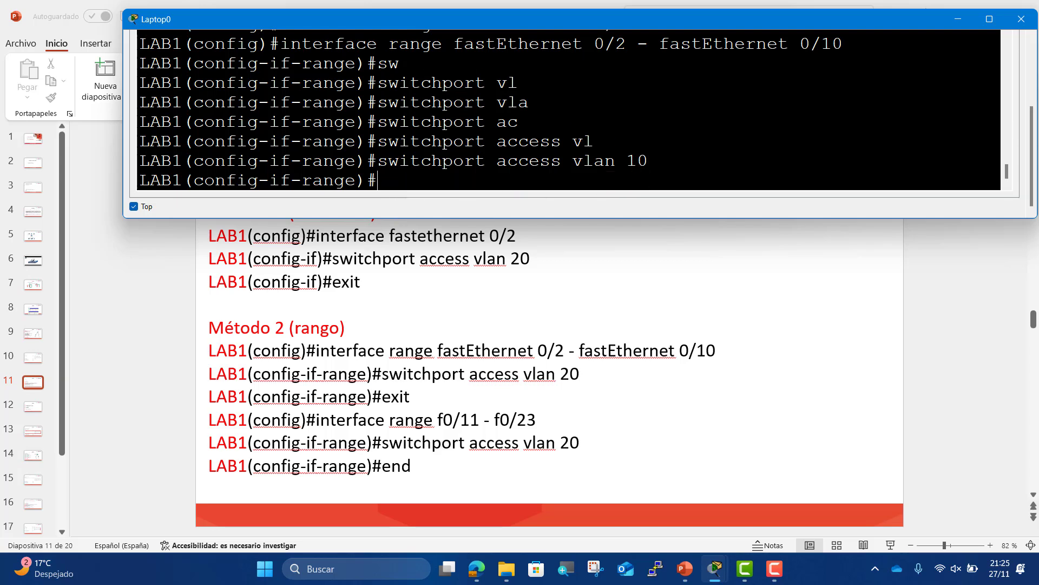
- On the slide, change the first switchport access line under Método 2 (rango) to vlan 10
click(595, 377)
key(BackSpace)
key(BackSpace)
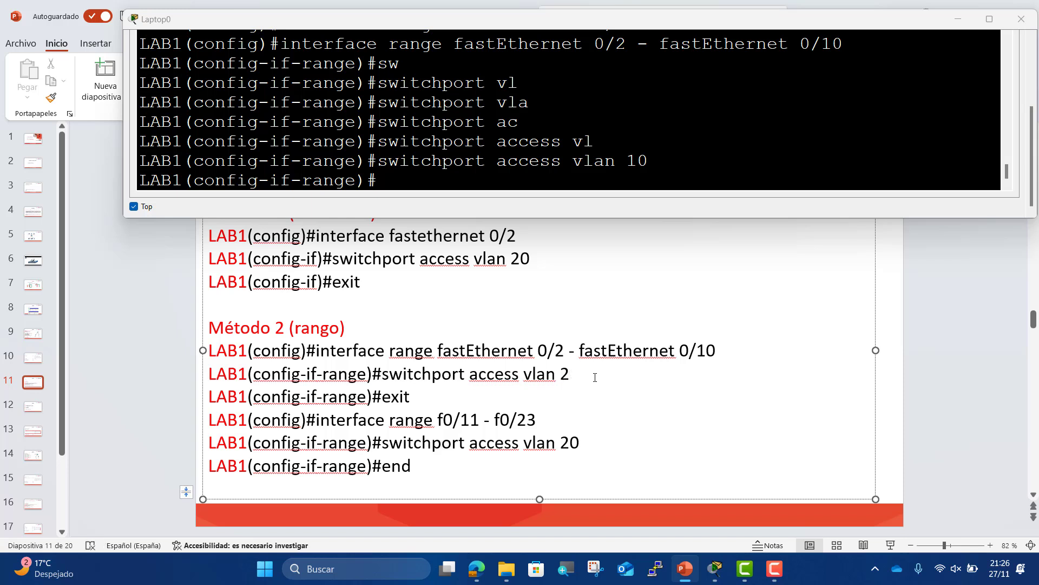
text(10)
- Highlight the fastEthernet 0/2 - 0/10 range command and the access vlan 10 command in the Laptop0 terminal
scroll(528, 162, up, 1)
scroll(527, 162, down, 1)
scroll(569, 108, up, 1)
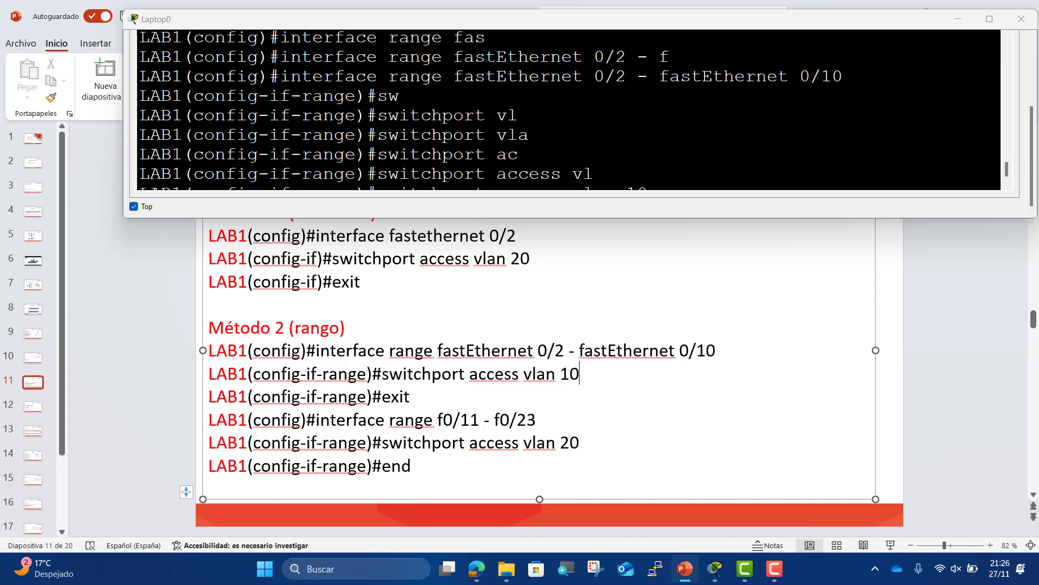
drag(464, 76, 399, 96)
scroll(568, 108, down, 1)
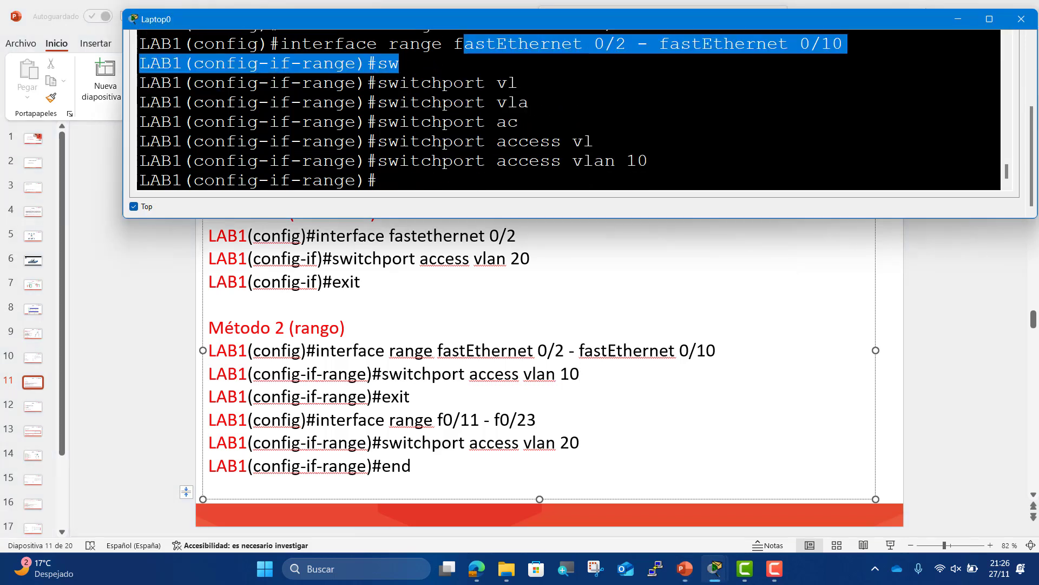
drag(496, 161, 378, 180)
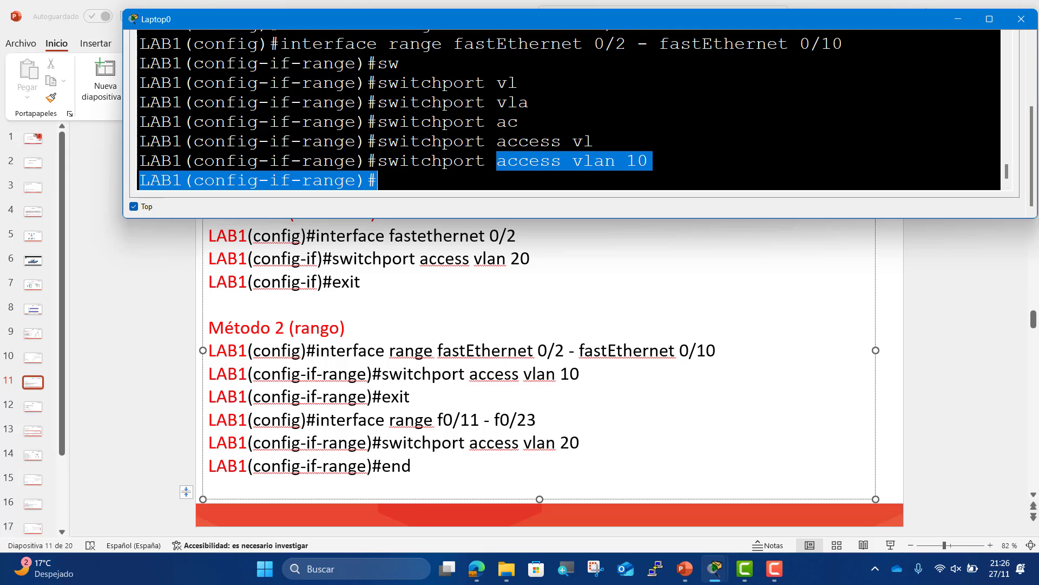
click(377, 180)
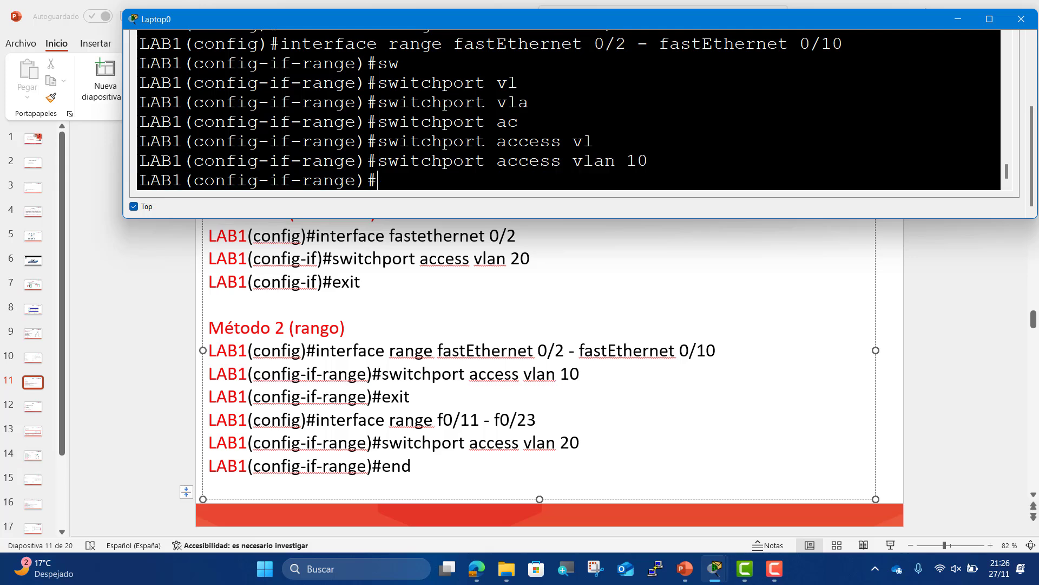
- Exit the current range configuration and select ports f0/12-f0/23 with the interface range command
text(exit)
key(Return)
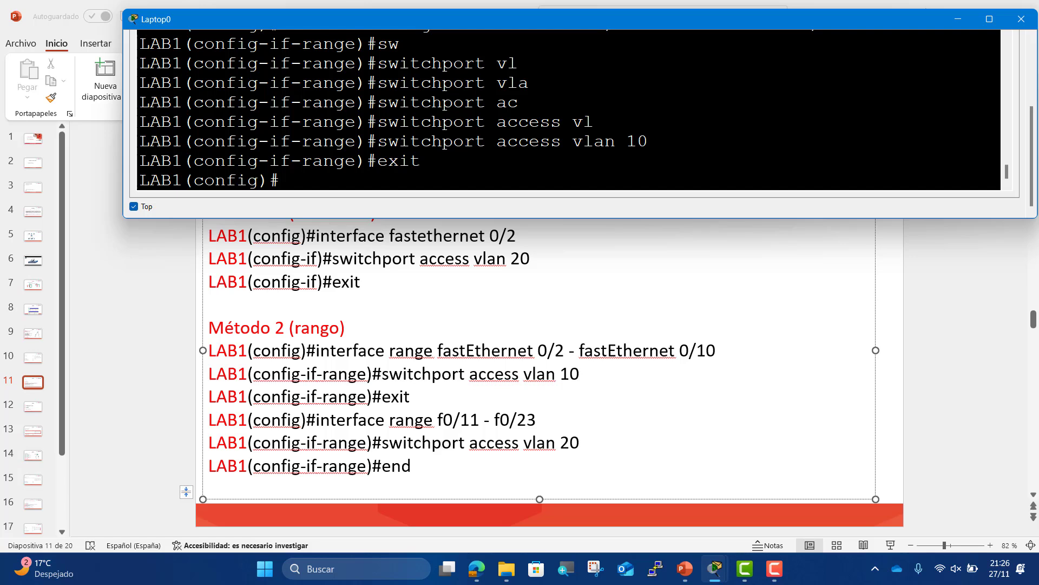
text(in)
key(Tab)
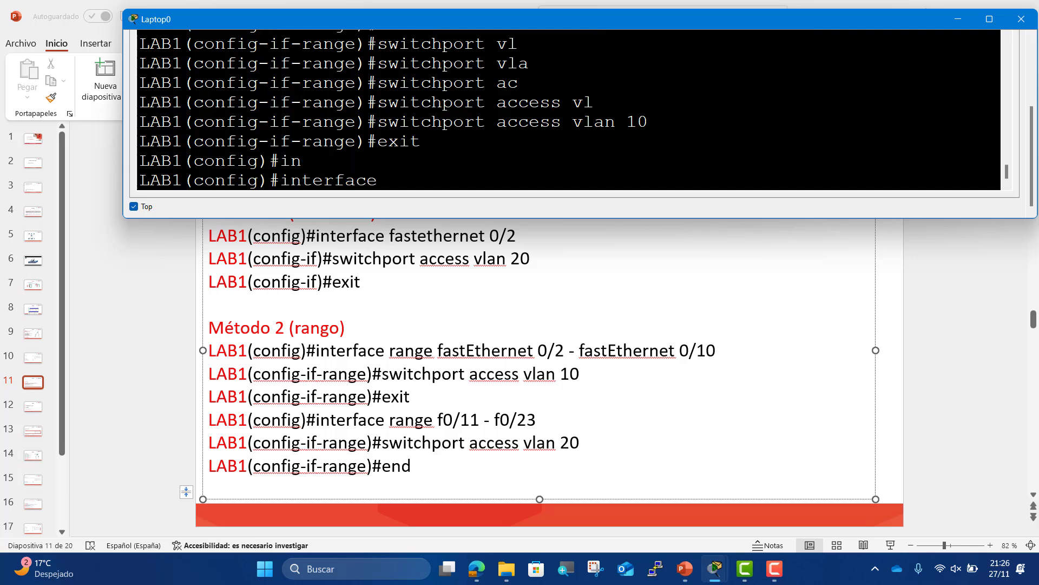
text(r)
key(Tab)
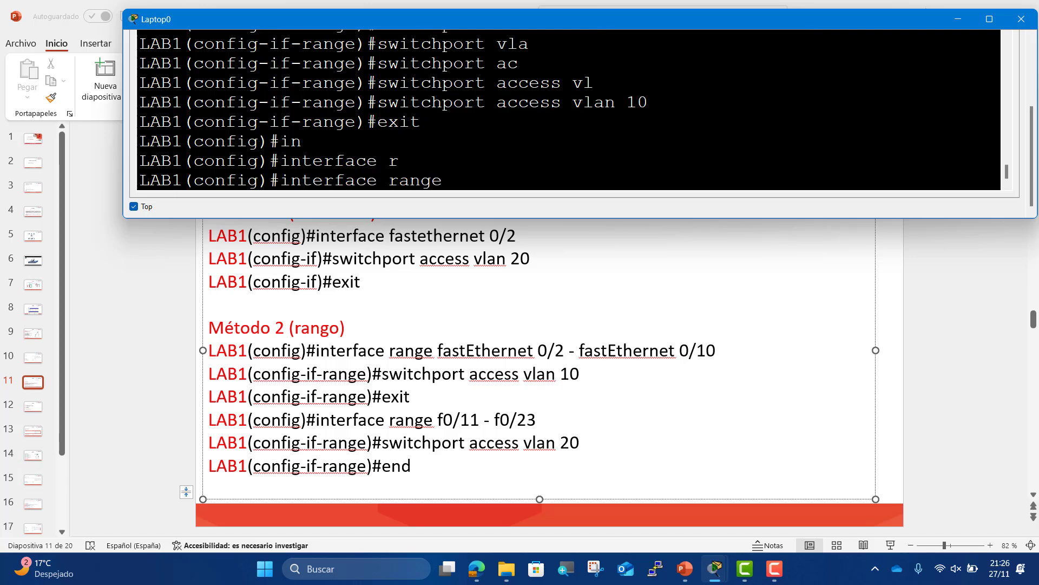
text(f0/12)
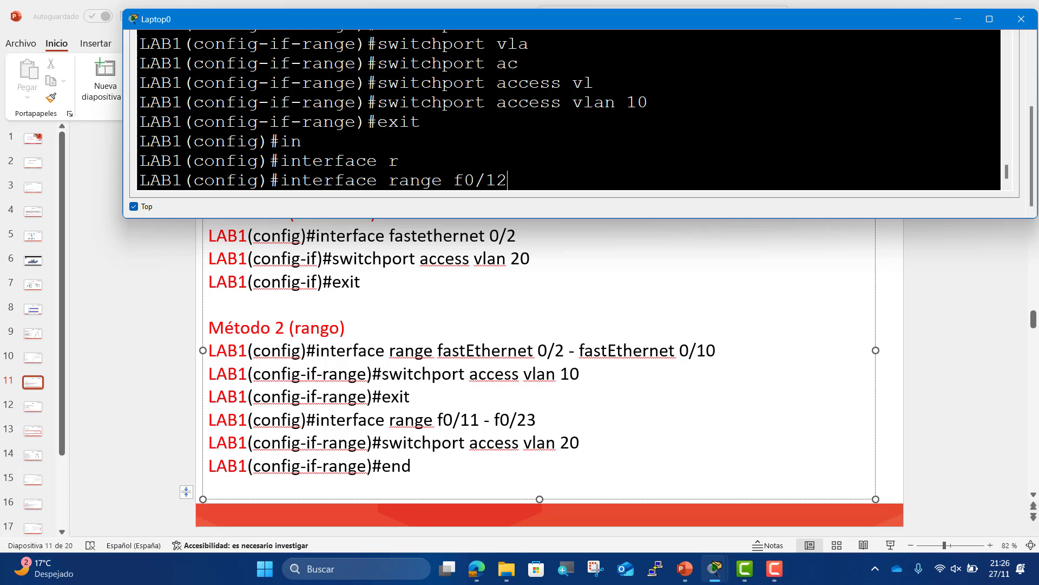
text(-f0/23)
key(Return)
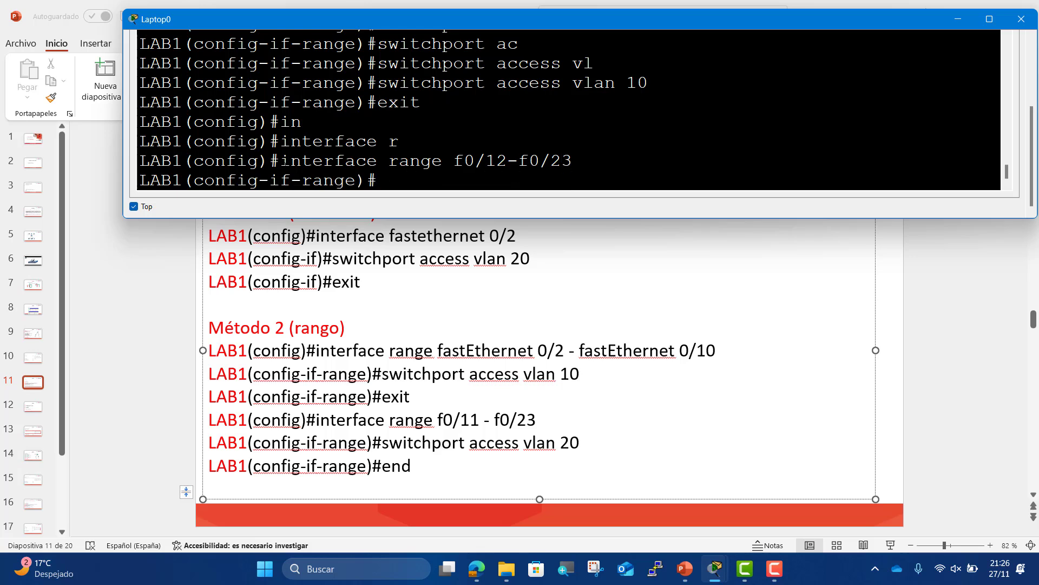
- Compare the abbreviated f0/12-f0/23 range command with the earlier full fastEthernet 0/2 - fastEthernet 0/10 command
drag(280, 161, 573, 161)
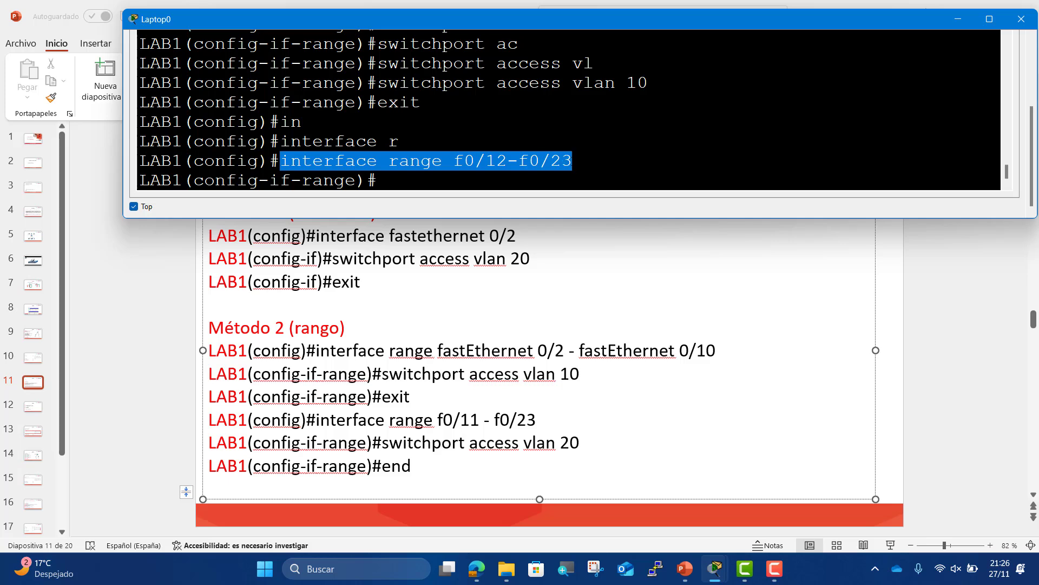
scroll(568, 108, up, 3)
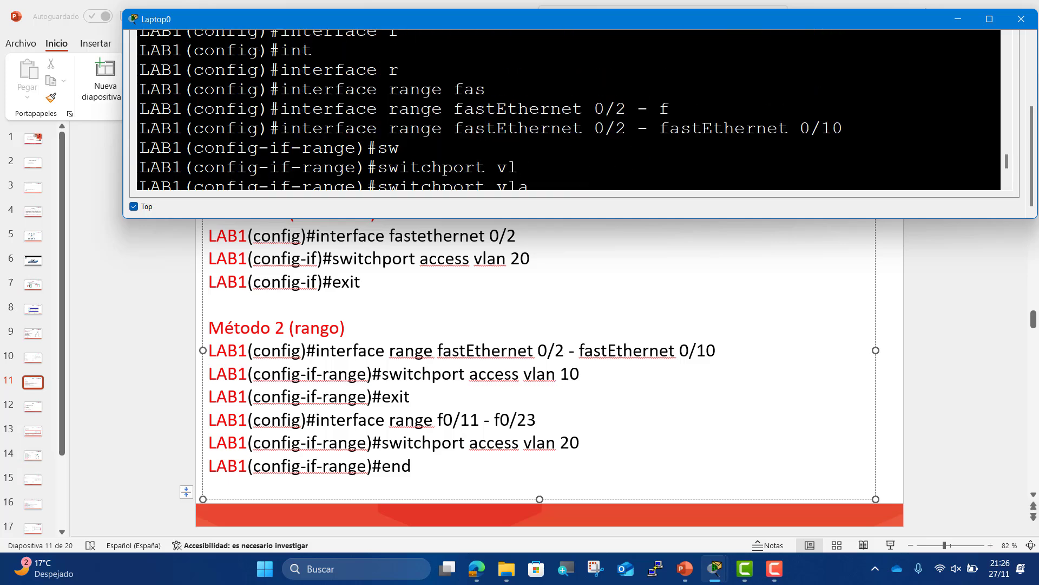
drag(281, 128, 842, 128)
scroll(568, 109, down, 4)
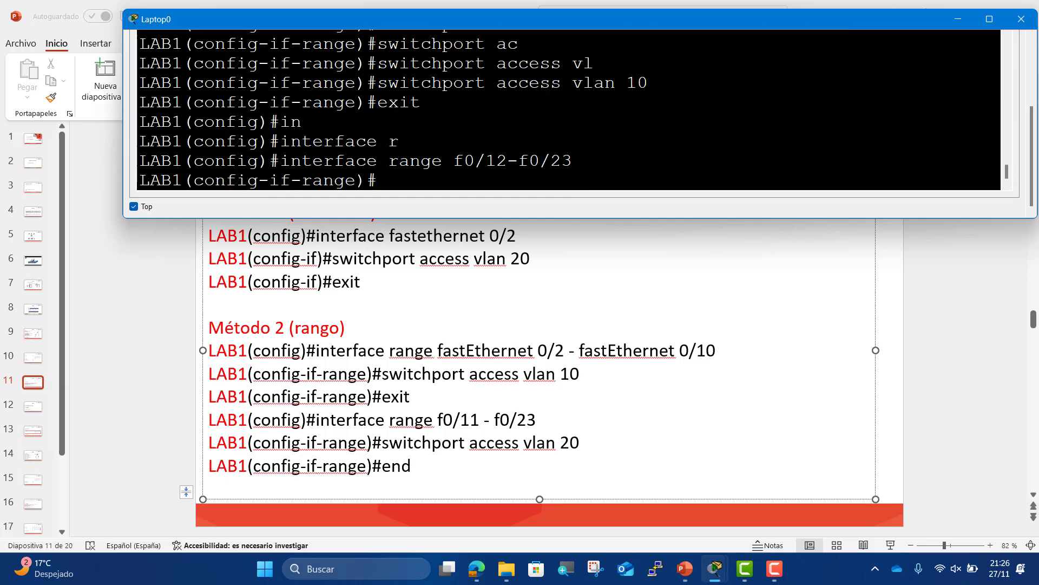
- Assign the selected port range to VLAN 20 with switchport access vlan 20
text(swi)
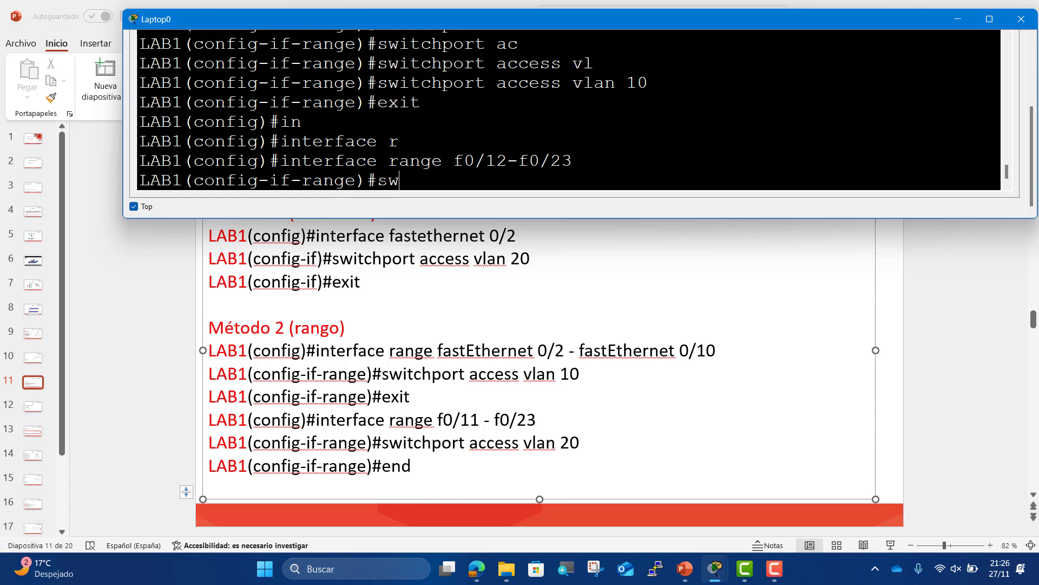
key(Tab)
text(ac)
key(Tab)
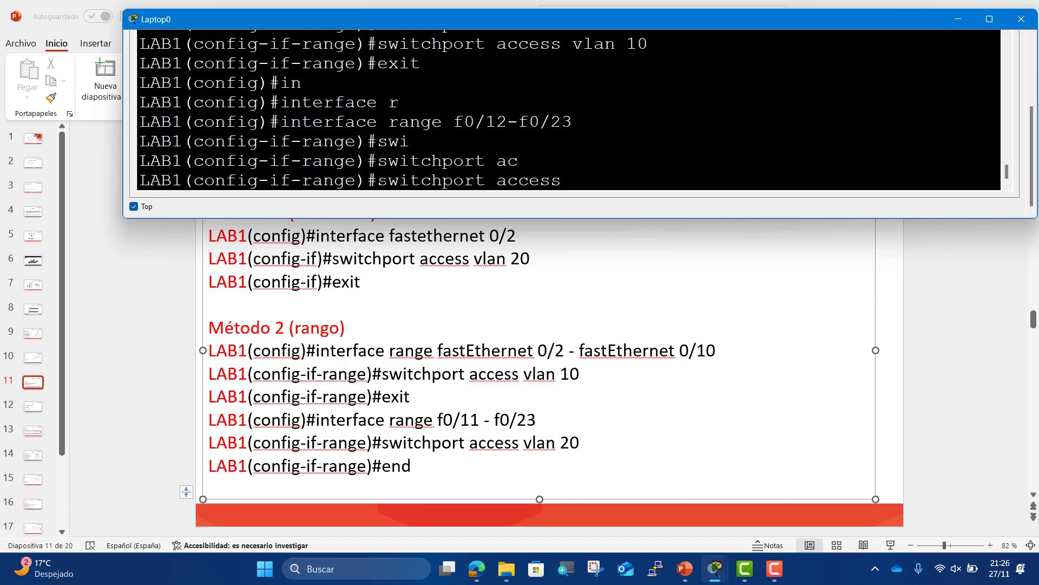
text(vla)
key(Tab)
text(2)
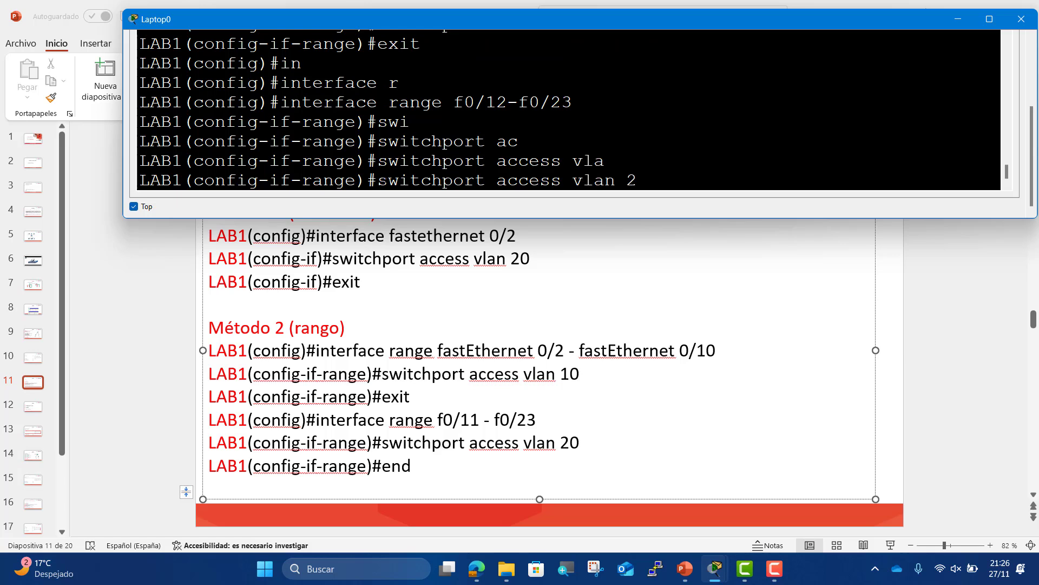
text(0)
key(Return)
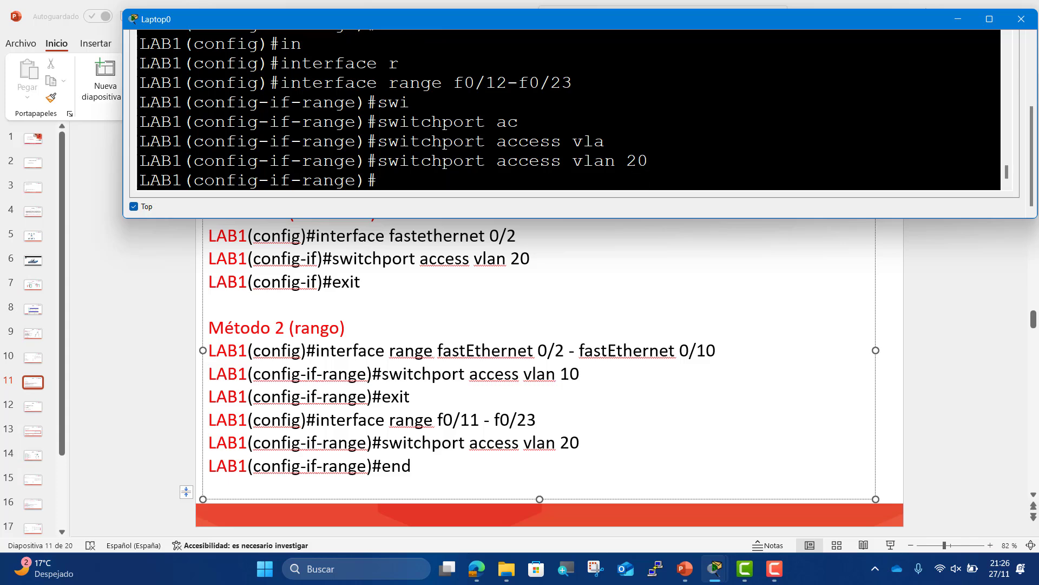
- Leave range configuration and return to privileged EXEC mode with the end command
scroll(568, 110, up, 4)
scroll(568, 111, down, 4)
text(exi)
key(BackSpace)
key(BackSpace)
key(BackSpace)
text(end)
key(Return)
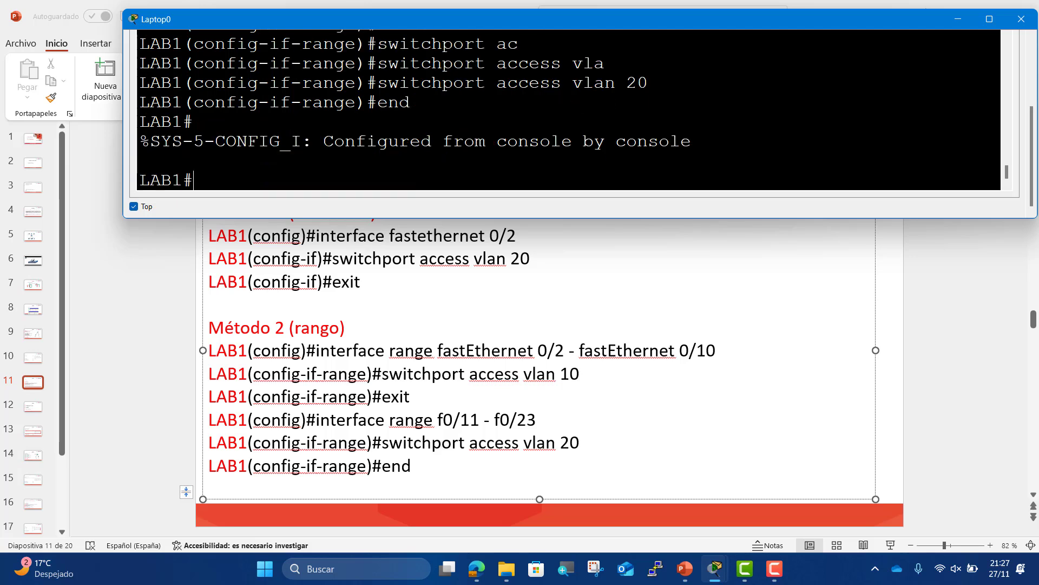
- Run show vlan brief on LAB1 and review the ports listed for each VLAN
text(sho)
key(Tab)
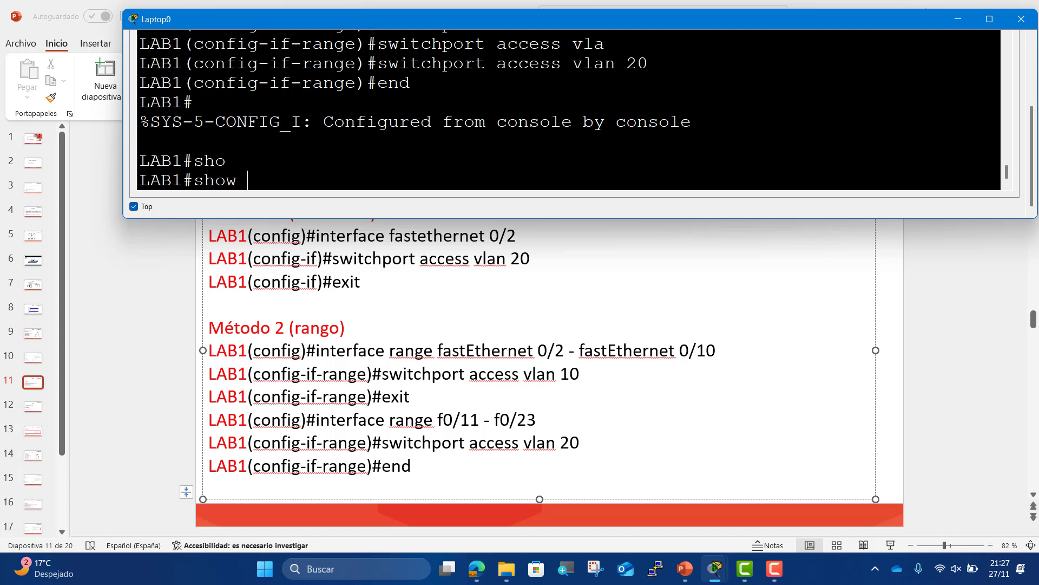
text(vl)
key(Tab)
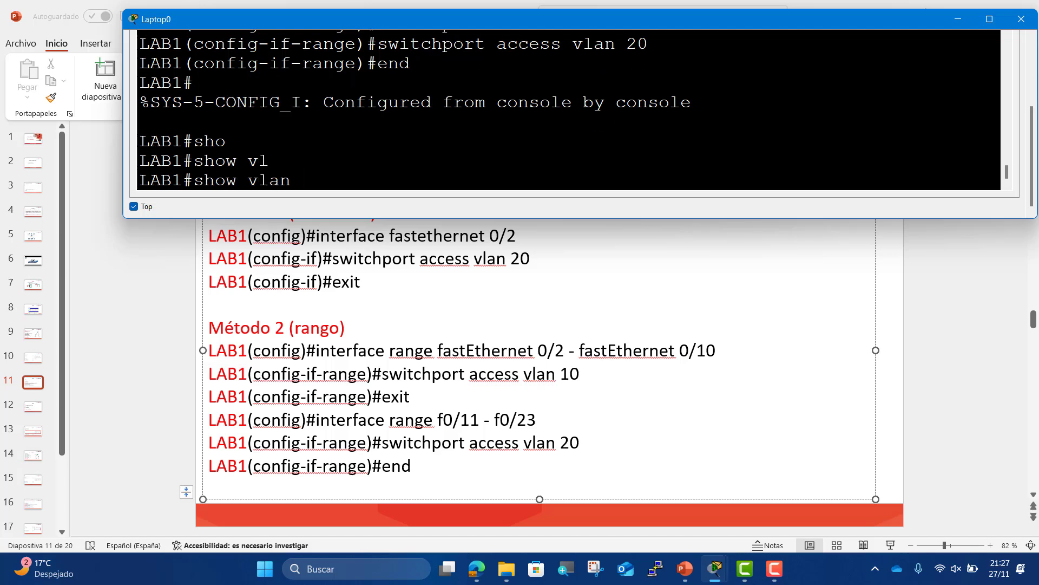
text(bri)
key(Tab)
key(Return)
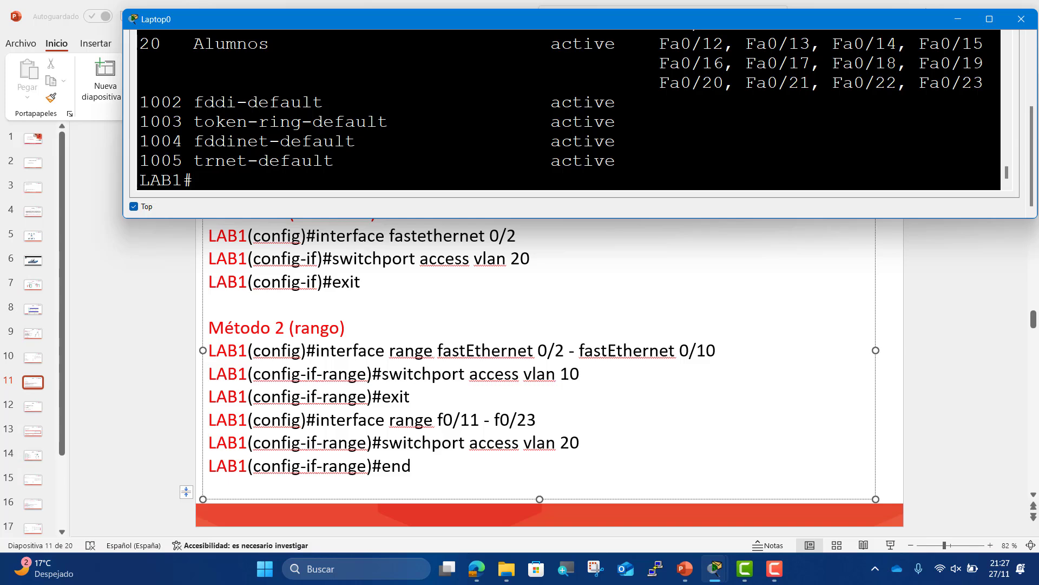
scroll(561, 110, up, 1)
scroll(566, 109, up, 3)
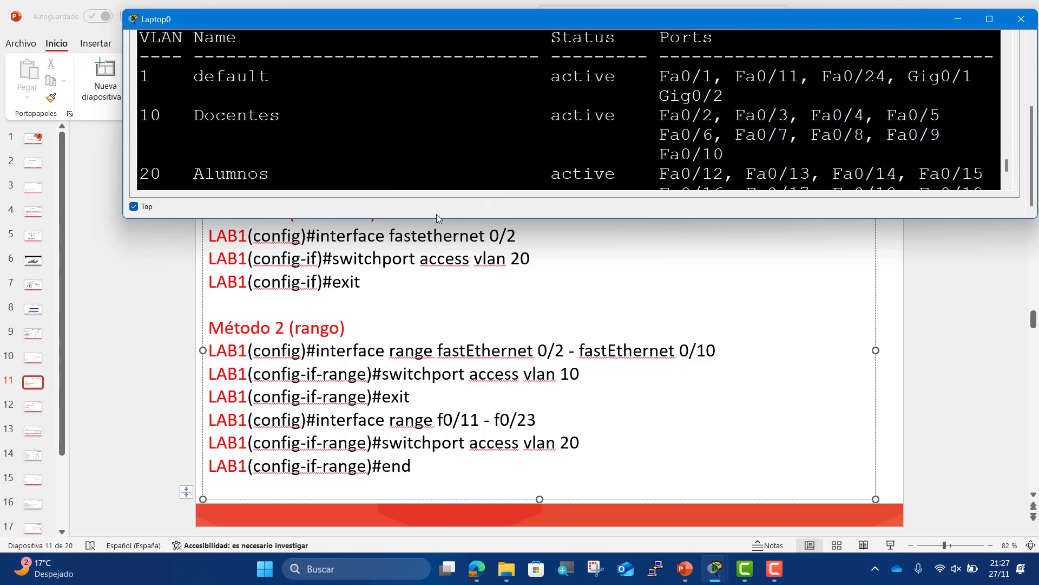
- Enlarge the Laptop0 window and examine the port assignments of VLAN 10 Docentes and VLAN 20 Alumnos
drag(124, 222, 5, 410)
scroll(512, 229, up, 1)
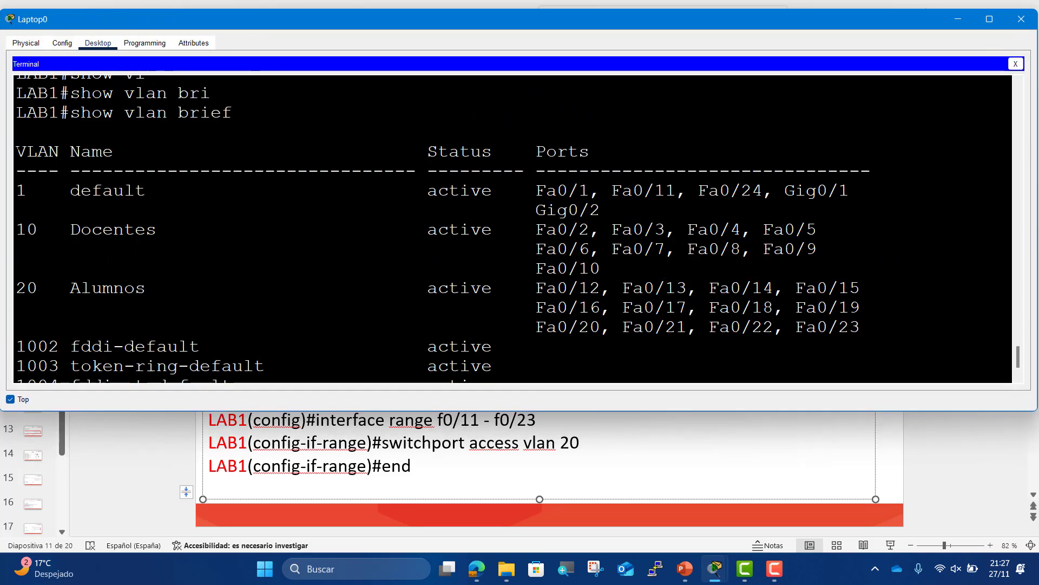
scroll(513, 229, down, 1)
drag(16, 197, 601, 236)
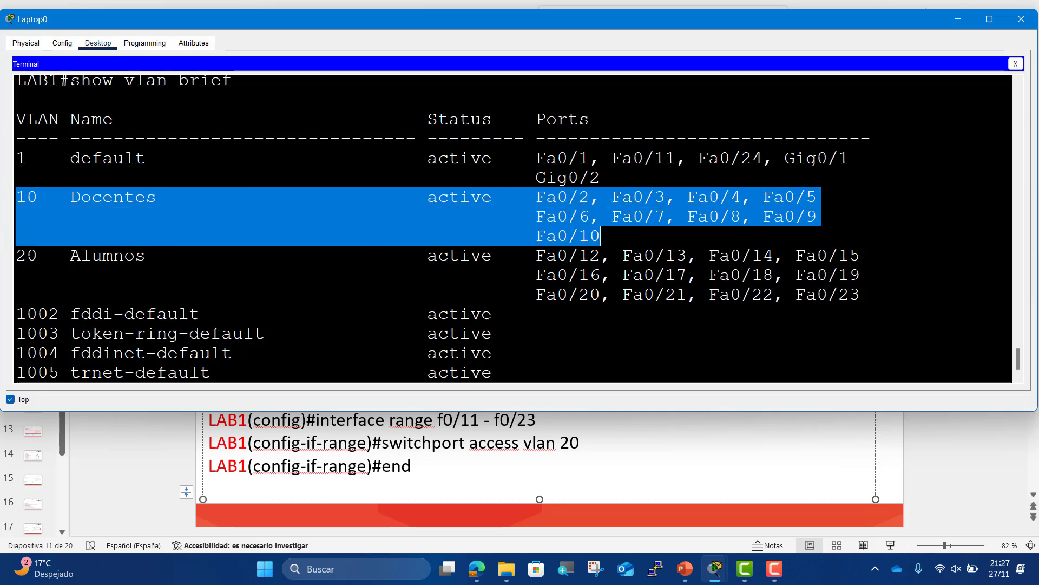
drag(16, 255, 860, 294)
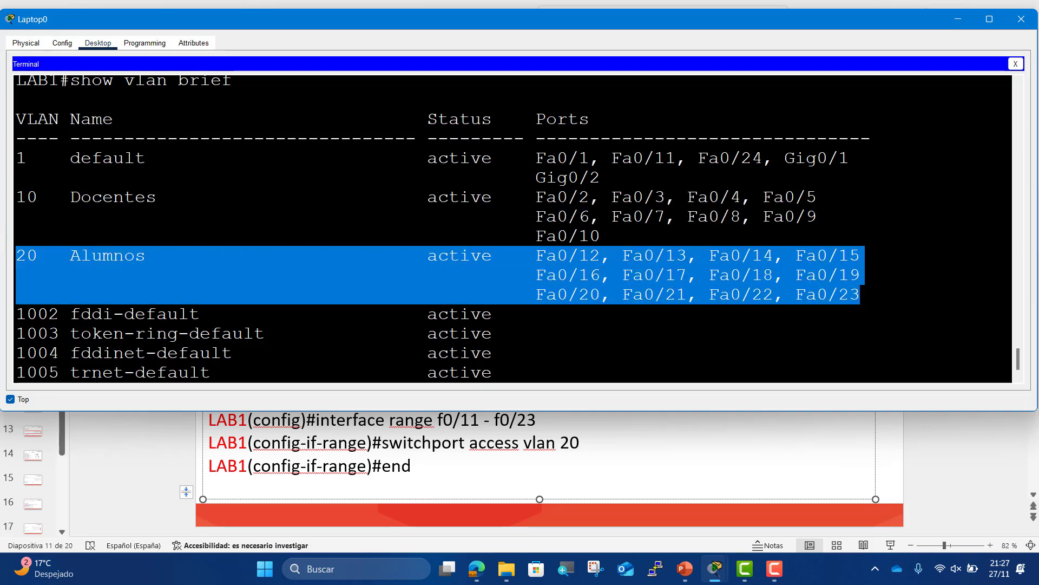
scroll(513, 229, down, 1)
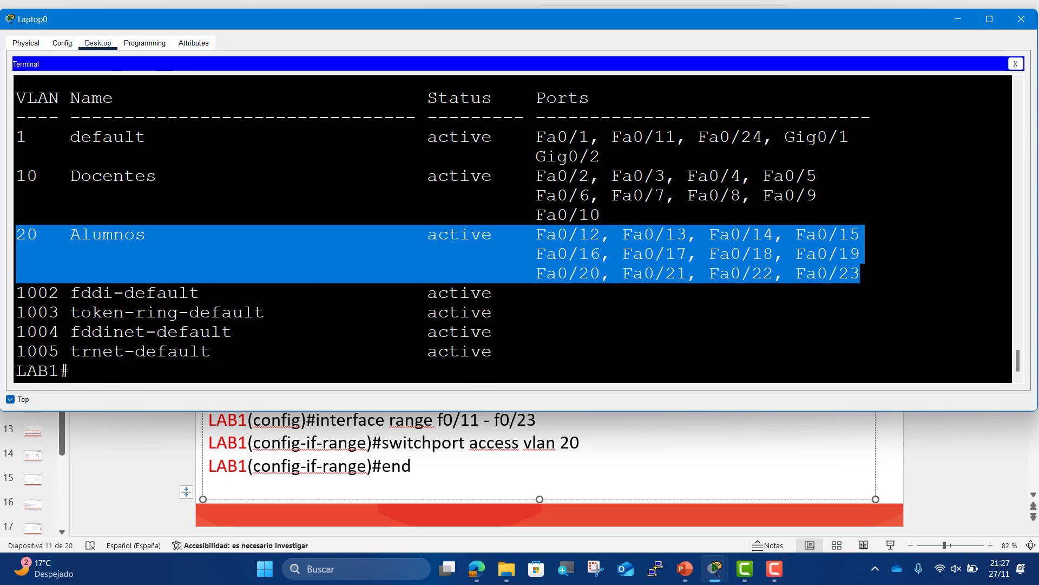
scroll(513, 229, up, 3)
scroll(513, 229, down, 3)
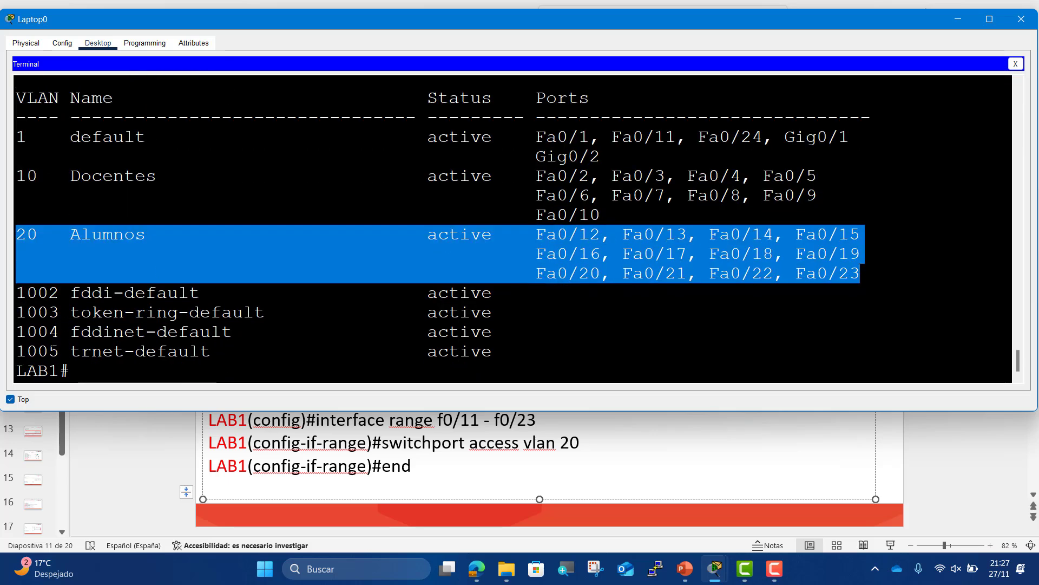
- Shrink the Laptop0 window to uncover the presentation and show the trunk mode slide below it
click(217, 372)
click(905, 457)
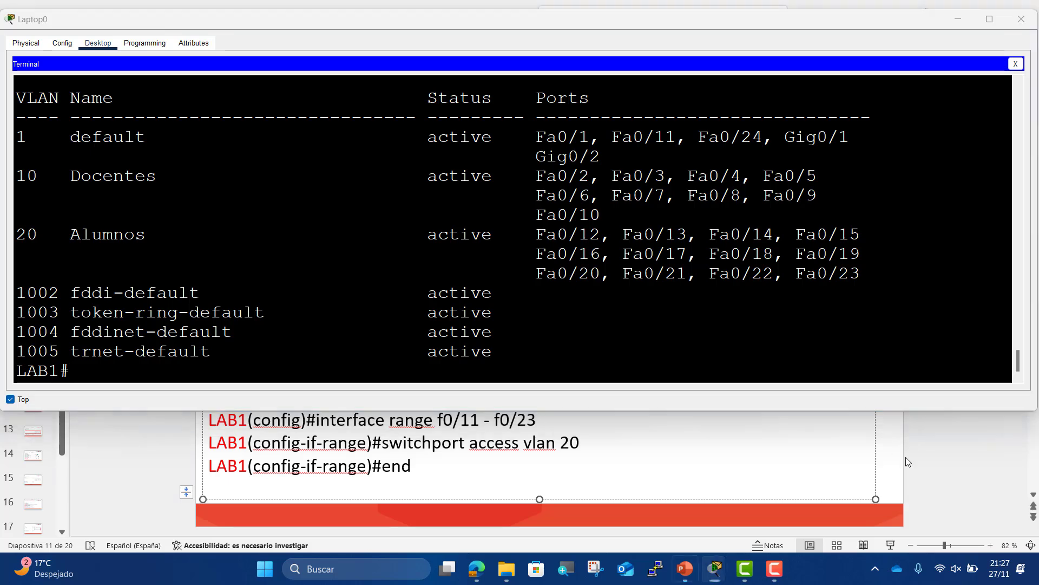
drag(700, 410, 723, 219)
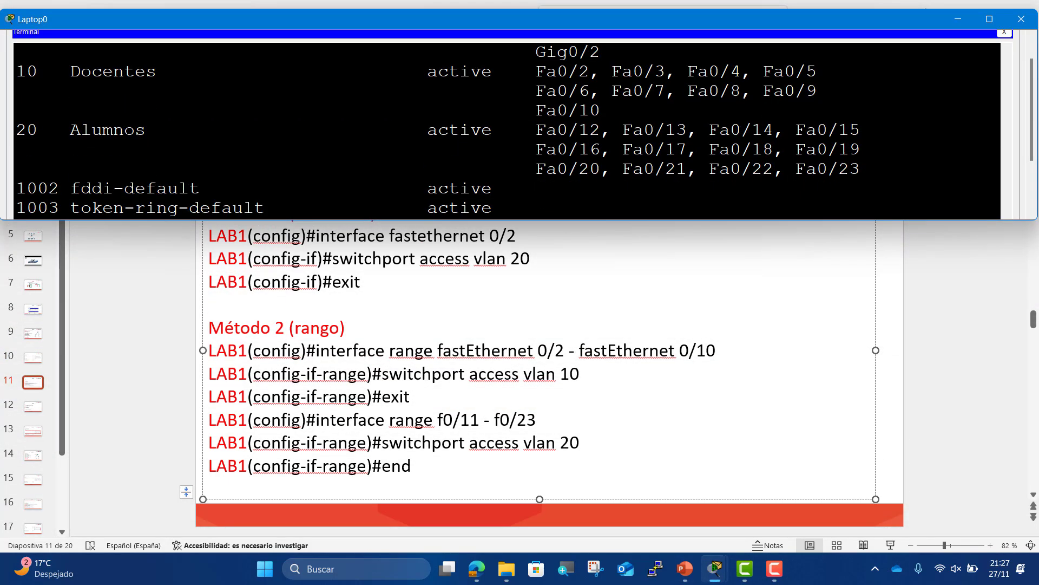
scroll(456, 297, down, 3)
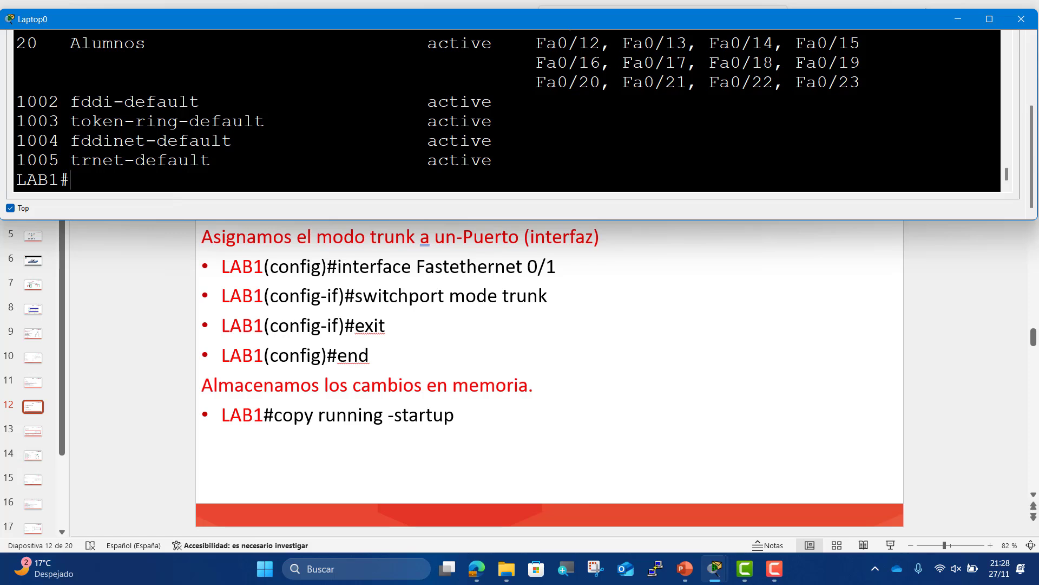
- Enter global configuration mode on LAB1 with configure terminal
text(con)
key(Tab)
text(f)
key(Tab)
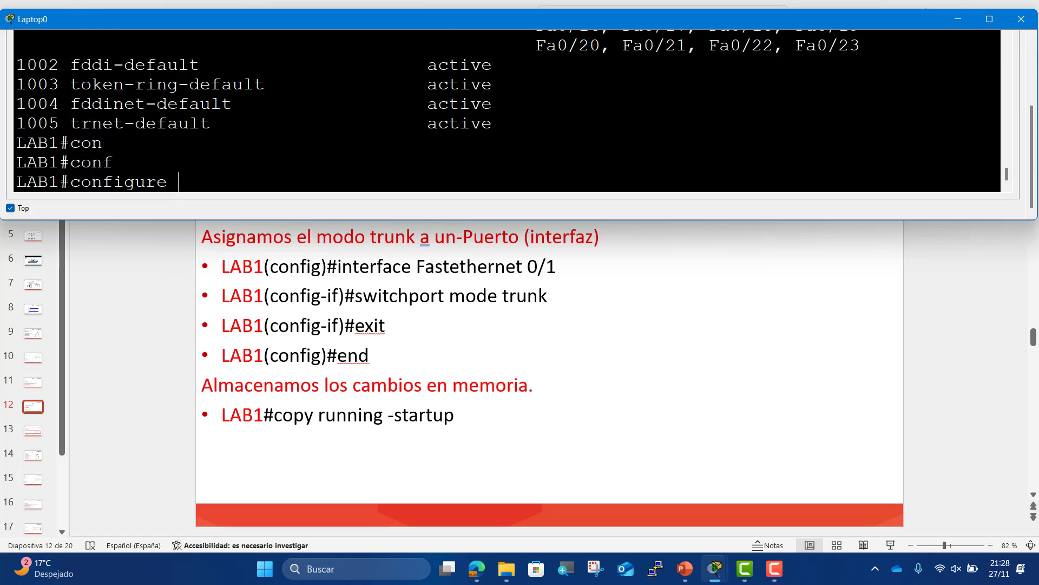
text(t)
key(Tab)
key(Return)
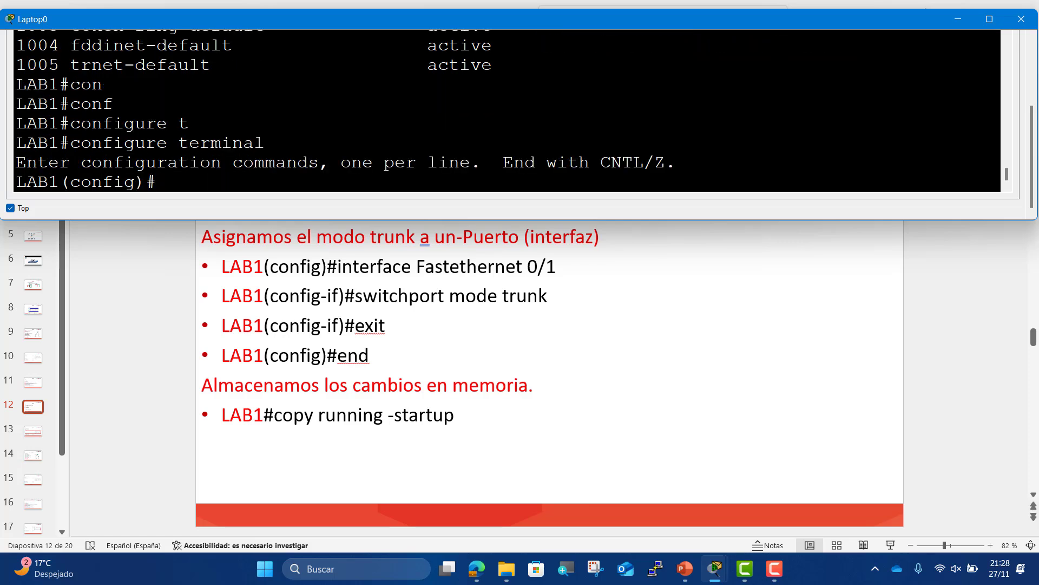
- Open the configuration of port 1 with interface fastEthernet 0/1
text(in)
key(Tab)
text(f)
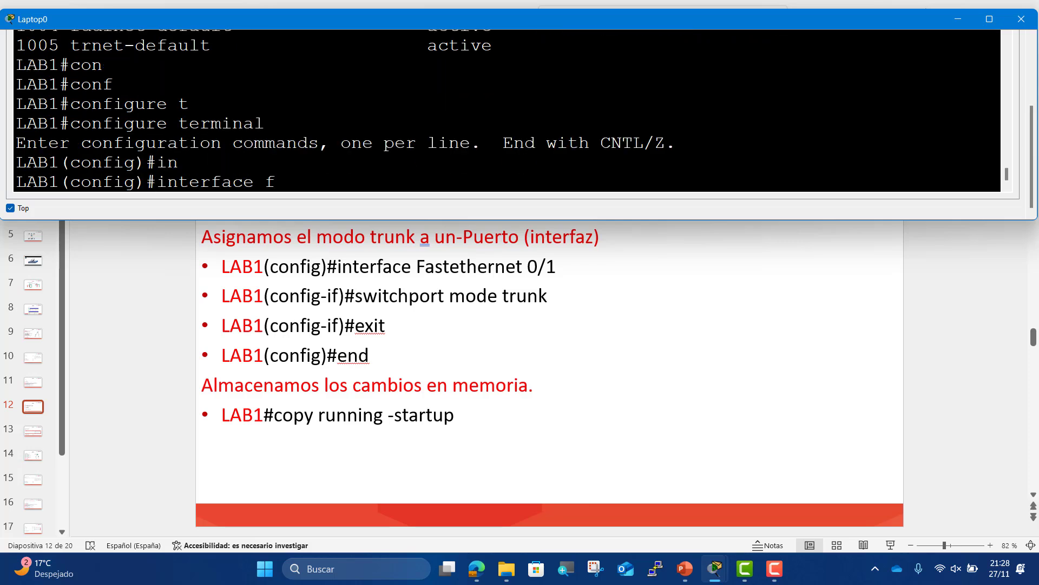
key(Tab)
text(0)
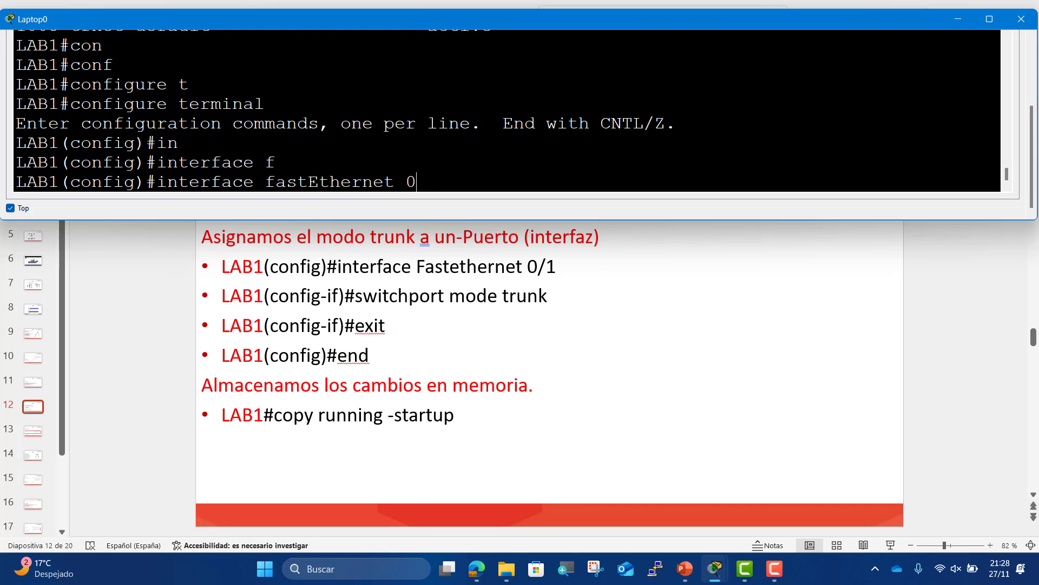
text(/1)
key(Return)
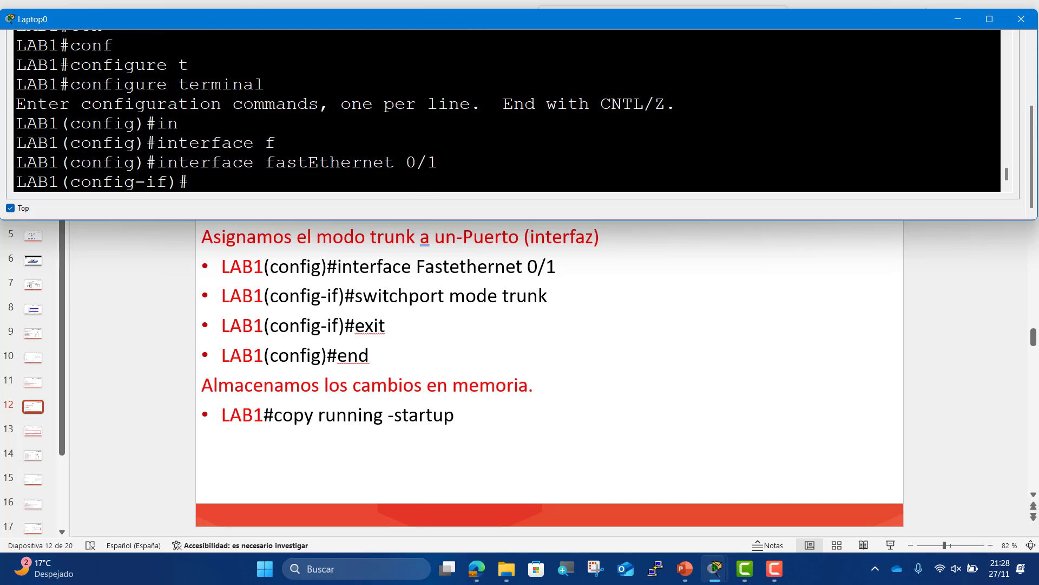
- Set the fastEthernet 0/1 port to trunk mode with switchport mode trunk
text(sh)
key(BackSpace)
text(w)
key(Tab)
text(mo)
key(Tab)
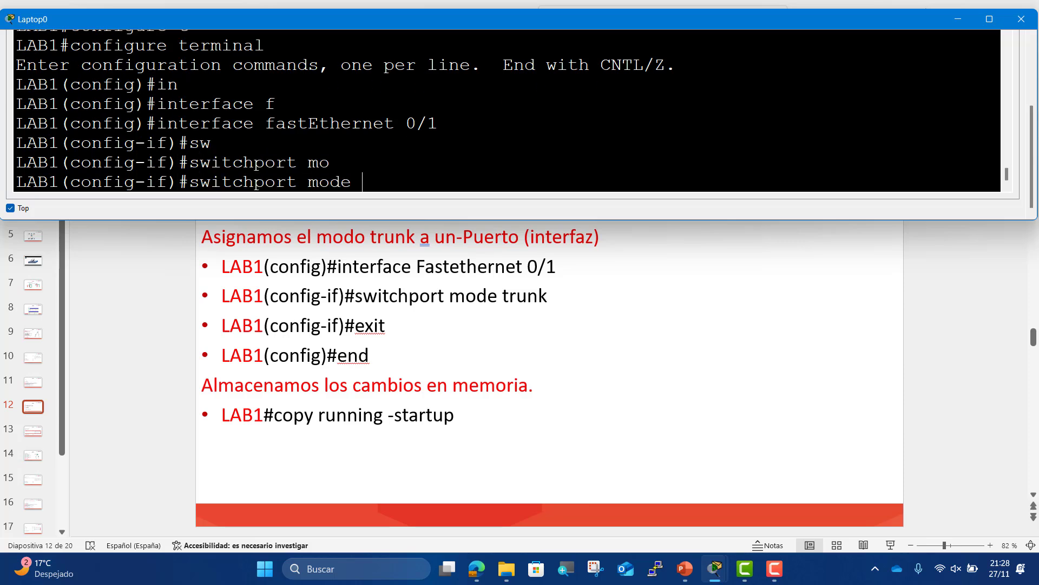
text(tr)
key(Tab)
key(Return)
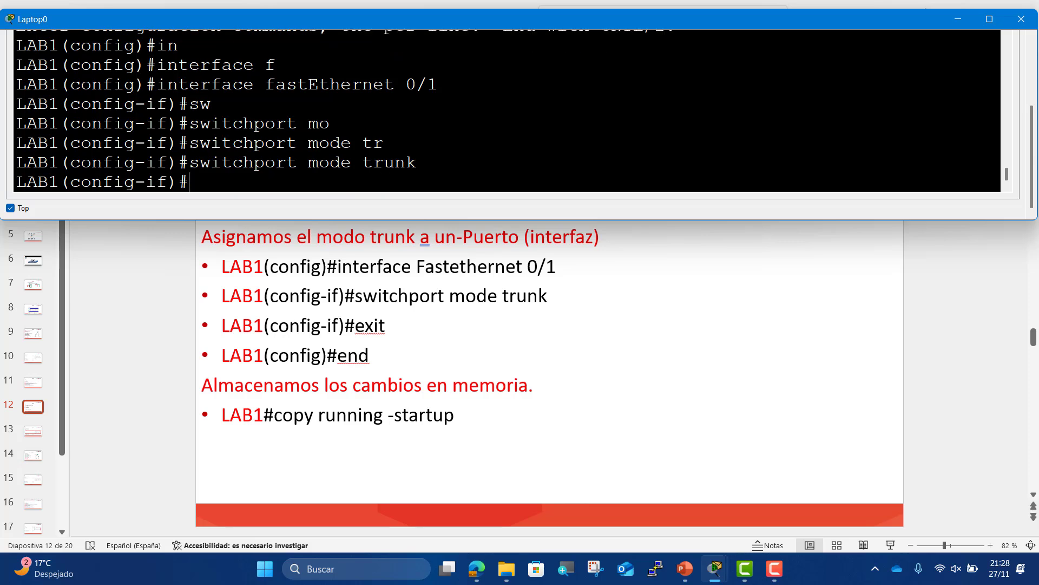
- End the interface configuration with the end command to return LAB1 to privileged EXEC mode
text(eixt)
key(BackSpace)
key(BackSpace)
key(BackSpace)
key(BackSpace)
text(end)
key(Return)
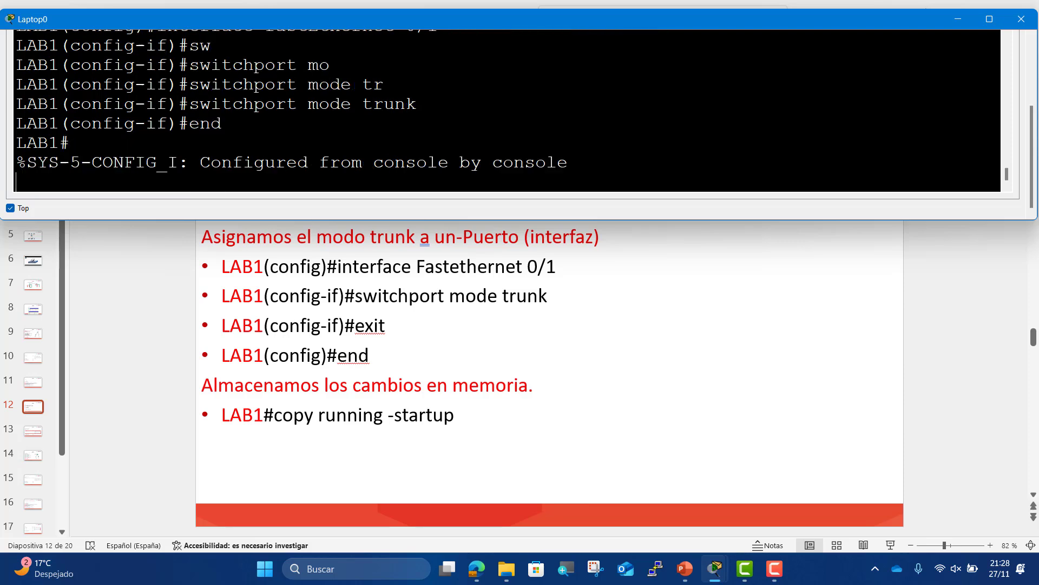
- Bring back the LAB1 privileged prompt and begin a show command starting with r
key(Return)
text(show r)
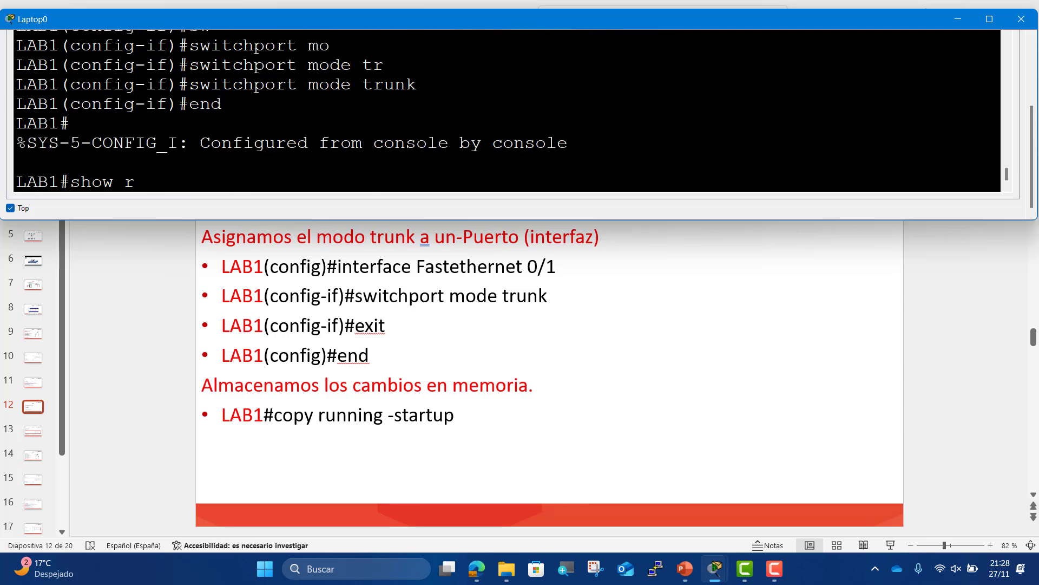
- Run show vlan brief on LAB1 and review which ports belong to the default, Docentes and Alumnos VLANs
key(BackSpace)
text(vl)
key(Tab)
text(bri)
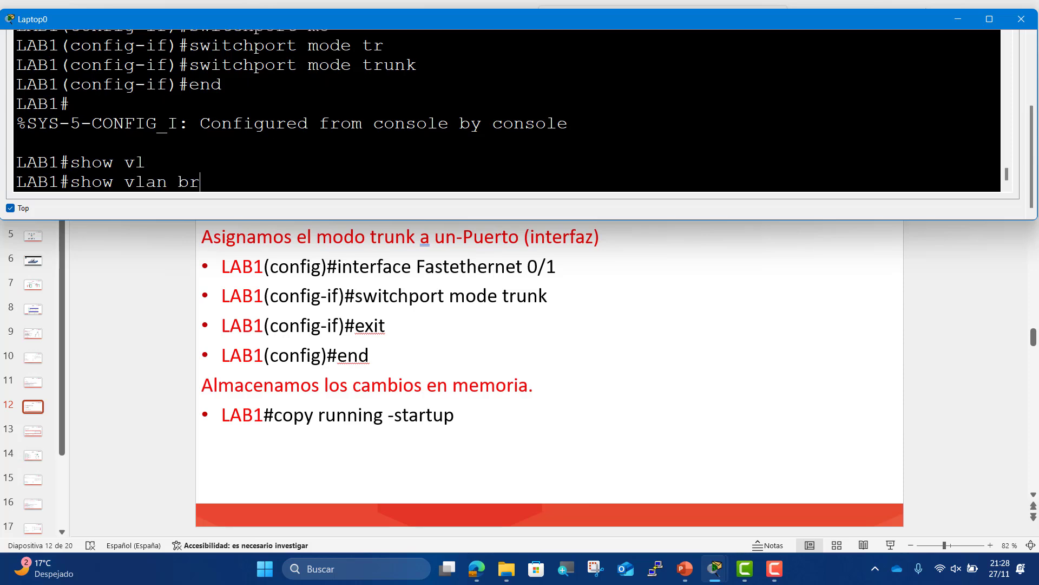
key(Tab)
key(Return)
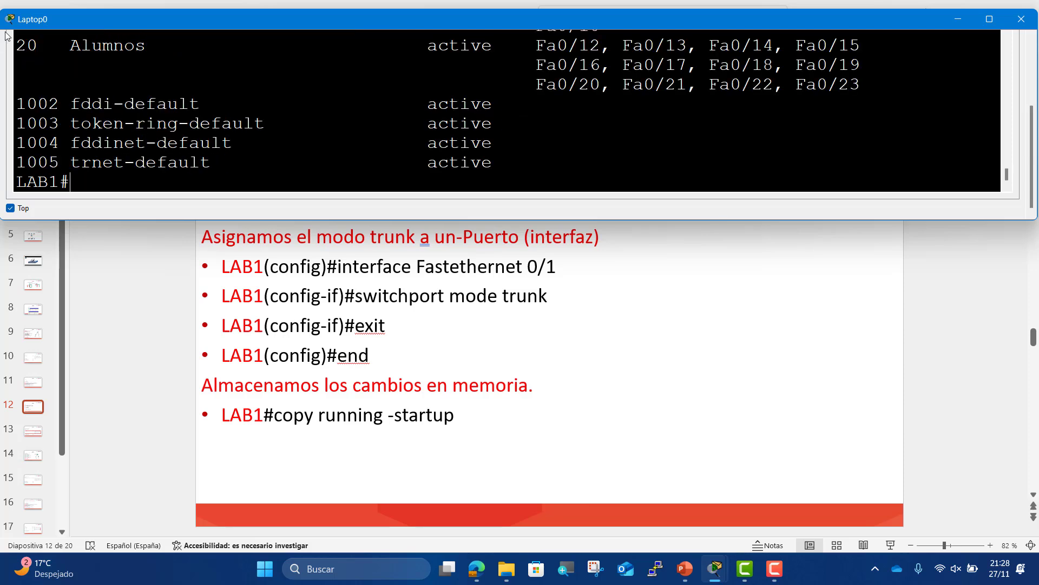
scroll(507, 111, up, 3)
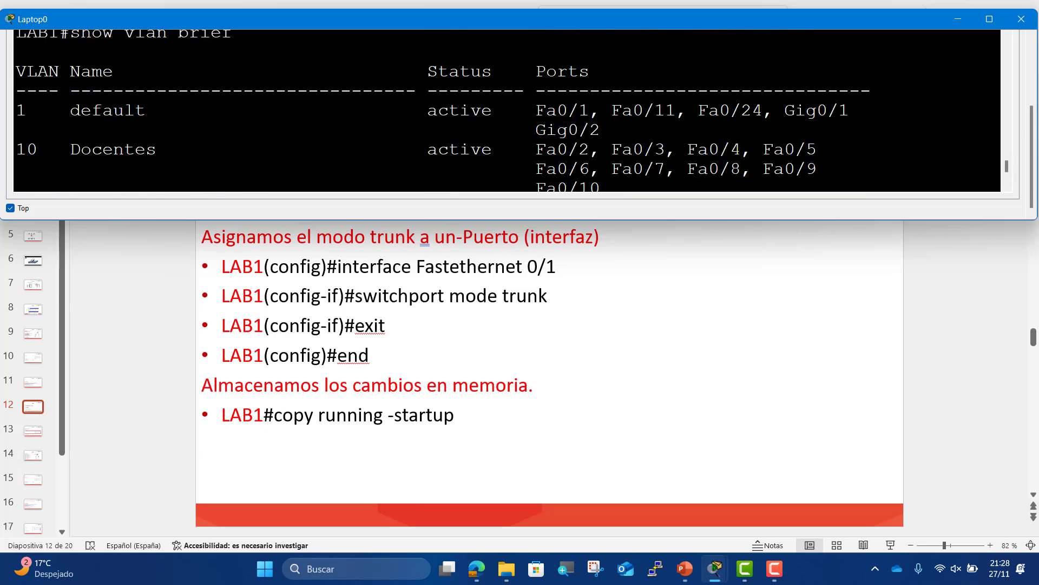
drag(37, 111, 600, 130)
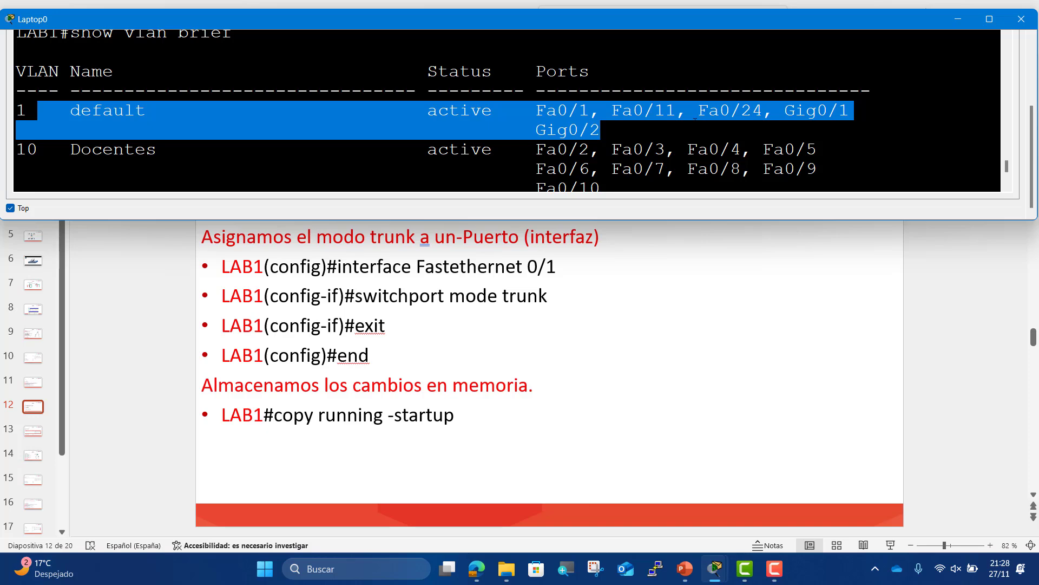
scroll(695, 119, down, 3)
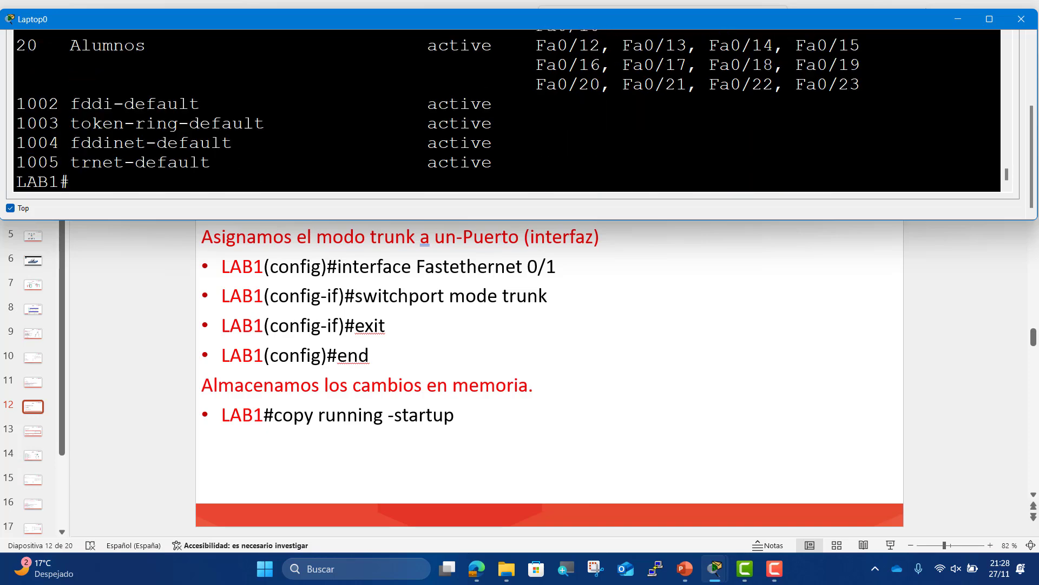
scroll(508, 111, up, 3)
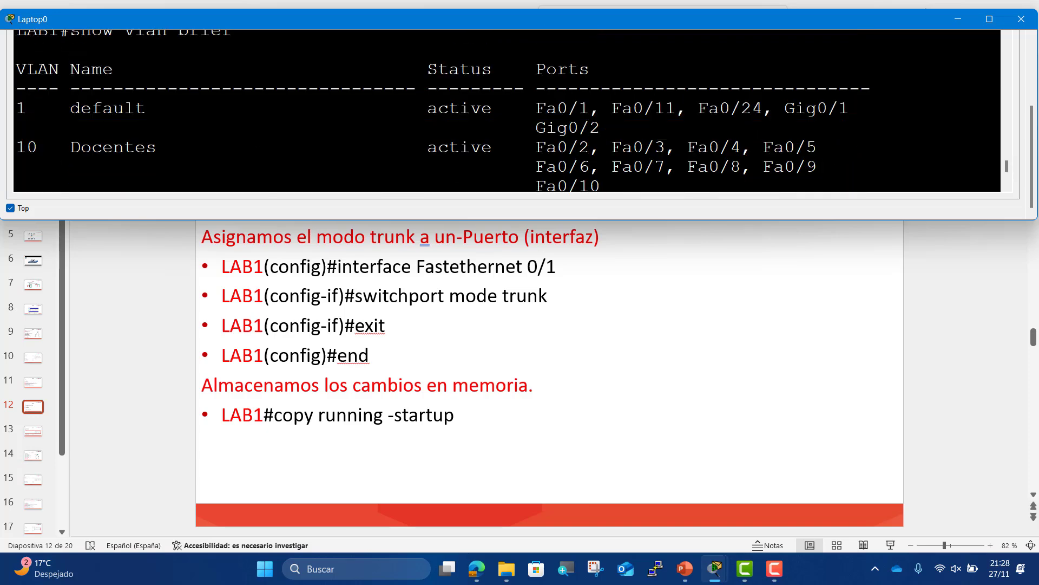
scroll(470, 147, down, 3)
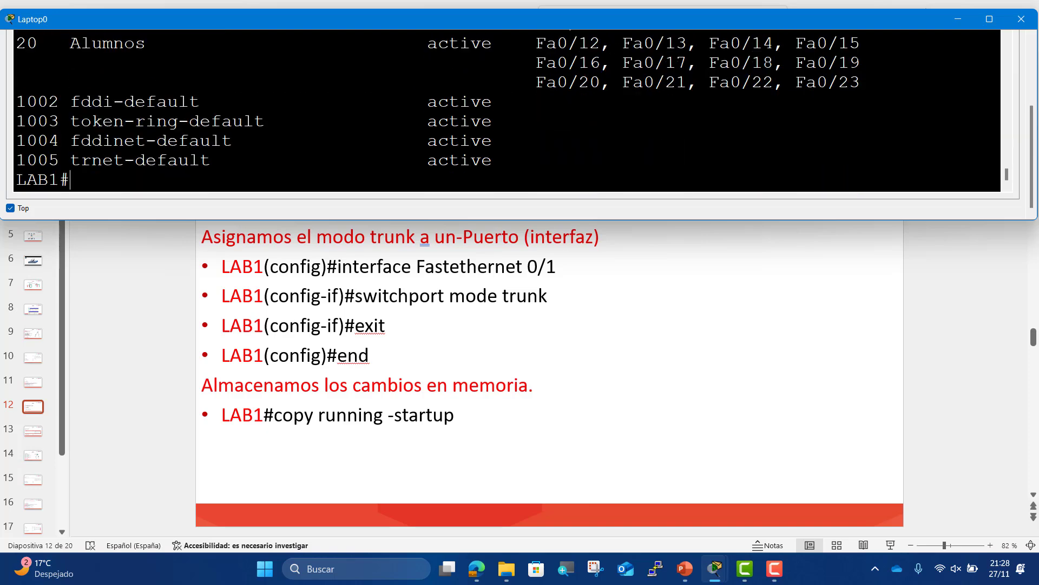
- Run show running-config on LAB1 and check the switchport mode of interface FastEthernet0/1
text(show ru)
key(Tab)
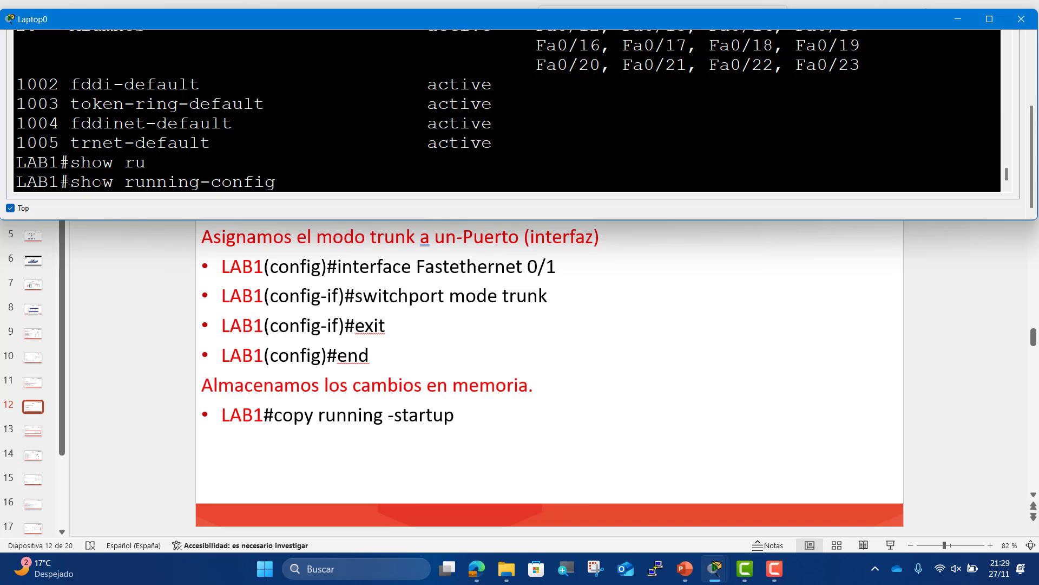
key(Return)
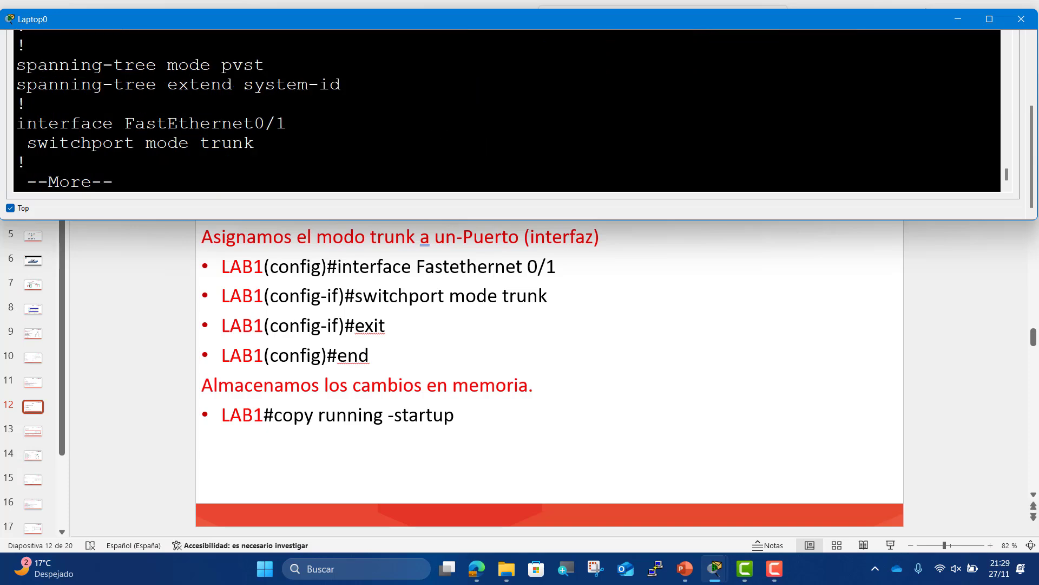
scroll(507, 108, up, 15)
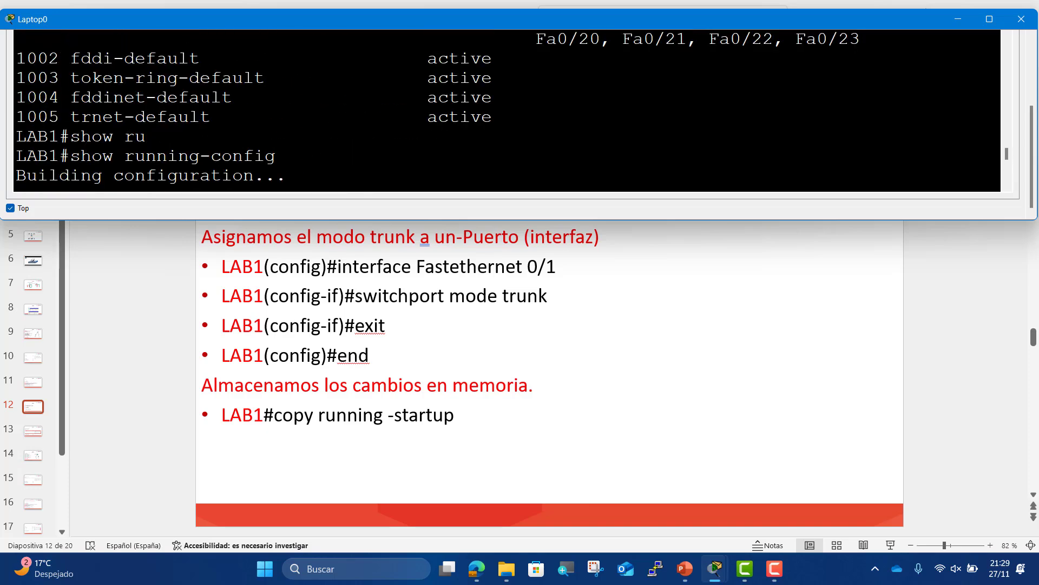
scroll(506, 108, up, 1)
scroll(506, 108, down, 6)
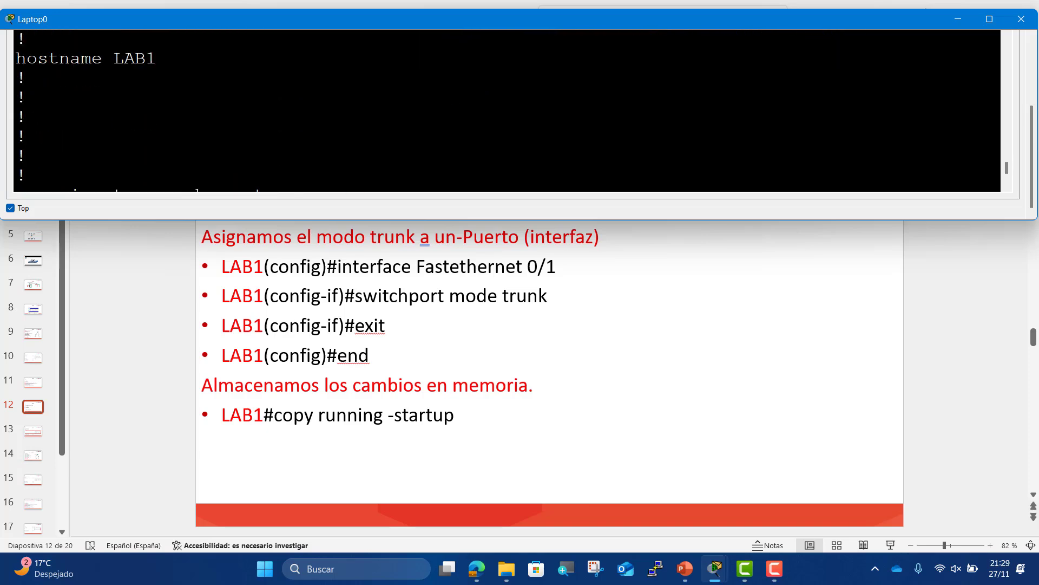
scroll(507, 108, down, 1)
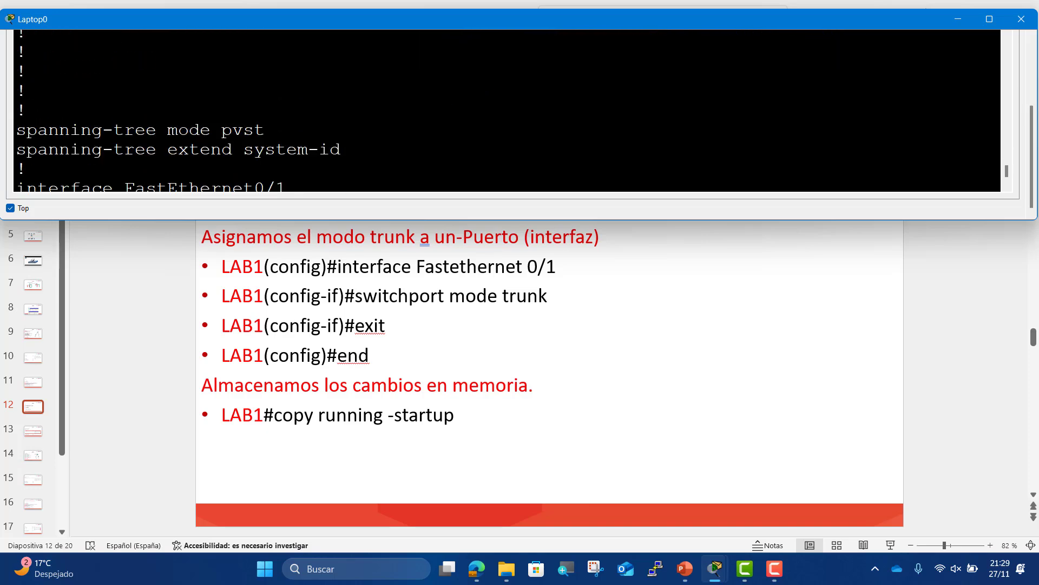
scroll(506, 108, down, 2)
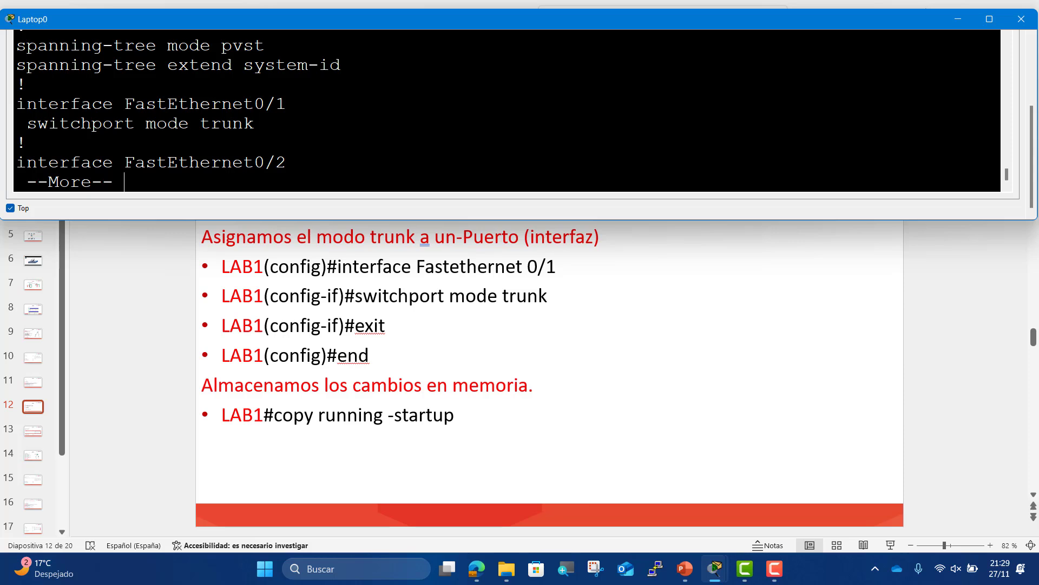
drag(26, 104, 254, 123)
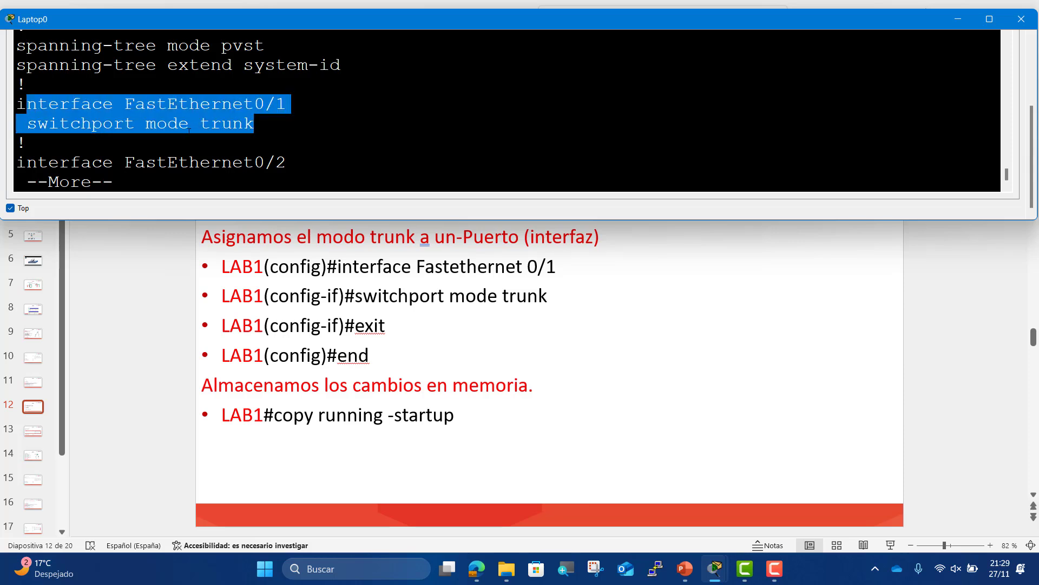
- Page through LAB1's running configuration and check the access VLAN of interfaces FastEthernet0/2 to FastEthernet0/12
key(Return)
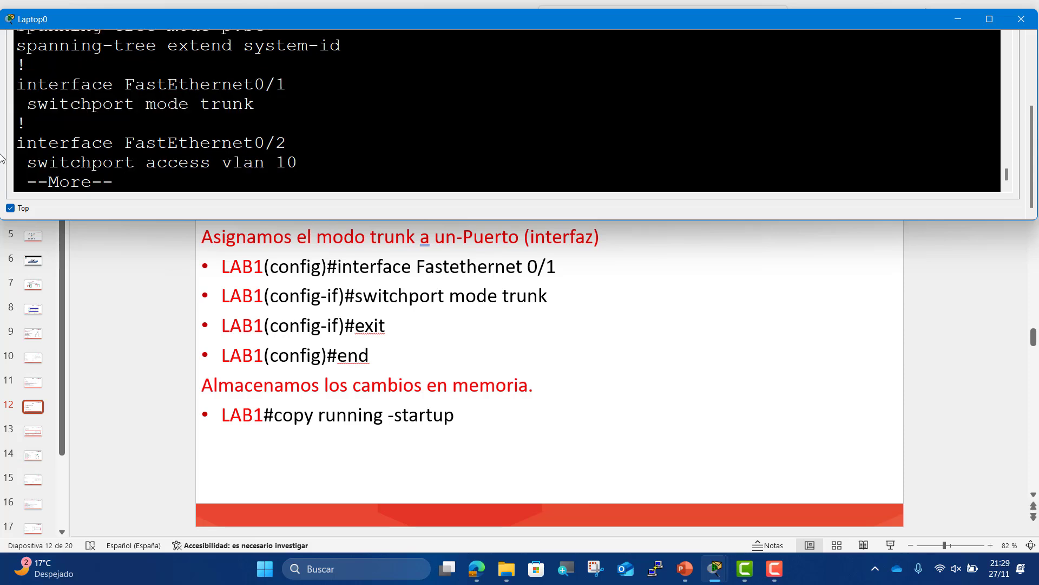
key(Return)
key(Return)
key(Return)
key(Return)
key(Return)
key(Return)
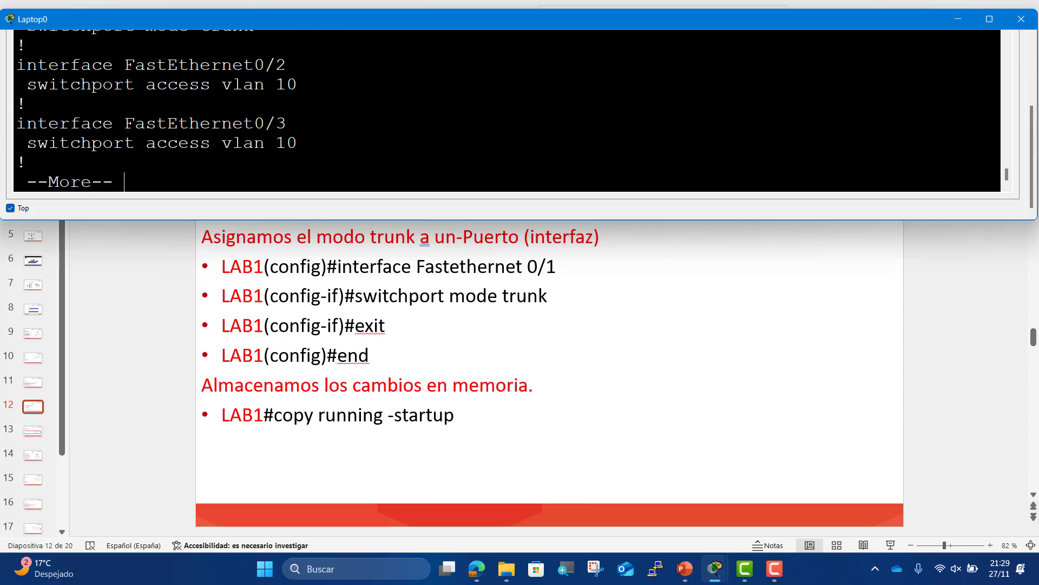
key(Return)
key(Return)
key(Return)
key(Return)
key(Return)
key(Return)
key(Return)
key(Return)
key(Return)
key(Return)
key(Return)
key(Return)
key(Return)
key(Return)
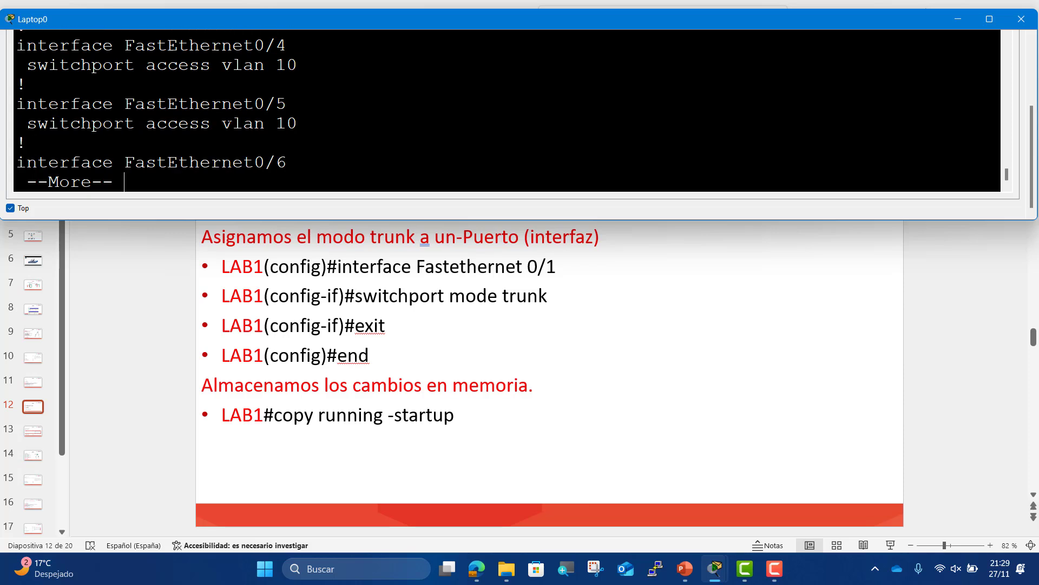
key(Return)
key(Return)
key(Return)
key(Return)
key(Return)
key(Return)
key(Return)
key(Return)
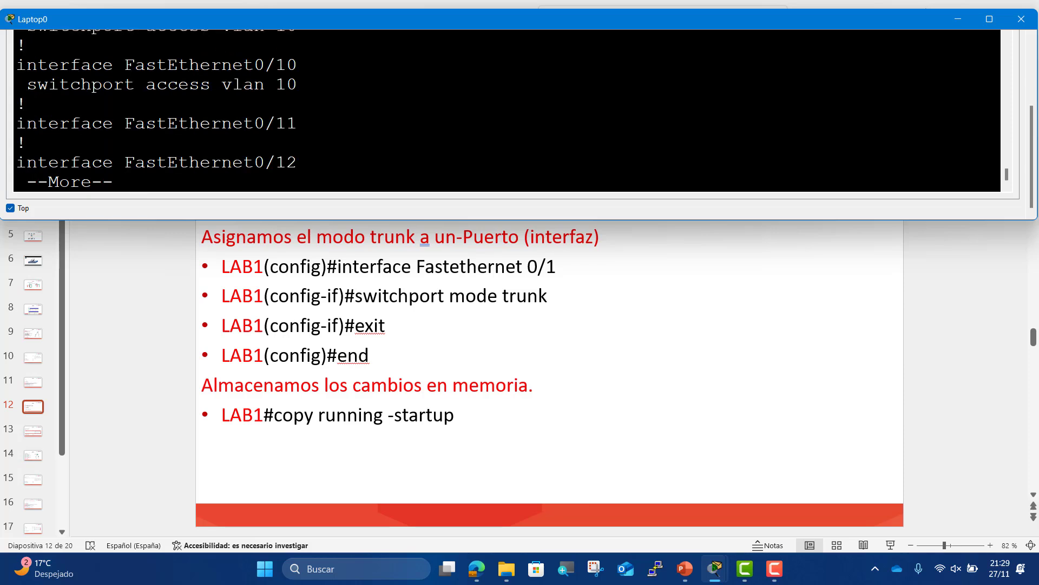
key(Return)
key(Return)
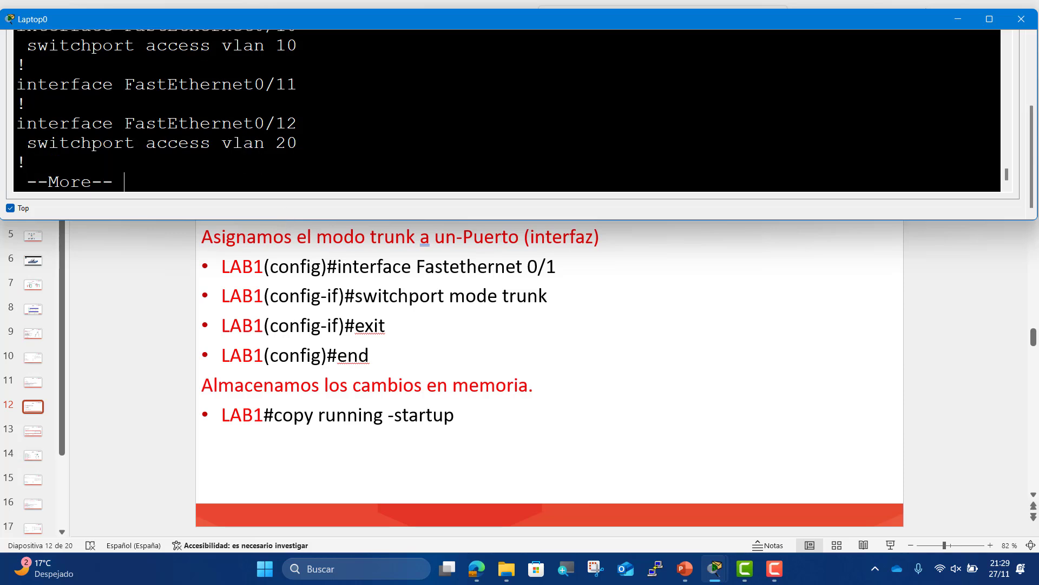
drag(27, 143, 298, 143)
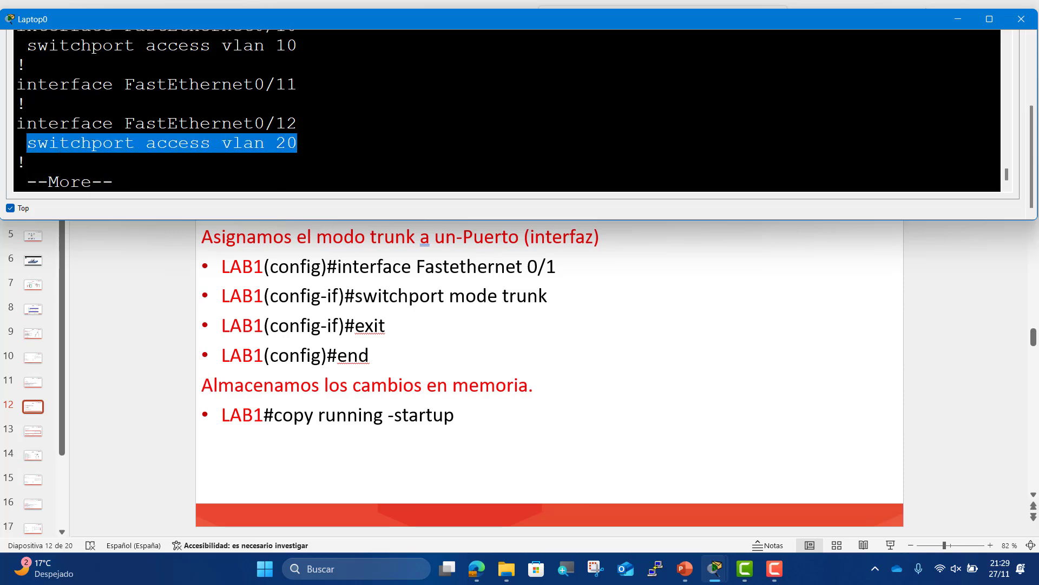
- Continue through the running configuration and compare the VLAN assignments of the ports from FastEthernet0/10 to FastEthernet0/17
key(Return)
key(Return)
key(Return)
key(Return)
key(Return)
key(Return)
key(Return)
key(Return)
key(Return)
key(Return)
key(Return)
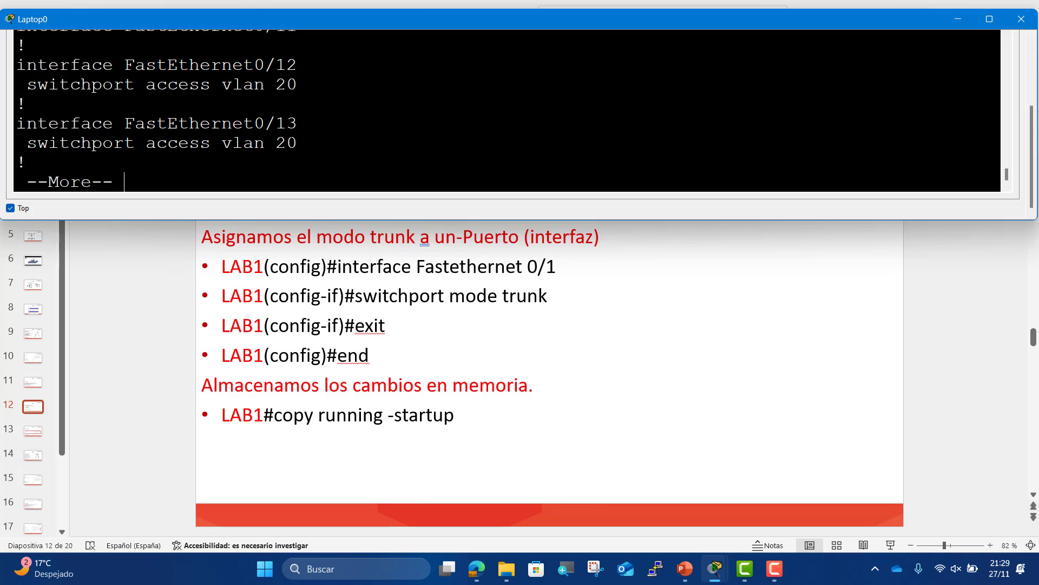
scroll(507, 110, up, 6)
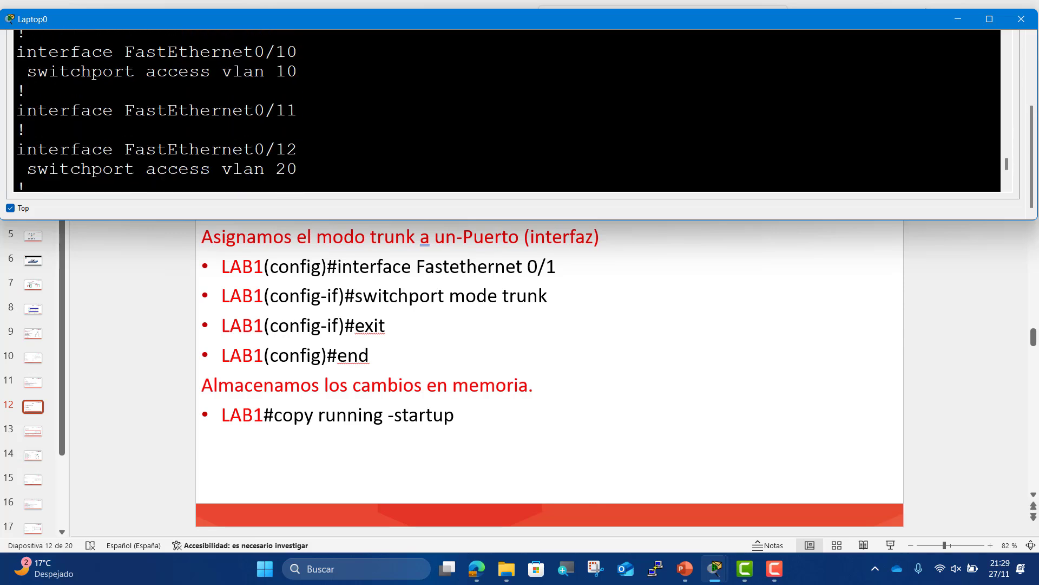
scroll(506, 110, down, 5)
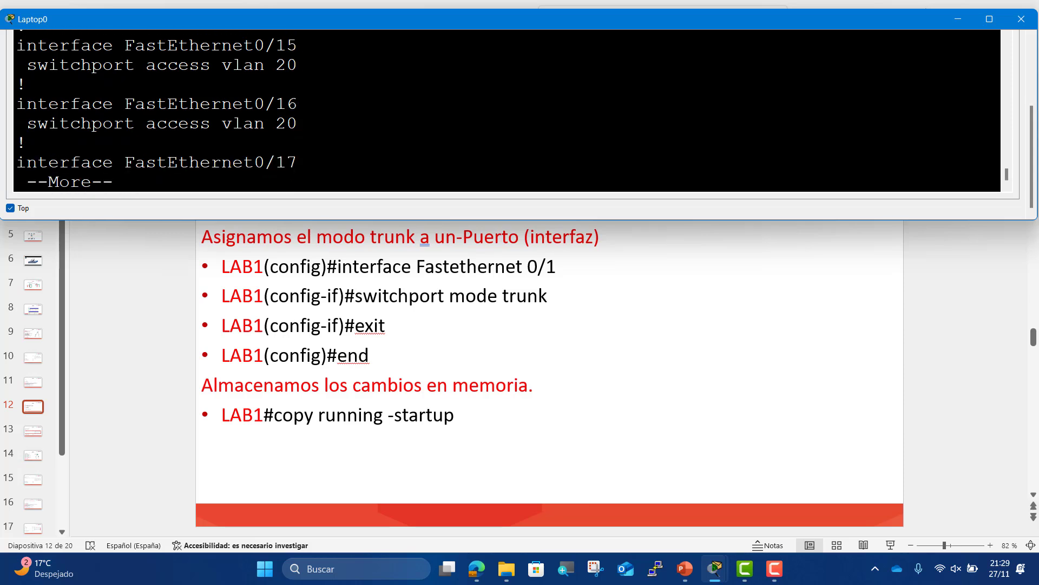
- Page through the rest of the running configuration to its end and return to the LAB1 privileged prompt
key(Return)
key(Return)
key(Return)
key(Return)
key(Return)
key(Return)
key(Return)
key(Return)
key(Return)
key(Return)
key(Return)
key(Return)
key(Return)
key(Return)
key(Return)
key(Return)
key(Return)
key(Return)
key(Return)
key(Return)
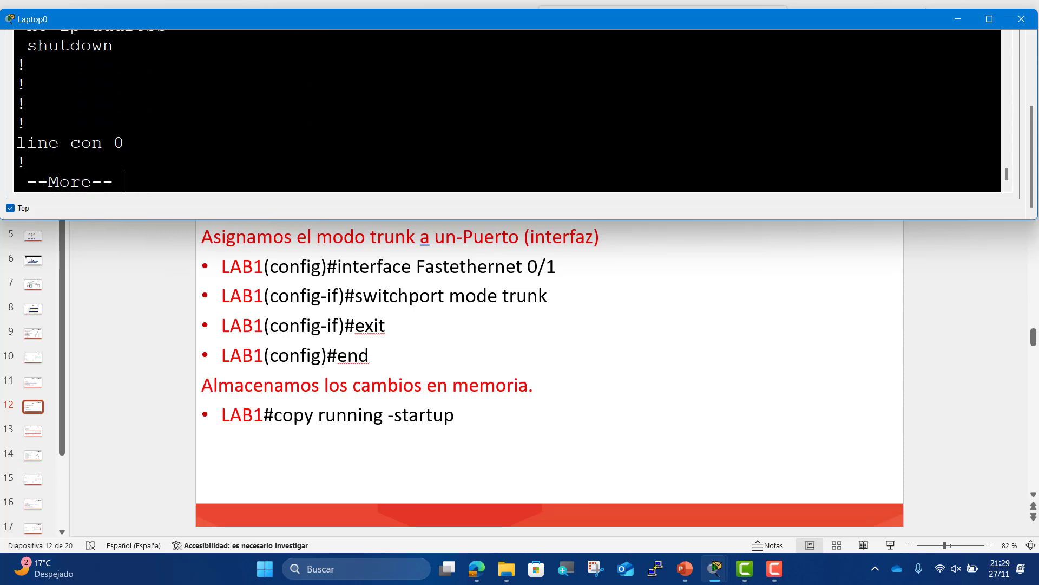
key(Return)
key(Return)
key(Return)
key(Return)
key(Return)
key(Return)
key(Return)
key(Return)
key(Return)
key(Return)
key(Return)
key(Return)
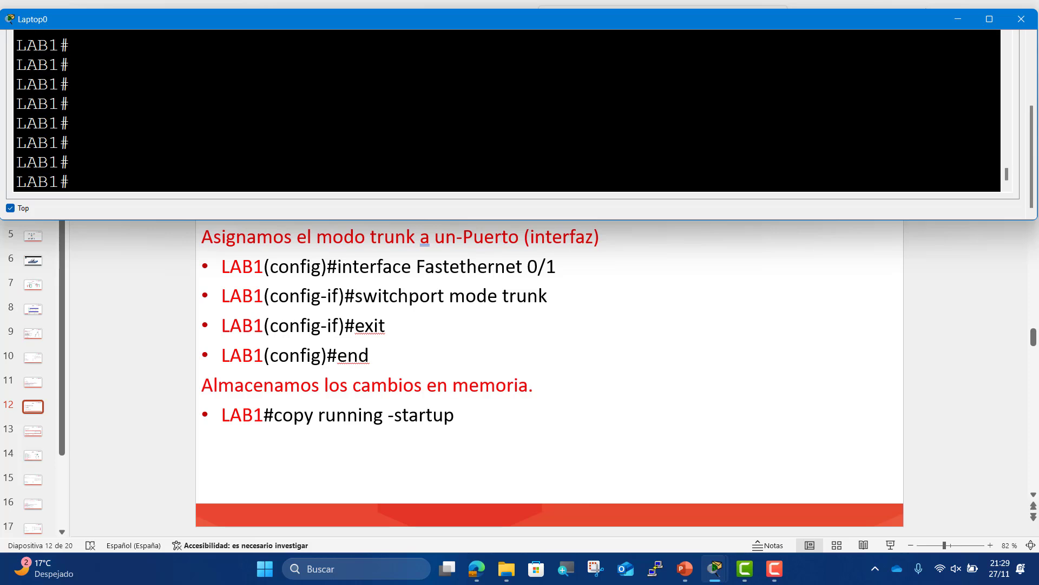
- Save LAB1's running configuration to the startup configuration, accepting the default destination file name
text(copy ru)
key(Tab)
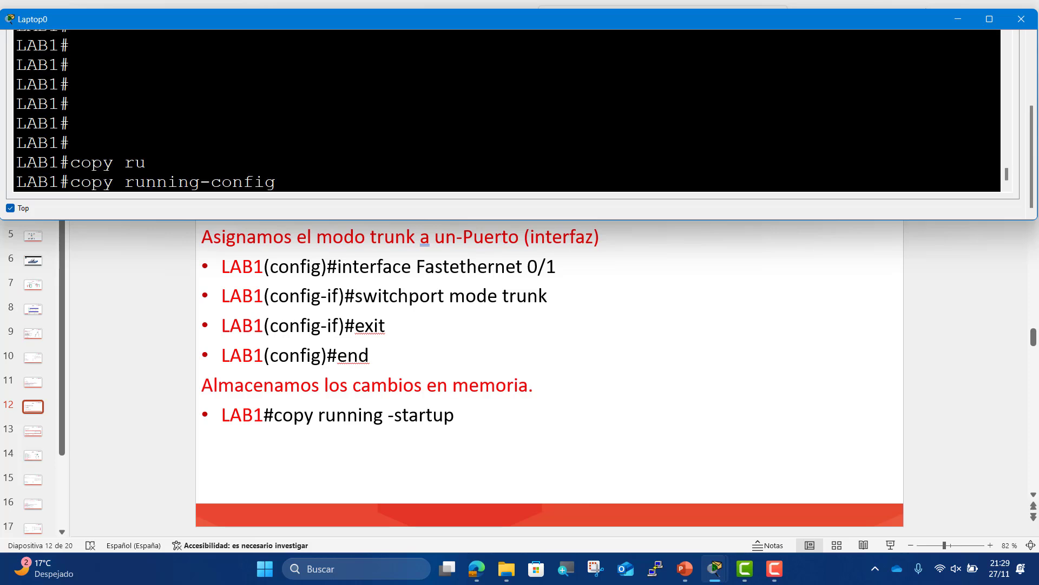
text(st)
key(Tab)
key(Return)
key(Return)
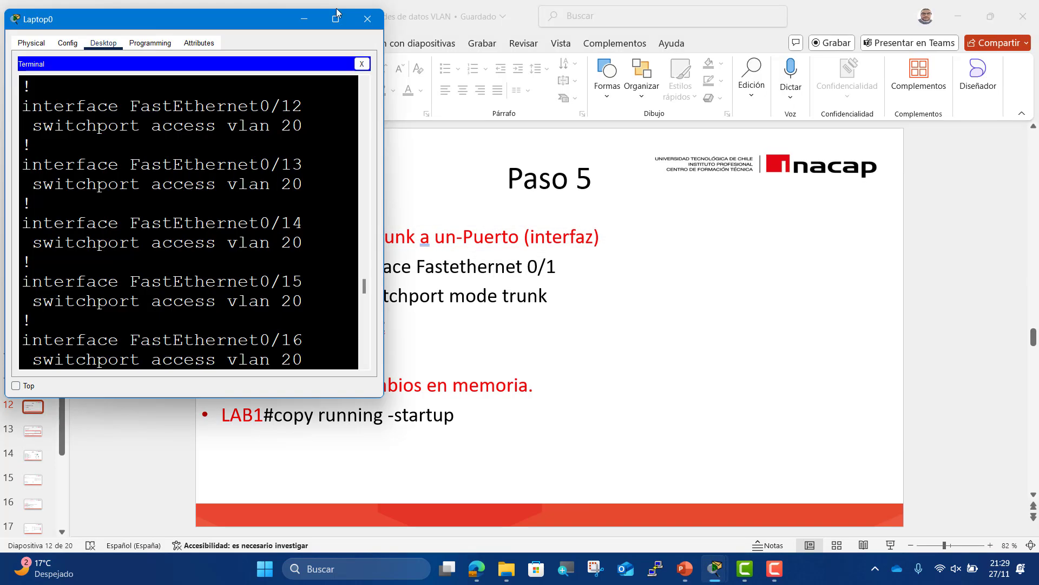
- Switch to the PowerPoint presentation and consult the Paso 7 slide on configuring the VLANs on the second switch
click(649, 274)
scroll(664, 282, down, 1)
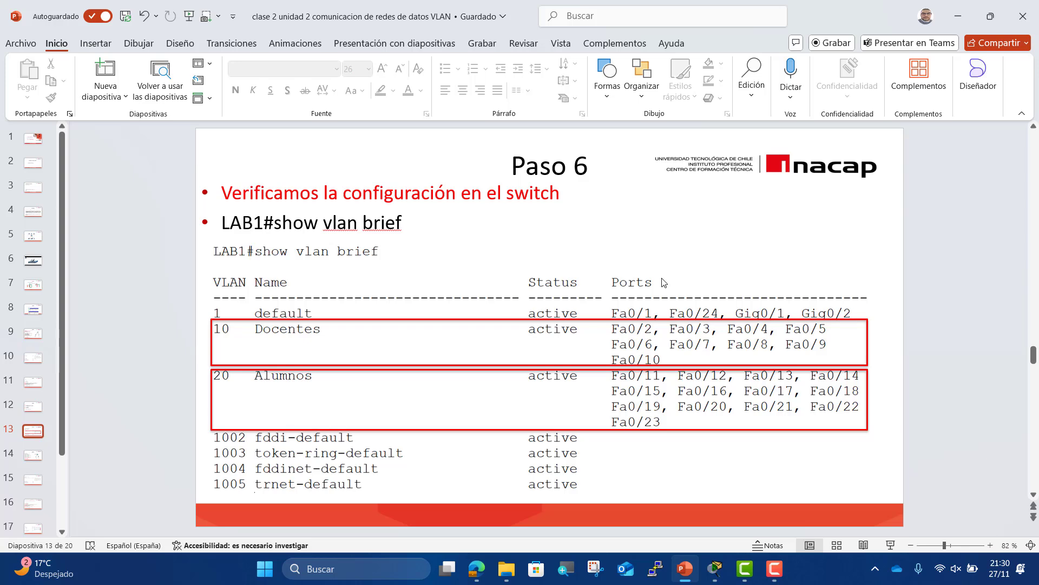
scroll(663, 282, down, 1)
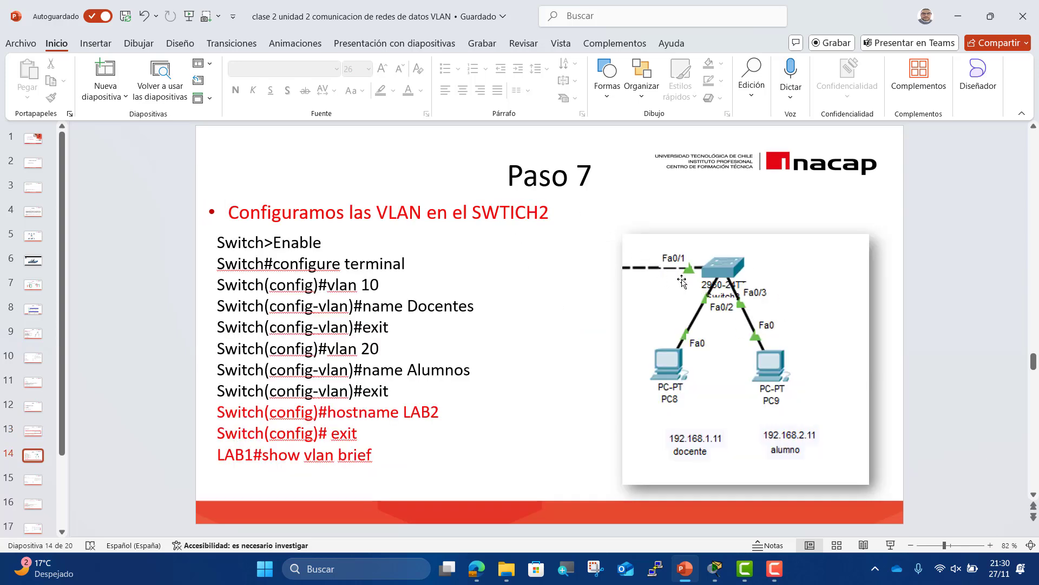
- In Cisco Packet Tracer, move the laptop's console cable from Switch5 to Switch7 and place Laptop0 beside Switch7
click(714, 569)
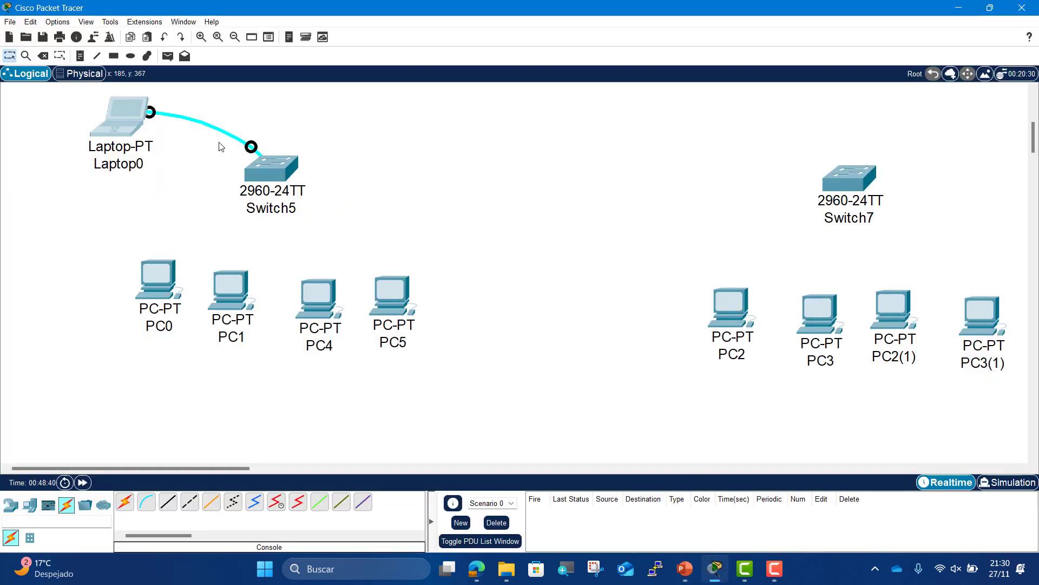
click(251, 147)
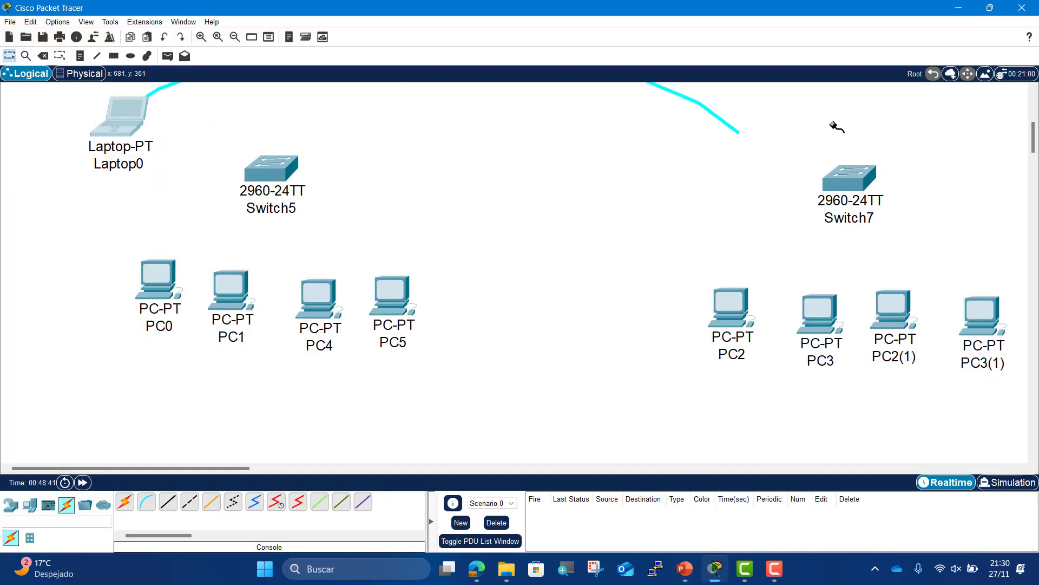
click(848, 177)
click(857, 195)
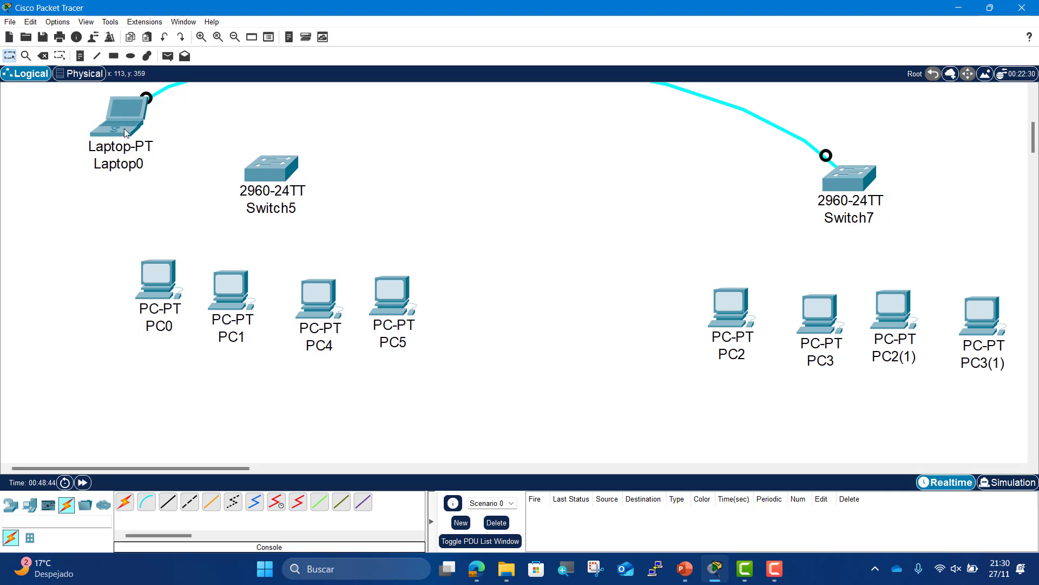
drag(124, 128, 694, 160)
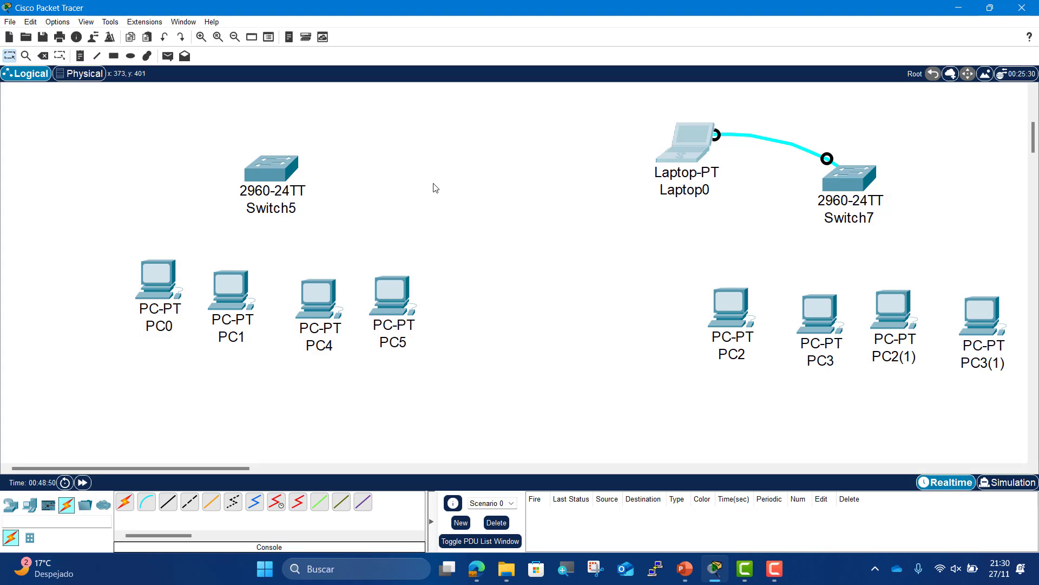
- Open a terminal session on Laptop0 to reach the console of Switch7
click(687, 153)
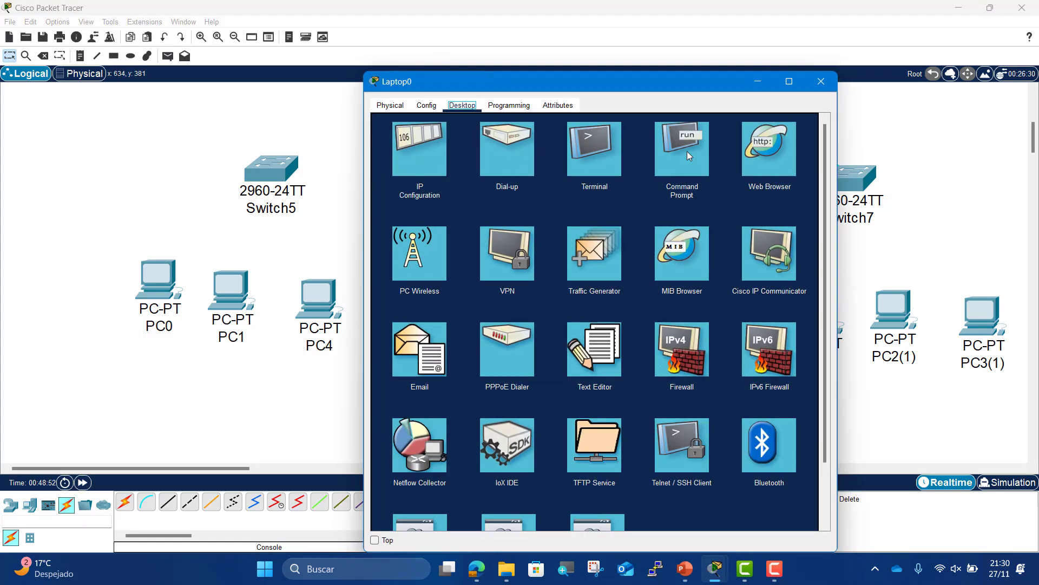
click(606, 154)
click(771, 233)
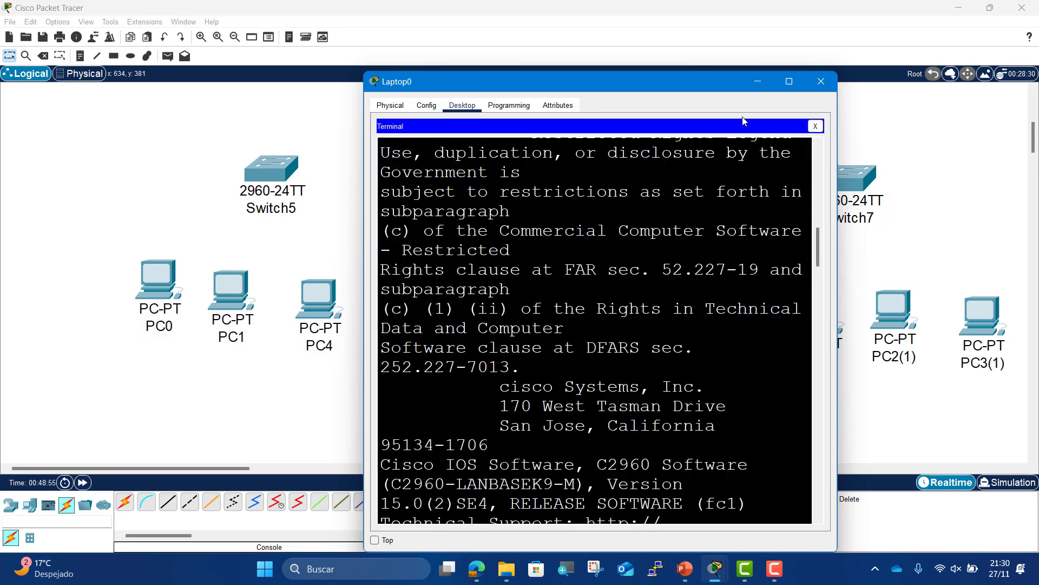
- Start the Switch7 console session and arrange Laptop0's terminal as a wide, short window that stays on top
drag(564, 76, 452, 34)
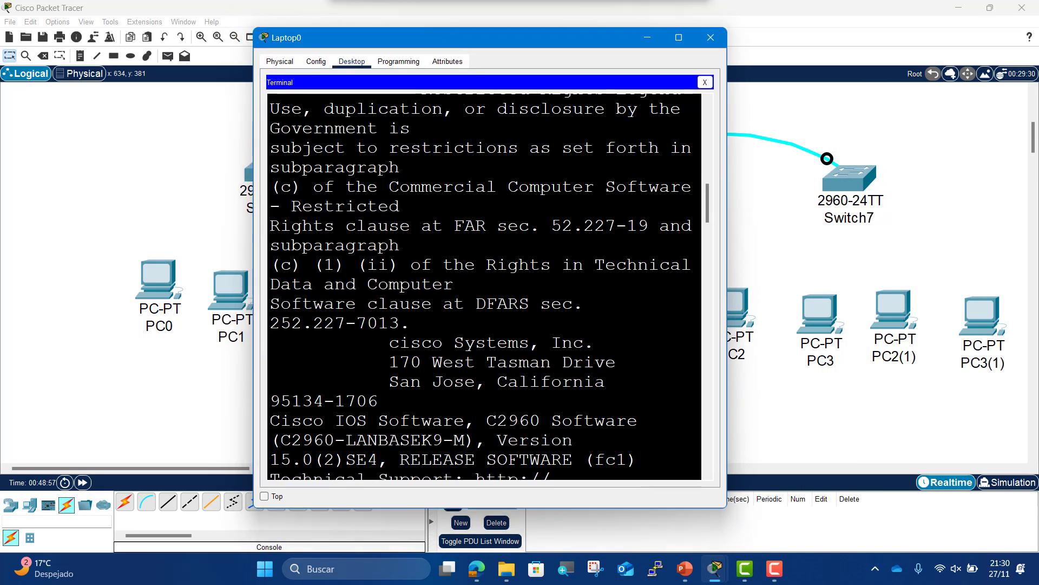
drag(727, 178, 1017, 178)
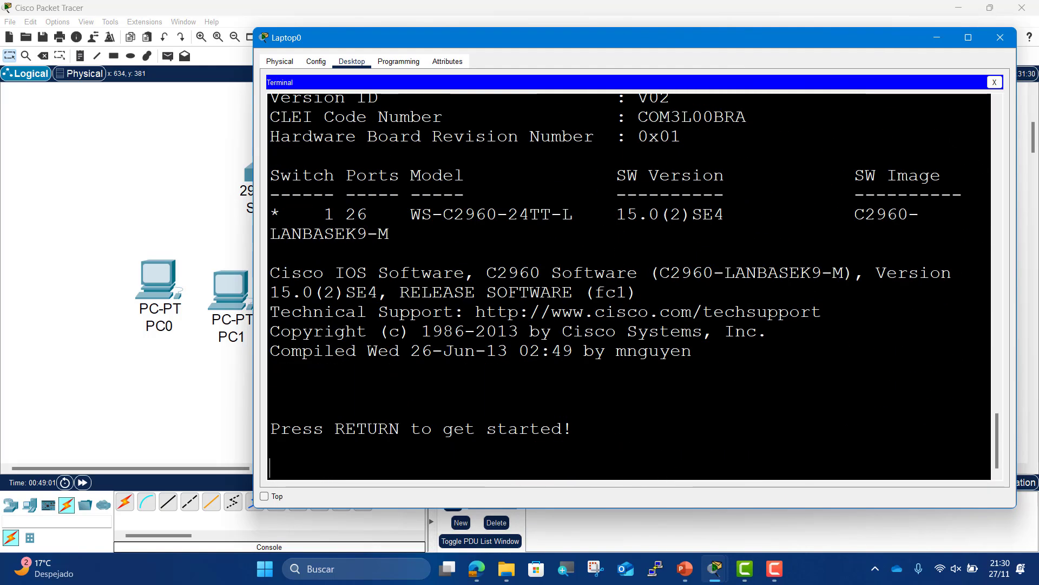
key(Return)
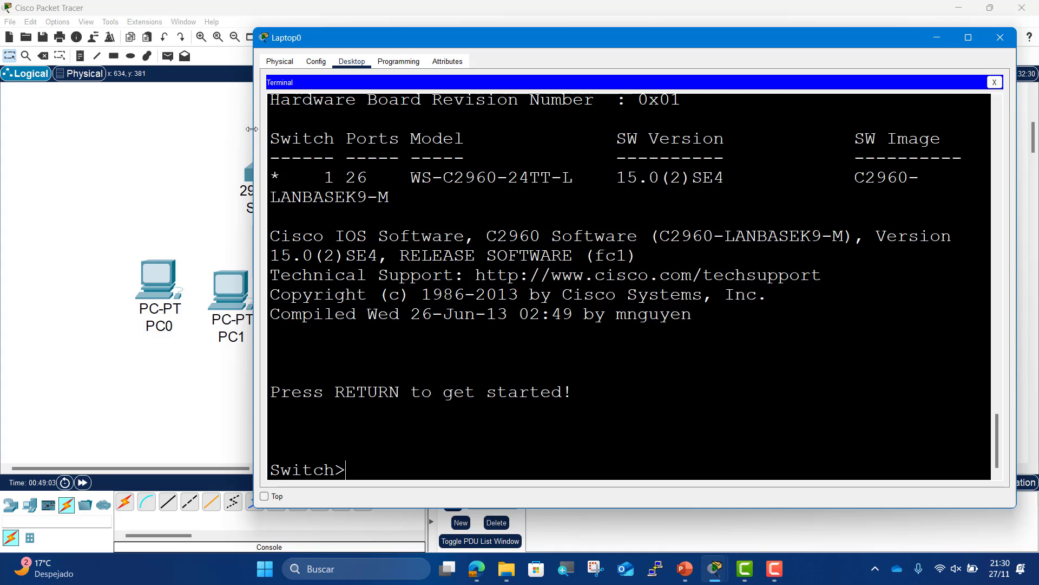
drag(253, 130, 22, 74)
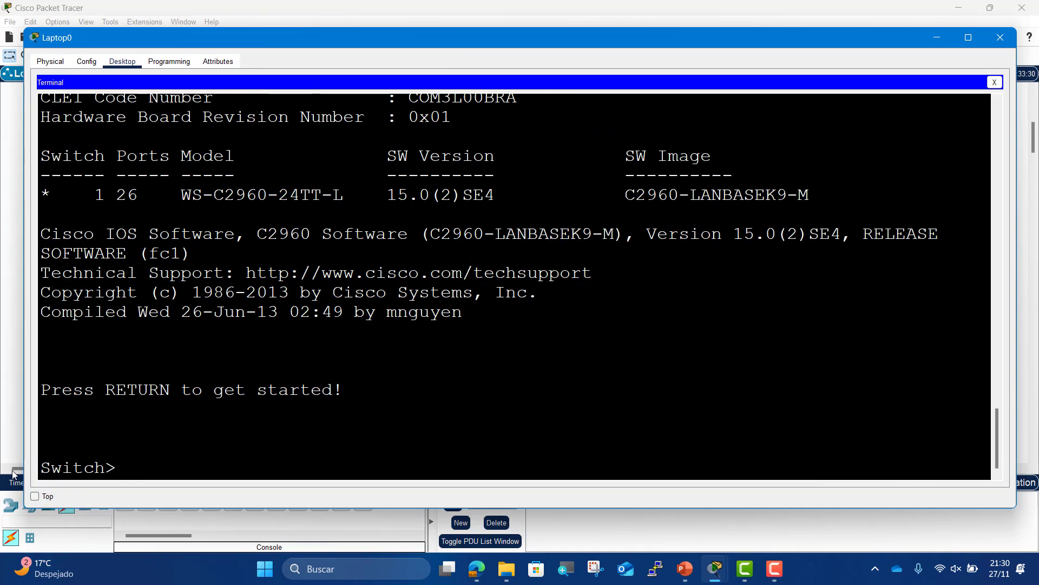
click(45, 497)
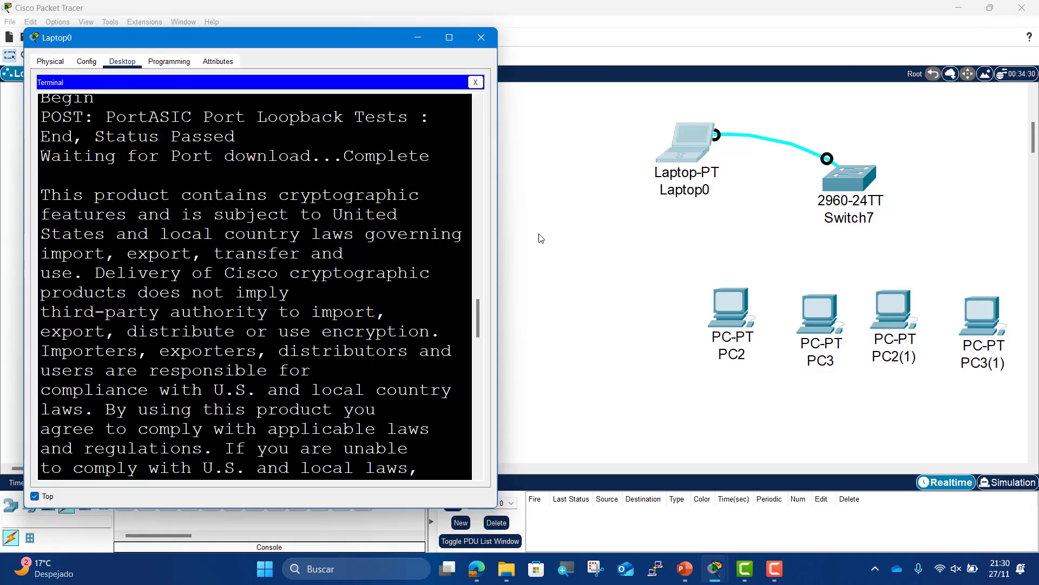
drag(499, 217, 1035, 232)
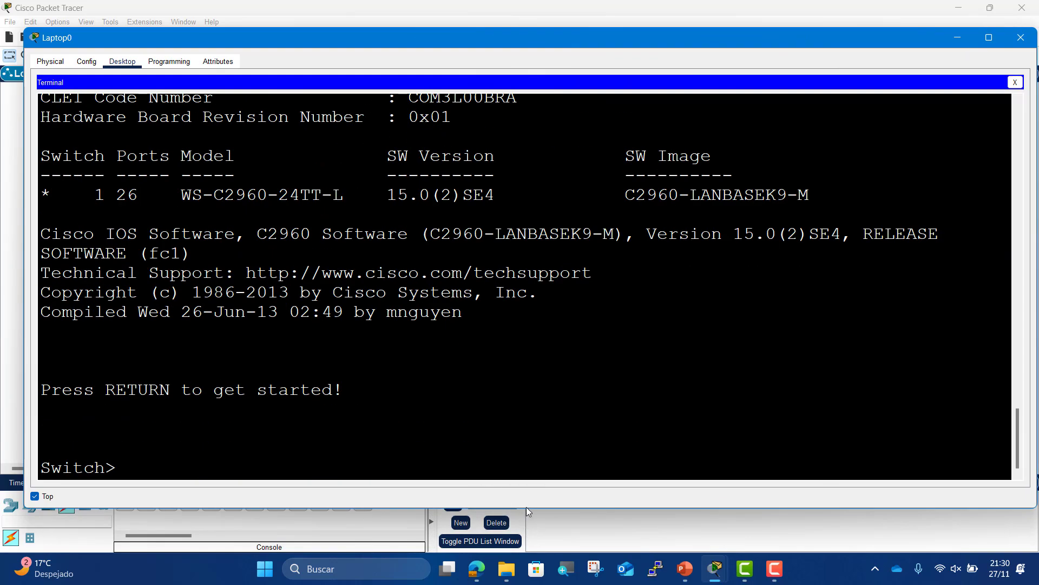
drag(530, 507, 579, 205)
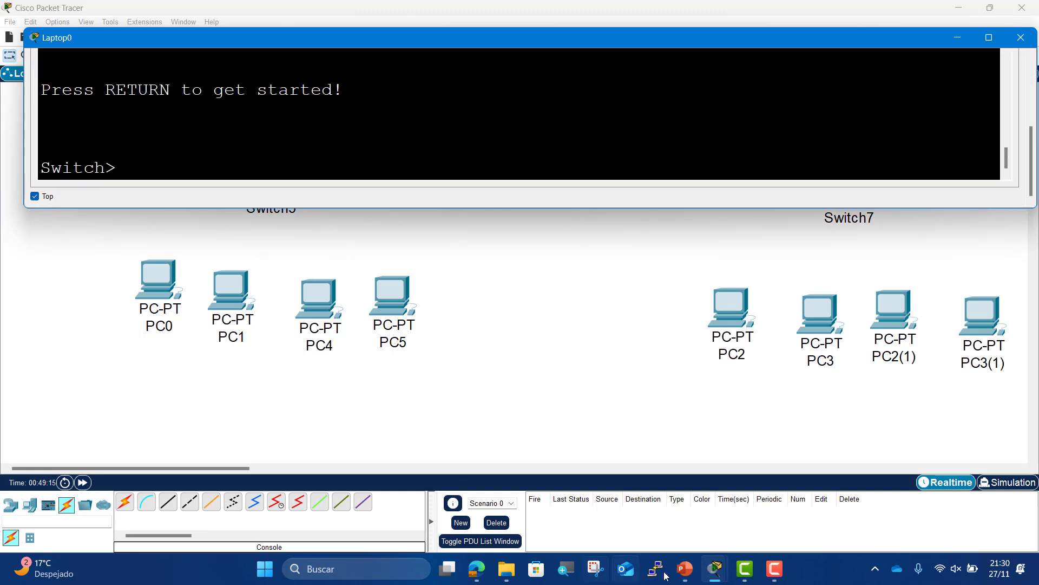
- Show the PowerPoint VLAN slide for the second switch behind the terminal, and enter privileged and global configuration mode with enable and configure terminal
click(684, 568)
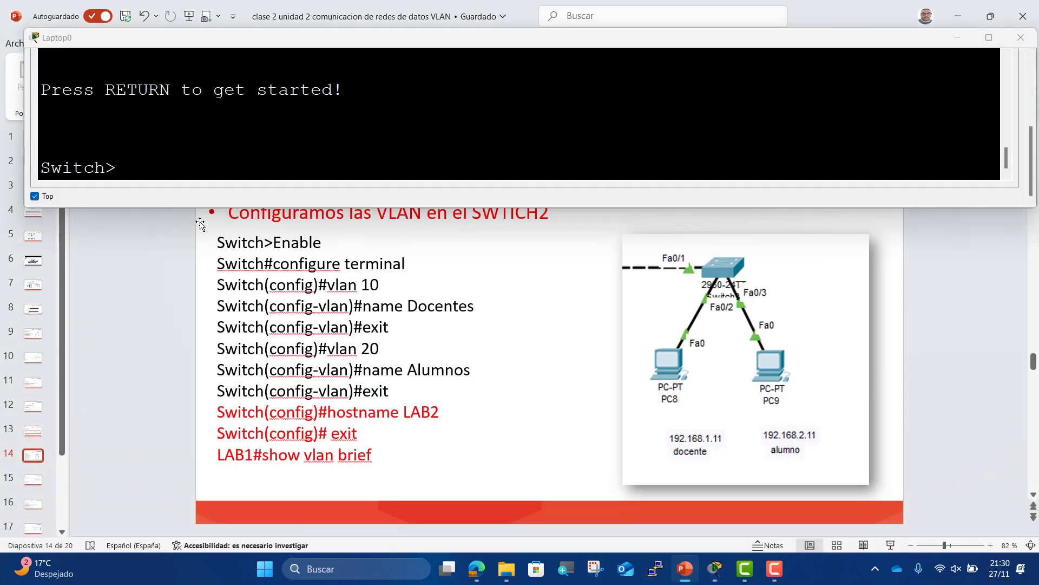
click(152, 186)
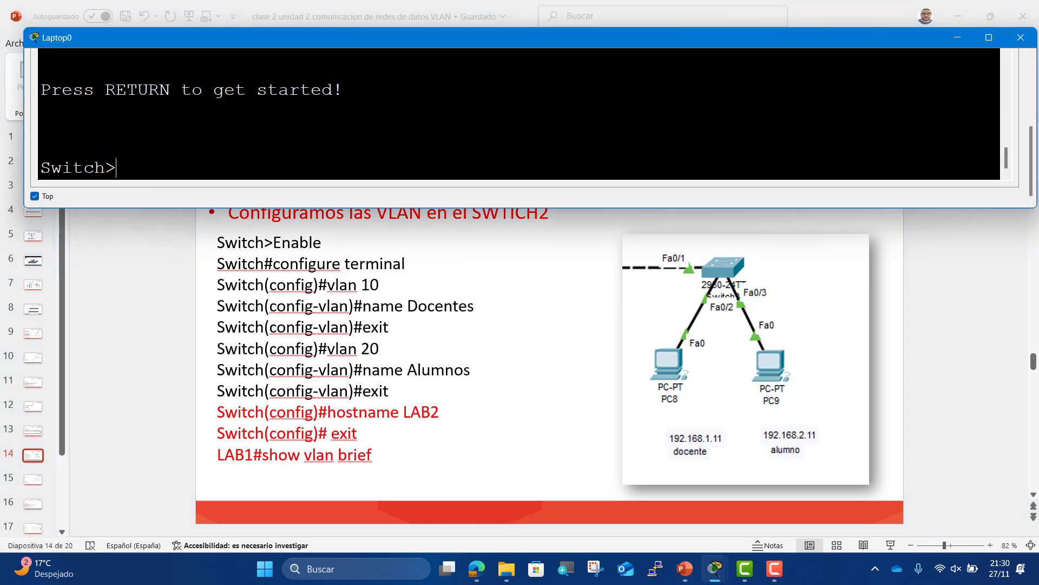
text(ena)
key(Tab)
key(Return)
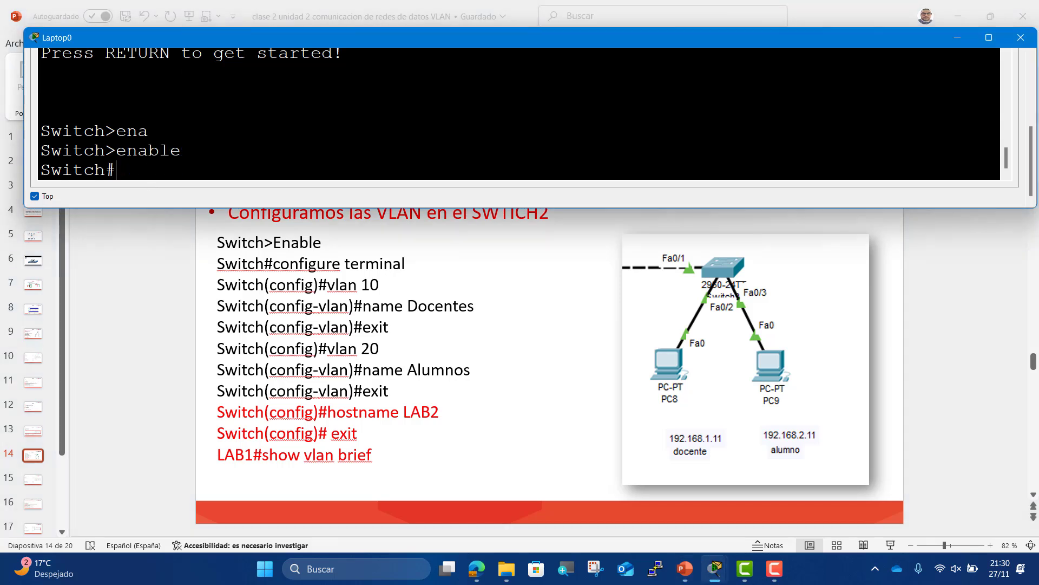
text(conf)
key(Tab)
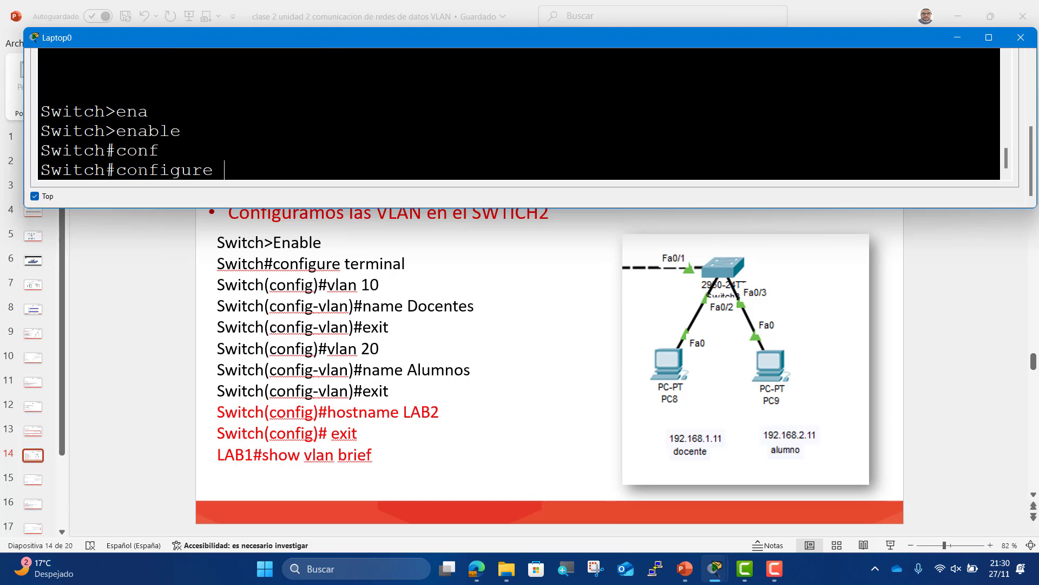
text(t)
key(Tab)
key(Return)
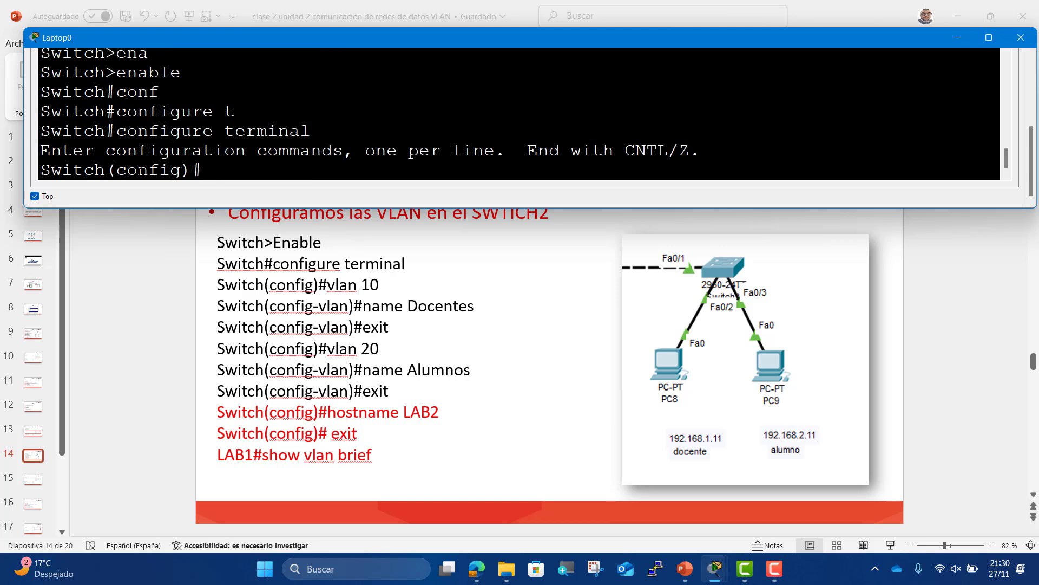
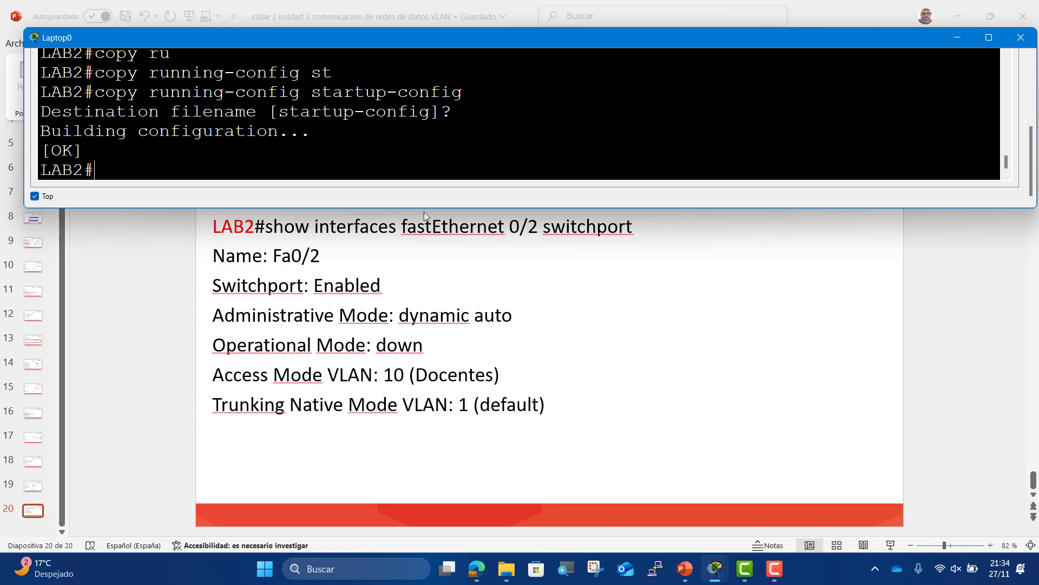
- Move the terminal clear of the Verificar las interfaces slide and try to run show interfaces 0/2 switchport on LAB2
drag(455, 49, 517, 341)
drag(513, 179, 476, 13)
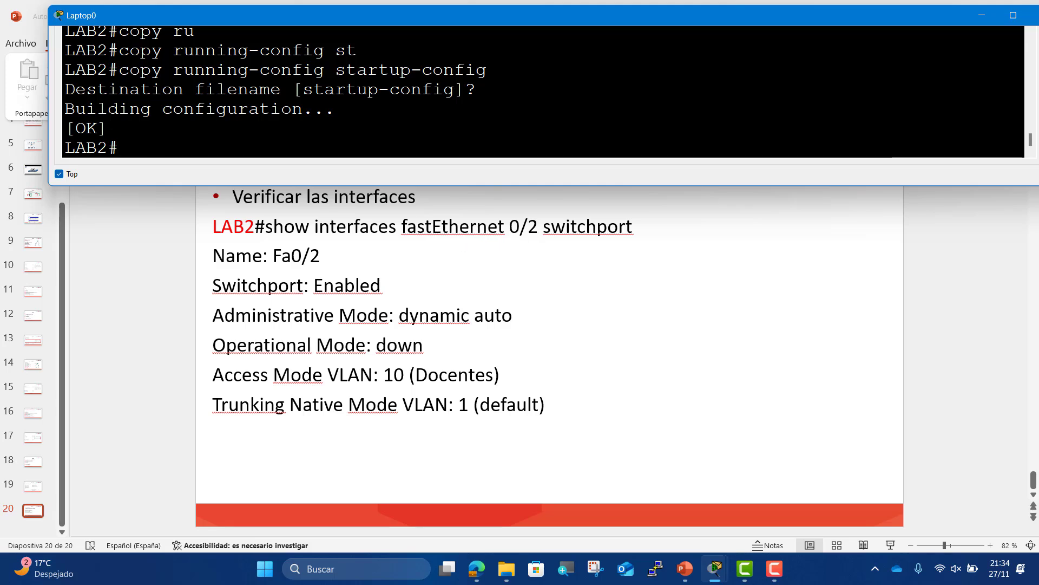
text(sho)
key(Tab)
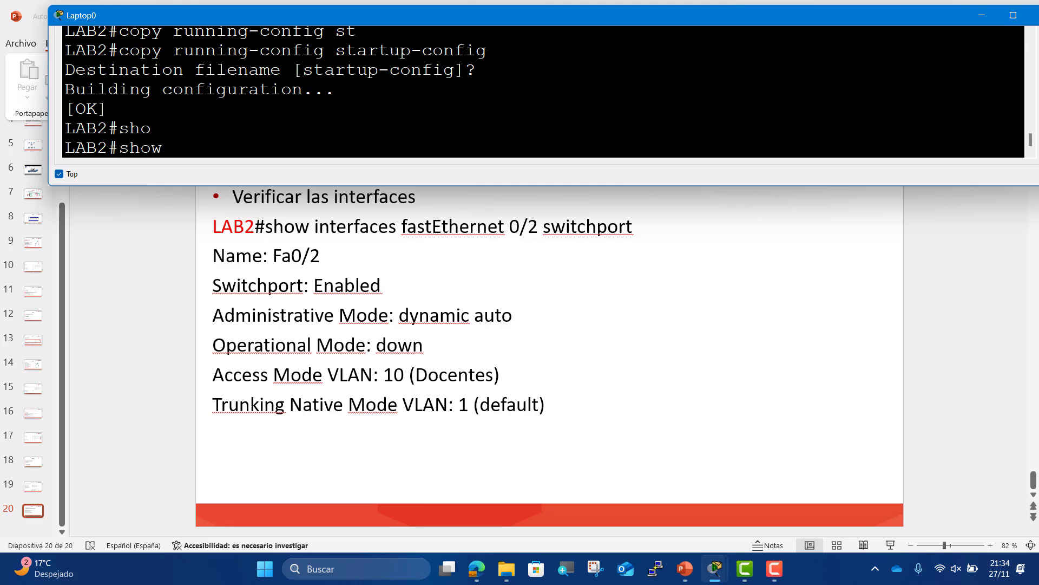
text(i)
key(Tab)
key(BackSpace)
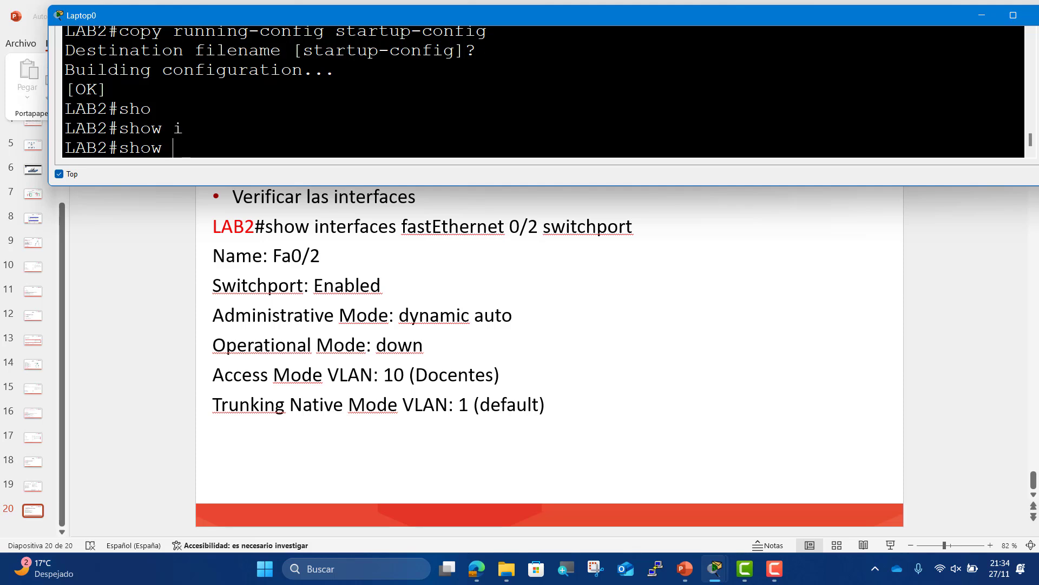
text(i)
key(Tab)
text(n)
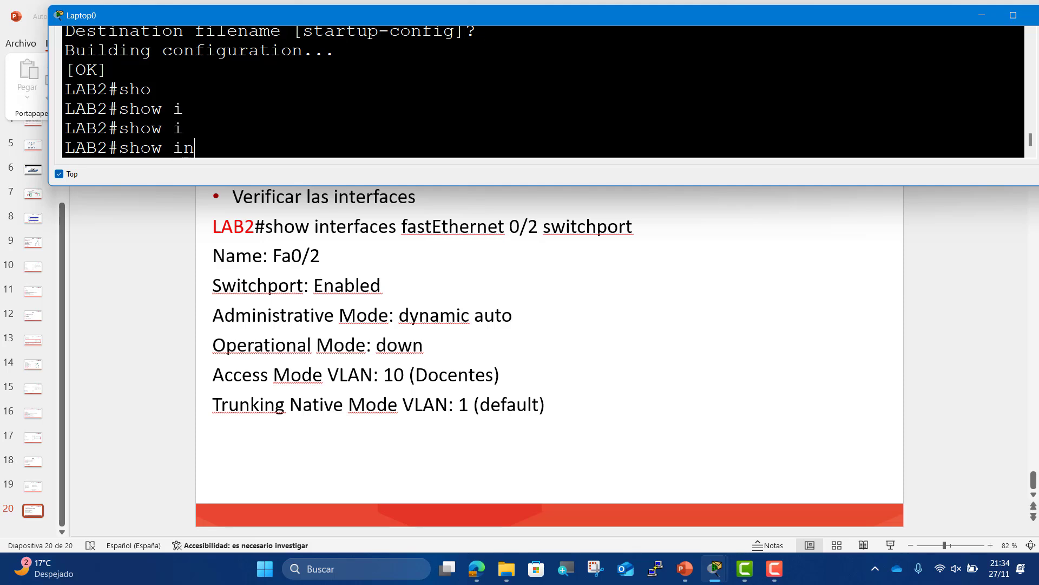
key(Tab)
text(0)
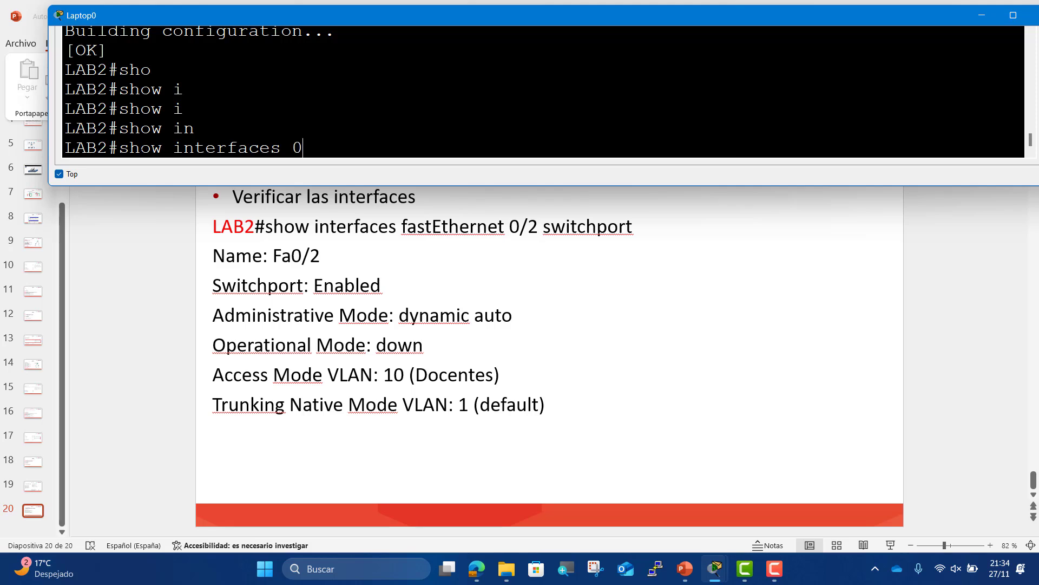
text(/2)
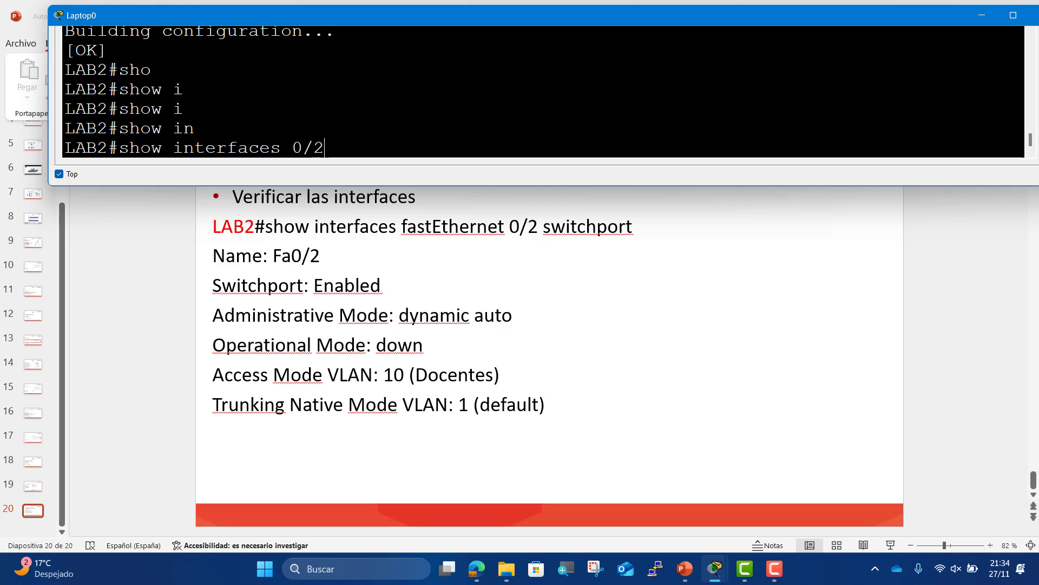
text( sw)
key(Tab)
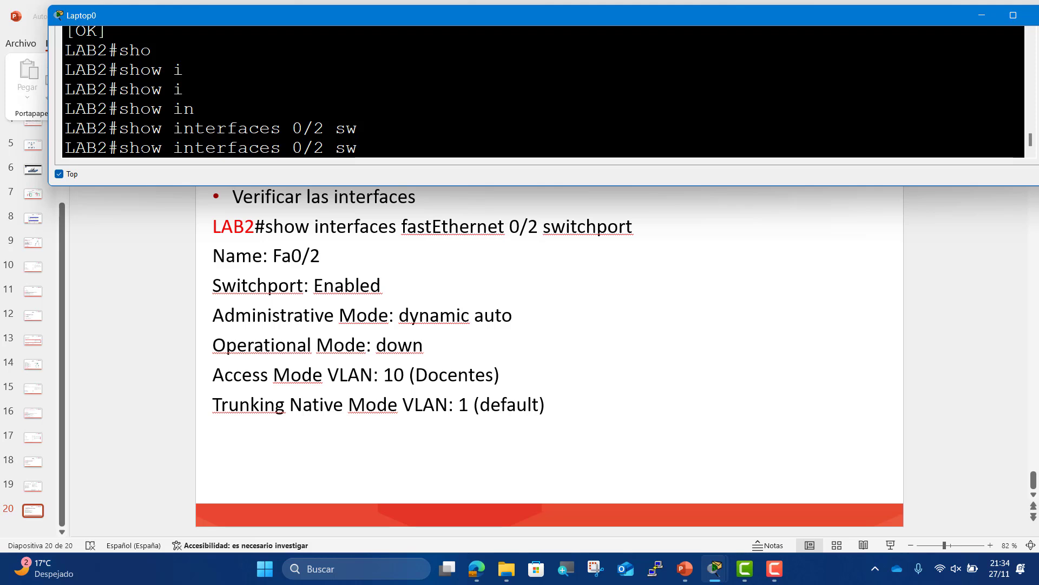
text(itc)
text(h)
key(Tab)
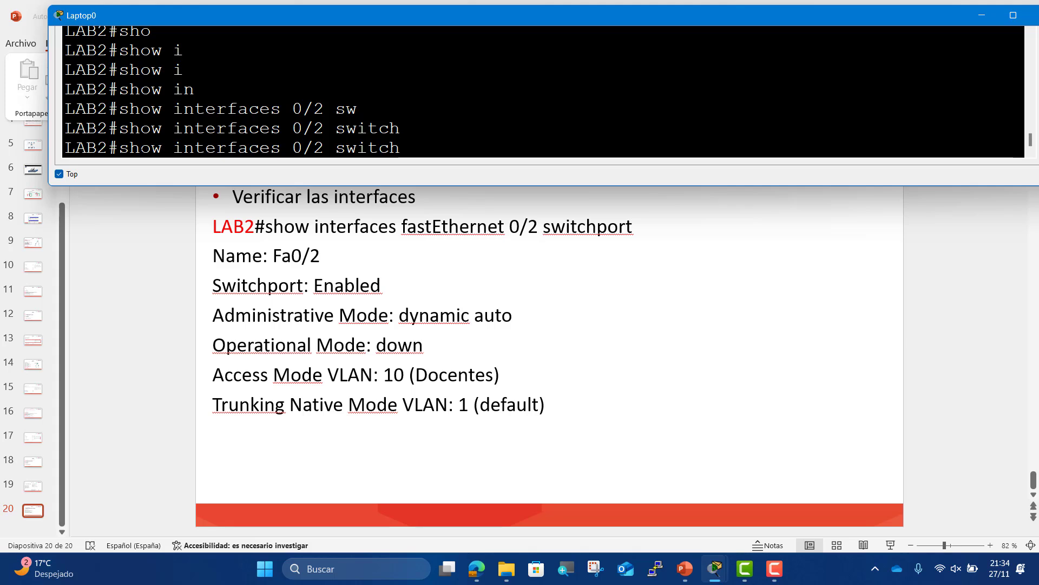
text(port)
key(Return)
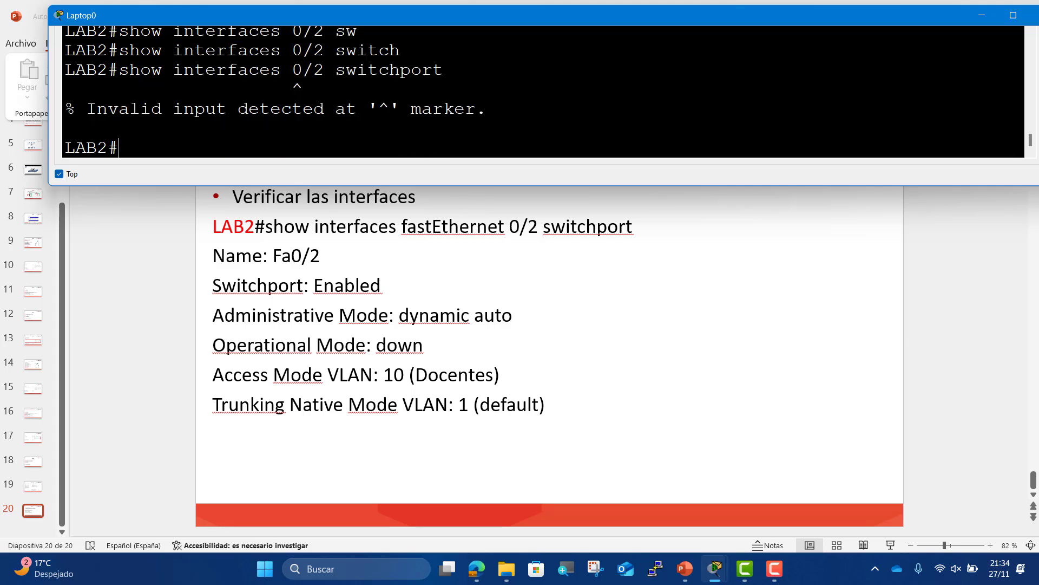
- Try to run the interface query on LAB2 without the switchport keyword, as show interfaces 0/2
key(Up)
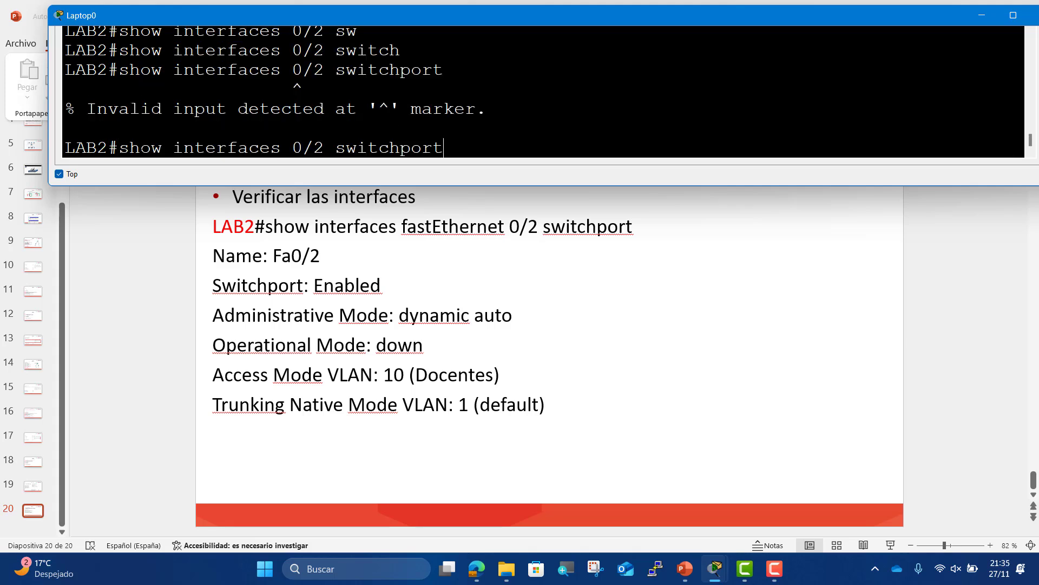
key(BackSpace)
key(BackSpace)
key(BackSpace)
key(BackSpace)
key(BackSpace)
key(BackSpace)
key(BackSpace)
key(BackSpace)
key(BackSpace)
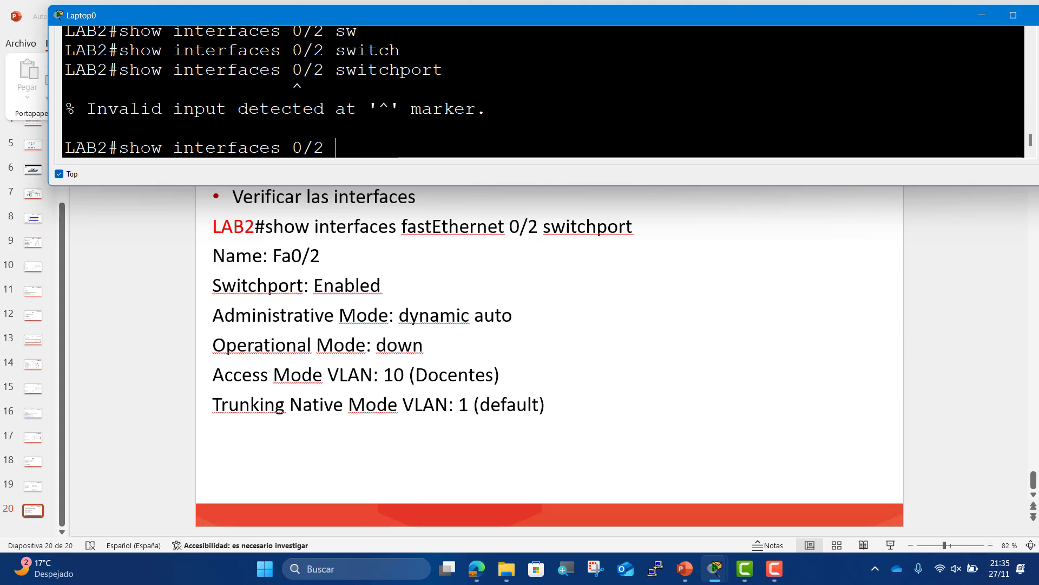
key(Return)
scroll(541, 92, up, 2)
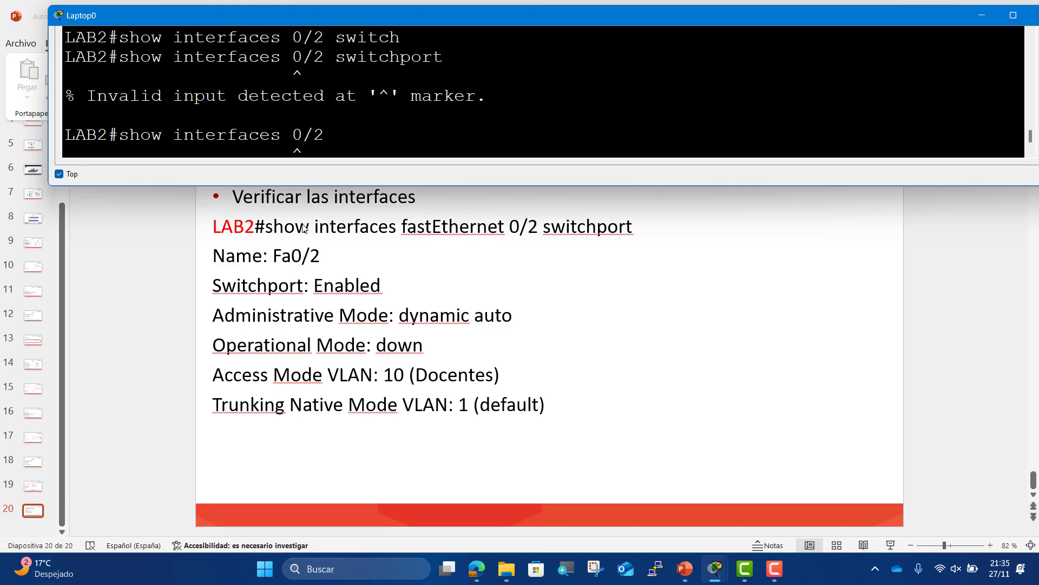
scroll(274, 219, up, 1)
scroll(274, 220, down, 1)
click(334, 284)
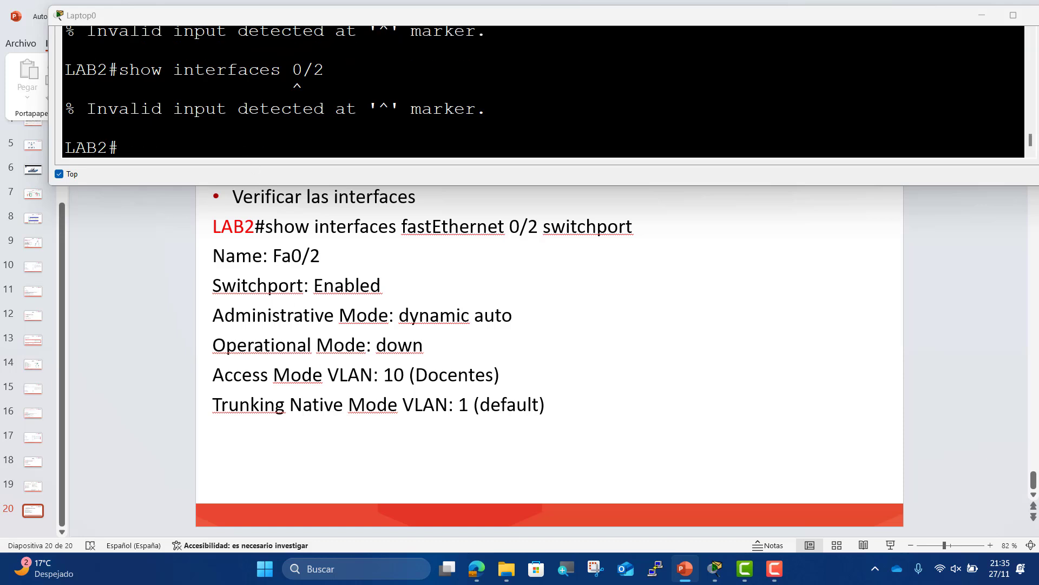
- Run show interfaces fastEthernet 0/2 on LAB2 and examine the beginning of its output
key(Up)
click(335, 130)
key(Up)
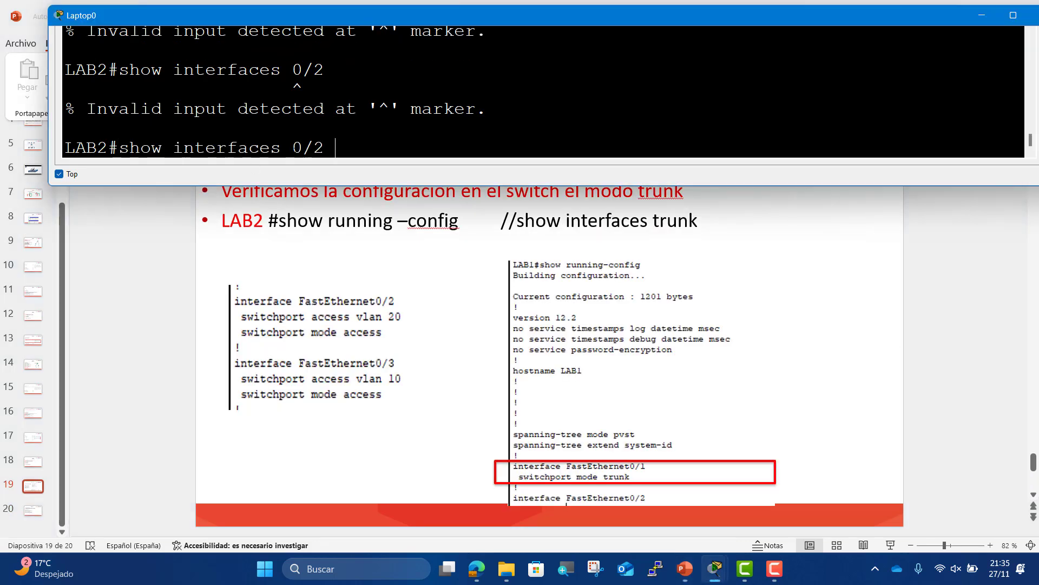
scroll(458, 263, down, 1)
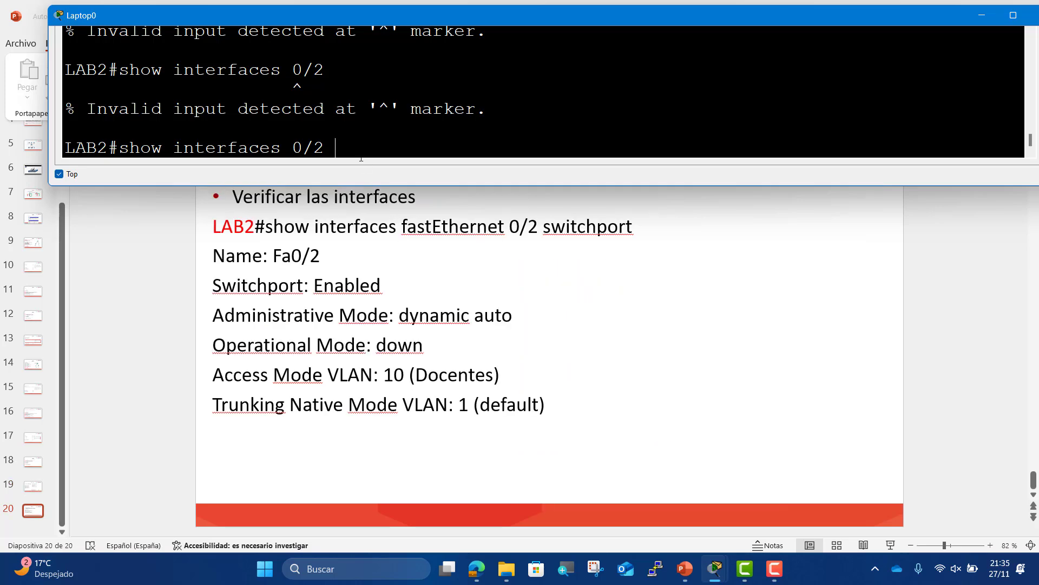
key(BackSpace)
key(BackSpace)
key(BackSpace)
key(BackSpace)
text(f)
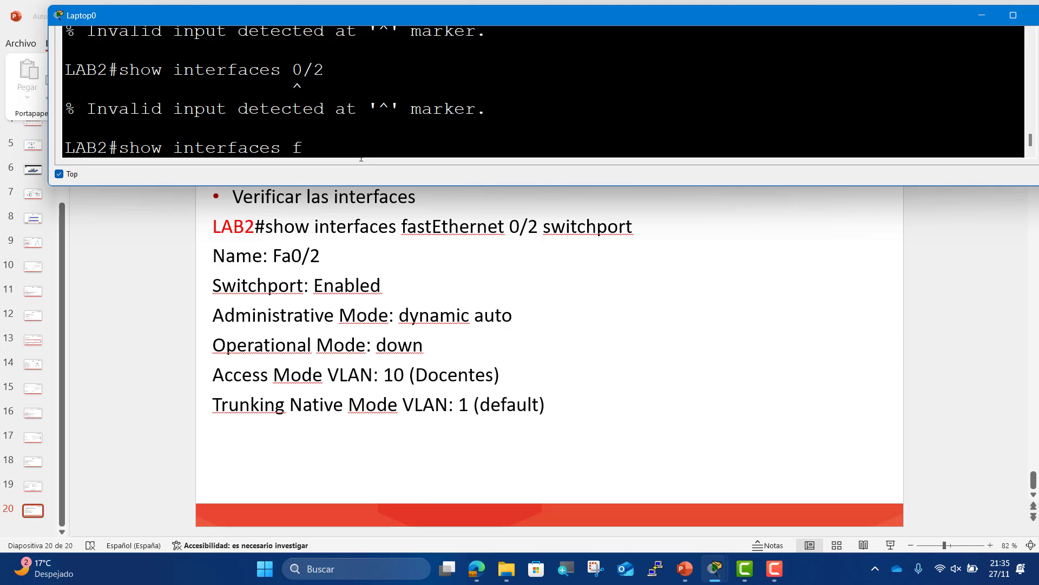
text(a)
key(Tab)
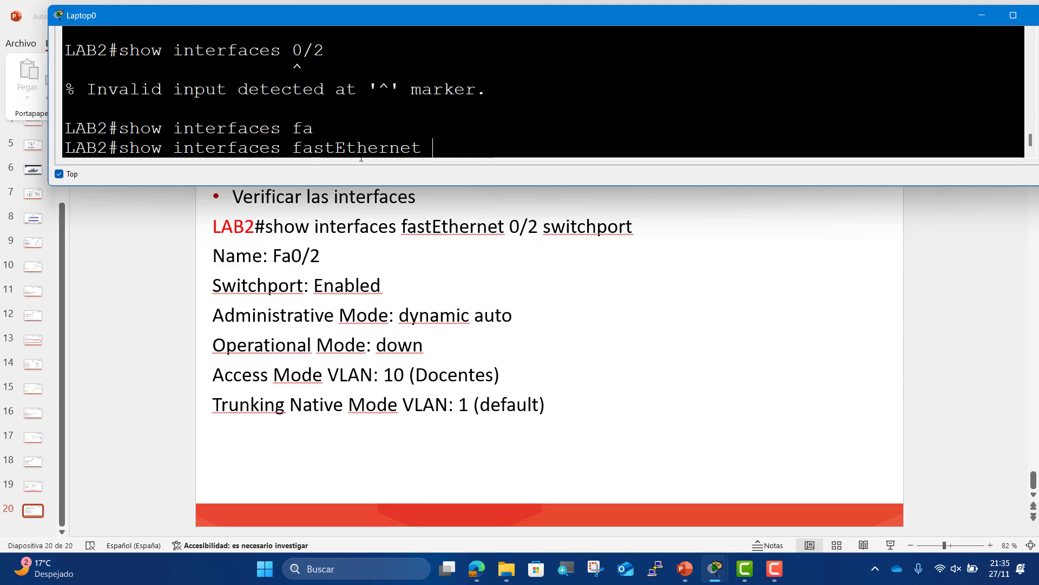
text(0/)
key(Tab)
text(2 )
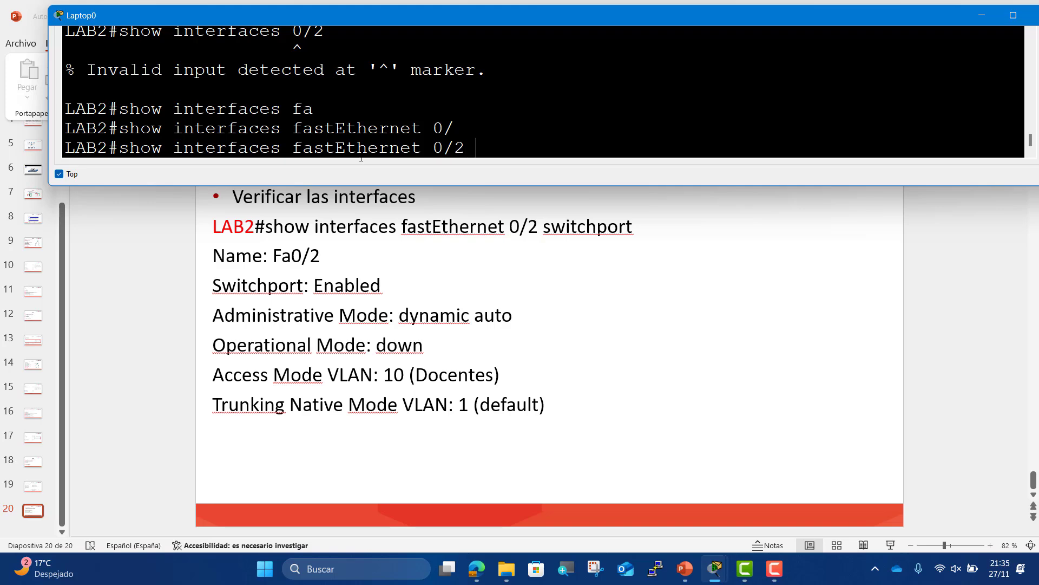
text(s)
key(Tab)
key(BackSpace)
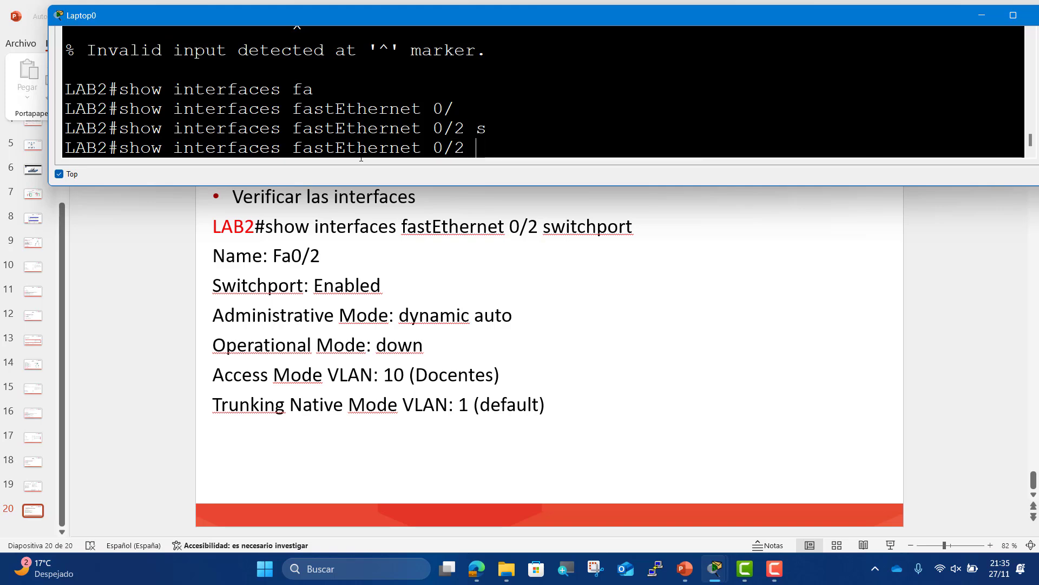
key(Return)
scroll(361, 156, up, 6)
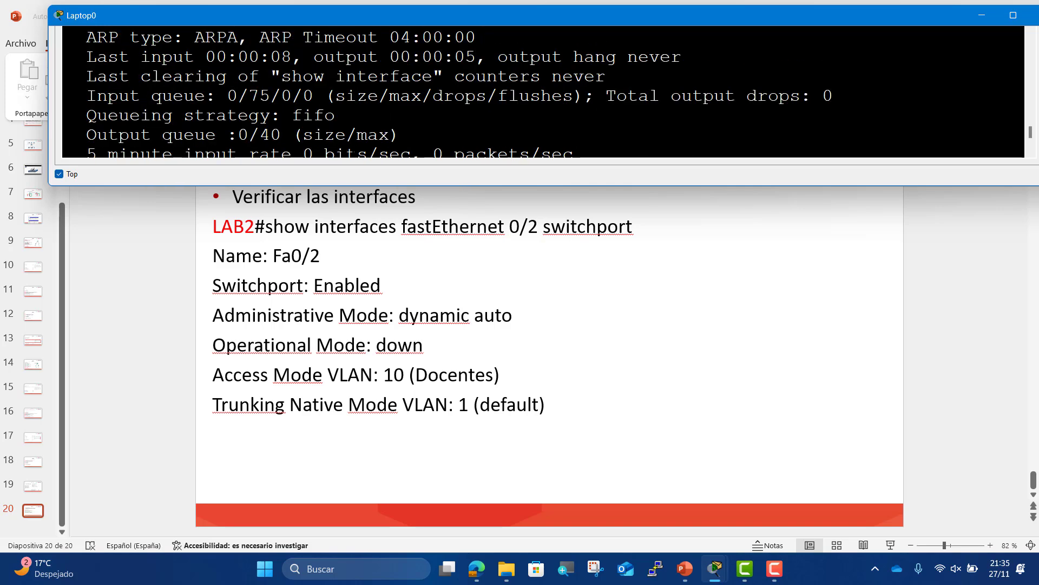
scroll(543, 92, up, 2)
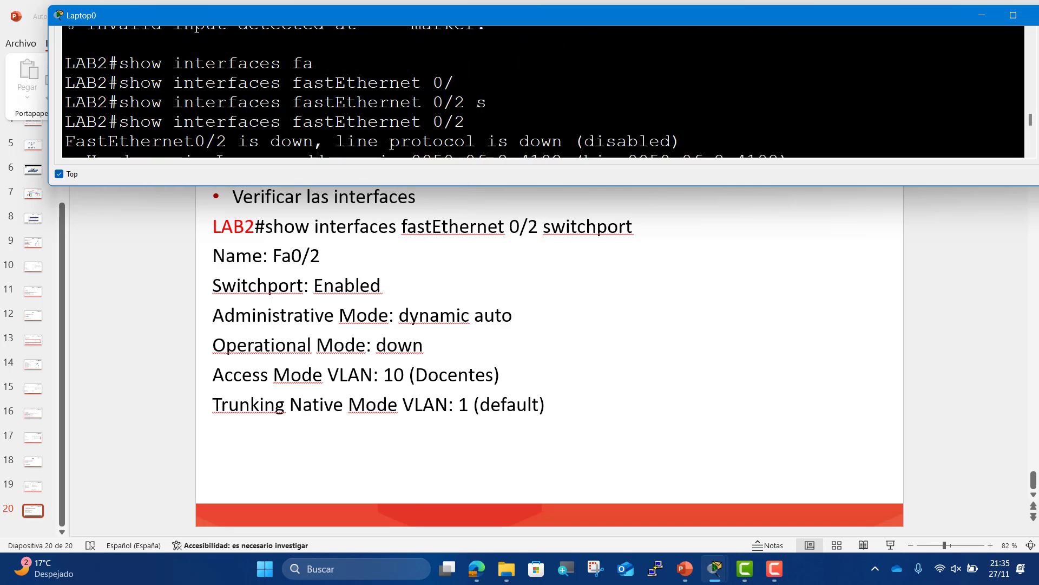
scroll(350, 147, down, 1)
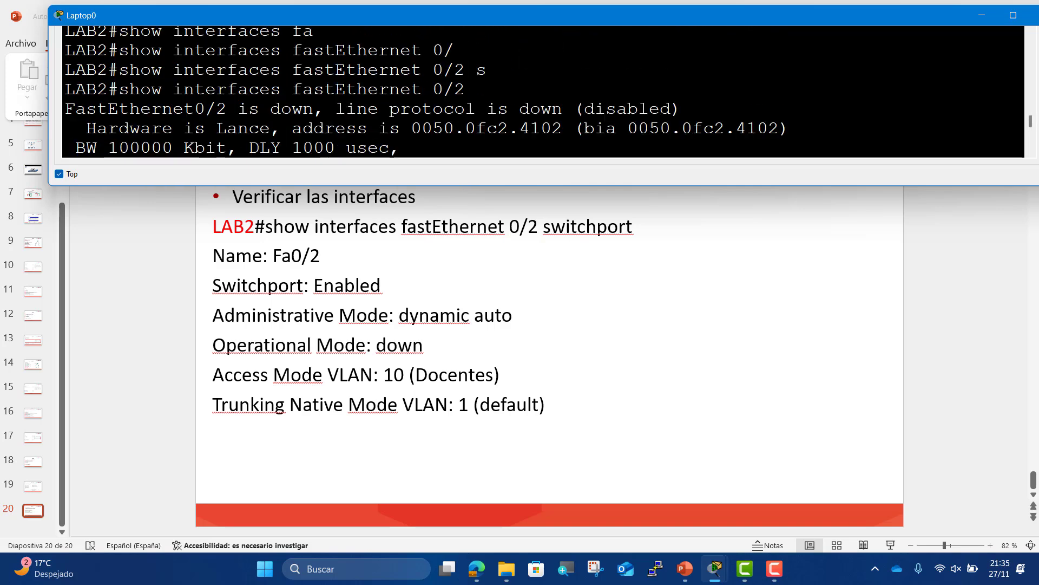
- Read through the rest of the fastEthernet 0/2 output and return to the LAB2 prompt
scroll(543, 92, down, 3)
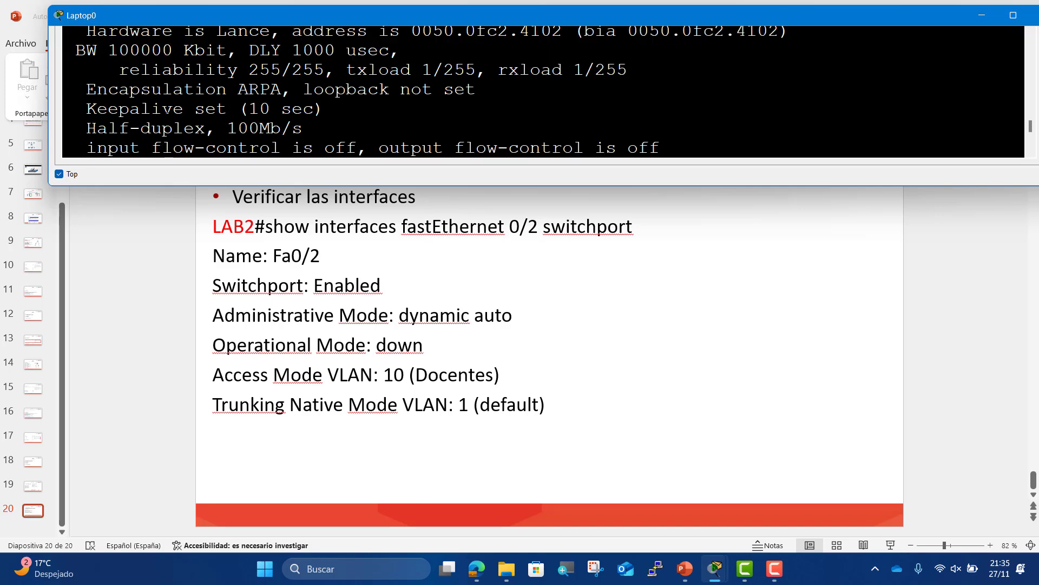
scroll(543, 92, down, 4)
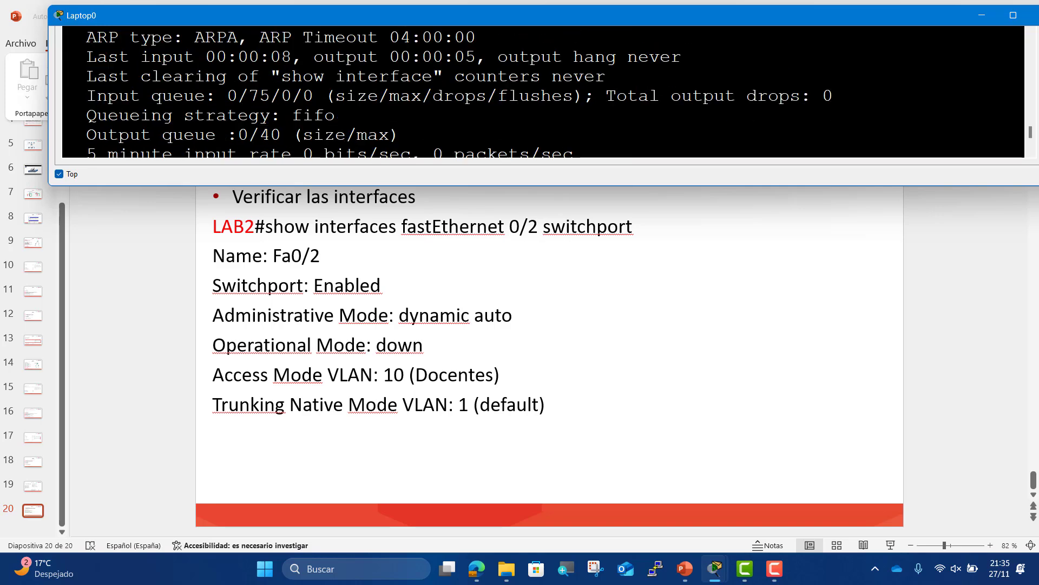
scroll(543, 92, down, 5)
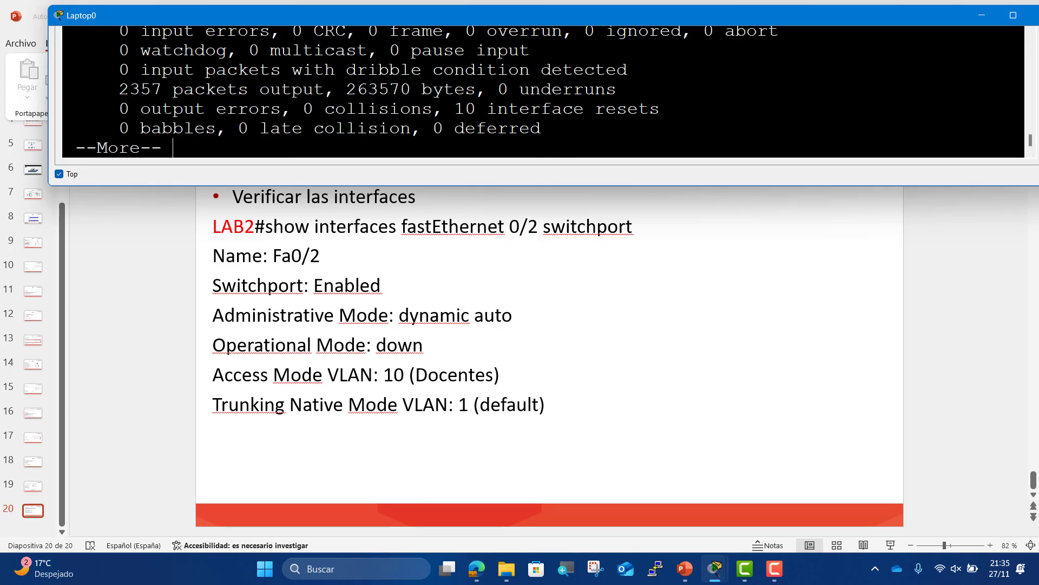
key(Return)
key(Return)
key(Return)
key(Return)
key(Return)
key(Return)
key(Return)
key(Return)
key(Return)
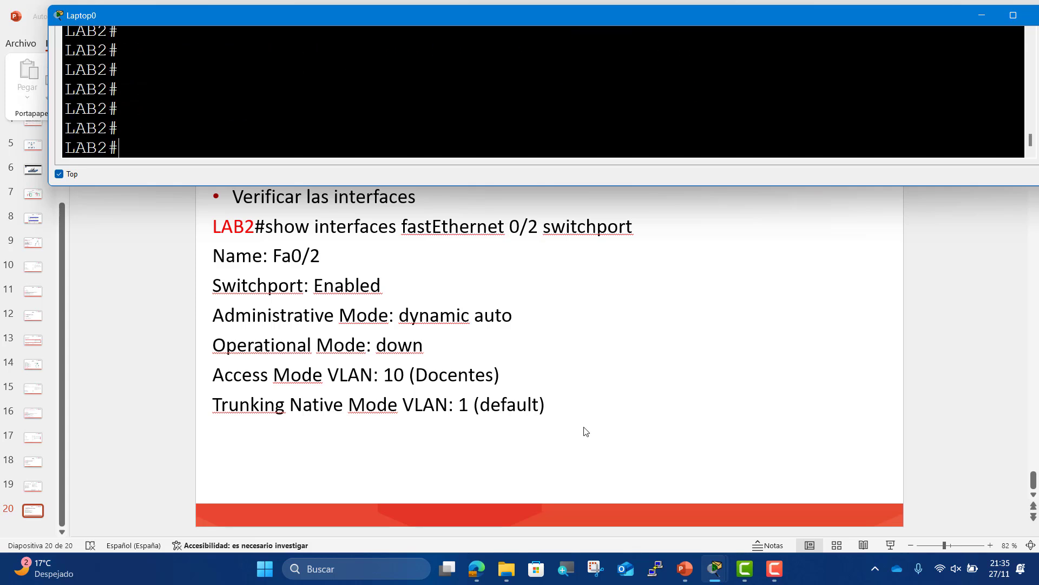
- Close the Laptop0 terminal window and switch from PowerPoint to the Packet Tracer topology
click(866, 490)
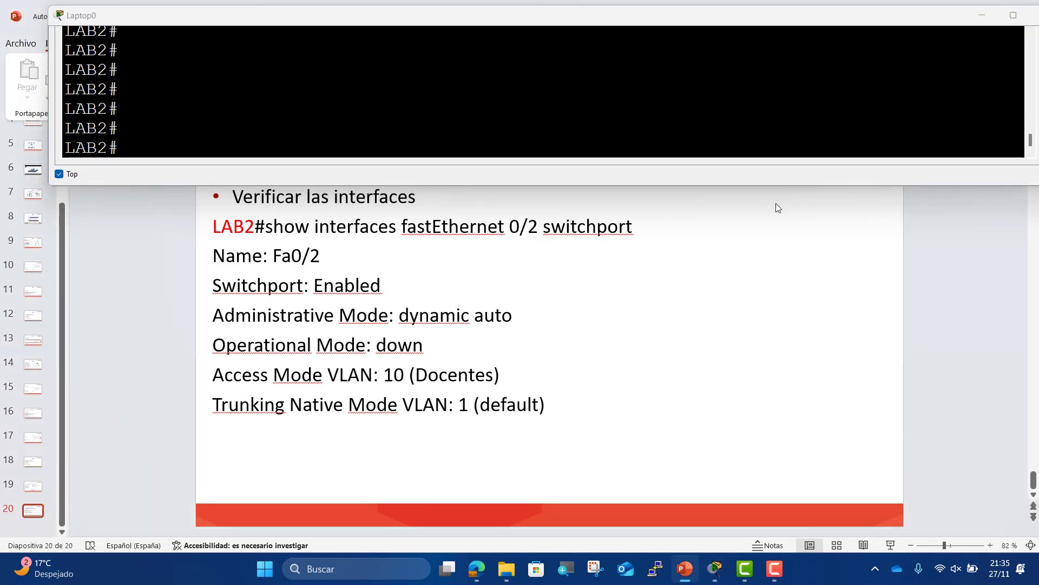
click(1035, 20)
click(1035, 19)
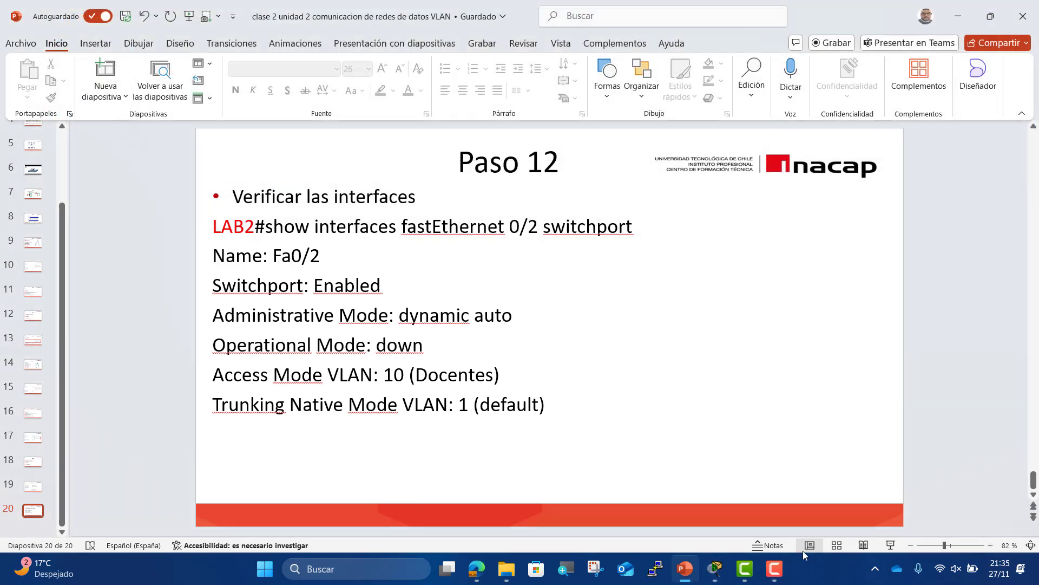
click(775, 568)
click(946, 509)
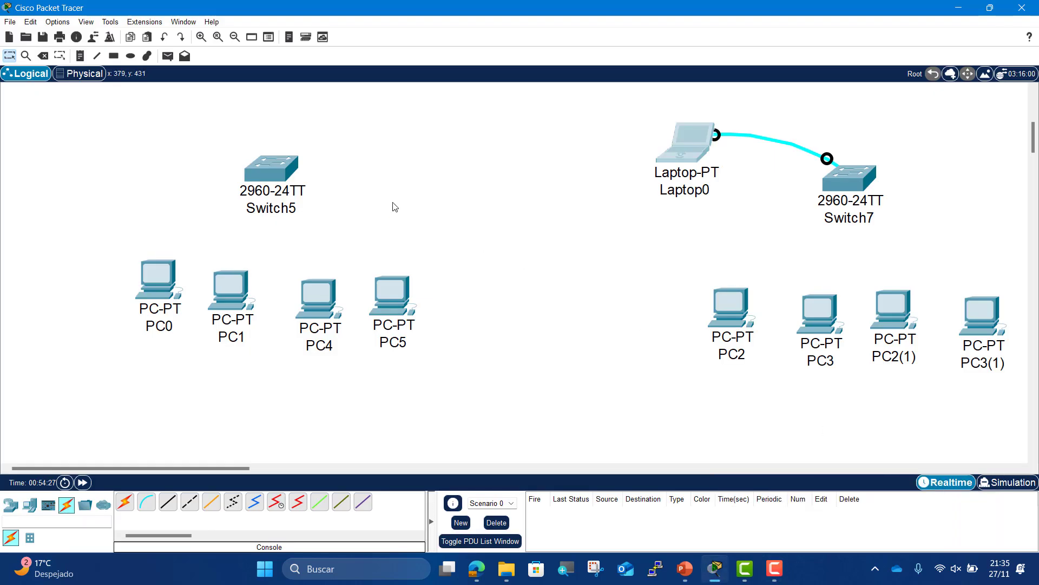
- Delete Laptop0 from the logical workspace and confirm the deletion
drag(595, 110, 799, 221)
key(Delete)
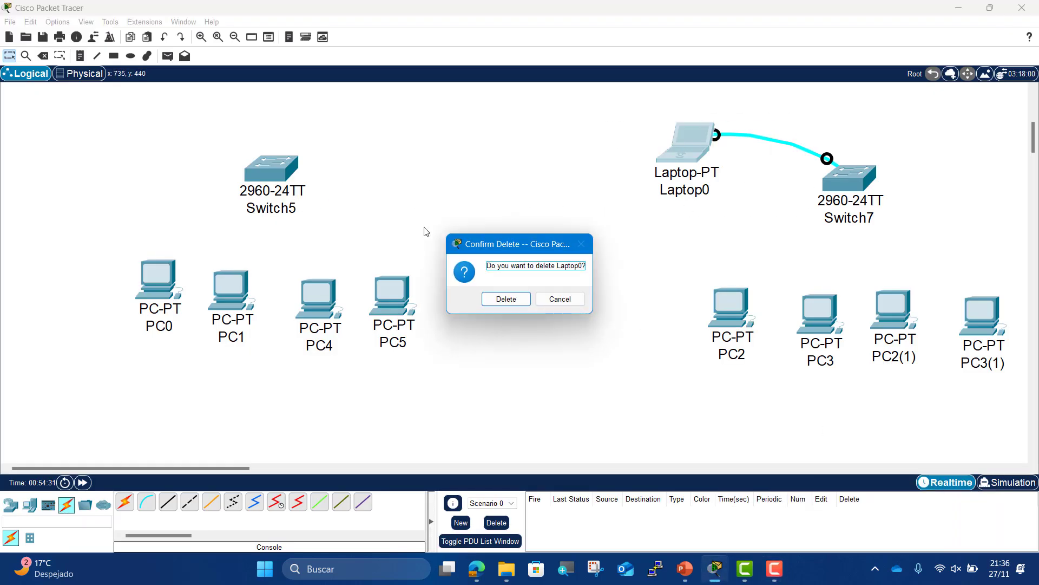
click(496, 299)
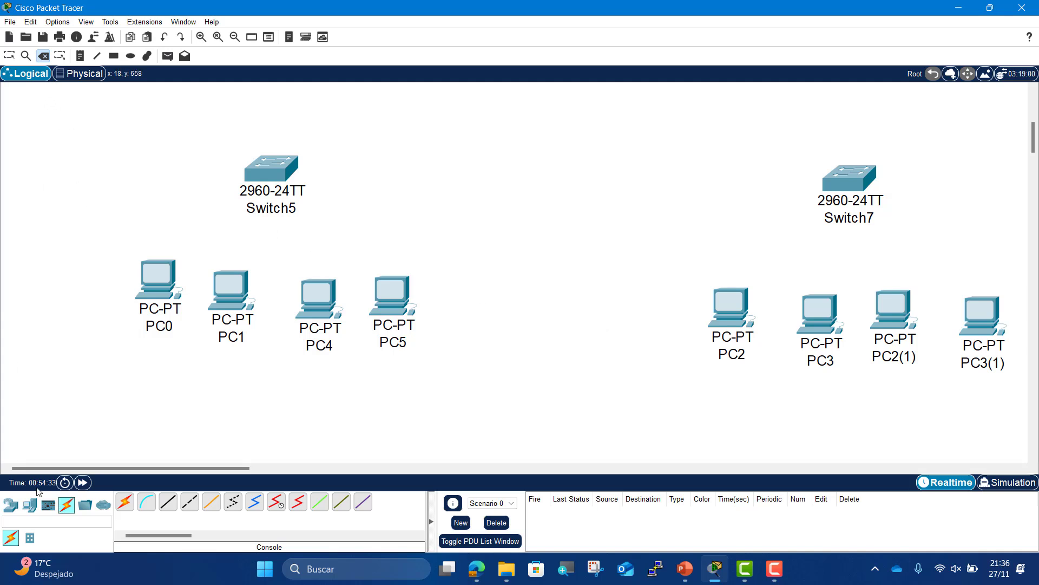
- Connect Switch5 to port FastEthernet0/1 of Switch7 with a Copper Cross-Over cable
click(168, 509)
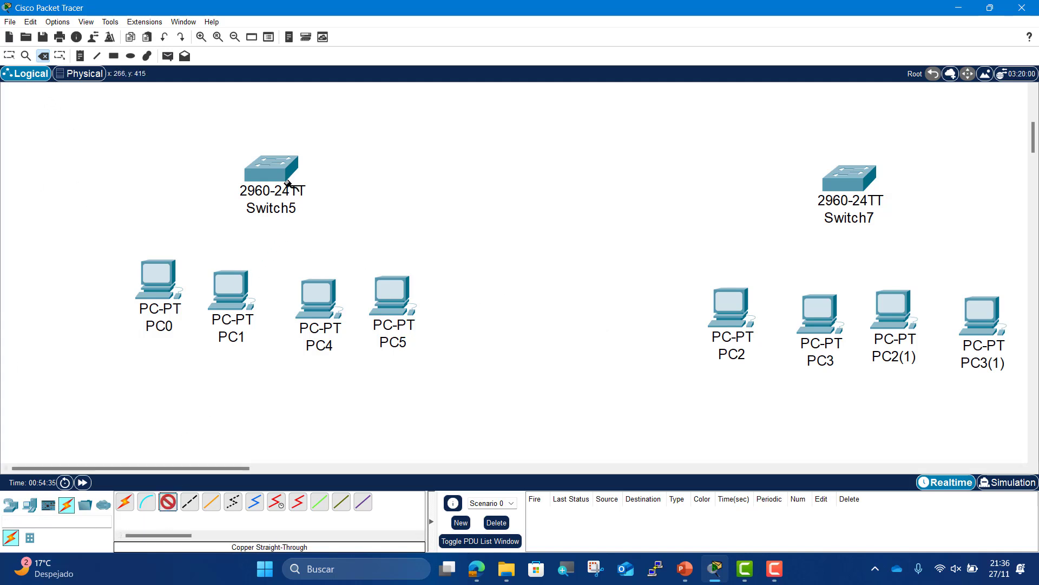
click(189, 501)
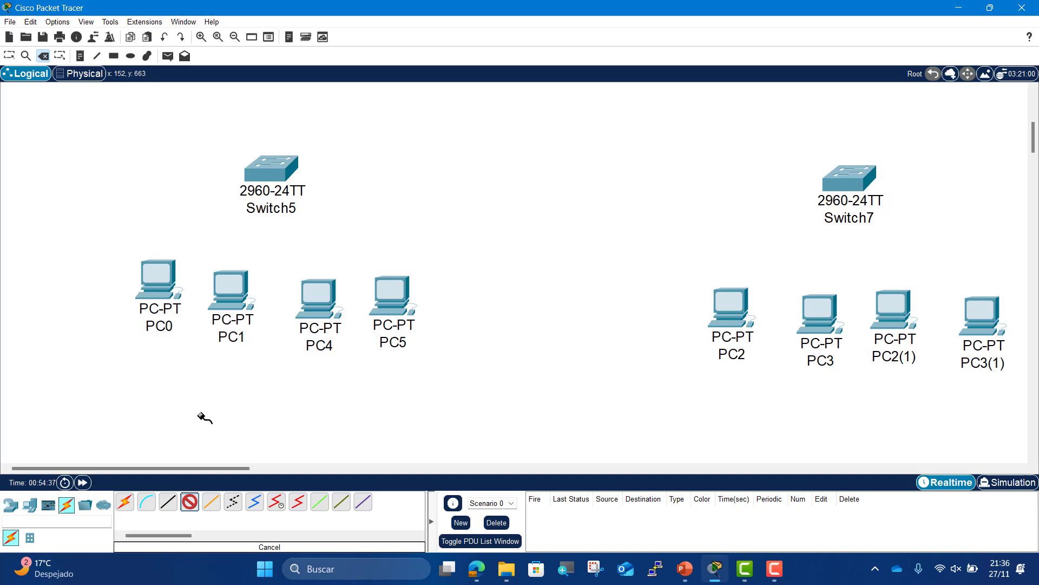
click(284, 164)
click(316, 183)
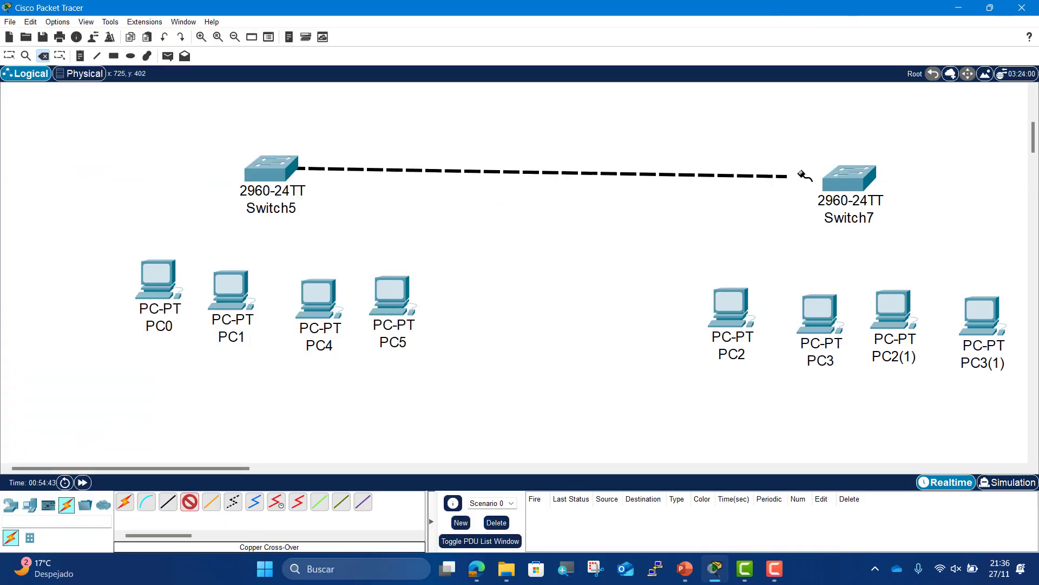
click(849, 175)
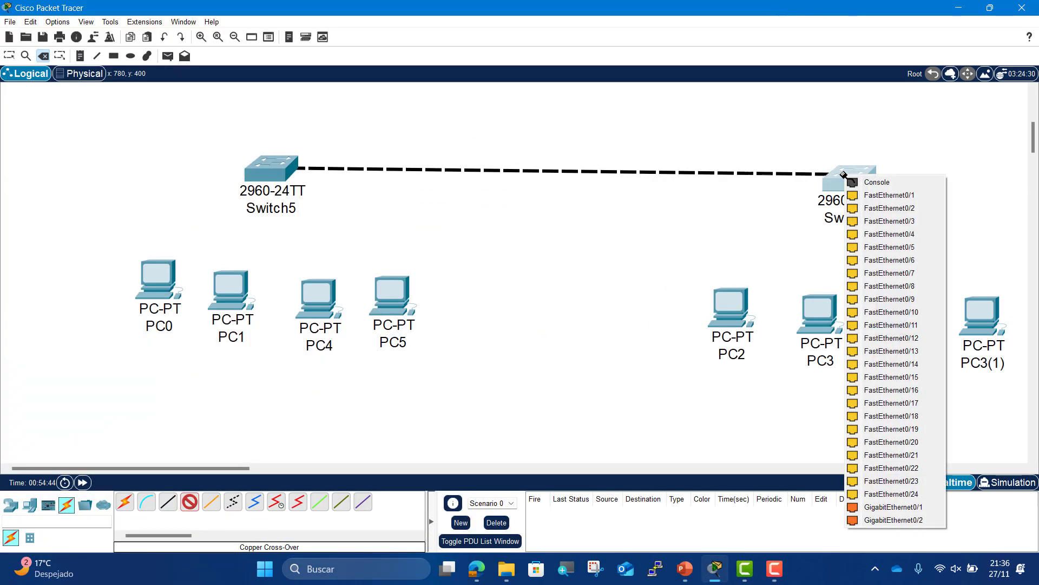
click(882, 196)
- Rename the Switch5 device label as LAB1
click(288, 211)
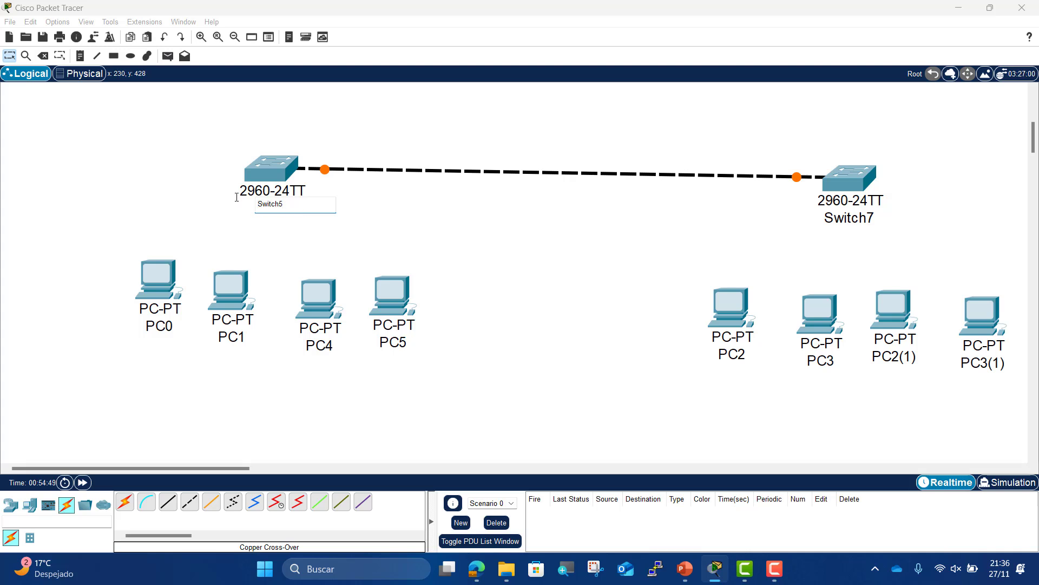
key(BackSpace)
key(BackSpace)
key(BackSpace)
key(BackSpace)
key(BackSpace)
key(BackSpace)
key(BackSpace)
text(LAB1)
- Rename the Switch7 device label as LAB2
click(843, 216)
double_click(866, 214)
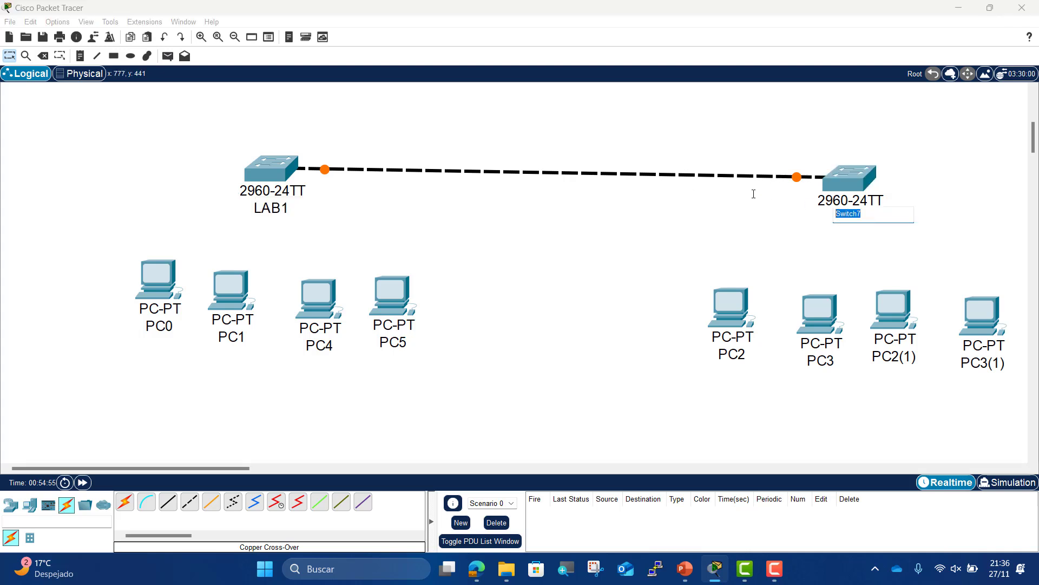
text(LAB2)
key(Return)
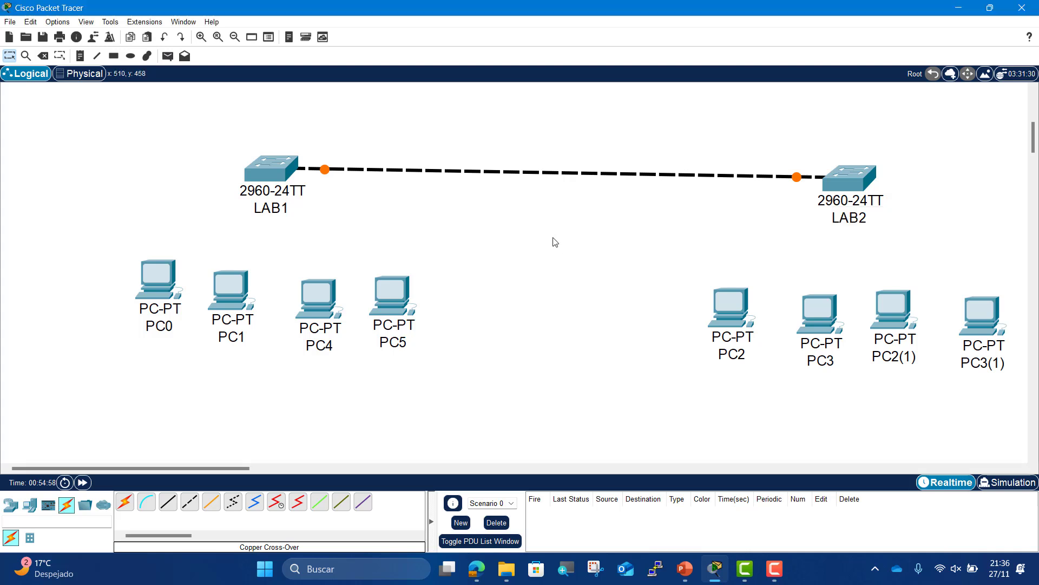
- Rename the first two PCs under LAB1, PC0 as Docente1 and PC1 as Docente2
click(167, 328)
drag(166, 326, 134, 326)
key(Right)
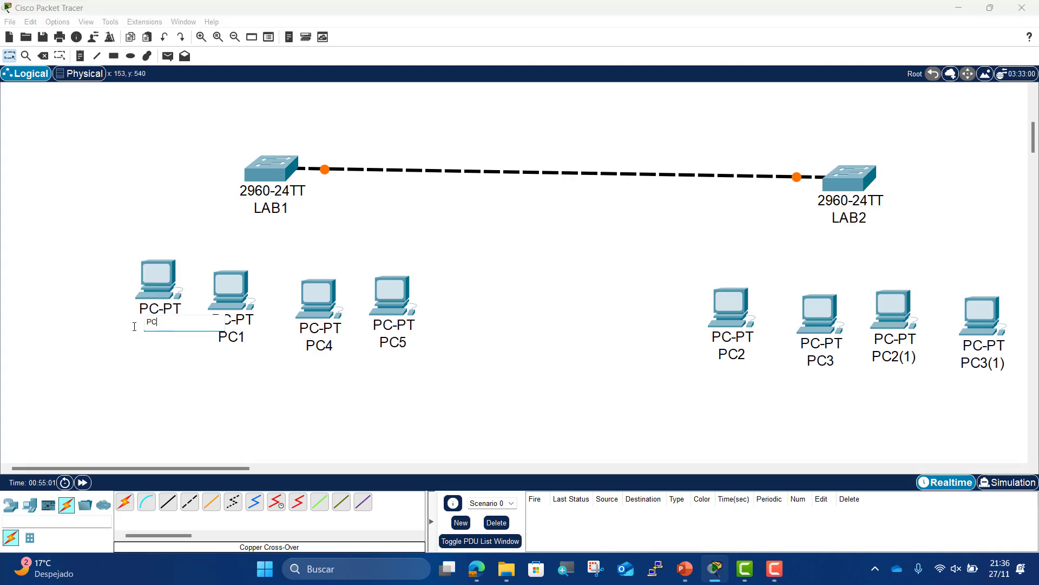
key(BackSpace)
key(BackSpace)
text(Docente1)
key(Return)
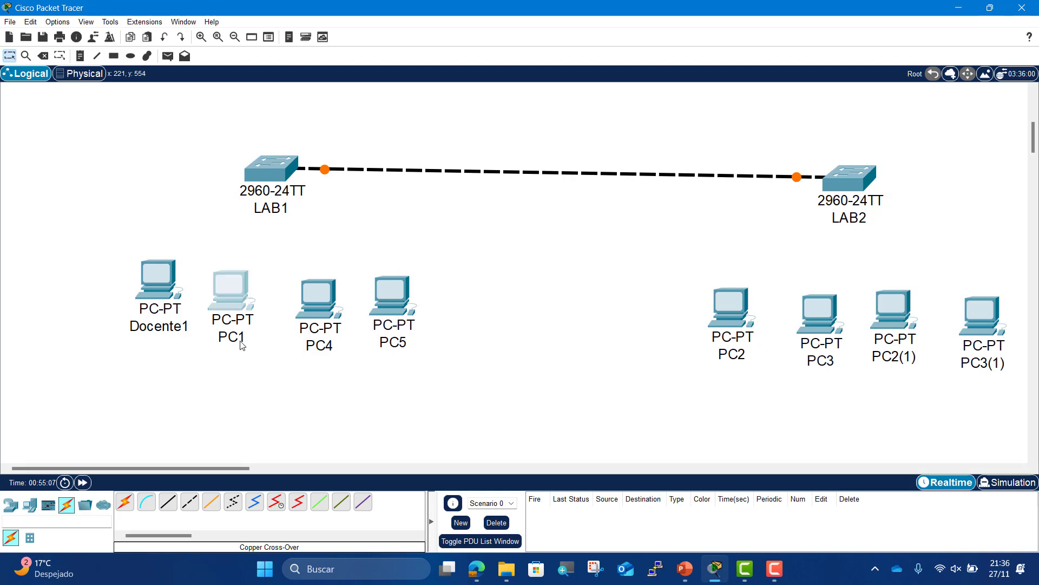
click(247, 337)
double_click(256, 333)
text(Docente2)
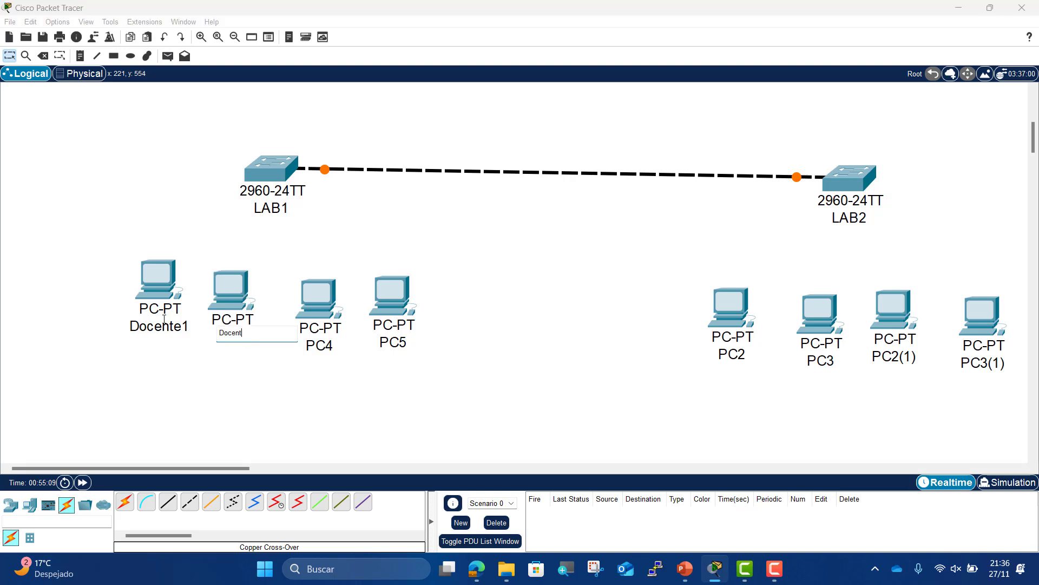
click(184, 376)
- Rename the other two PCs under LAB1, PC4 as Alumno1 and PC5 as Alumno2
click(327, 343)
drag(341, 346, 271, 342)
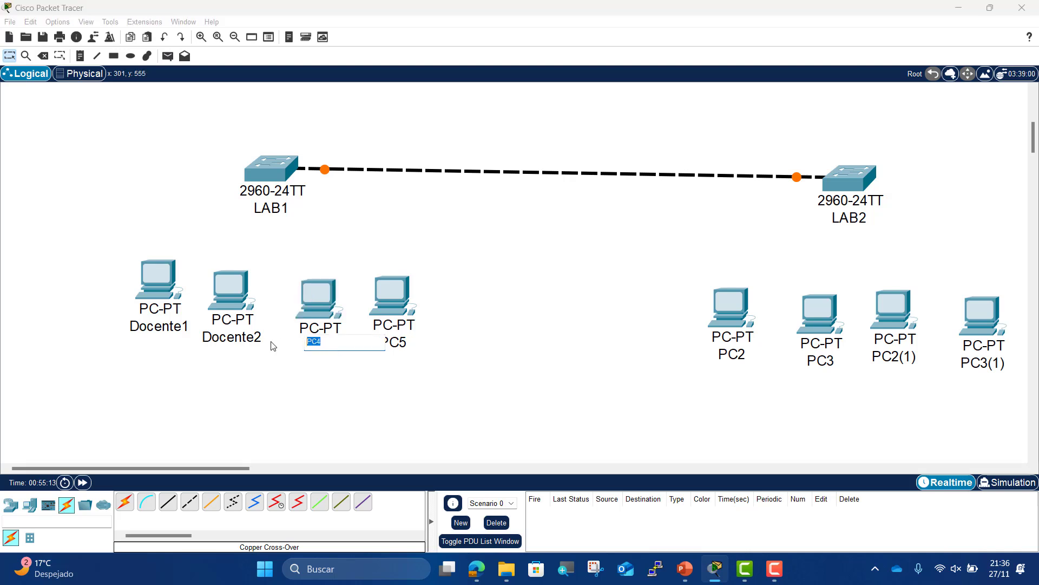
text(Alumno1)
click(376, 420)
click(397, 347)
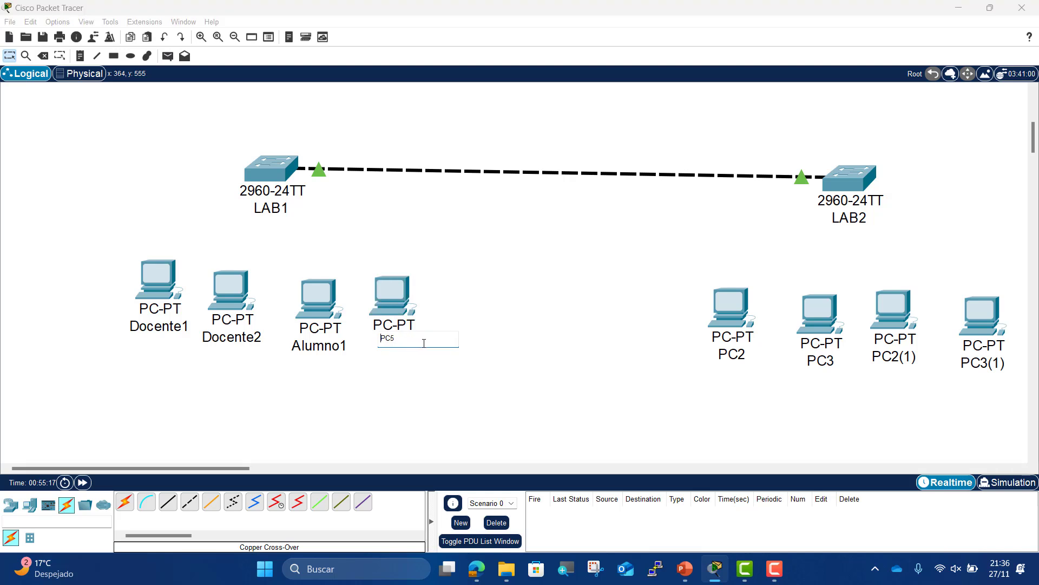
drag(403, 341, 327, 336)
text(Alumno2)
click(670, 353)
- Rename the first two PCs under LAB2, PC2 as Docente 3 and PC3 as Docente 4
click(733, 358)
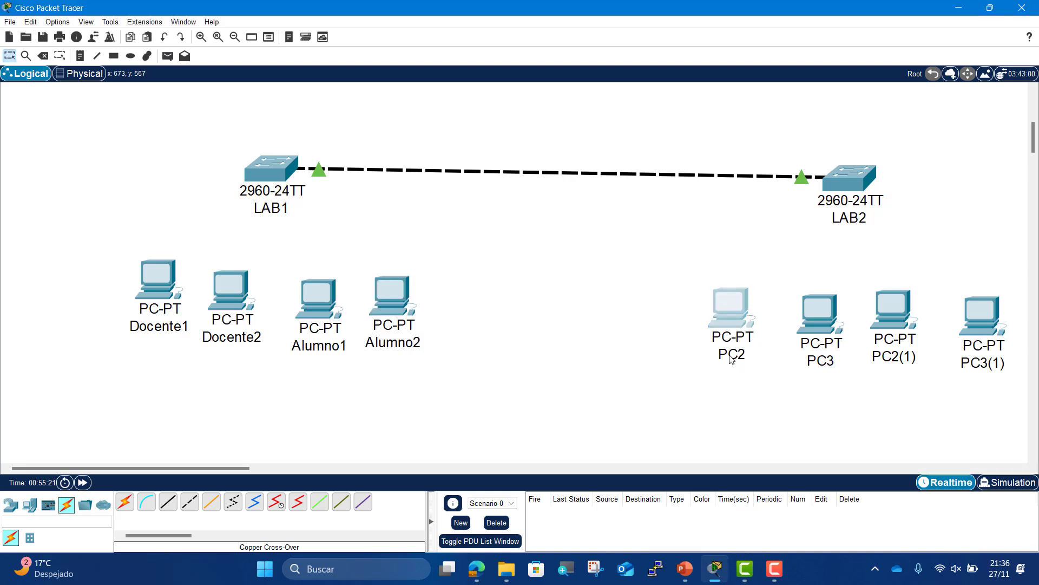
drag(734, 351, 667, 347)
text(Do)
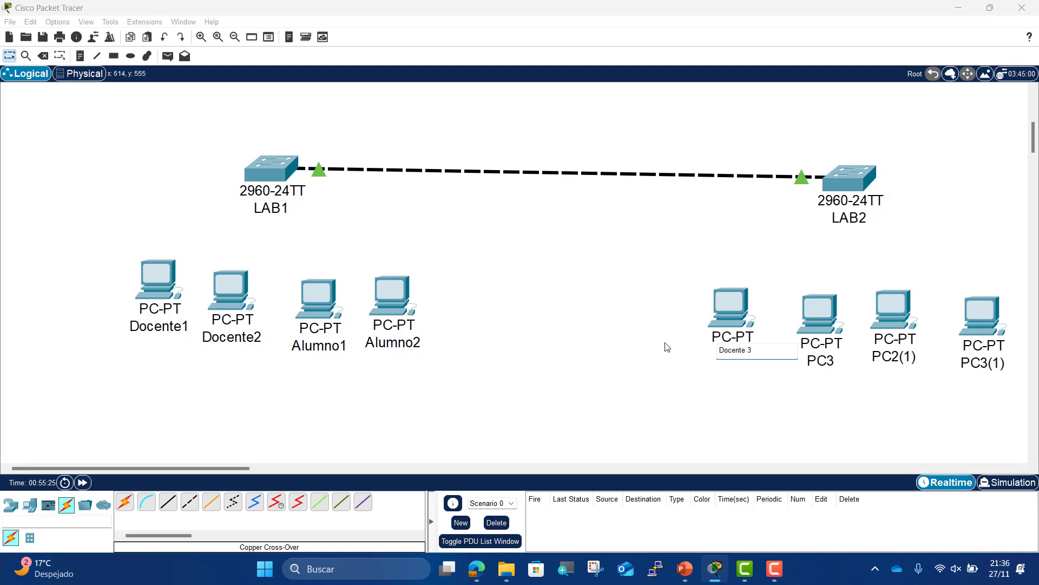
text(cente 3)
click(634, 353)
click(820, 358)
drag(820, 356, 773, 351)
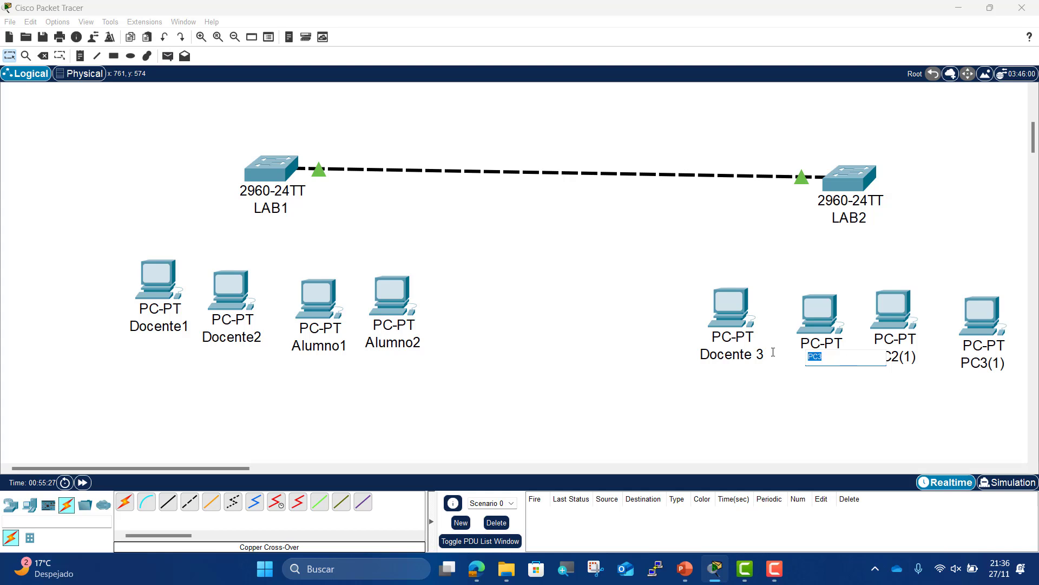
text(Docente 4)
click(773, 352)
- Move the LAB2 switch and its four PCs closer to the LAB1 group
click(890, 358)
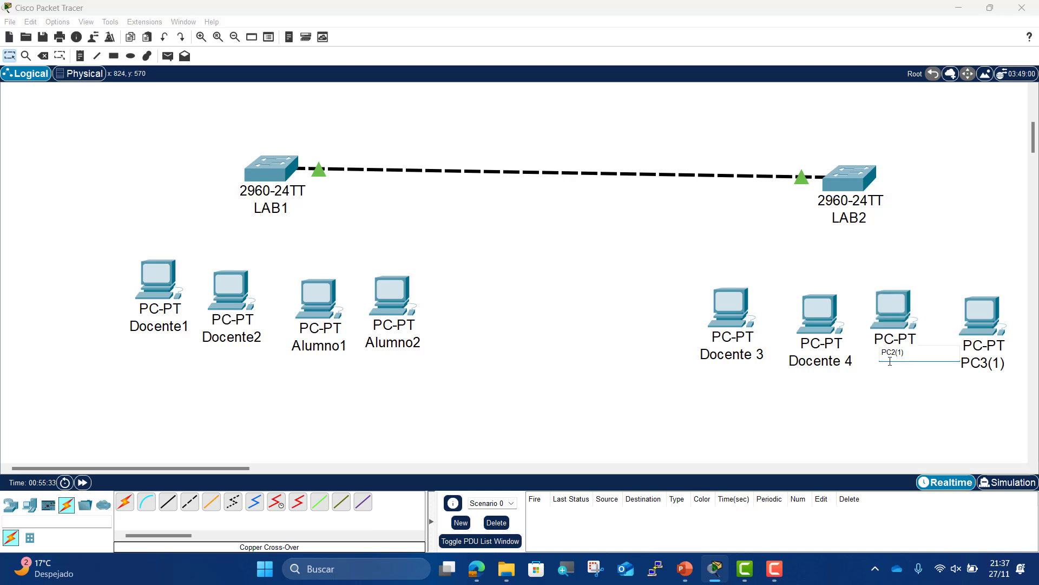
drag(852, 179, 716, 173)
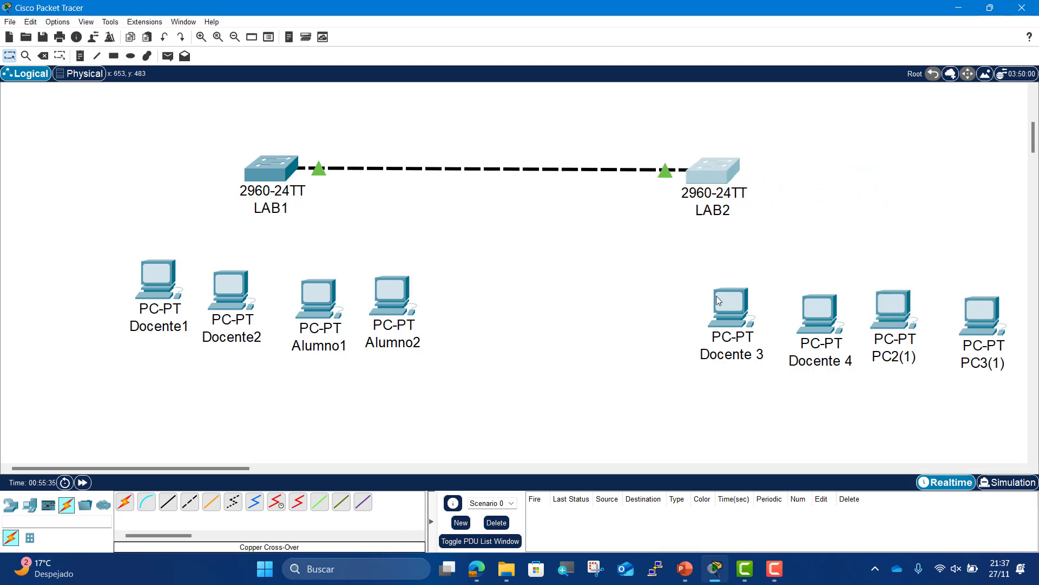
drag(668, 277, 1023, 395)
drag(995, 336, 709, 338)
- Try to rename PC2(1) under LAB2 as Alumno1
click(768, 350)
text(Al)
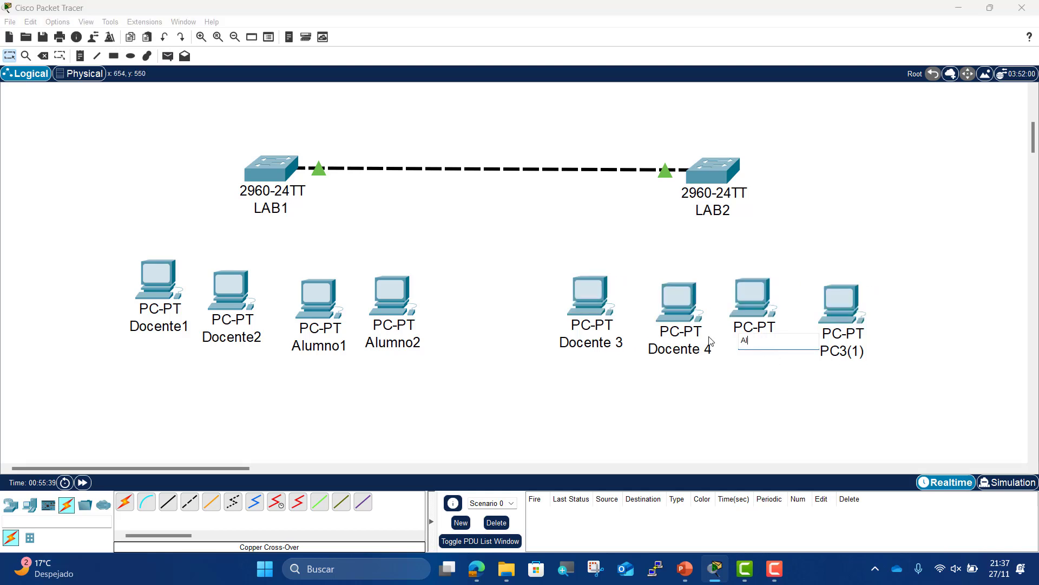
text(umno1)
key(Return)
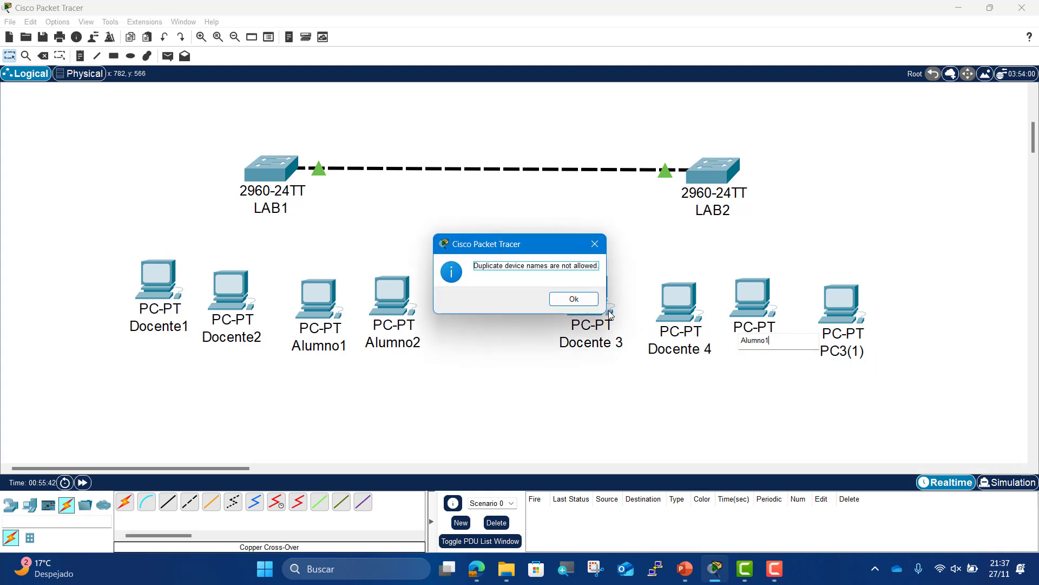
click(776, 350)
click(575, 300)
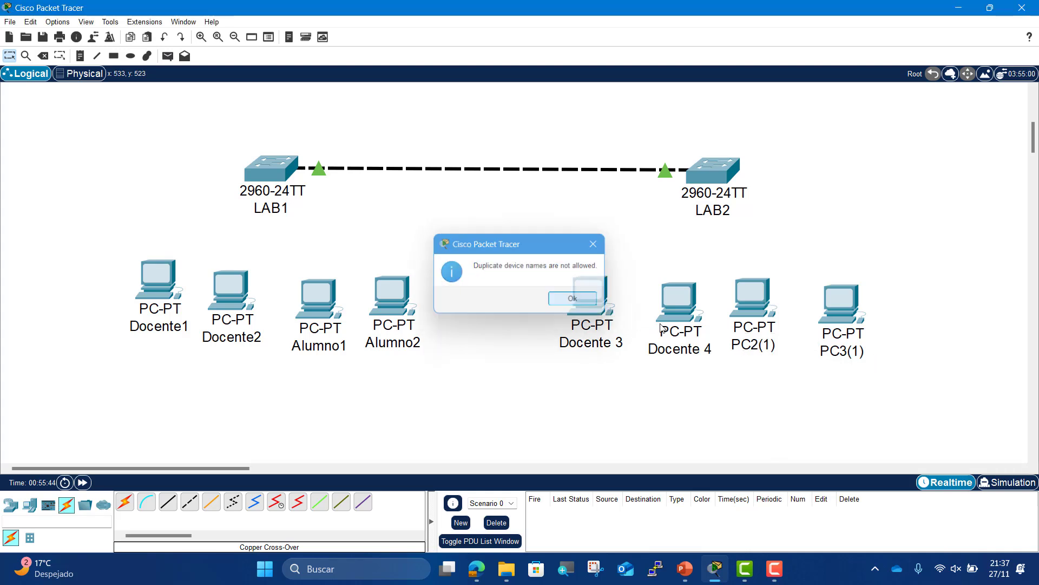
- Rename the remaining PCs under LAB2, PC2(1) as Alumno3 and PC3(1) as Alumno 4
click(772, 346)
key(ctrl+a)
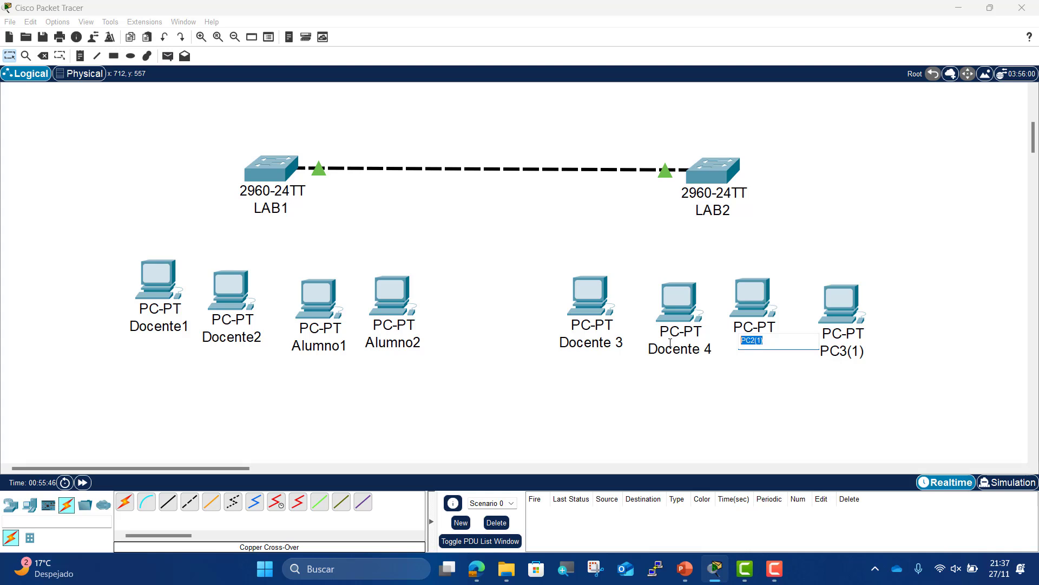
text(Alumno3)
key(Return)
click(839, 352)
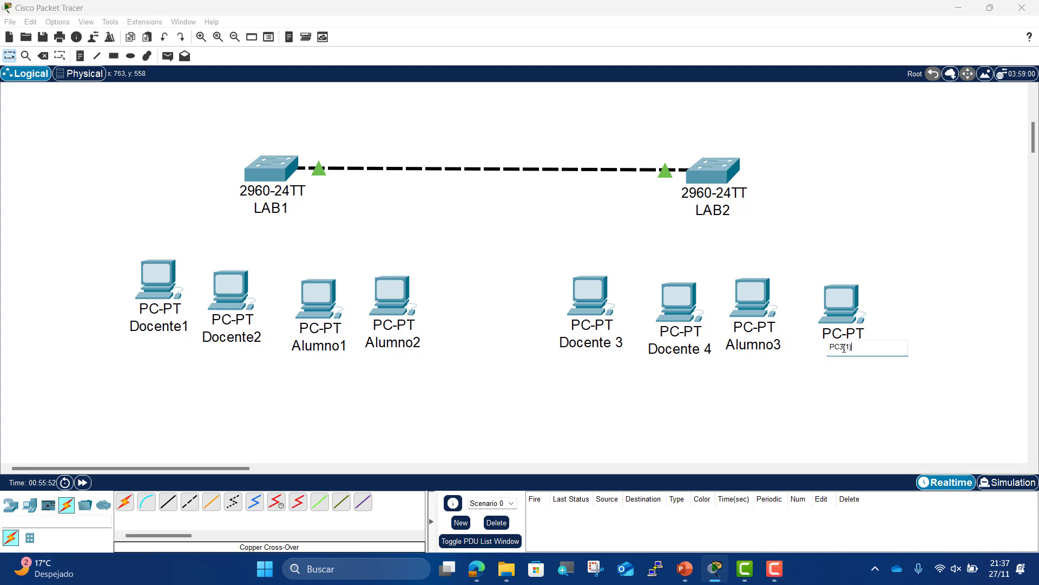
key(ctrl+a)
text(Alumno)
key(Return)
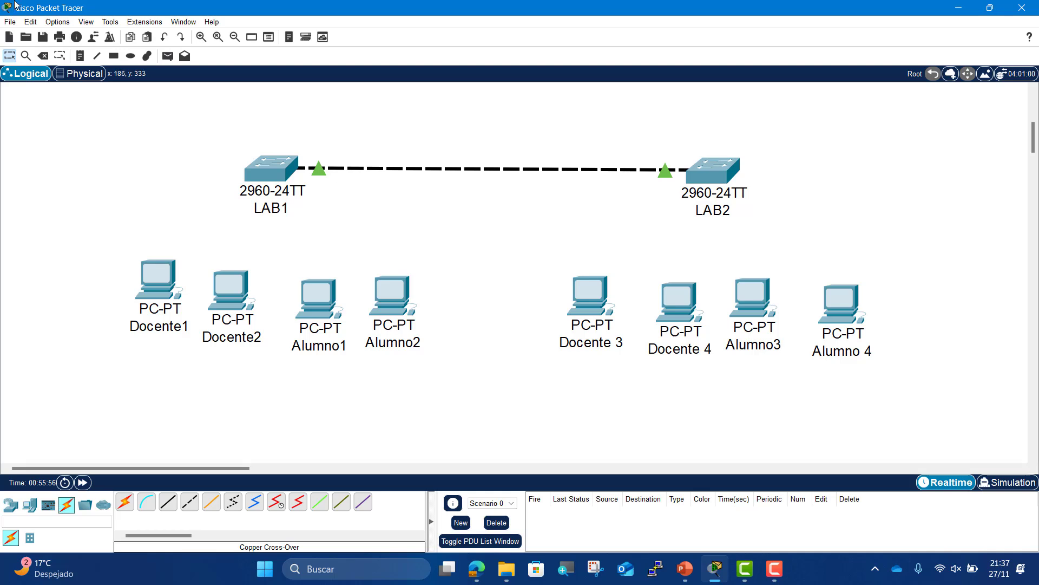
- Place a text note reading 192.168.100.0 above the Docente1 PC
click(80, 56)
click(135, 232)
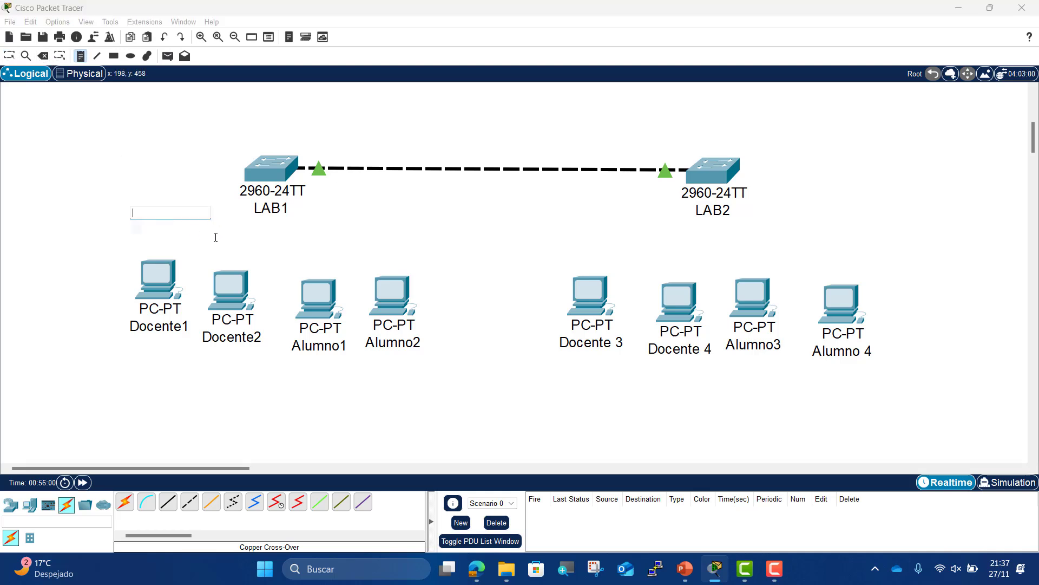
text(192.16)
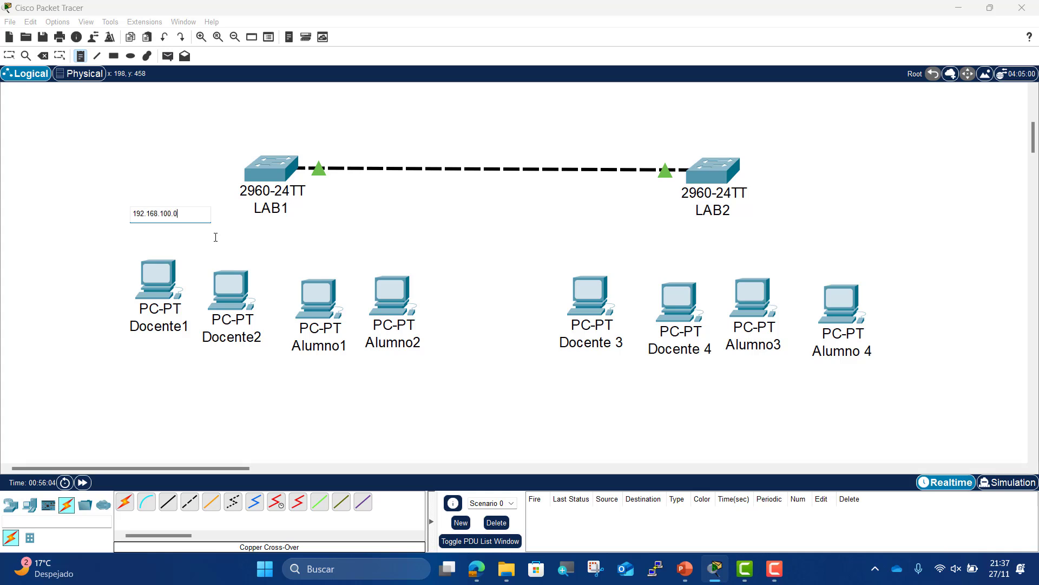
text(8.100.0)
click(96, 245)
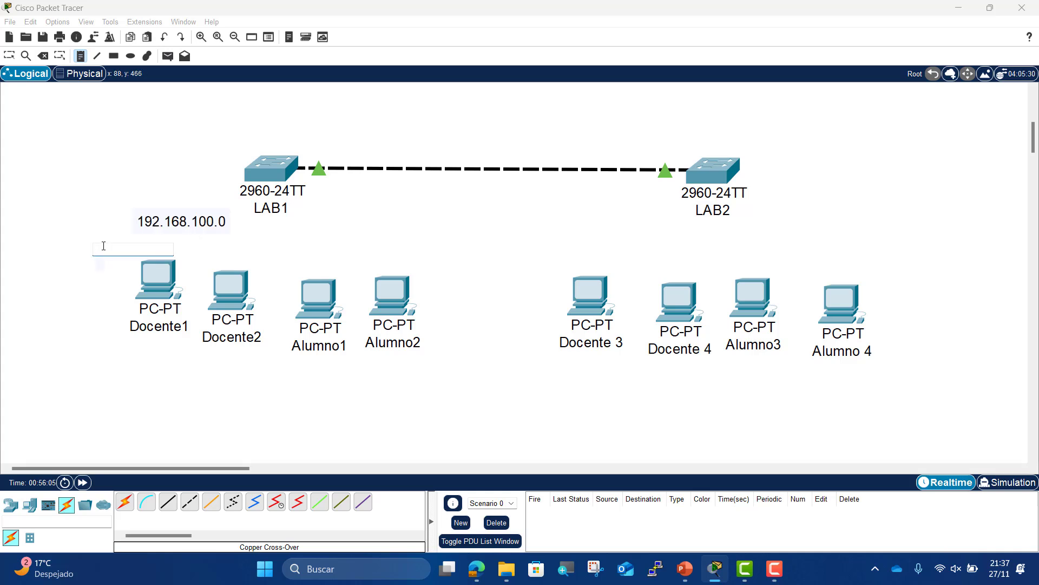
- Place a text note reading Docentes just below the 192.168.100.0 note
click(156, 230)
text(Docentes)
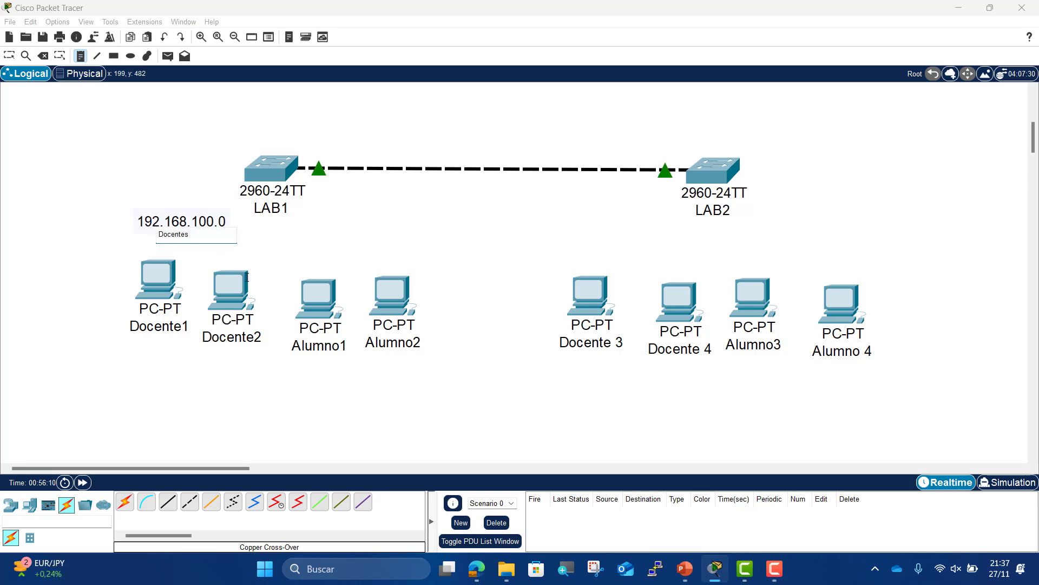
click(292, 418)
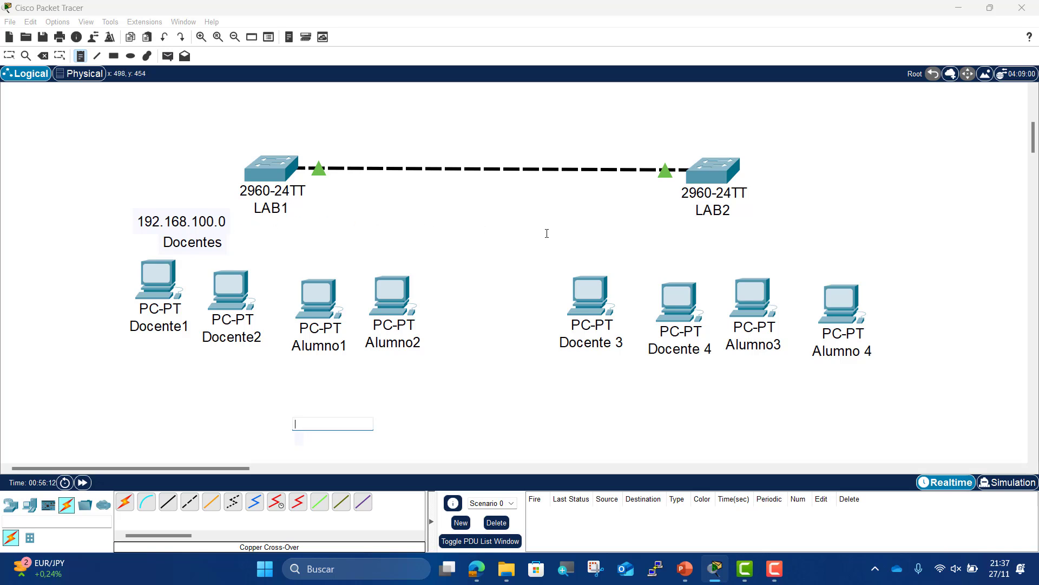
click(575, 231)
- Place text notes reading 192.168.200.0 and Alumnos above the Alumno2 PC
click(375, 224)
text(192)
text(.168)
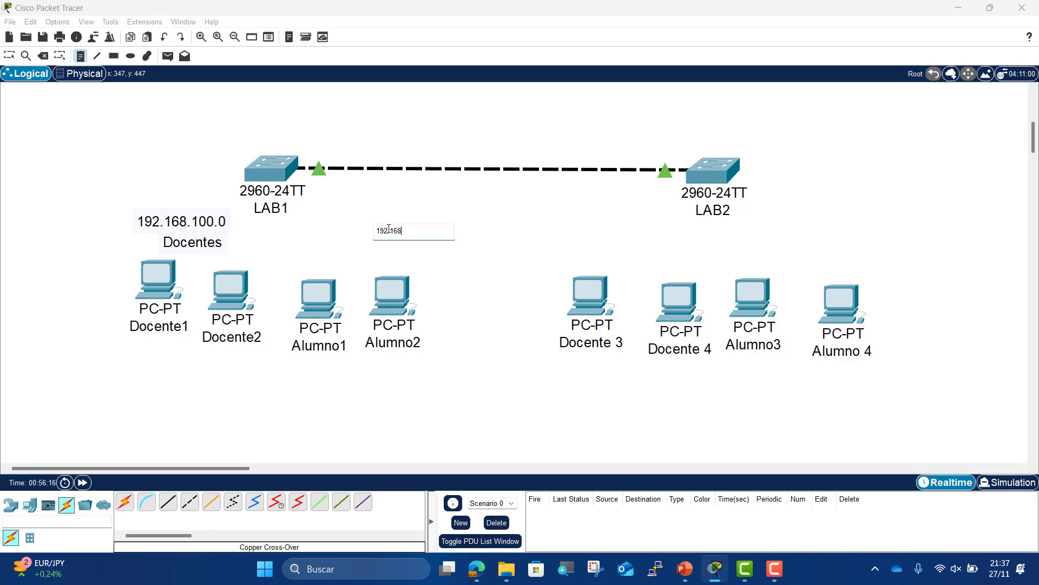
text(.200.0)
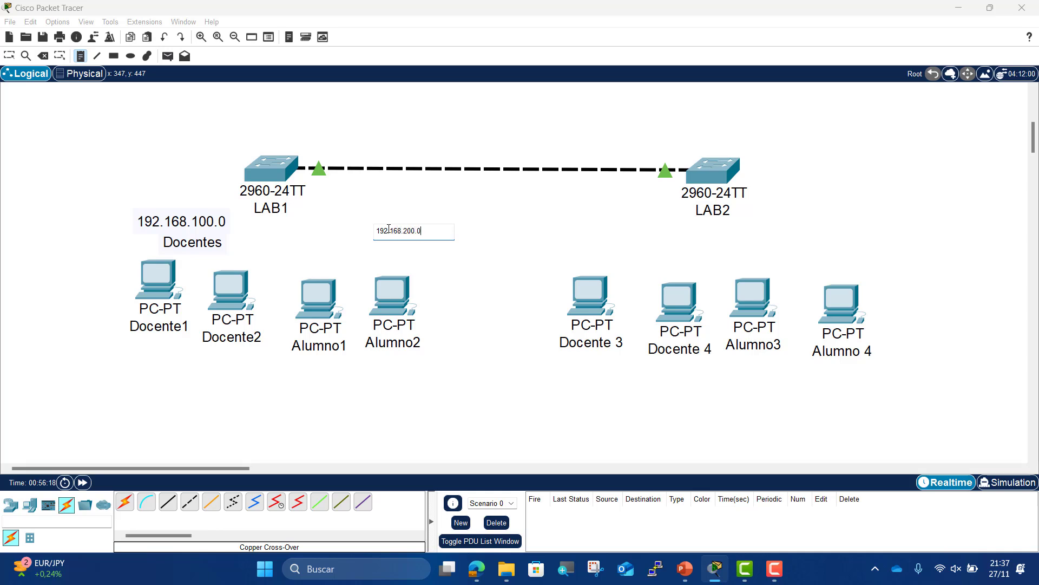
click(391, 255)
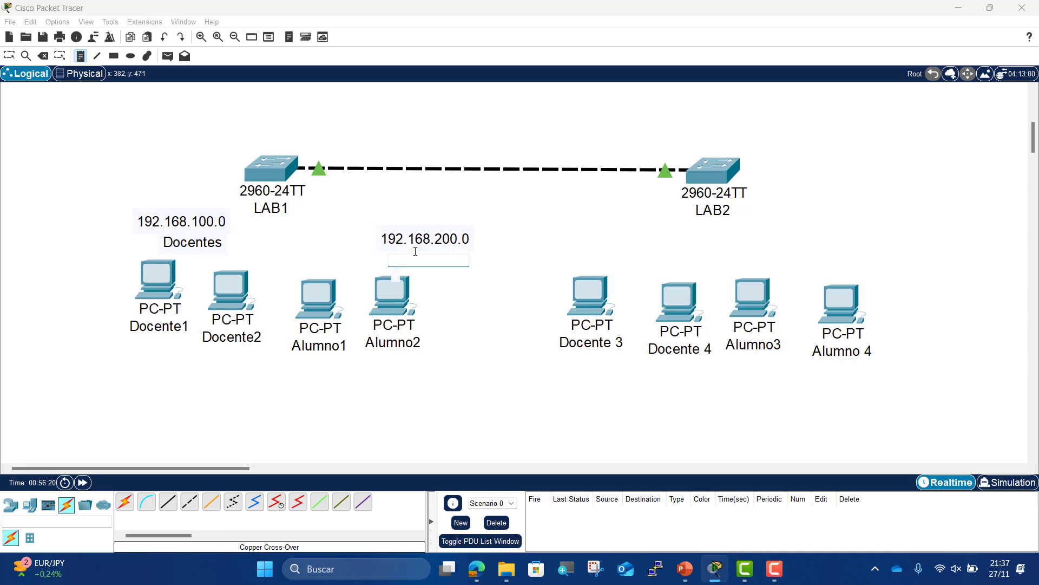
text(Alumnos)
click(350, 372)
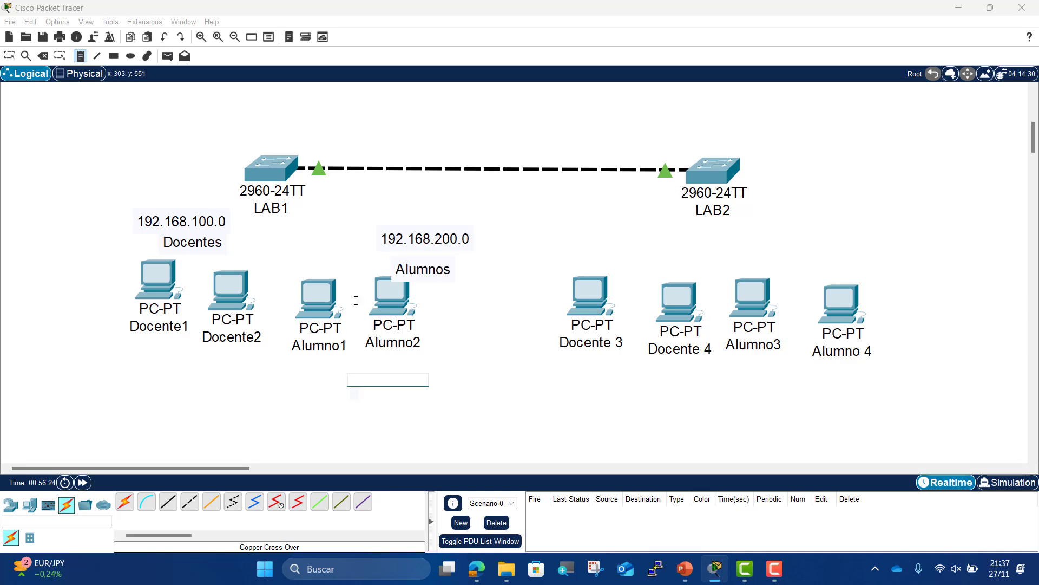
click(416, 240)
- Stack the 192.168.100.0, Docentes, 192.168.200.0 and Alumnos notes in a column beside the LAB1 switch, above the Docente1 PC
click(9, 56)
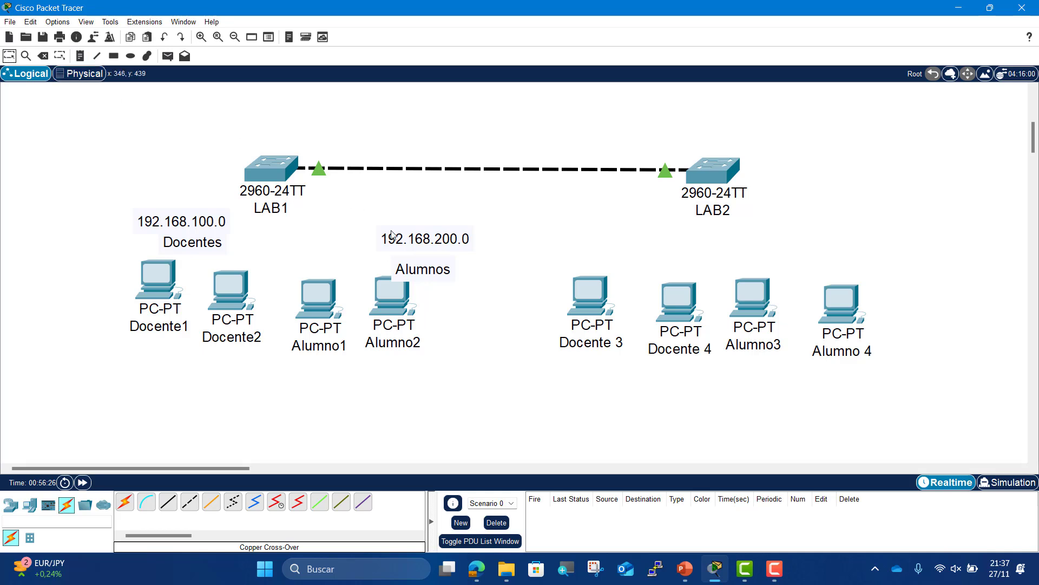
drag(419, 230, 415, 209)
click(415, 269)
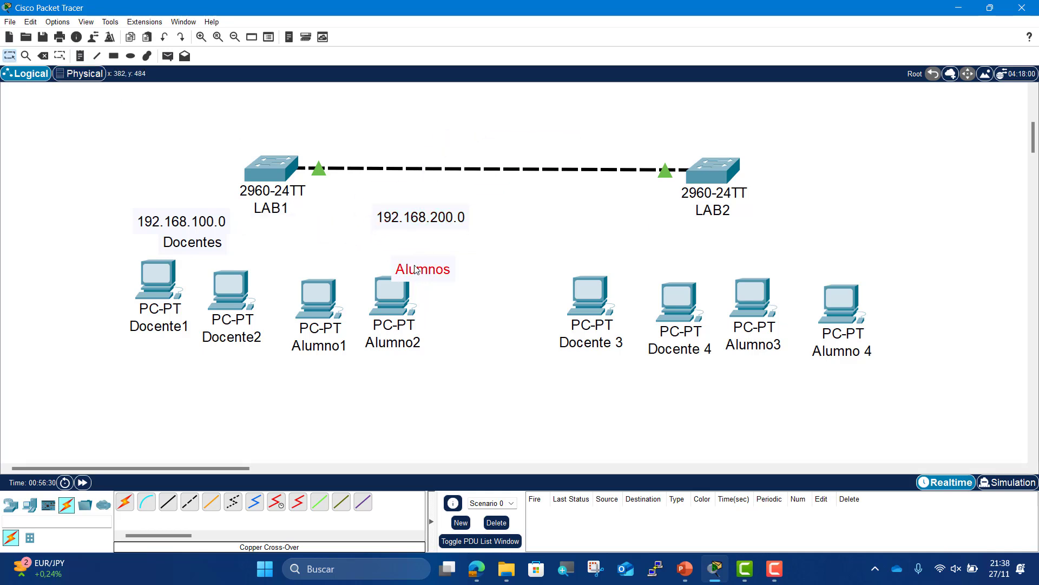
drag(415, 269, 402, 243)
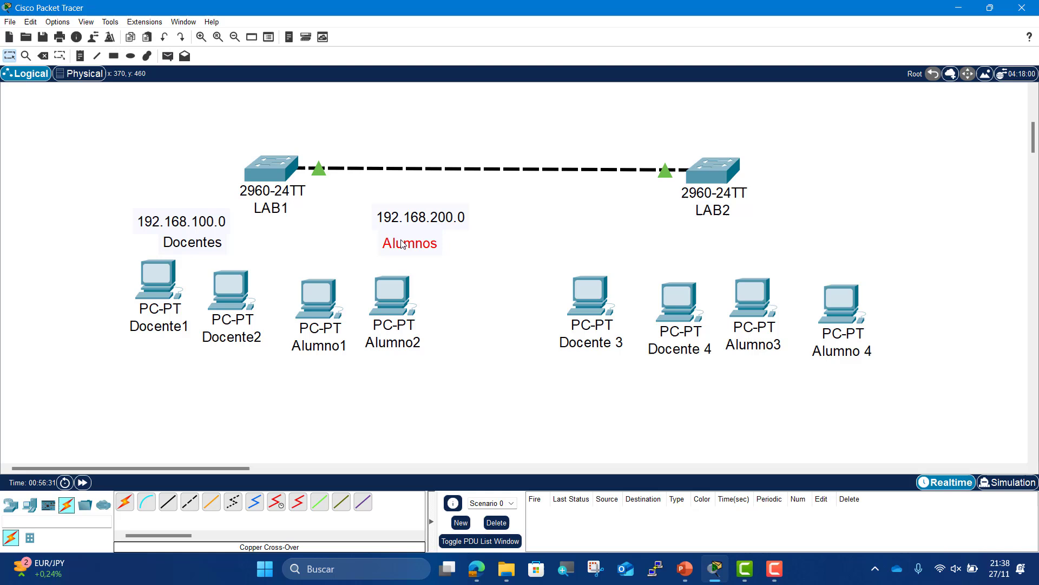
double_click(196, 217)
click(105, 237)
drag(165, 224, 96, 157)
drag(184, 246, 106, 184)
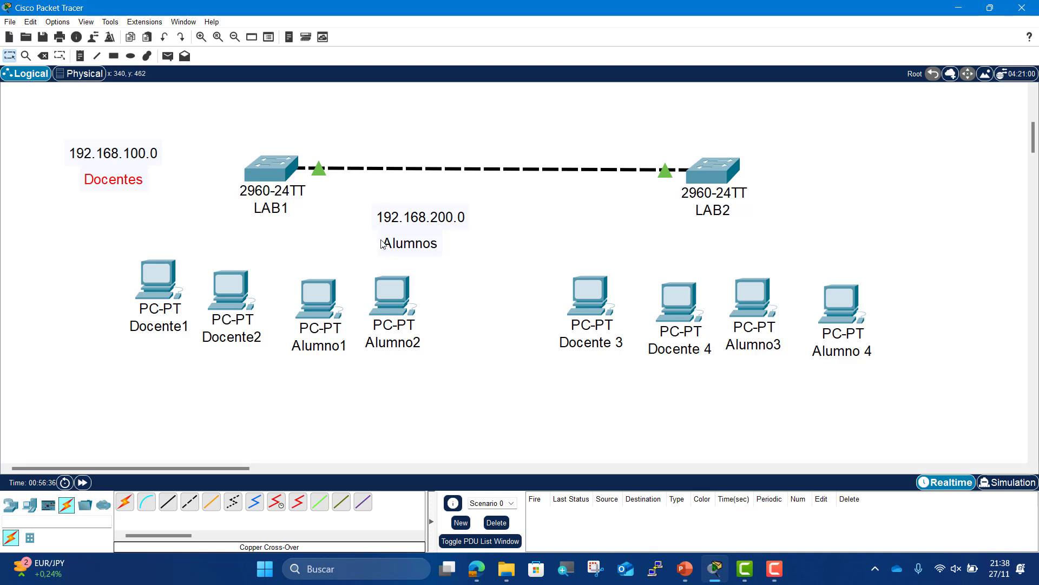
drag(401, 217, 97, 208)
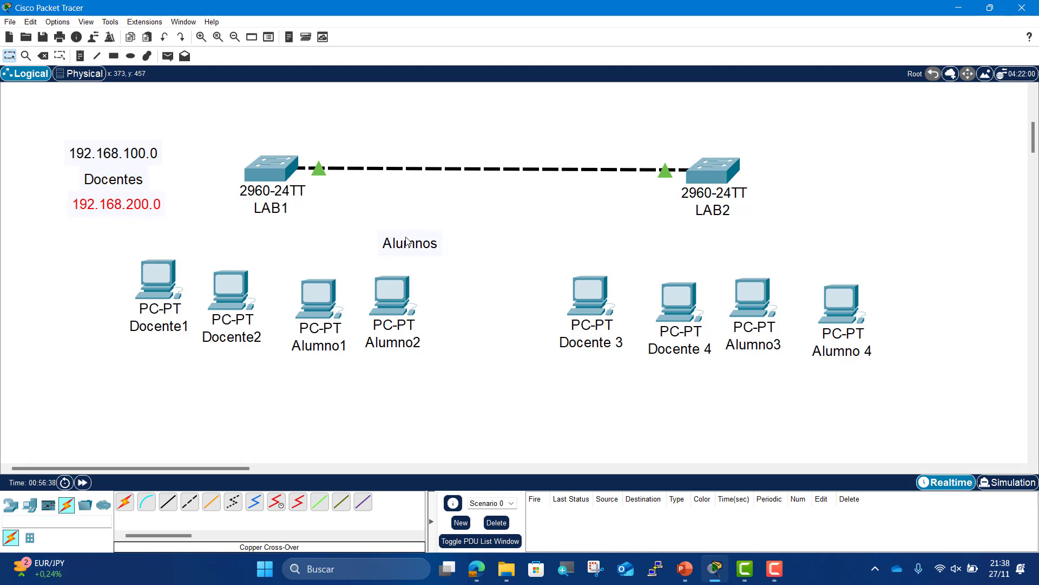
drag(407, 249, 92, 234)
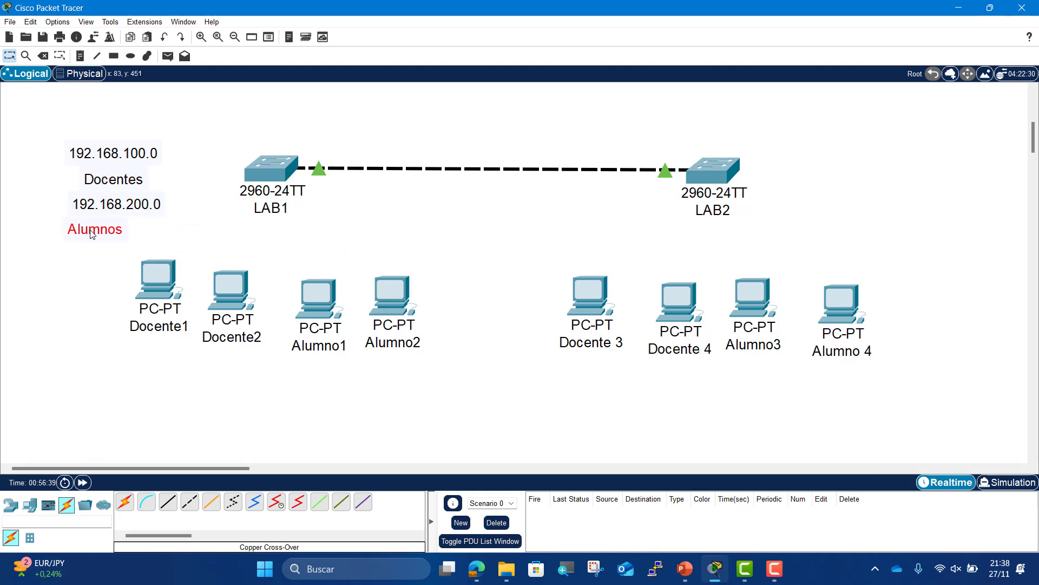
- Give Docente1 the static IPv4 address 192.168.100.10 with subnet mask 255.255.255.0, and copy the address for reuse
double_click(157, 284)
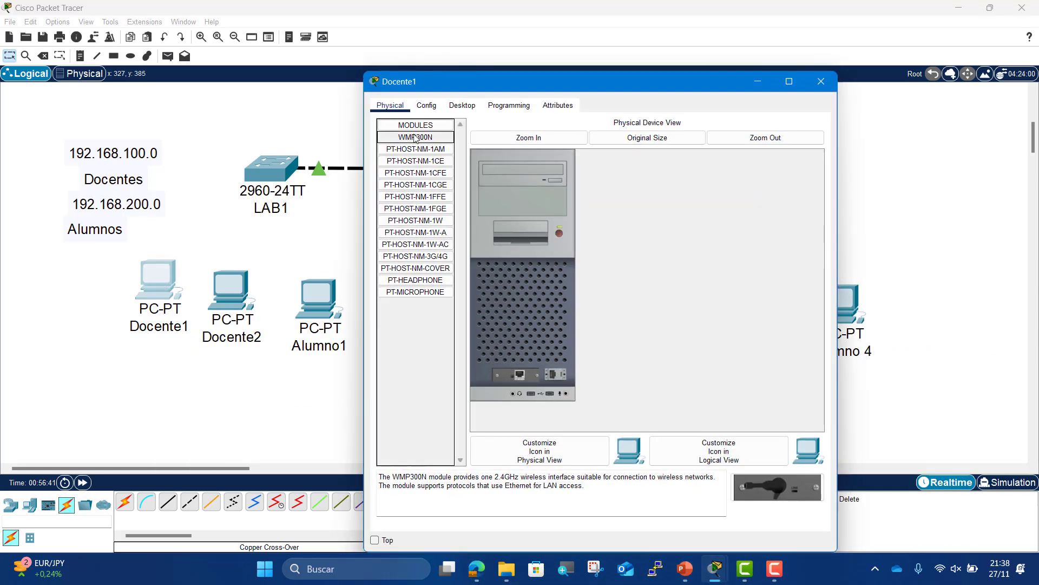
click(462, 105)
click(425, 140)
click(569, 187)
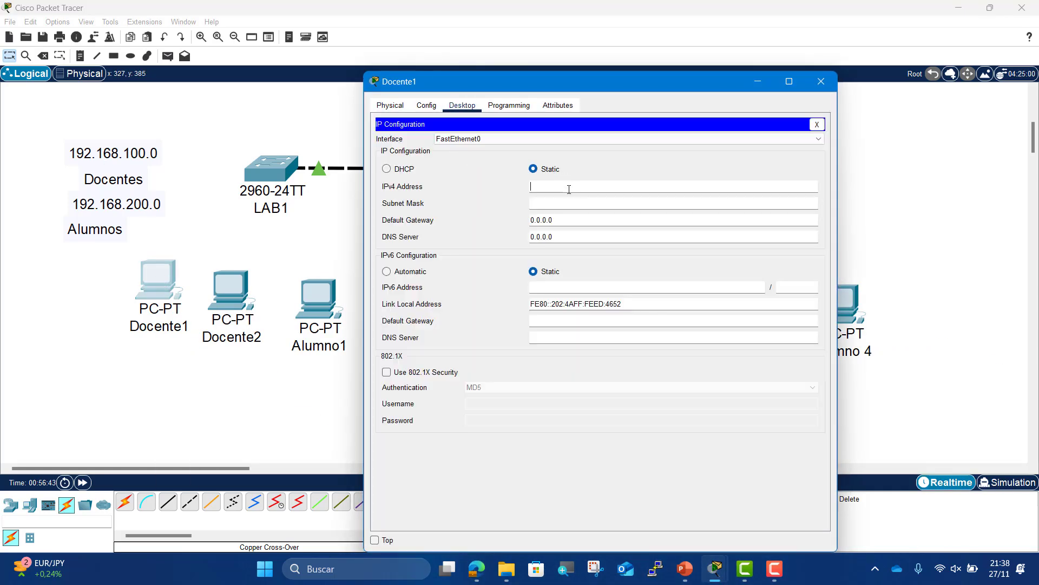
text(192.168.100.10)
key(ctrl+a)
key(ctrl+c)
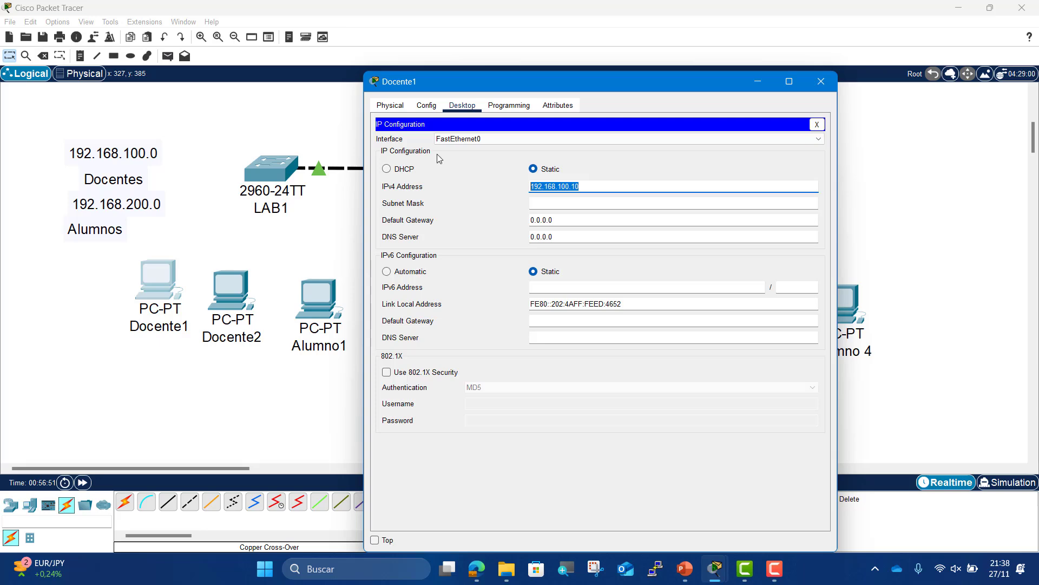
click(523, 204)
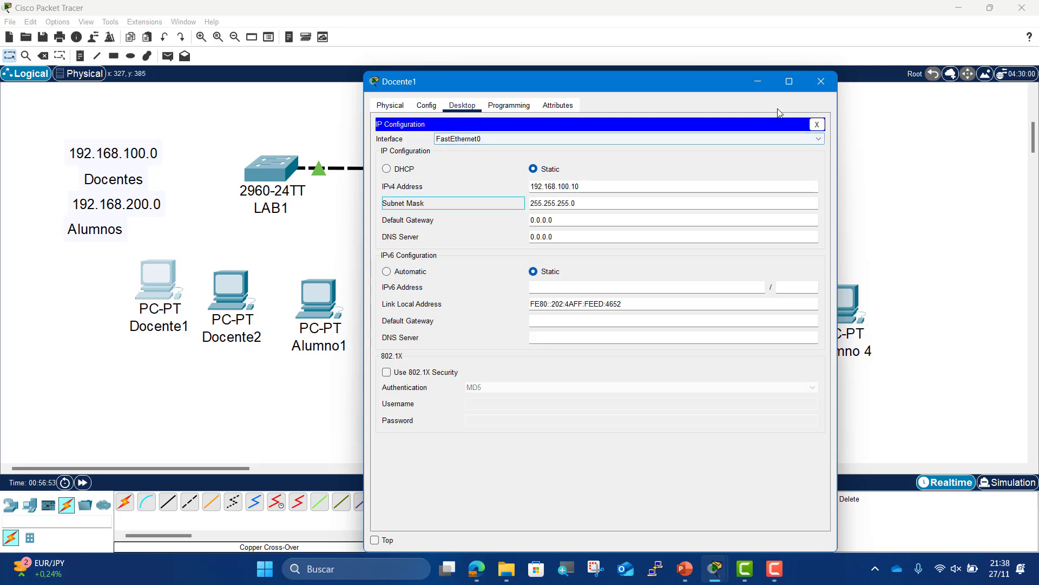
click(821, 81)
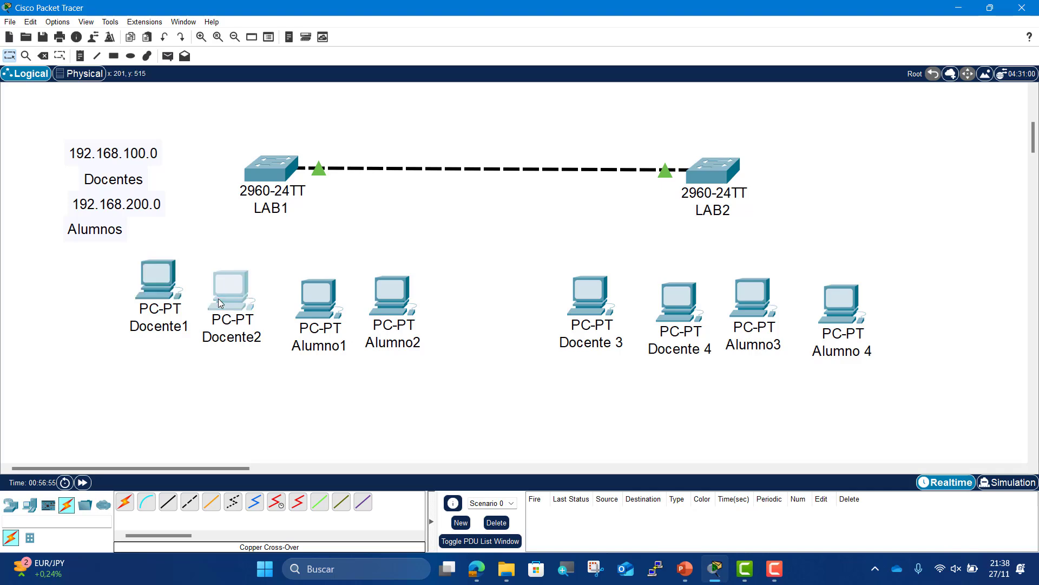
- Give Docente2 a static IPv4 address in the 192.168.100.0 network and fill in its subnet mask
double_click(218, 298)
click(461, 105)
click(418, 162)
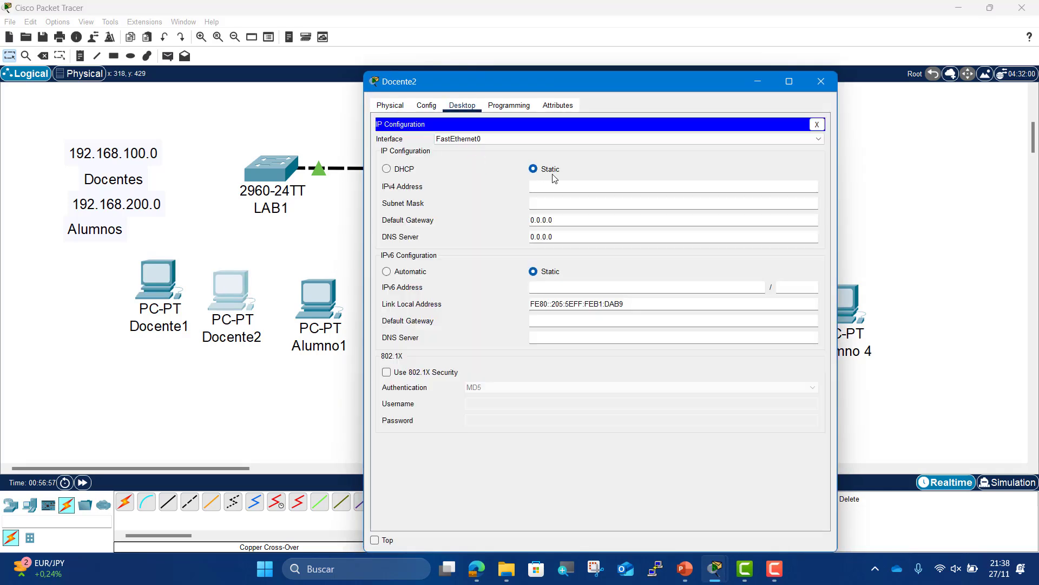
click(589, 188)
text(192.168.100.10)
click(562, 204)
click(821, 81)
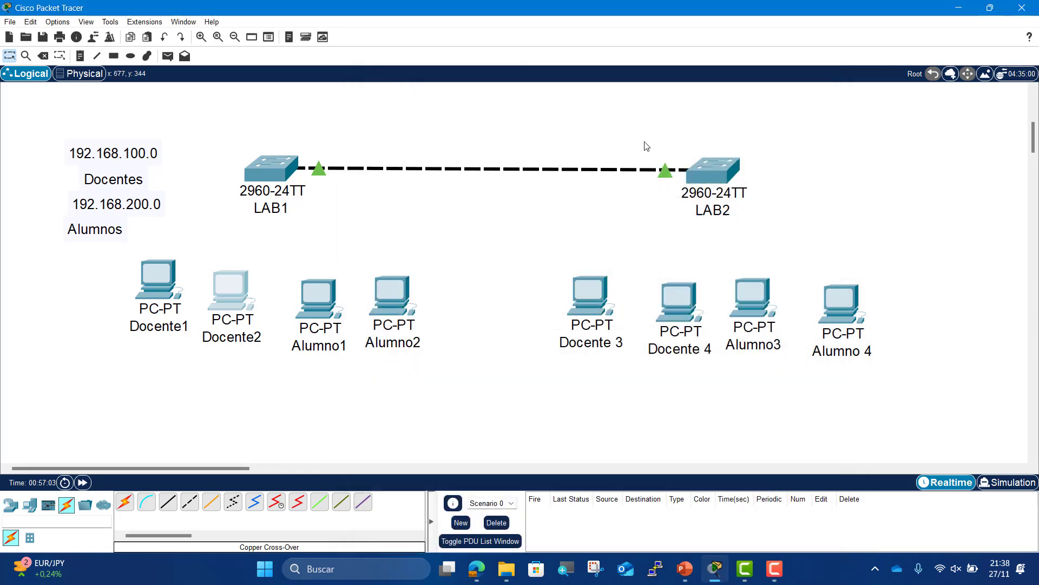
- Give Docente 3 the static IPv4 address 192.168.100.12 with subnet mask 255.255.255.0
click(590, 298)
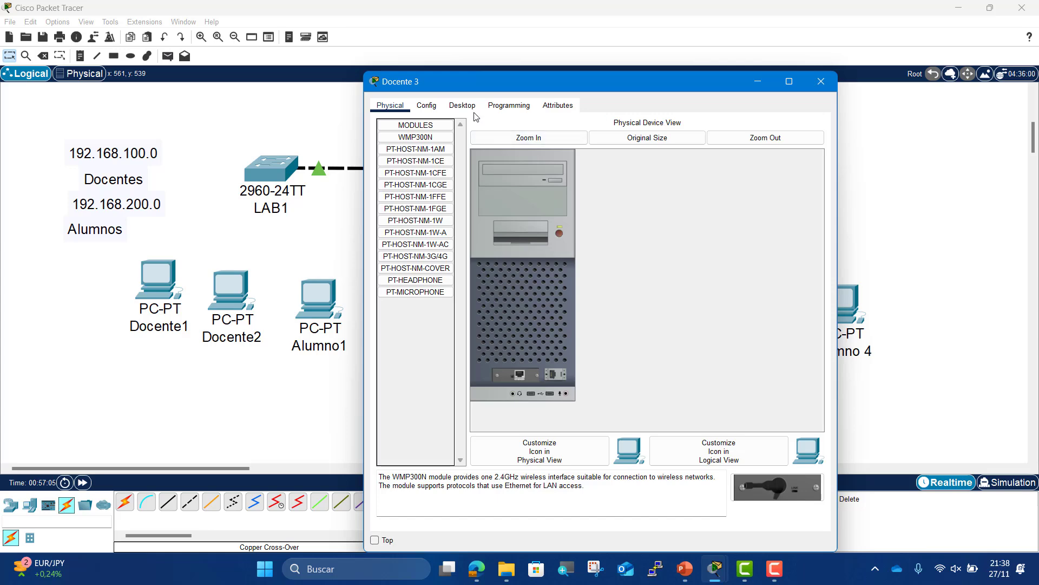
click(464, 105)
click(433, 154)
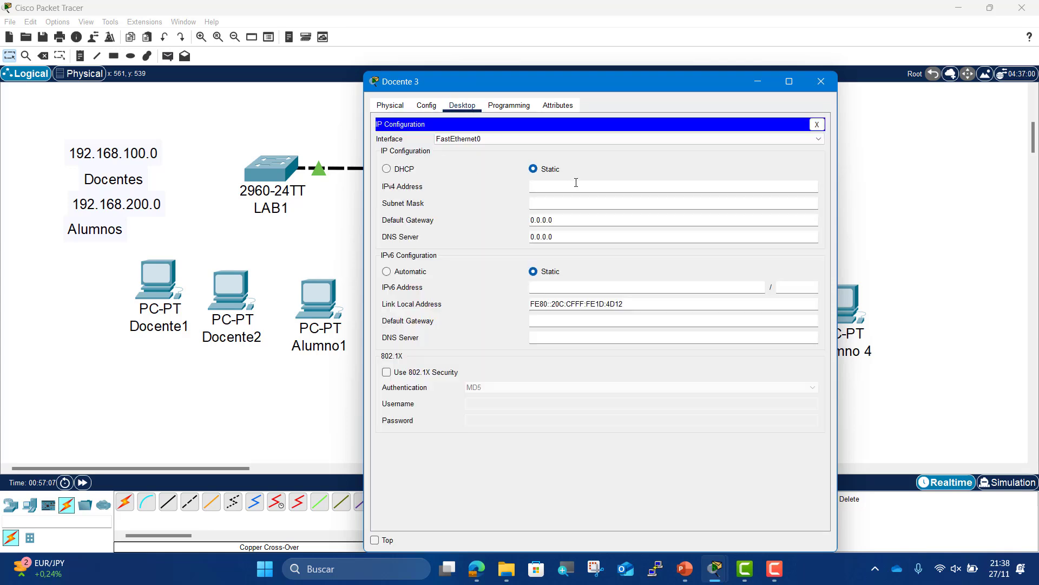
key(ctrl+v)
key(BackSpace)
text(12)
key(Tab)
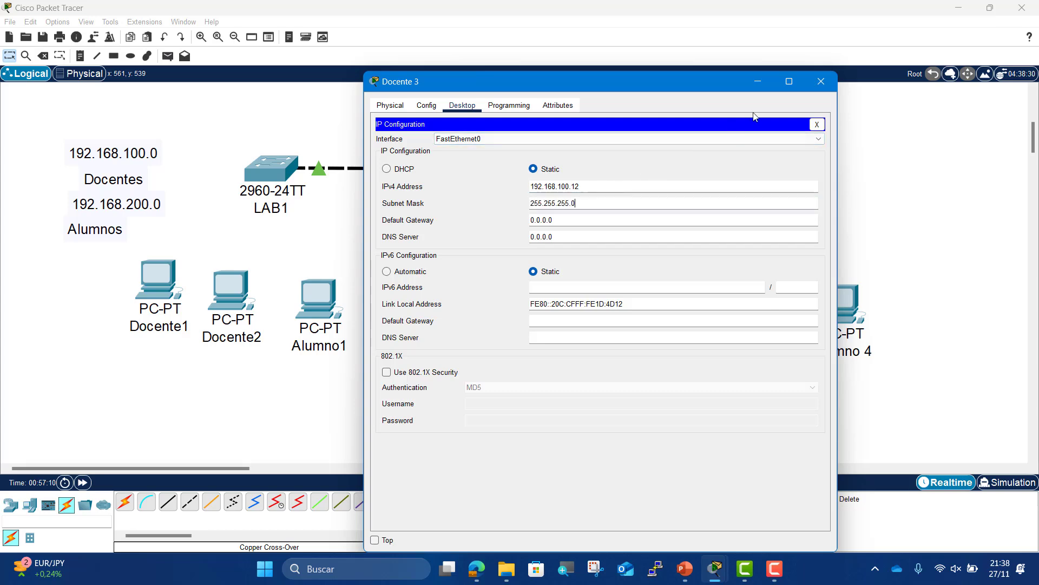
click(820, 81)
- Give Docente 4 the static IPv4 address 192.168.100.13 and fill in its subnet mask
click(676, 301)
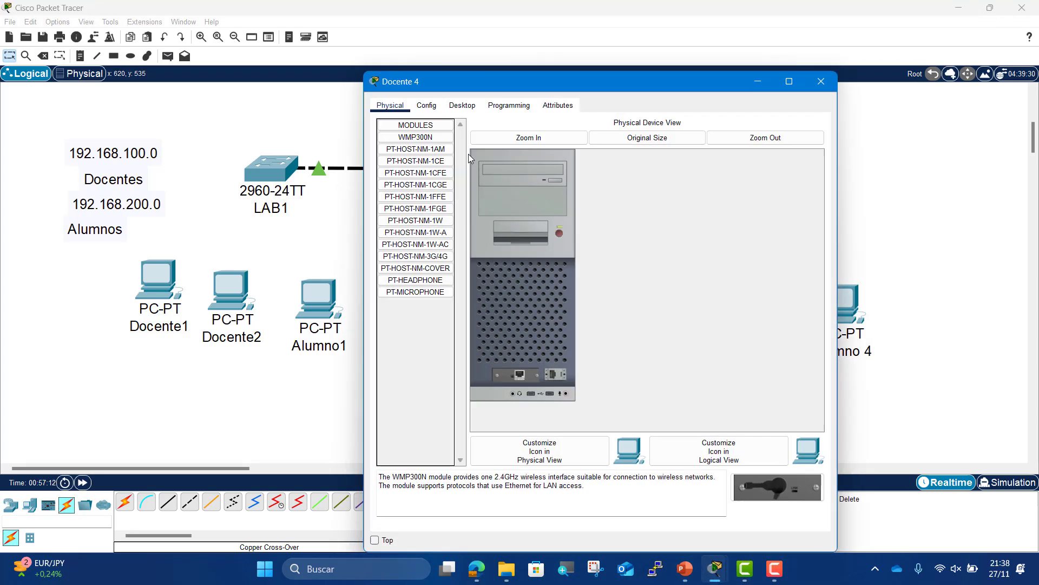
click(463, 107)
click(428, 151)
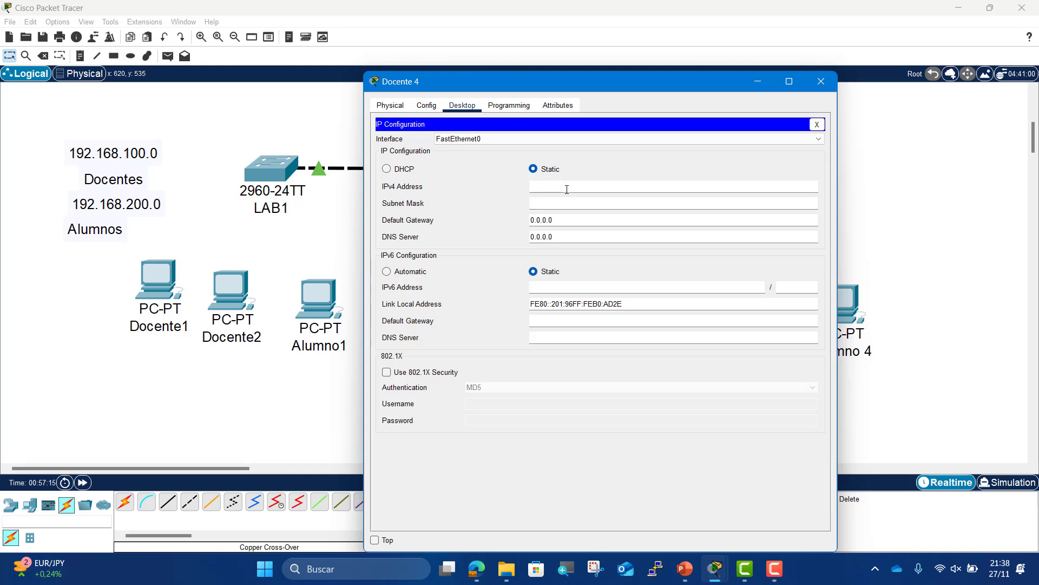
text(192.168.100.10)
text(13)
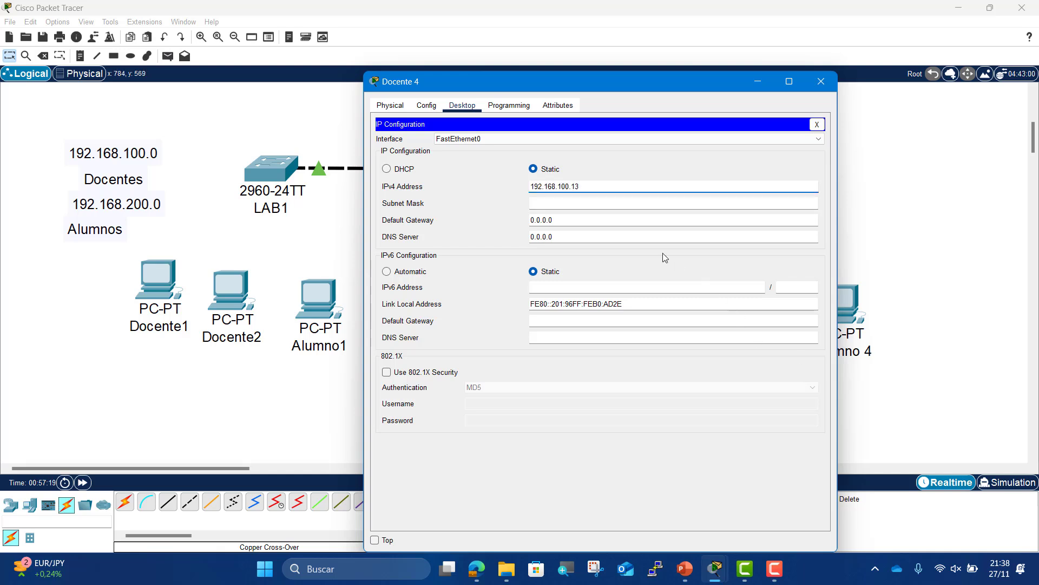
click(631, 209)
click(821, 81)
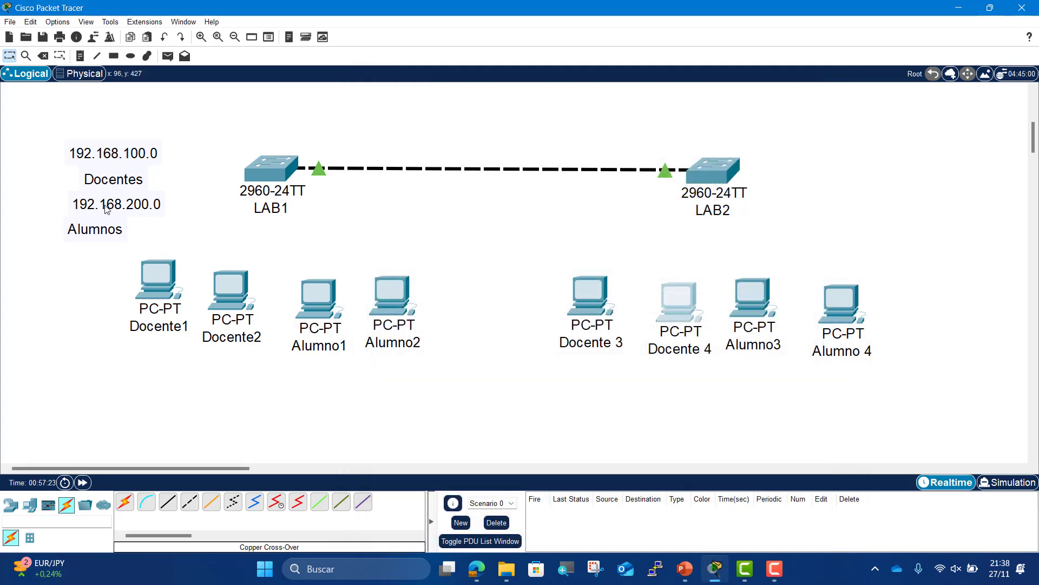
- Give Alumno1 the static IPv4 address 192.168.200.10 with subnet mask 255.255.255.0, and copy the address for reuse
click(334, 306)
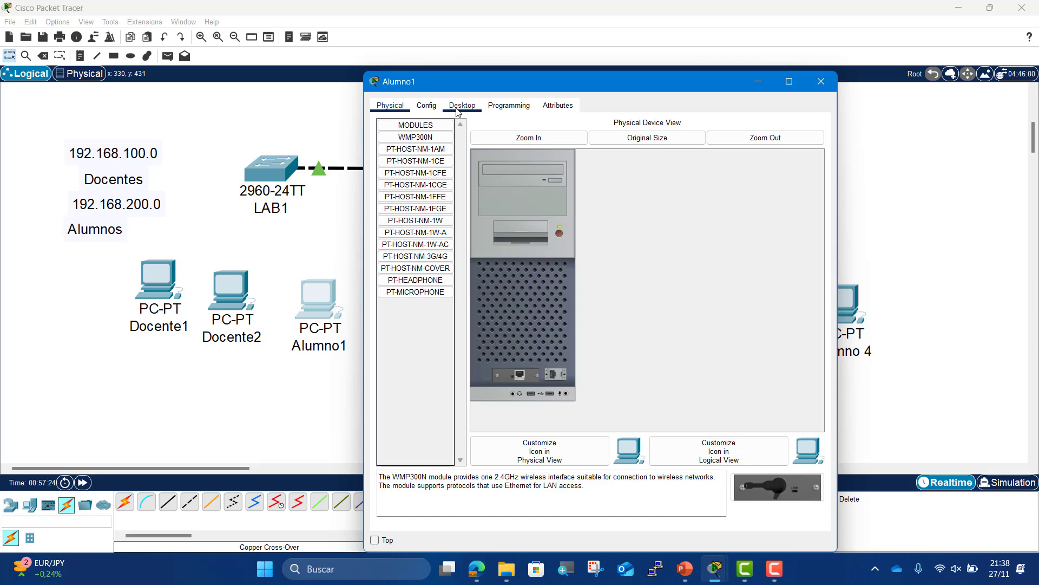
click(462, 105)
click(425, 187)
click(558, 189)
text(192.168.200.10)
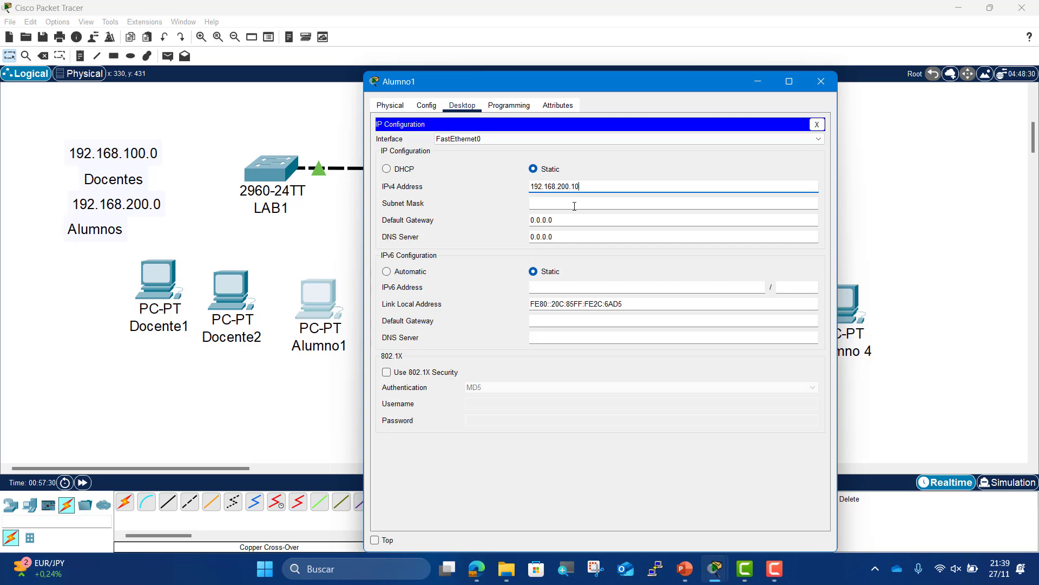
click(575, 205)
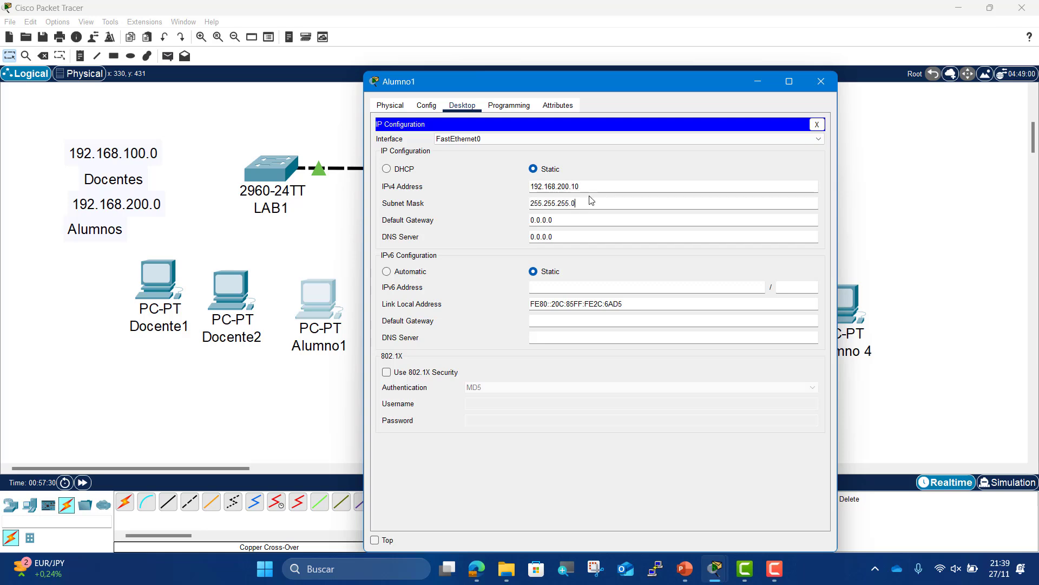
key(shift+Tab)
key(ctrl+c)
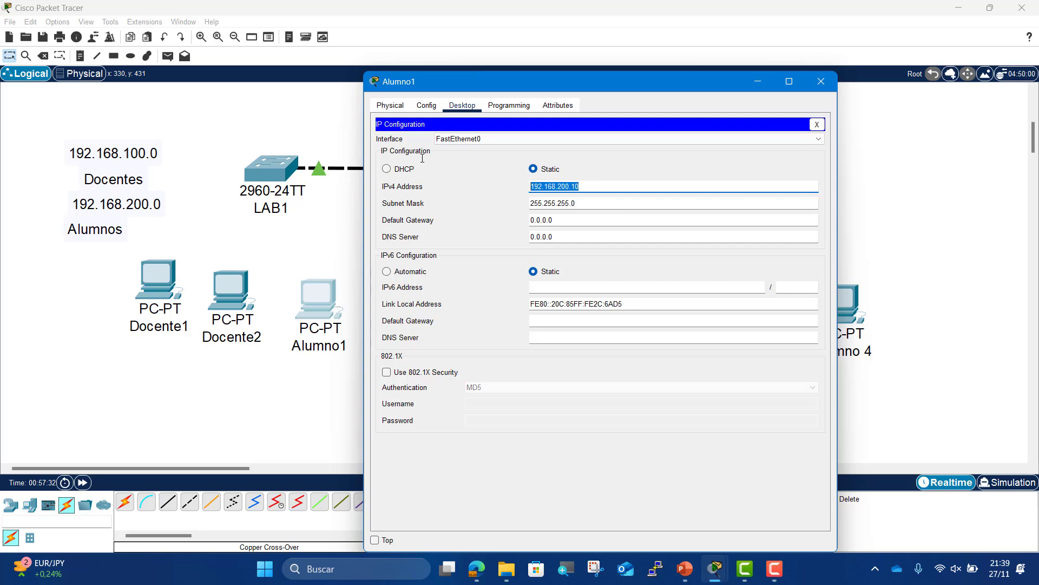
click(812, 82)
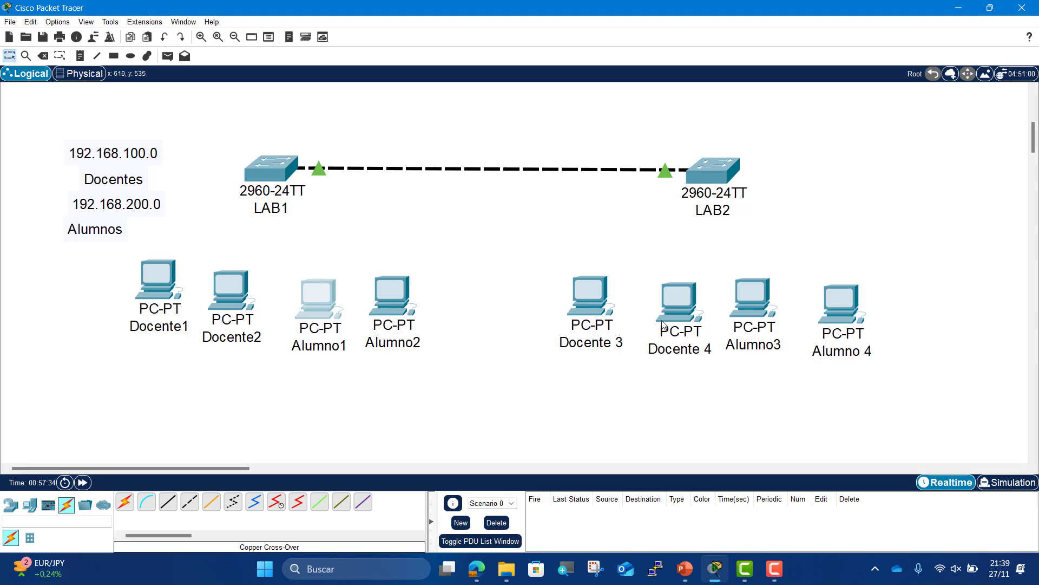
- Give Alumno2 a static IPv4 address in the 192.168.200.0 network and fill in its subnet mask
click(409, 312)
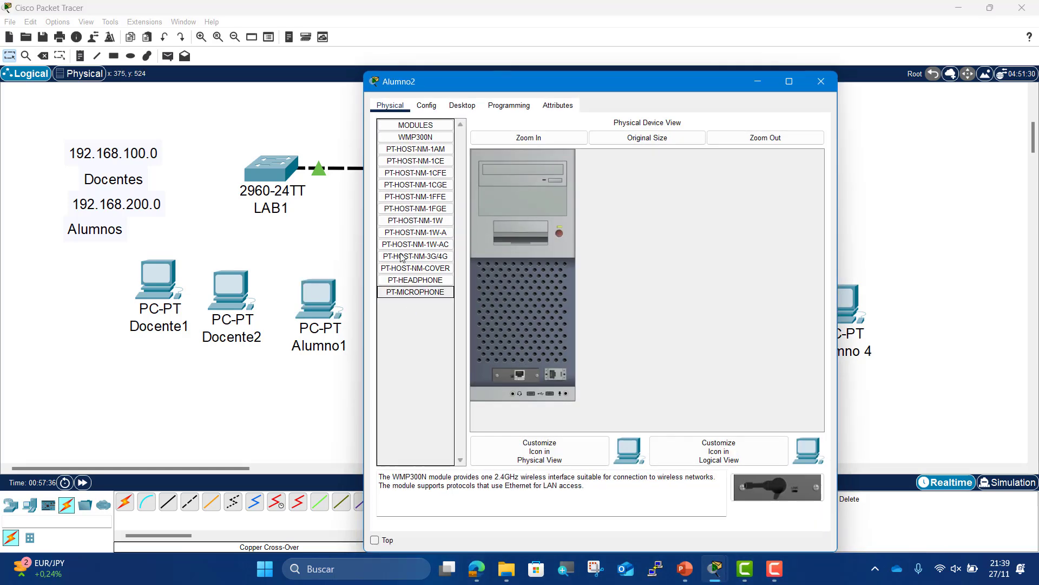
click(462, 106)
click(450, 139)
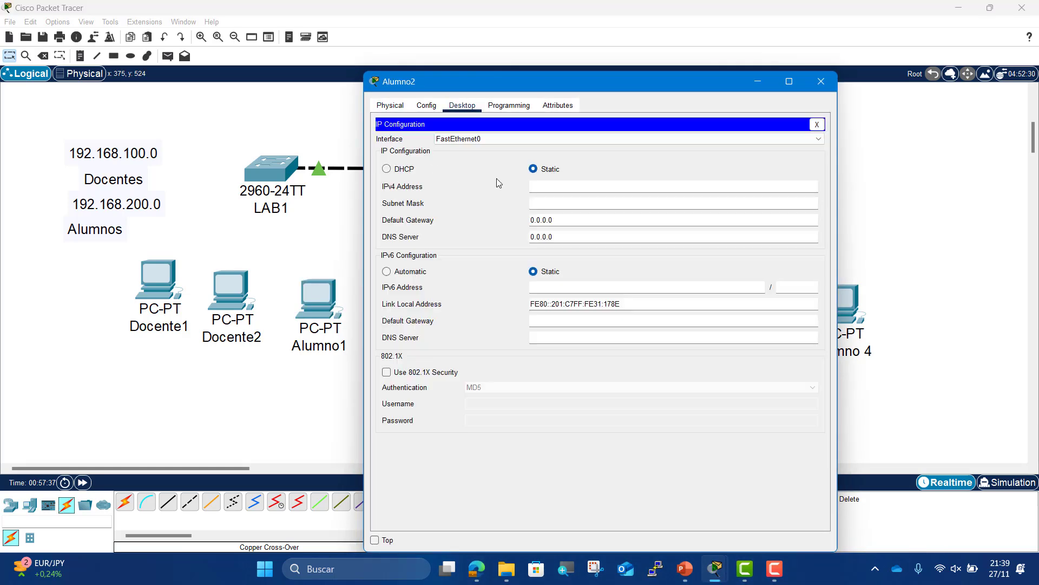
click(564, 190)
key(ctrl+v)
click(607, 203)
click(821, 81)
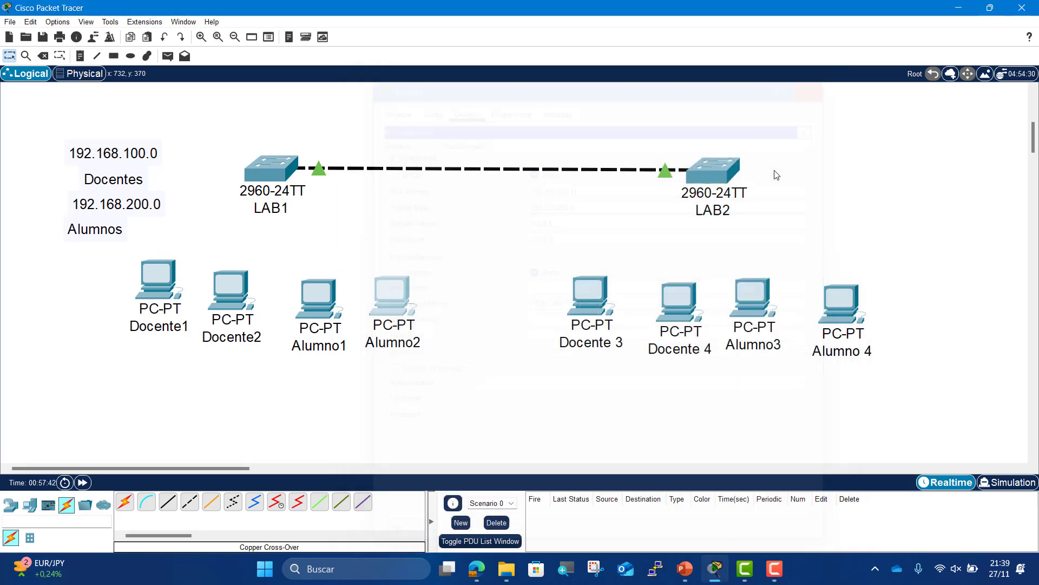
- Give Alumno3 the static IPv4 address 192.168.200.12 and fill in its subnet mask
click(753, 303)
click(462, 105)
click(421, 191)
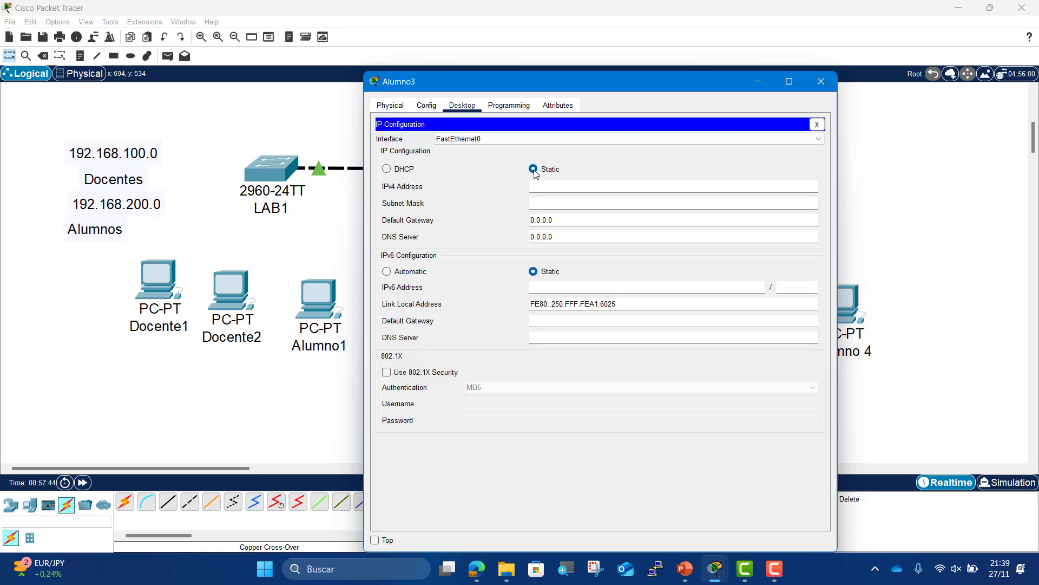
click(595, 190)
key(ctrl+v)
key(BackSpace)
click(621, 203)
click(821, 81)
- Give Alumno 4 the static IPv4 address 192.168.200.13 with subnet mask 255.255.255.0
click(848, 302)
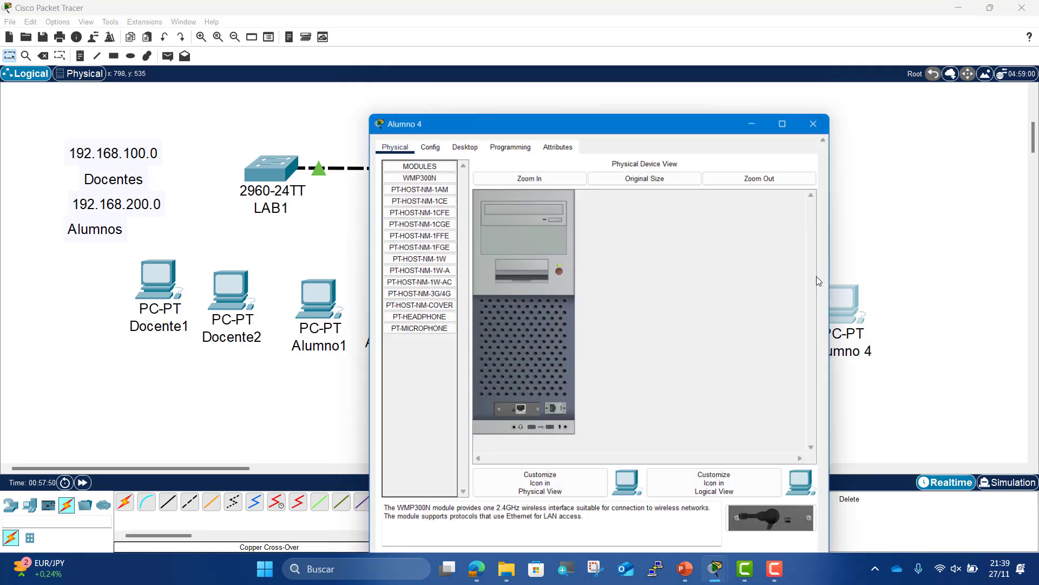
click(463, 106)
click(433, 146)
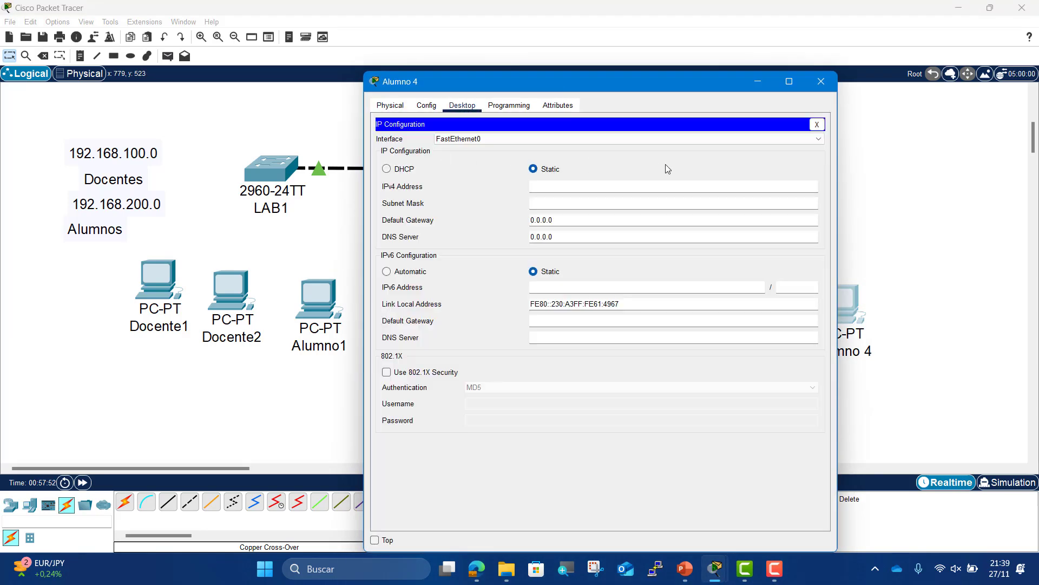
text(192.168.200.13)
click(584, 203)
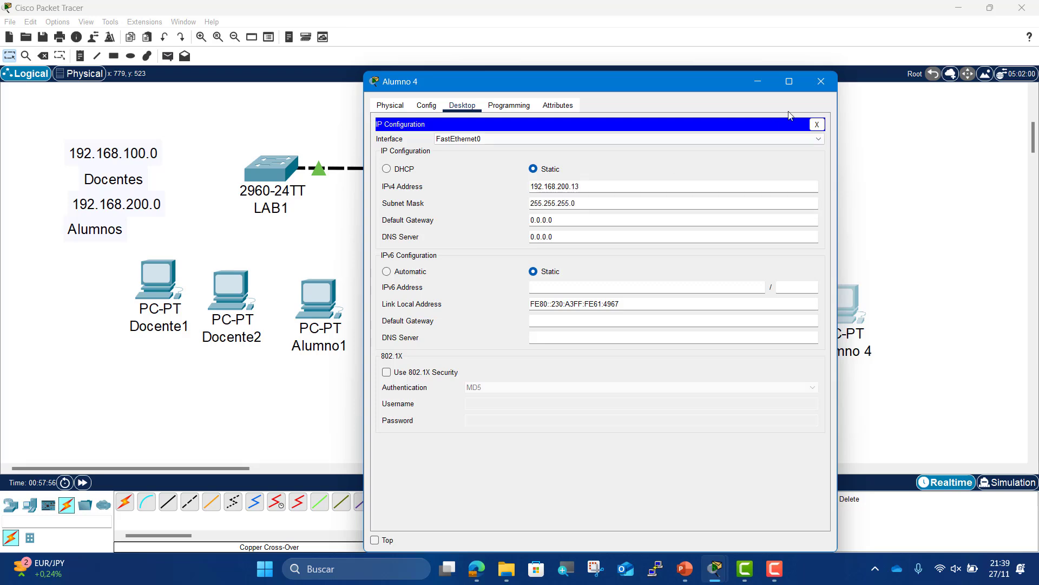
click(821, 82)
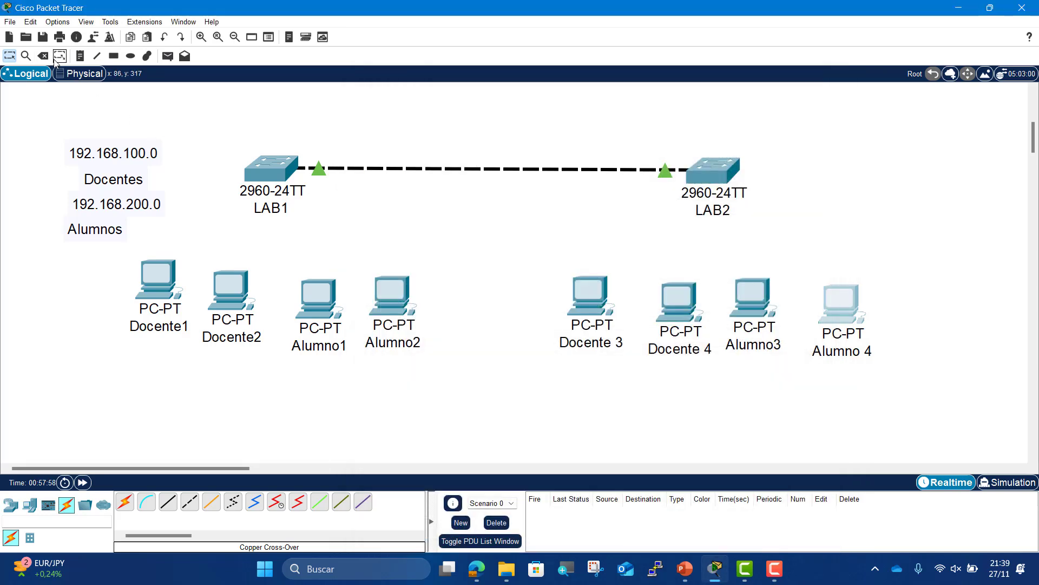
- Place the notes 10, 11, 12 and 13 beneath Docente1, Docente2, Docente 3 and Docente 4 respectively
click(80, 55)
click(150, 357)
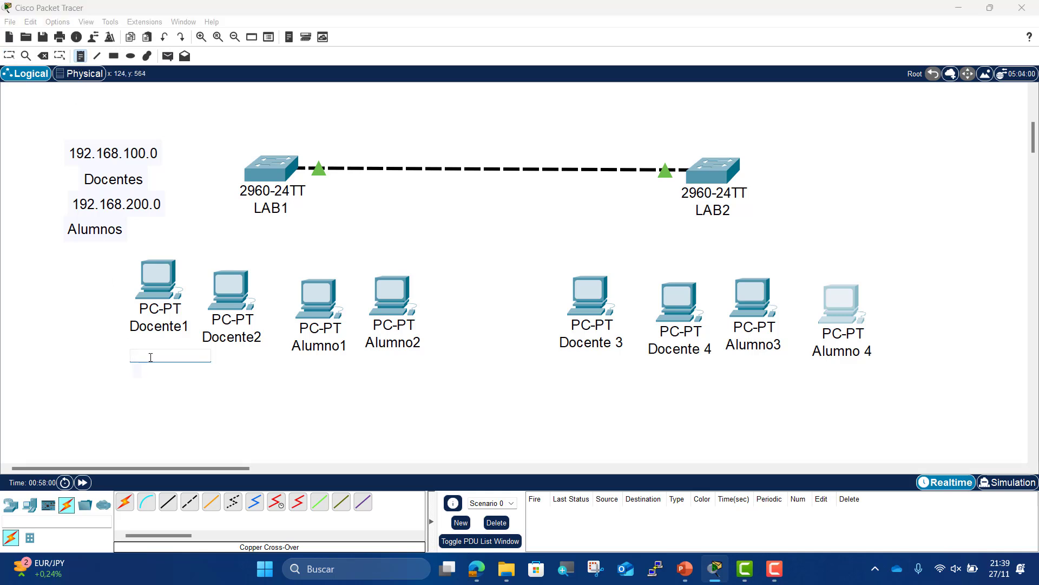
text(10)
click(223, 363)
text(11)
click(570, 372)
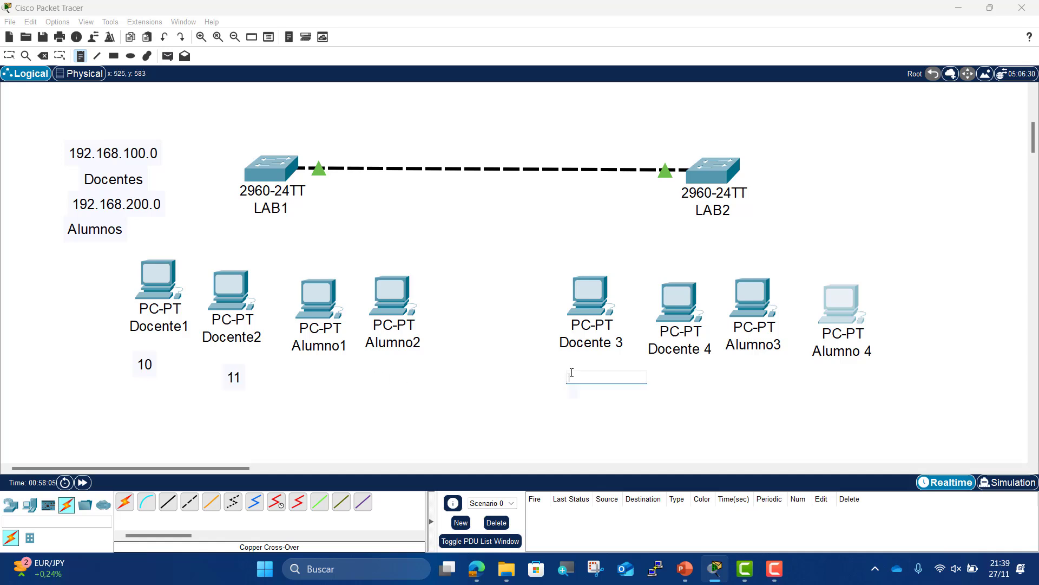
click(679, 376)
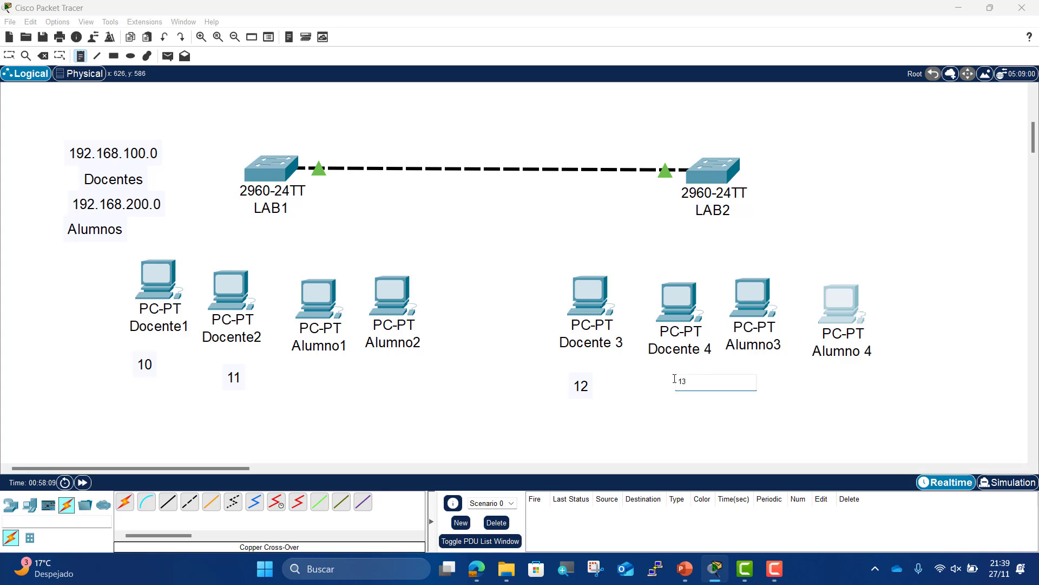
- Place the notes 10, 11, 12 and 13 beneath Alumno1, Alumno2, Alumno3 and Alumno 4 respectively
click(268, 358)
click(316, 380)
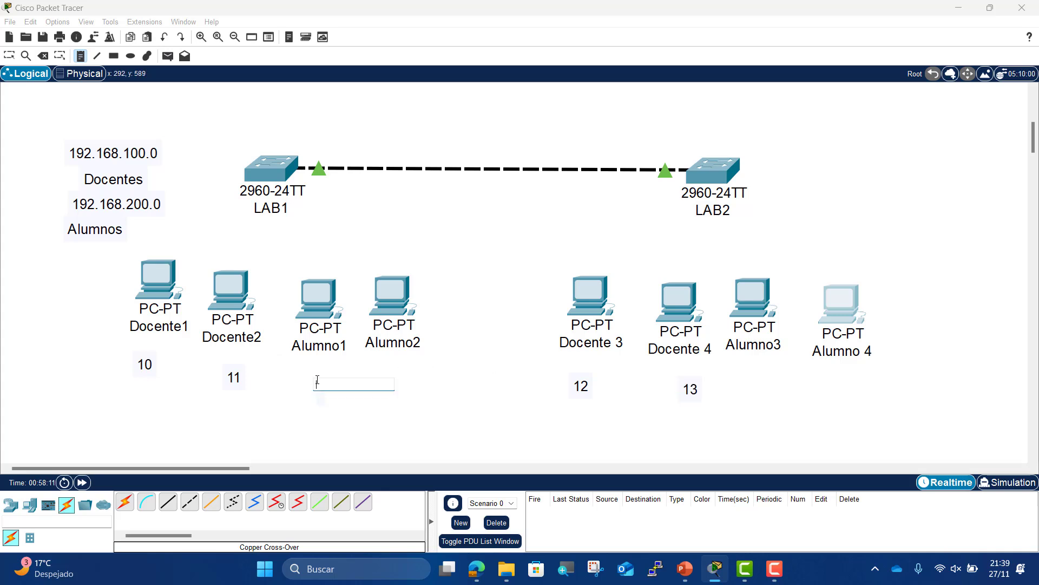
click(316, 369)
text(10)
click(420, 367)
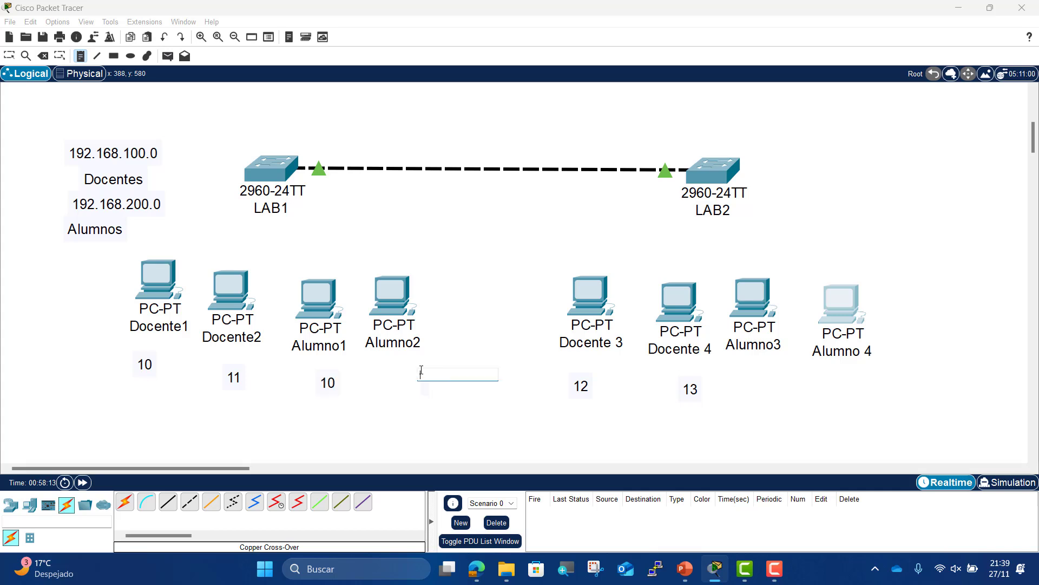
click(394, 367)
text(11)
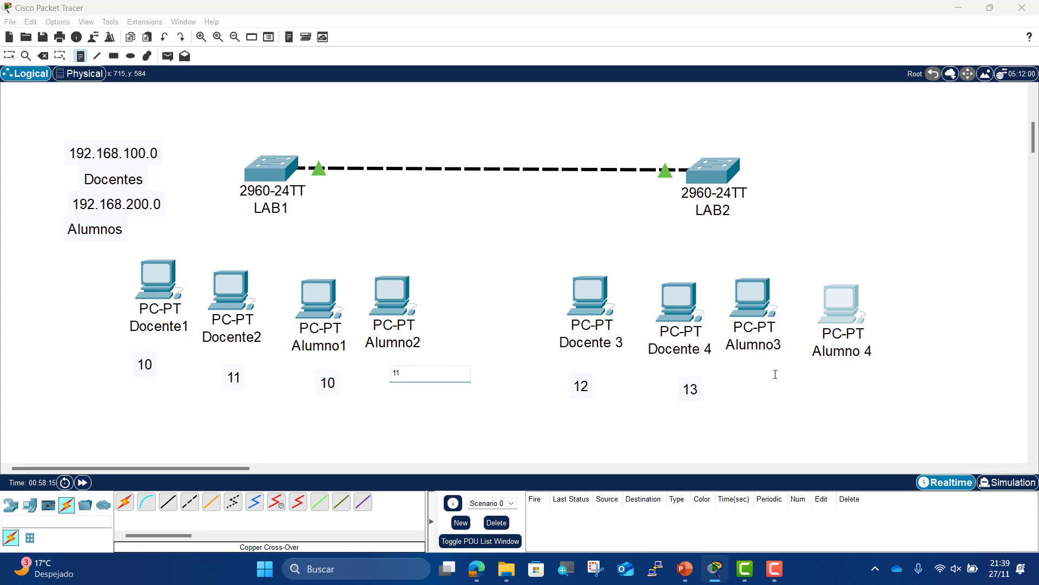
click(773, 379)
click(741, 378)
text(12)
click(839, 383)
text(13)
click(914, 233)
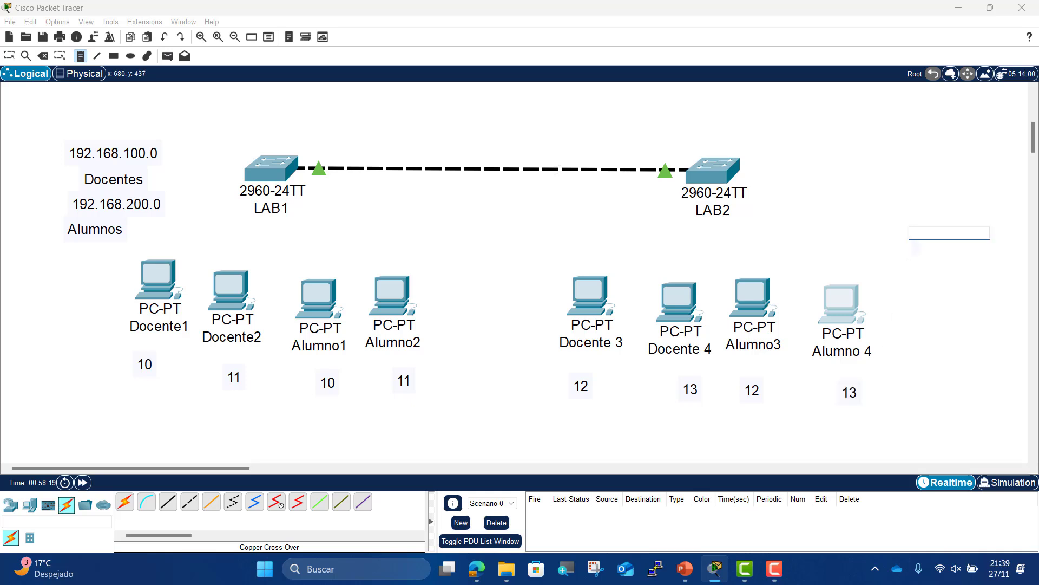
- Connect Docente1's FastEthernet0 to FastEthernet0/2 on switch LAB1 with a copper straight-through cable
click(167, 508)
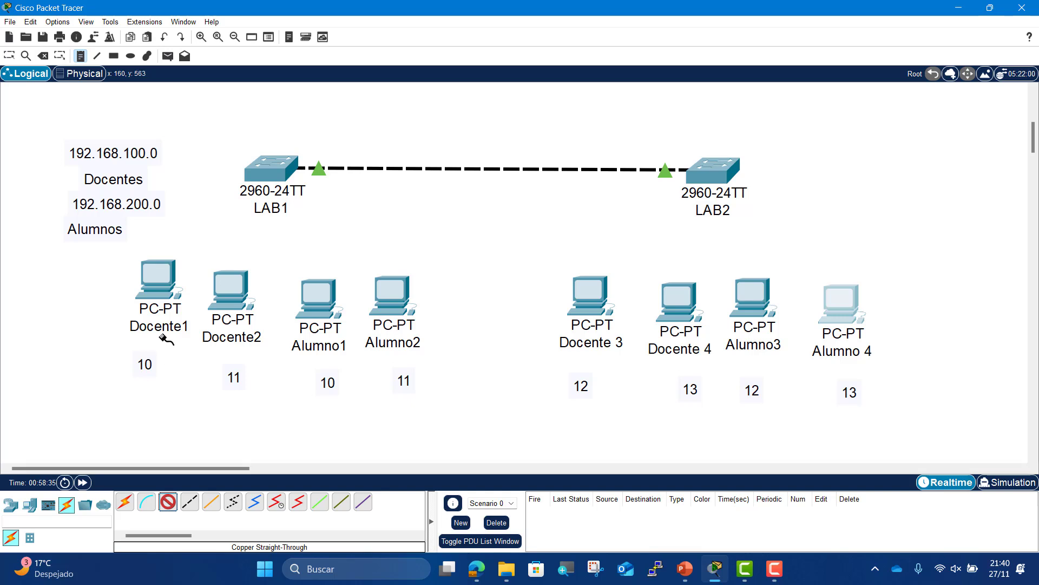
click(164, 286)
click(185, 331)
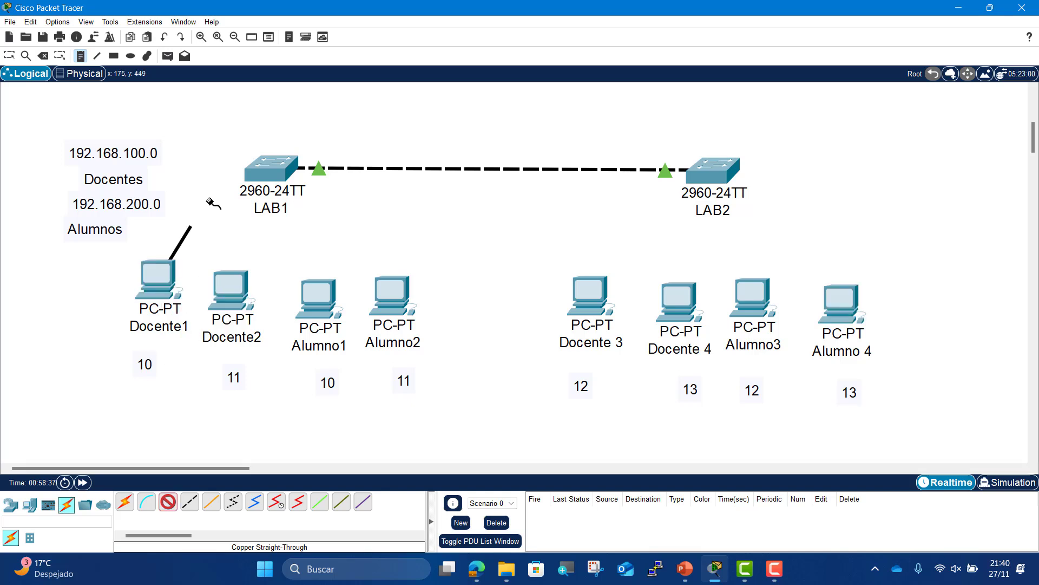
click(278, 177)
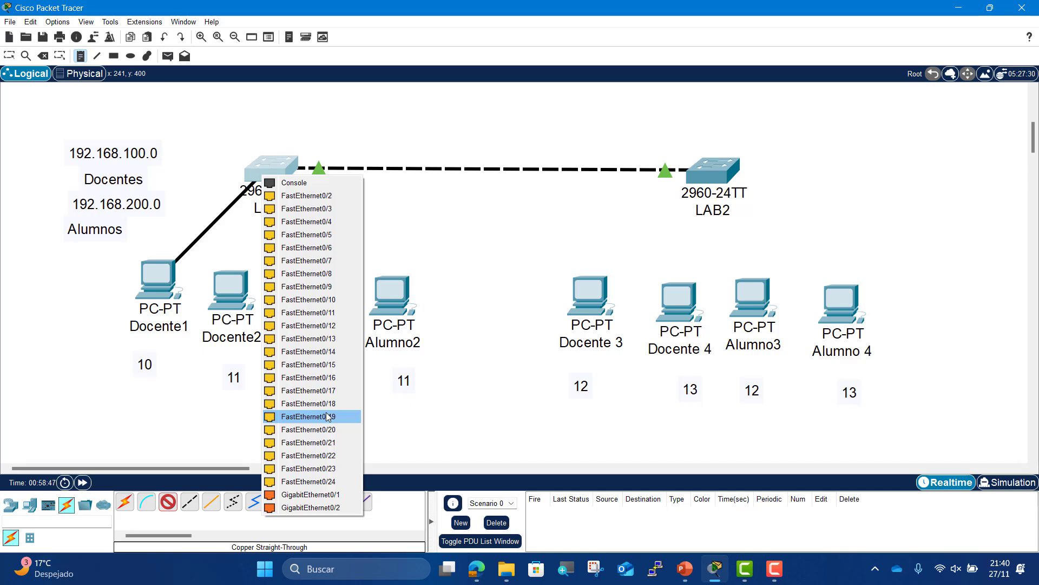
click(306, 196)
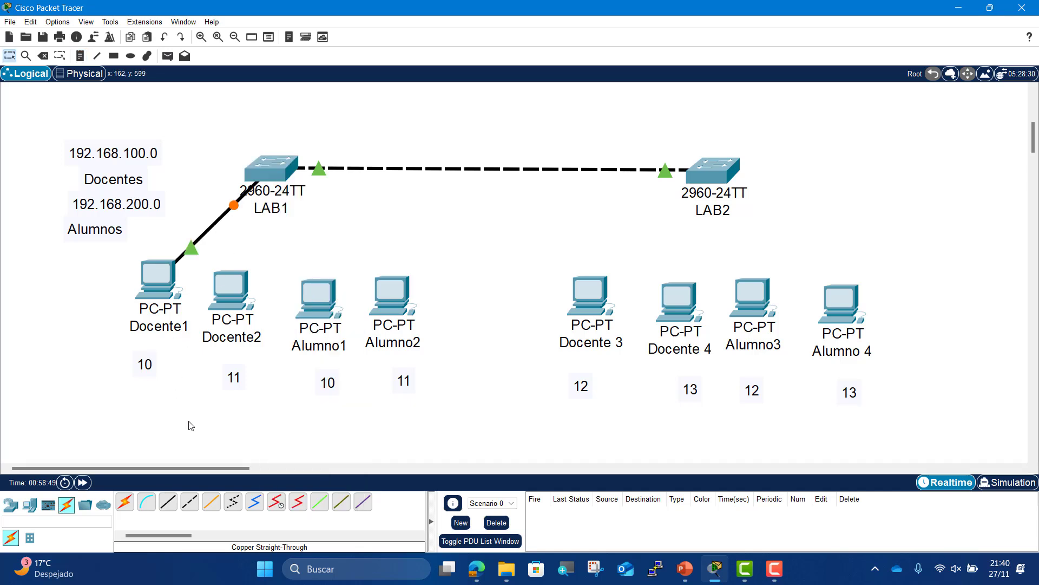
- Connect Docente2's FastEthernet0 to FastEthernet0/3 on switch LAB1 with a copper straight-through cable
click(168, 501)
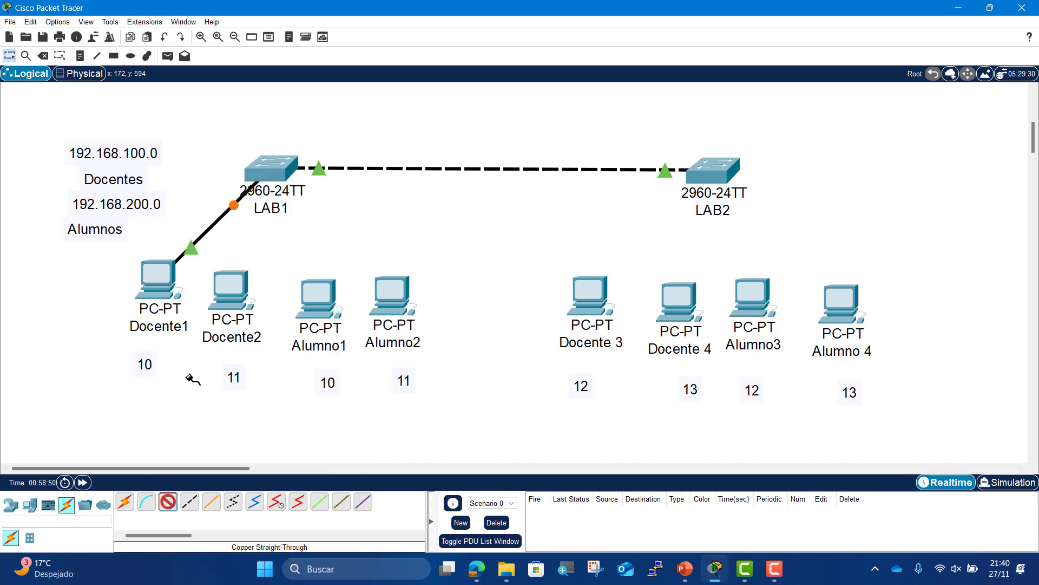
click(233, 314)
click(282, 359)
click(269, 170)
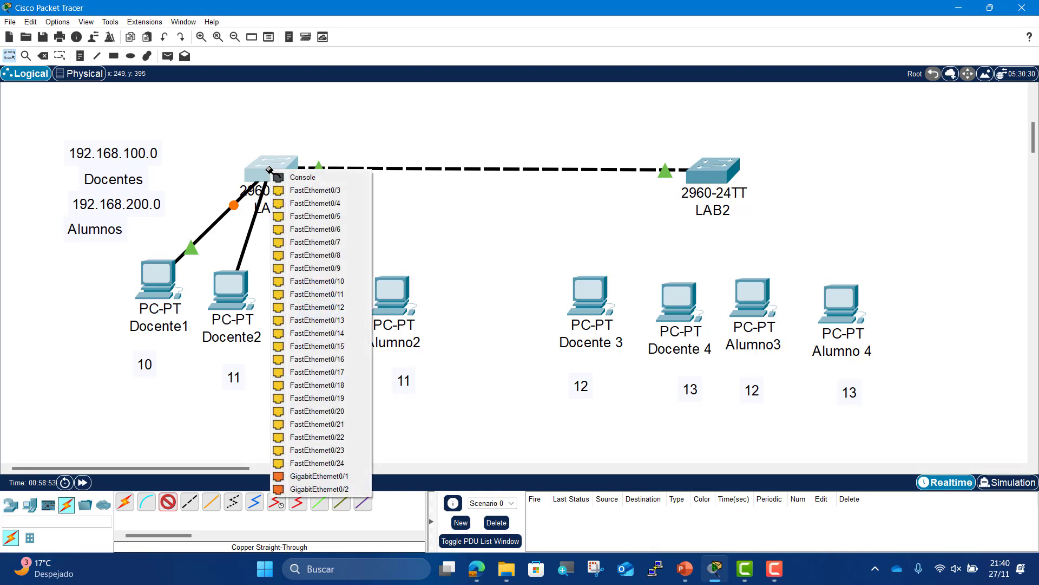
click(329, 190)
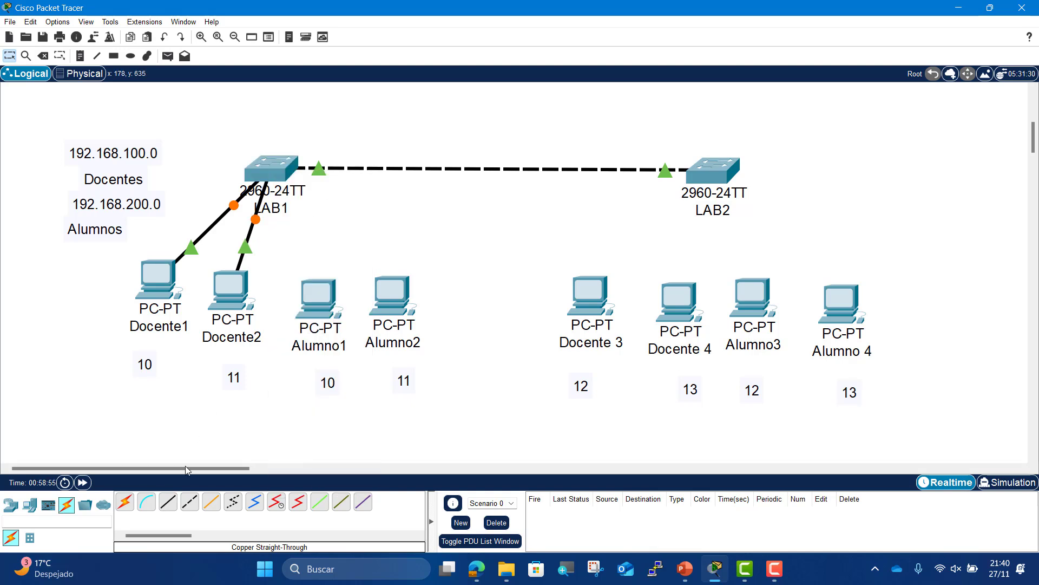
- Connect Alumno1's FastEthernet0 to FastEthernet0/12 on switch LAB1 with a copper straight-through cable
click(318, 310)
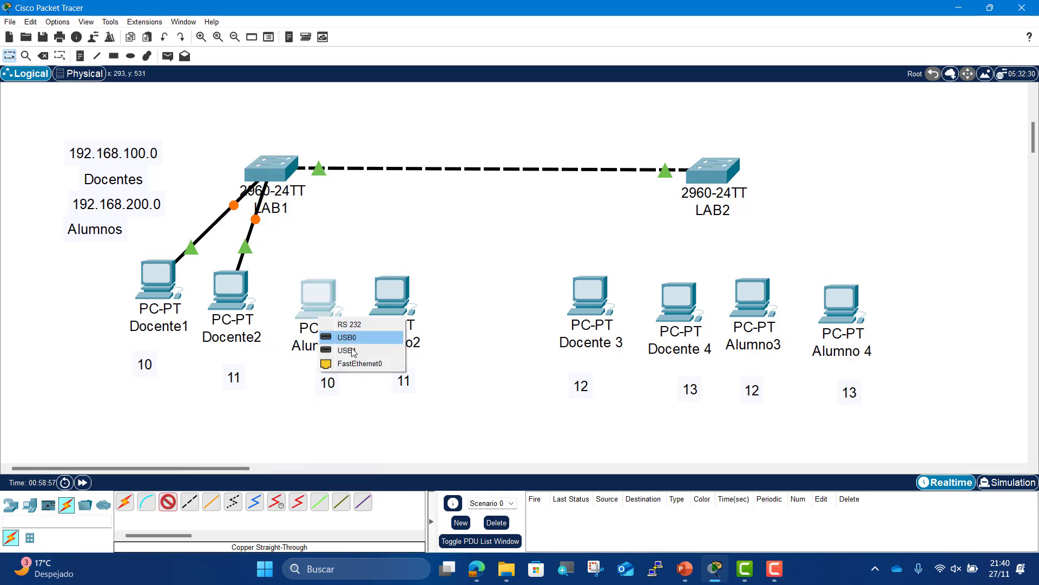
click(357, 362)
click(281, 170)
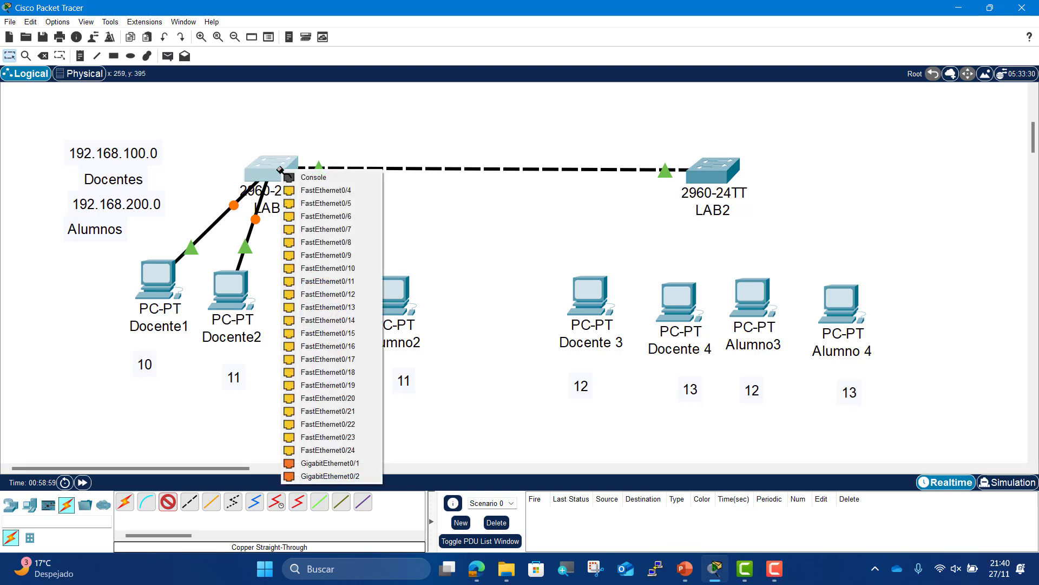
click(328, 294)
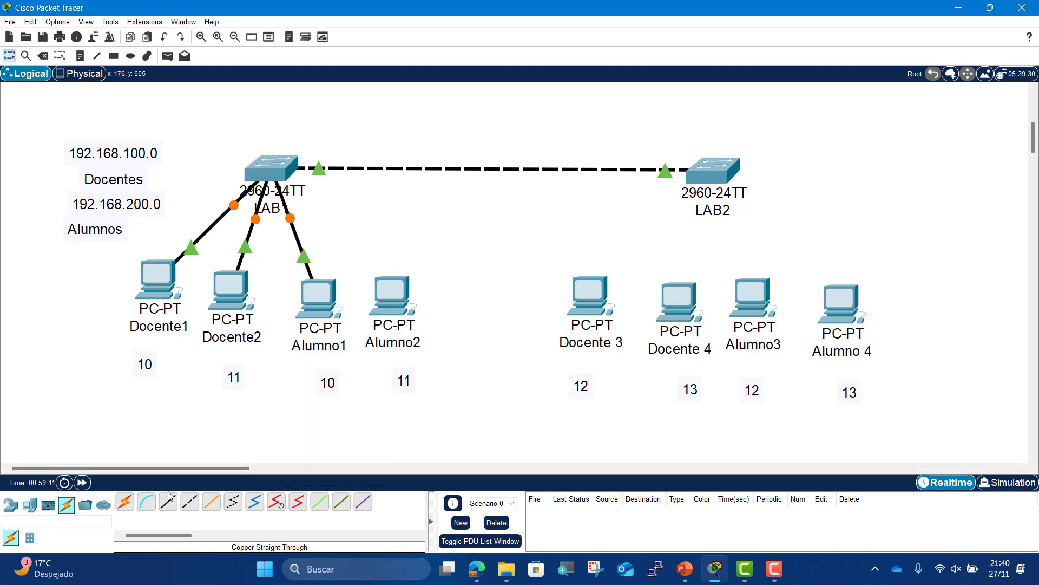
- Connect Alumno2's FastEthernet0 to FastEthernet0/13 on switch LAB1 with a copper straight-through cable, and fast-forward the simulation time
click(168, 502)
click(393, 301)
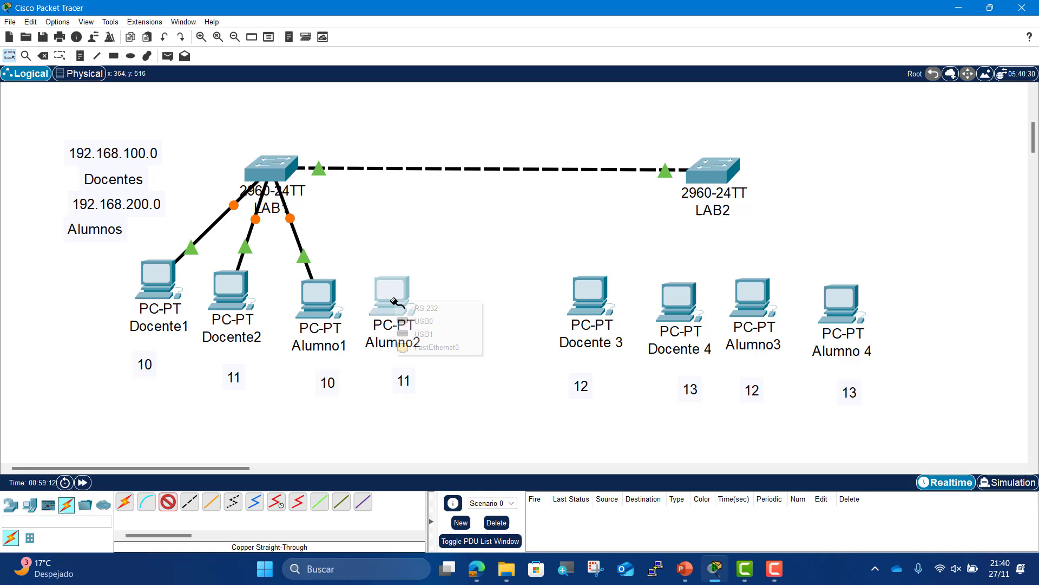
click(436, 347)
click(289, 178)
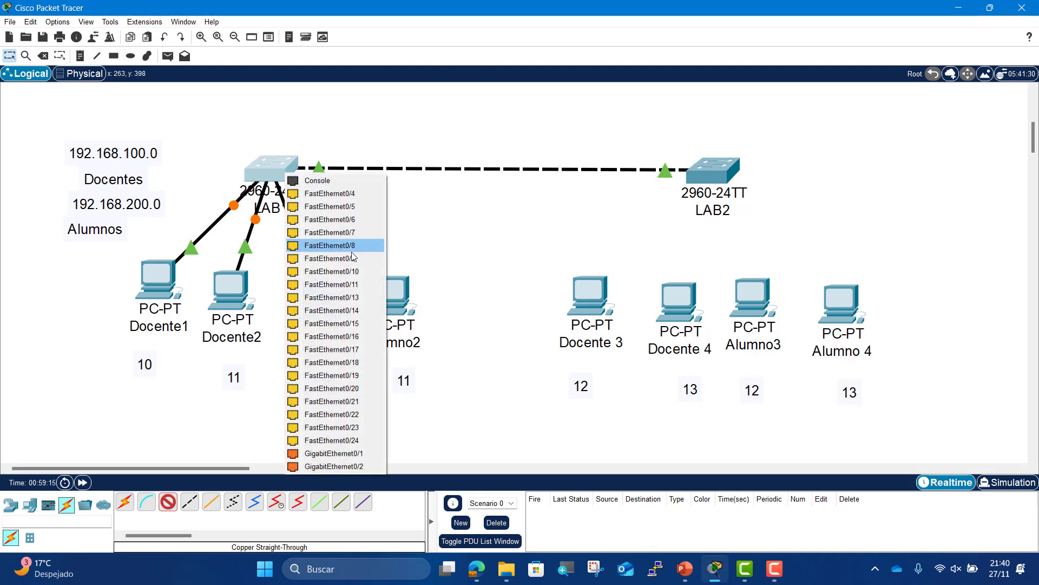
click(349, 299)
click(82, 482)
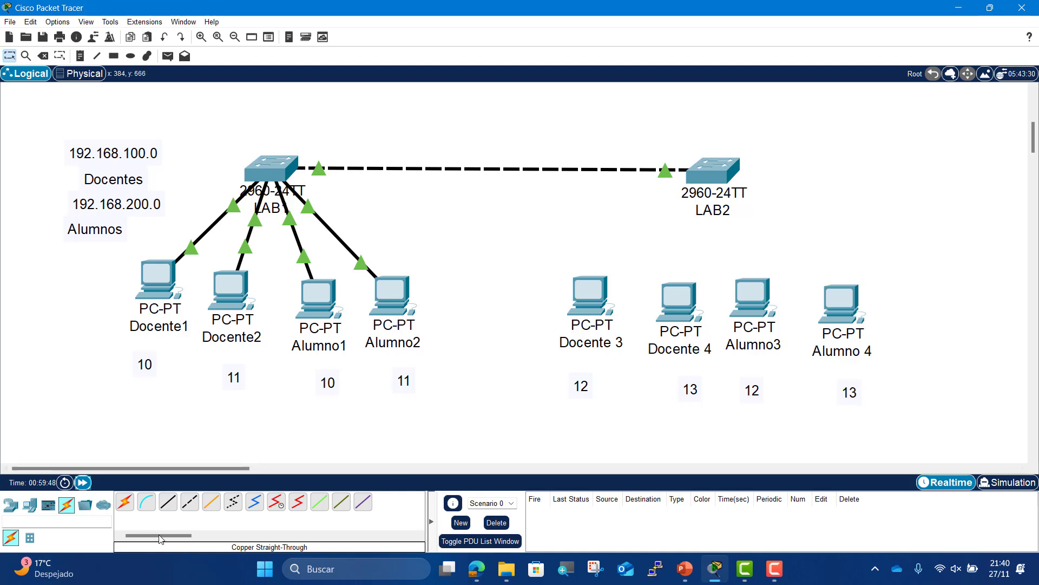
- Connect Docente 3's FastEthernet0 to FastEthernet0/2 on switch LAB2 with a copper straight-through cable
click(168, 501)
click(605, 300)
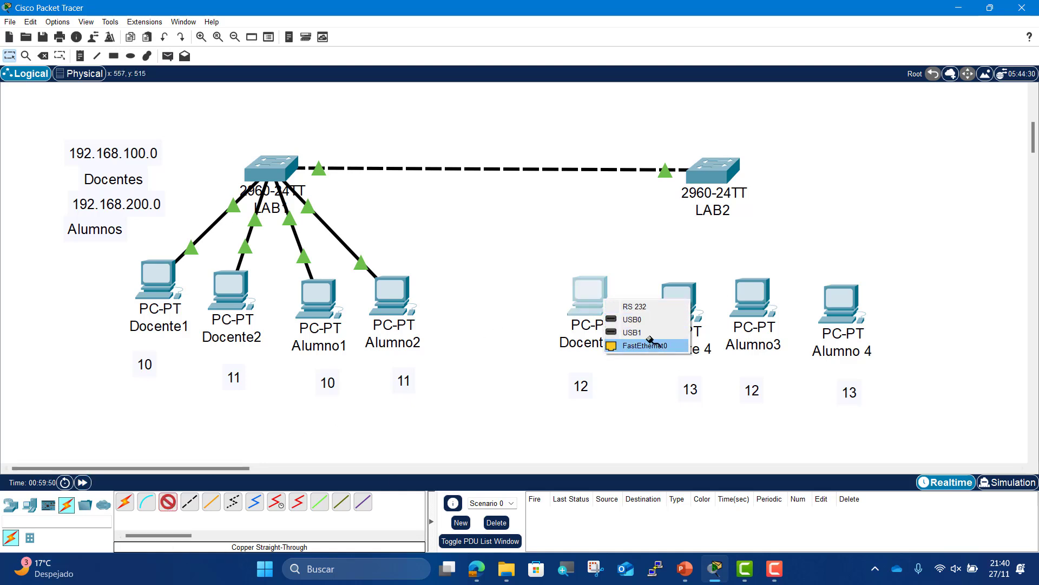
click(645, 345)
click(715, 180)
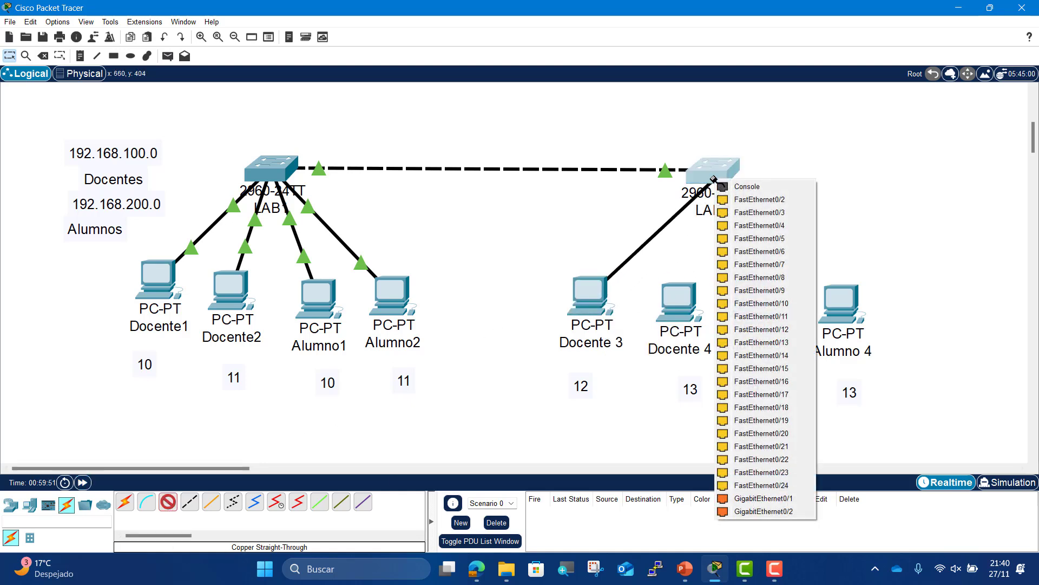
click(737, 204)
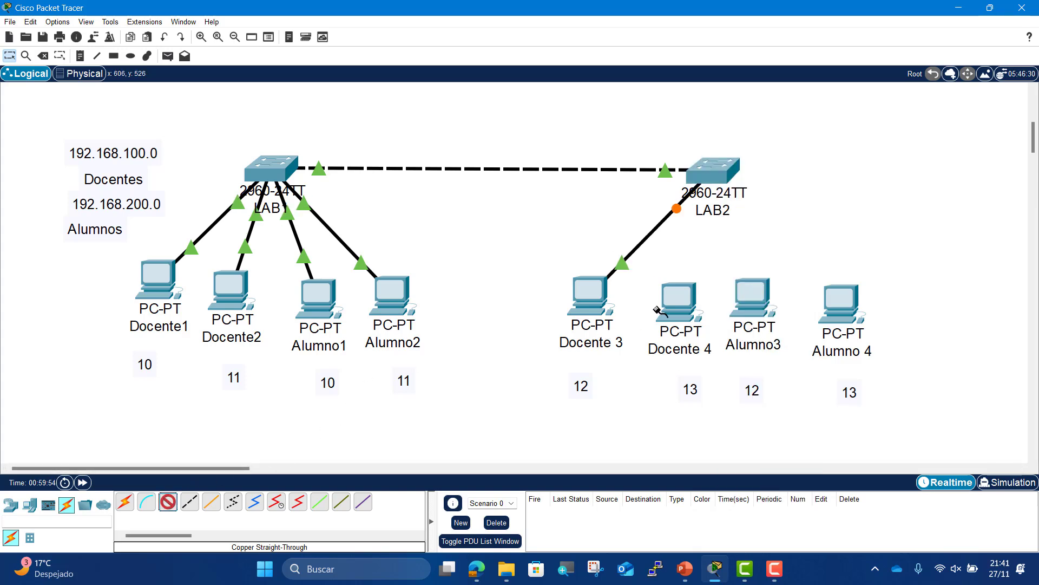
- Connect Docente 4's FastEthernet0 to FastEthernet0/3 on switch LAB2 with a copper straight-through cable
click(670, 297)
click(697, 356)
click(718, 190)
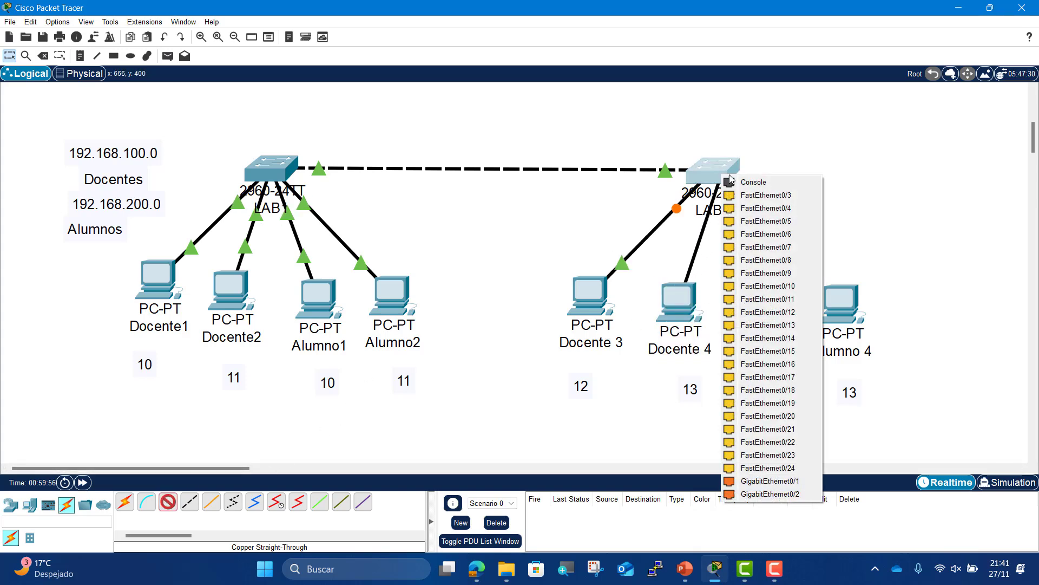
click(761, 195)
mouse_move(680, 287)
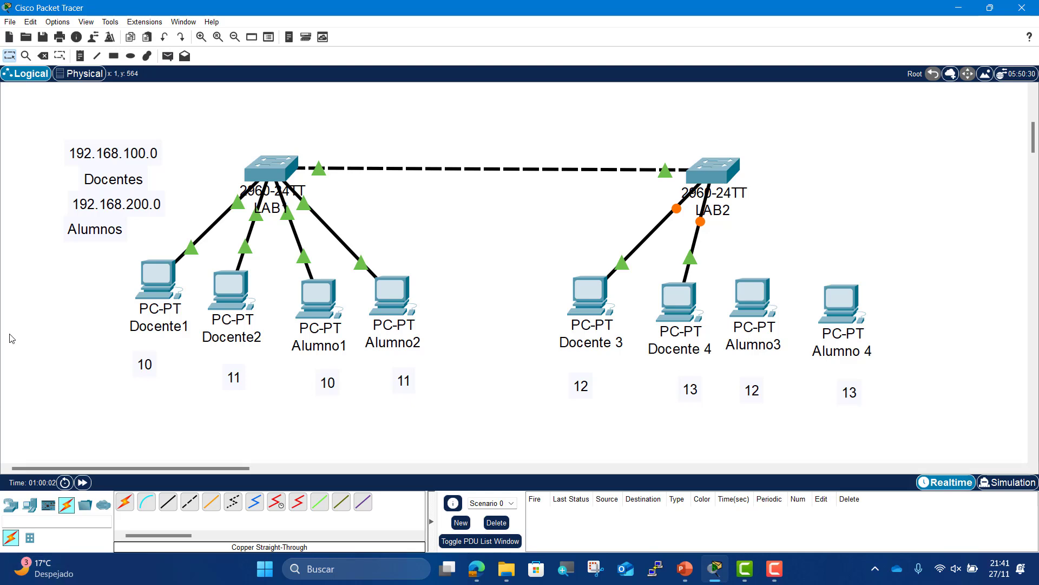
- Connect Alumno3's FastEthernet0 to FastEthernet0/12 on switch LAB2 with a copper straight-through cable
click(167, 506)
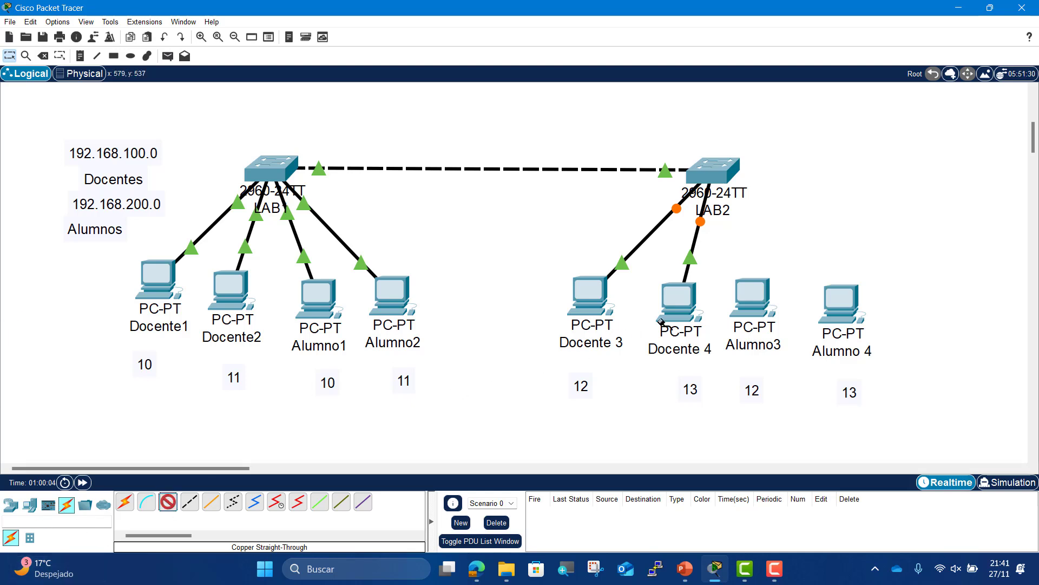
click(762, 313)
click(796, 359)
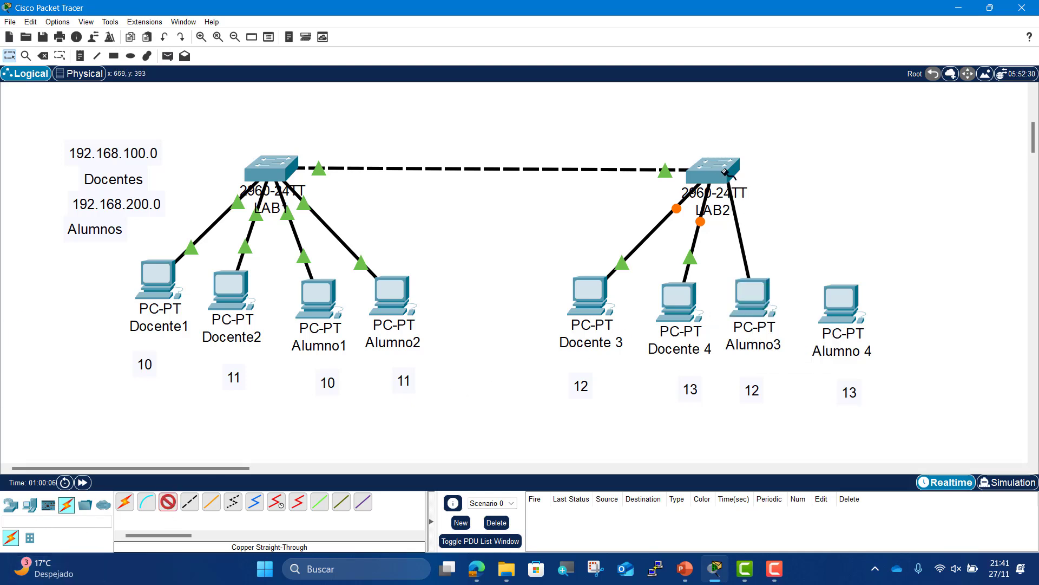
click(723, 172)
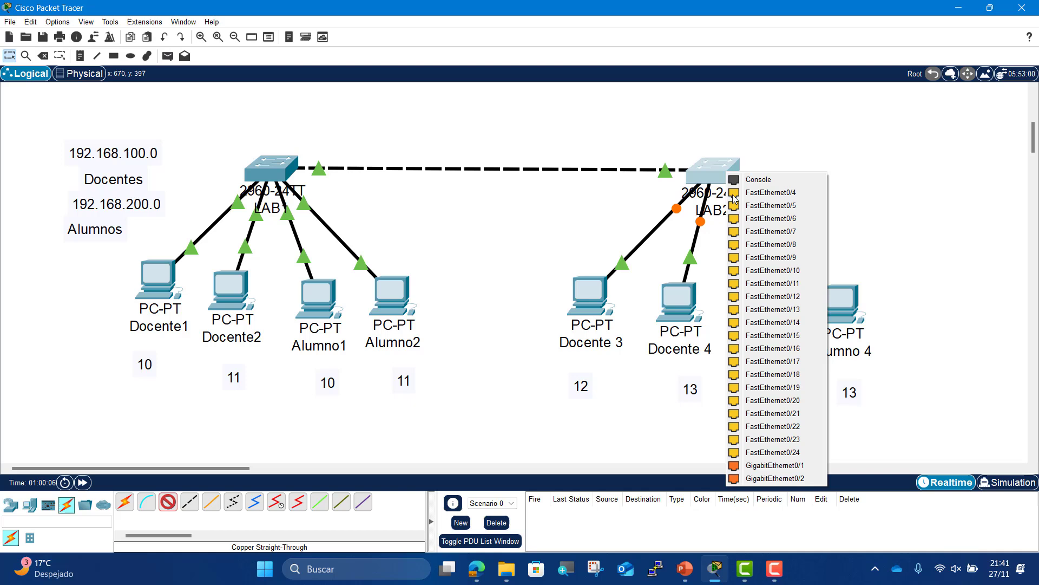
click(790, 298)
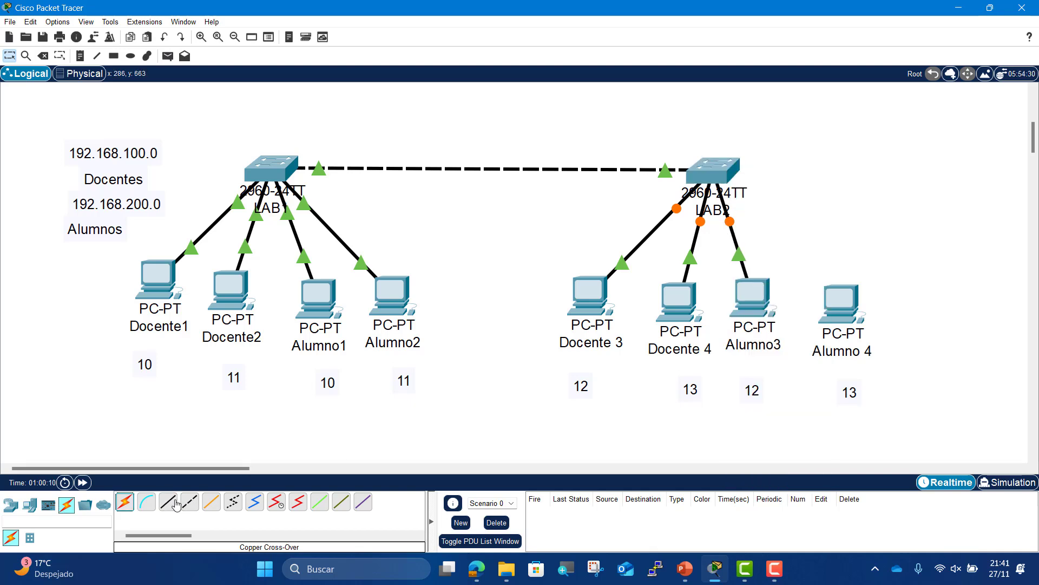
- Connect Alumno 4's FastEthernet0 to FastEthernet0/13 on switch LAB2 with a copper straight-through cable, and fast-forward the simulation time
click(168, 501)
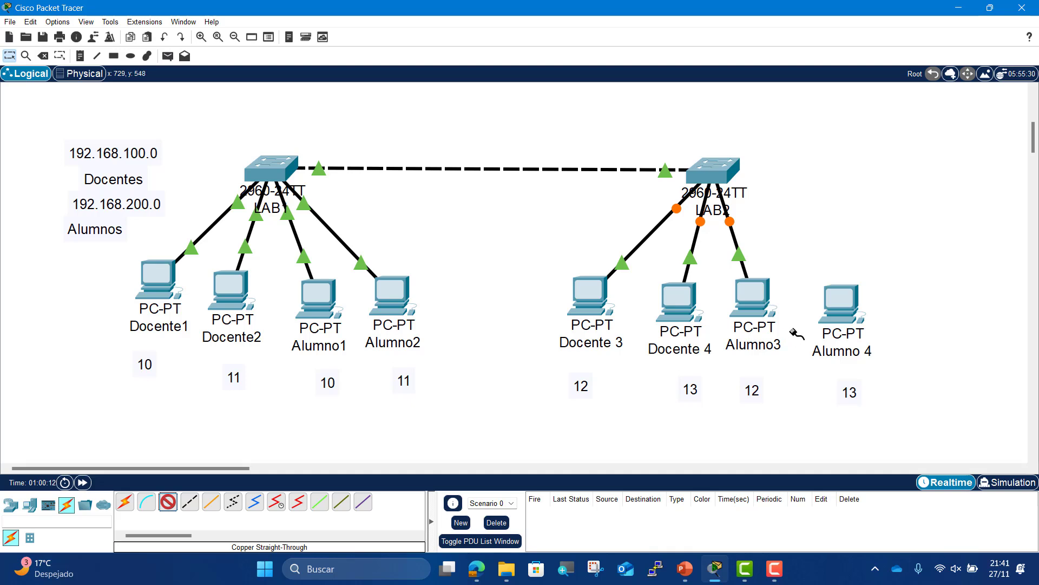
click(832, 322)
click(850, 369)
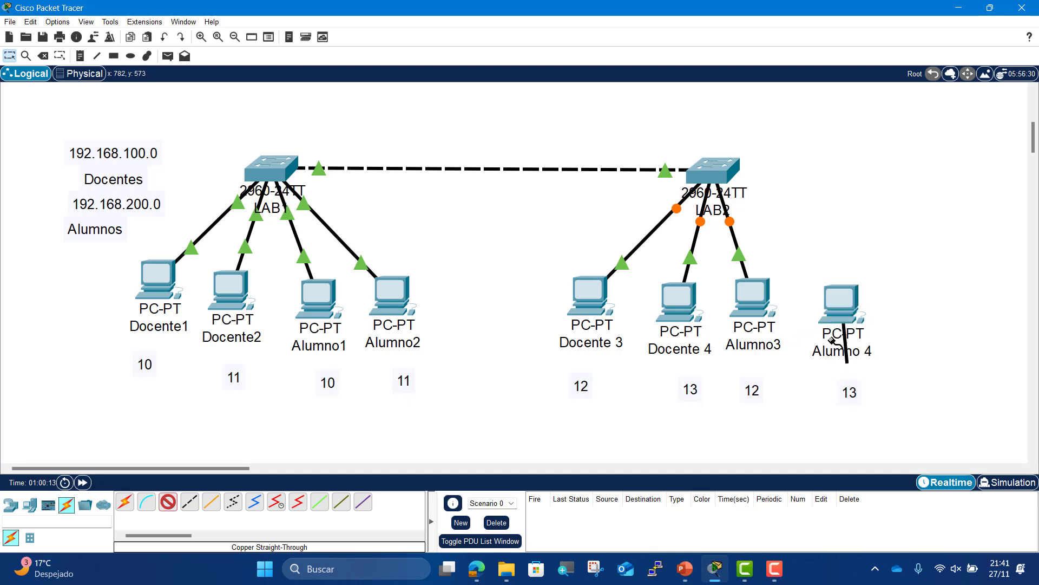
click(719, 169)
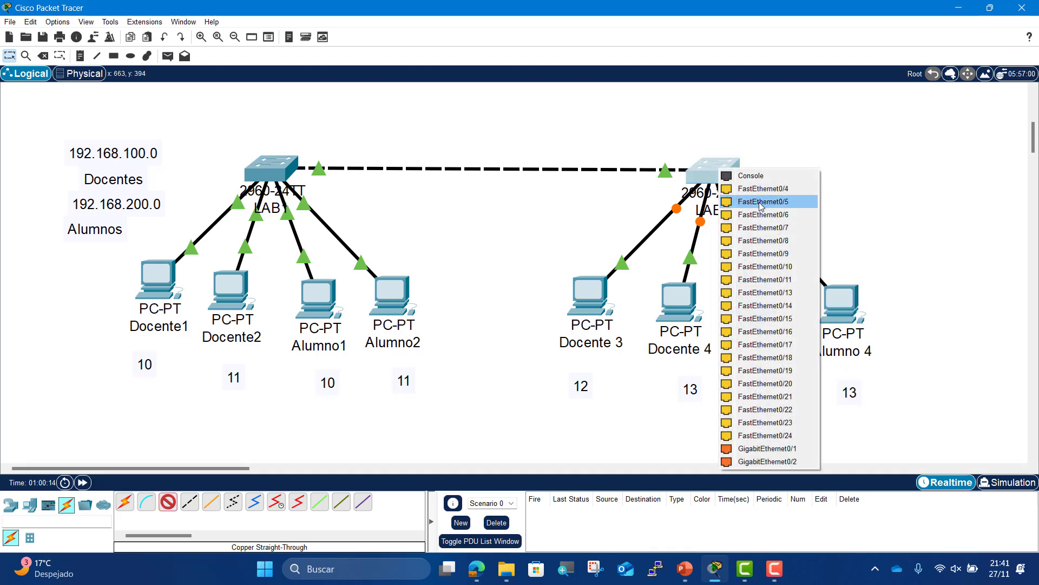
click(792, 295)
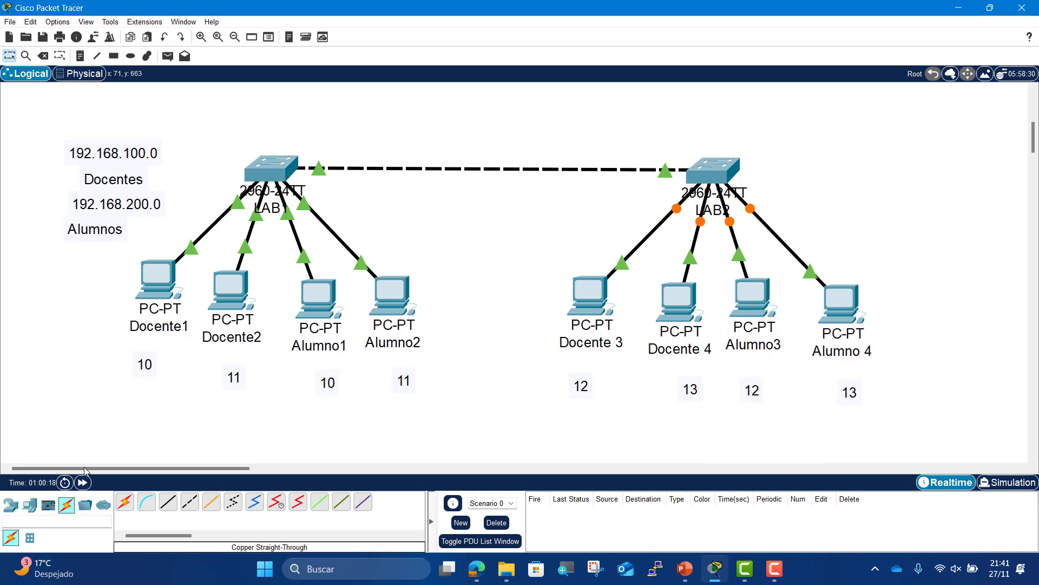
click(88, 485)
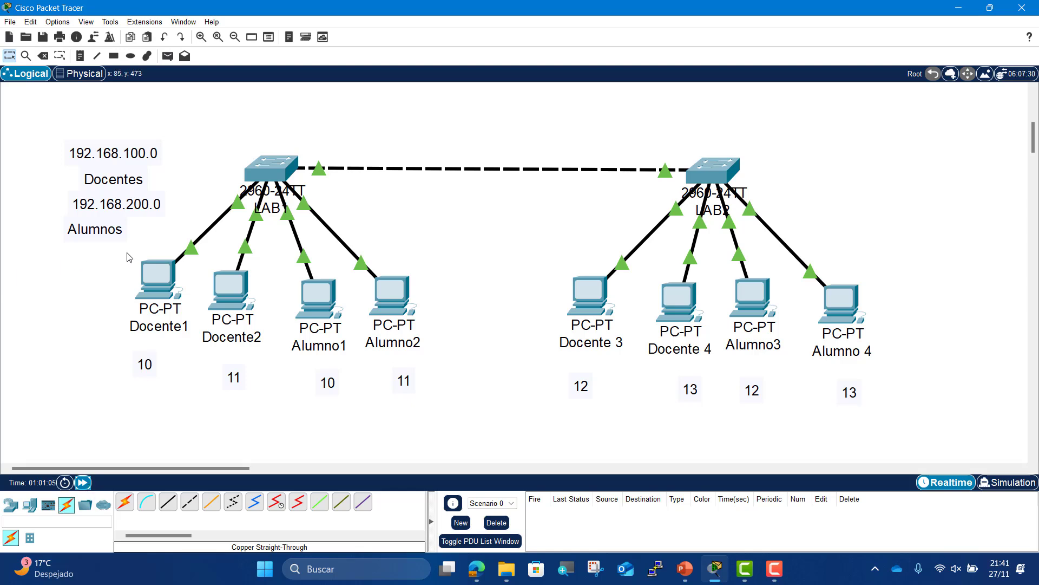
- Open Docente1's command prompt and ping Docente2 at 192.168.100.11
click(179, 286)
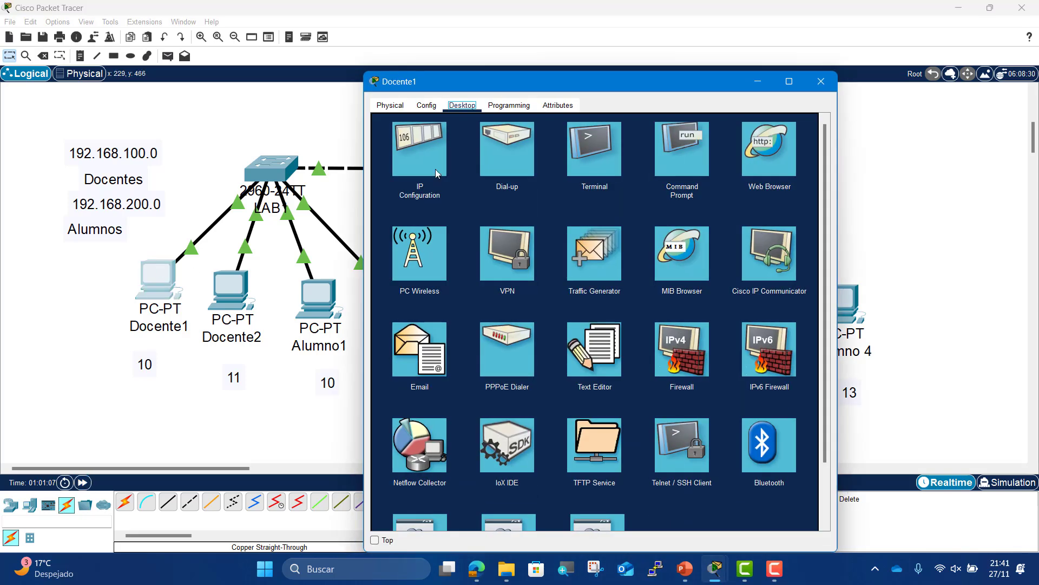
click(674, 160)
drag(586, 88, 238, 370)
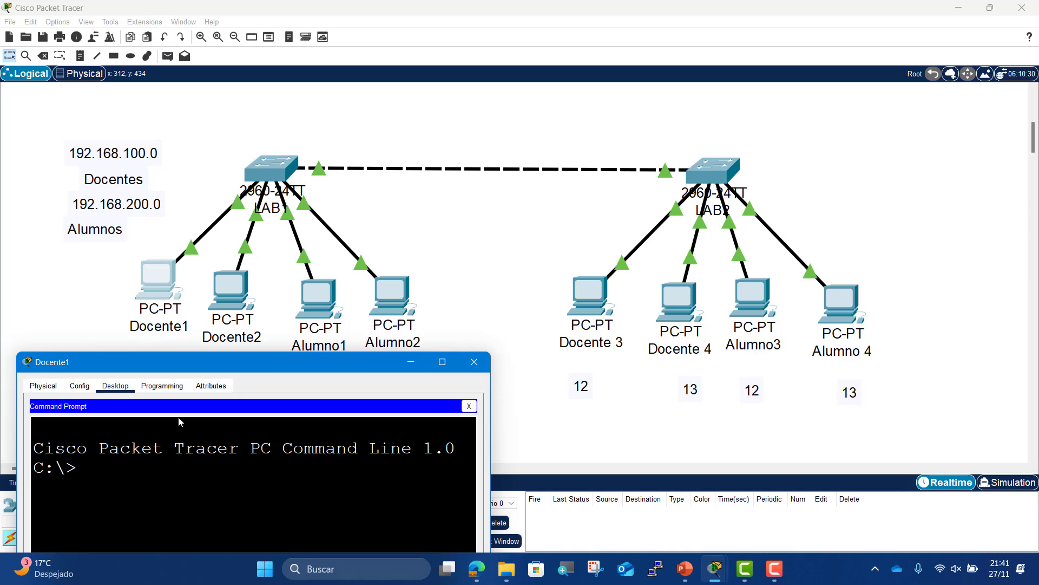
text(ping )
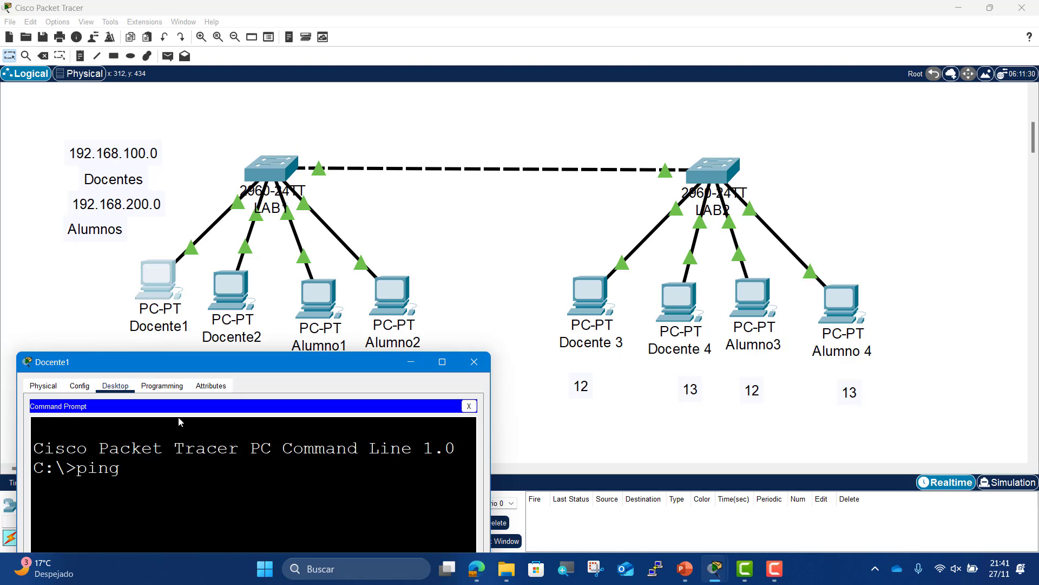
text(192.168.)
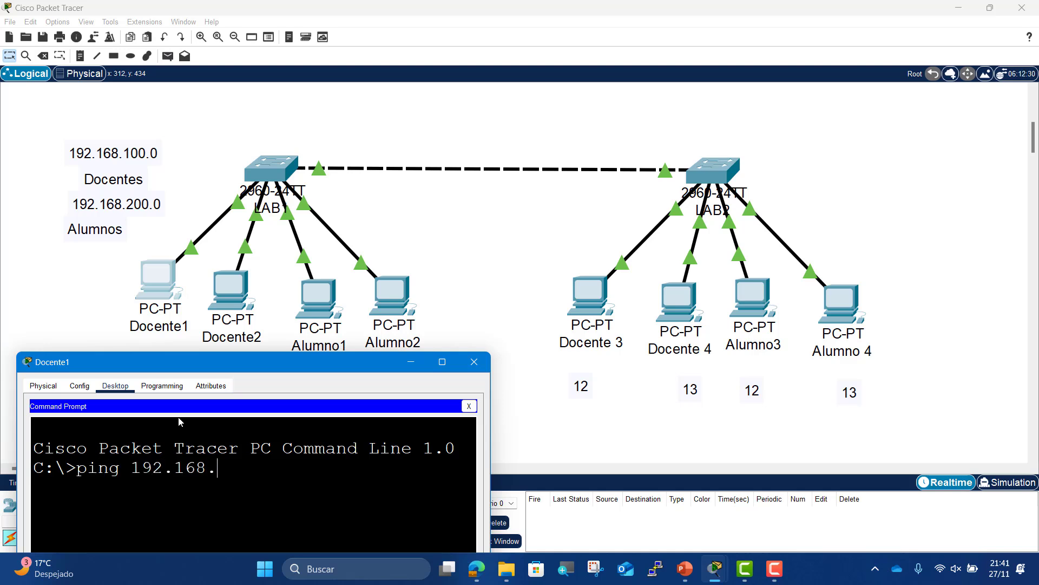
text(100.11)
key(Return)
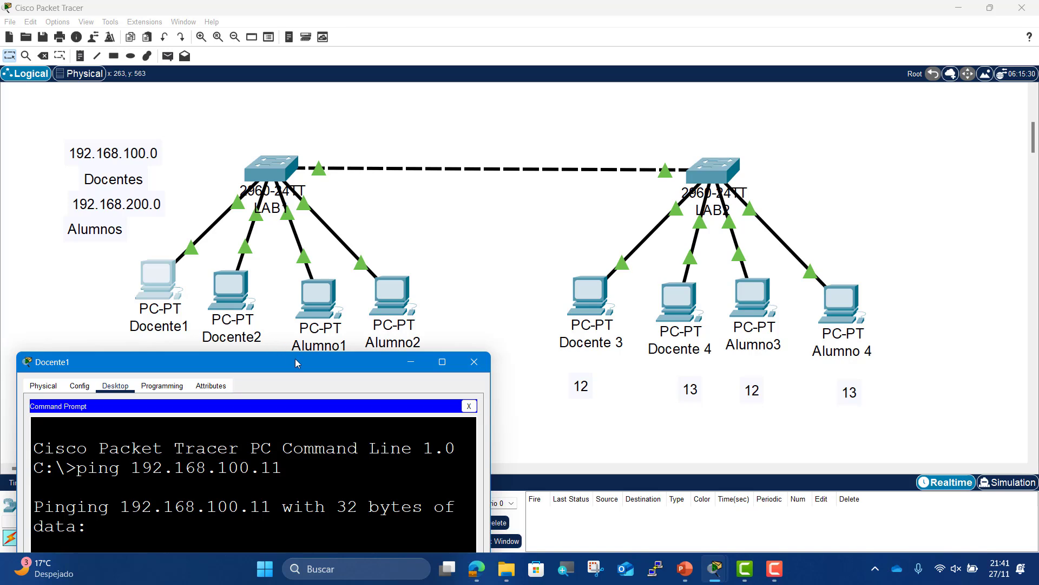
- Examine the ping replies on Docente1 and repeat the ping to 192.168.100.11
drag(295, 358, 814, 80)
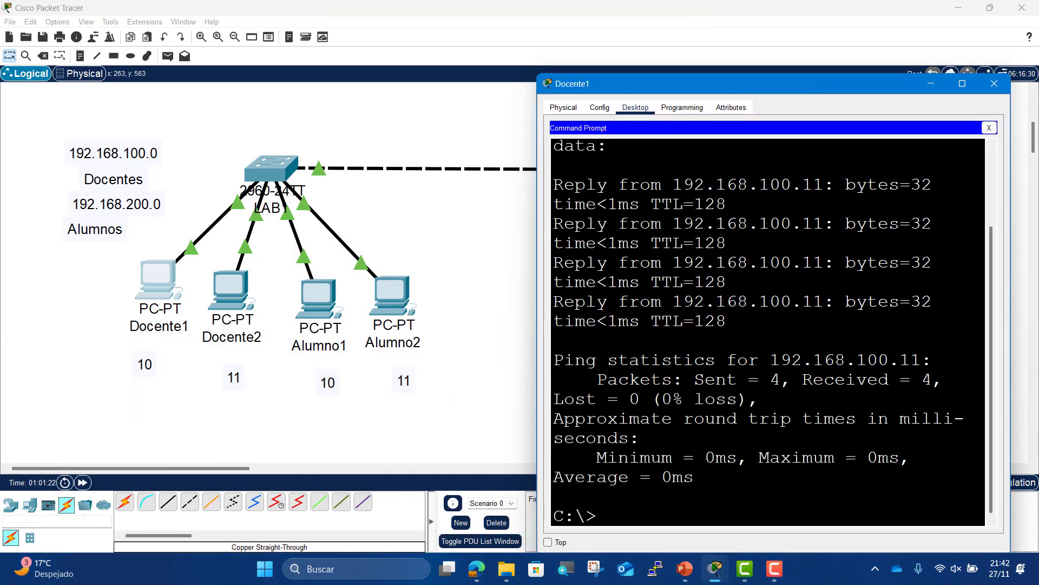
drag(732, 321, 564, 184)
click(564, 184)
key(Up)
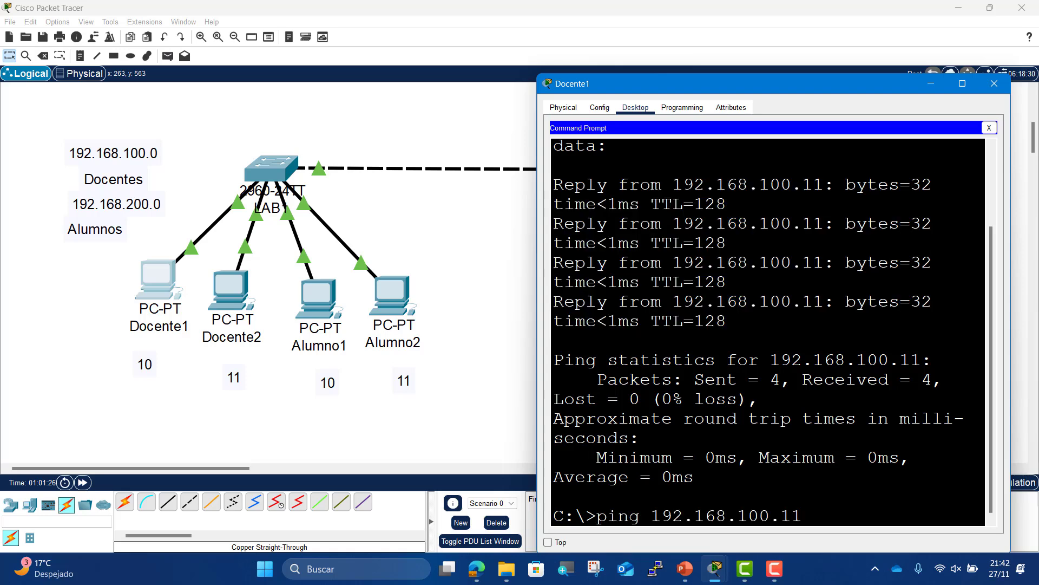
key(Return)
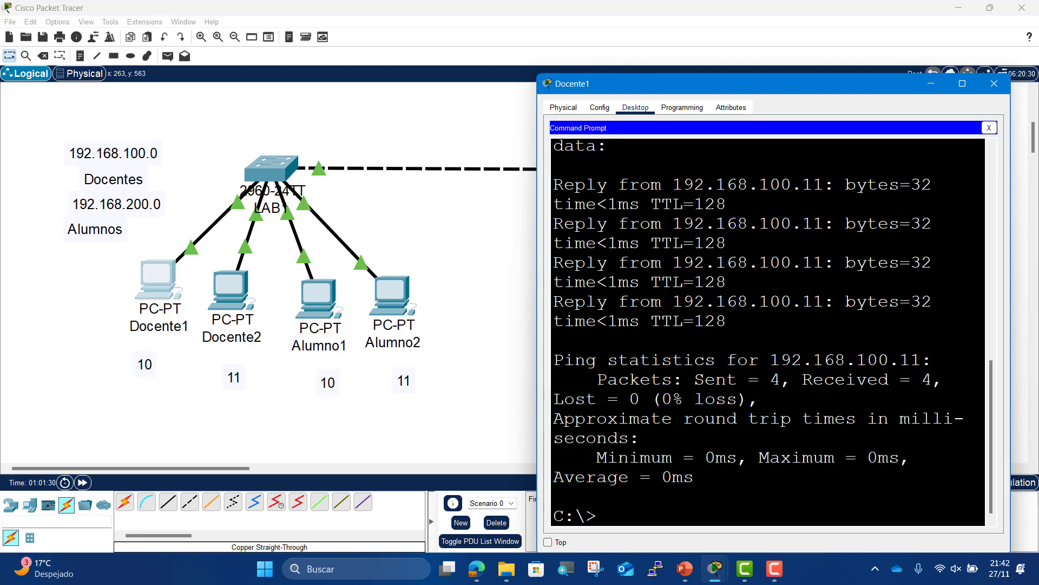
- Ping Alumno1 at 192.168.200.10 from Docente1 to test reachability between the Docentes and Alumnos networks
key(Up)
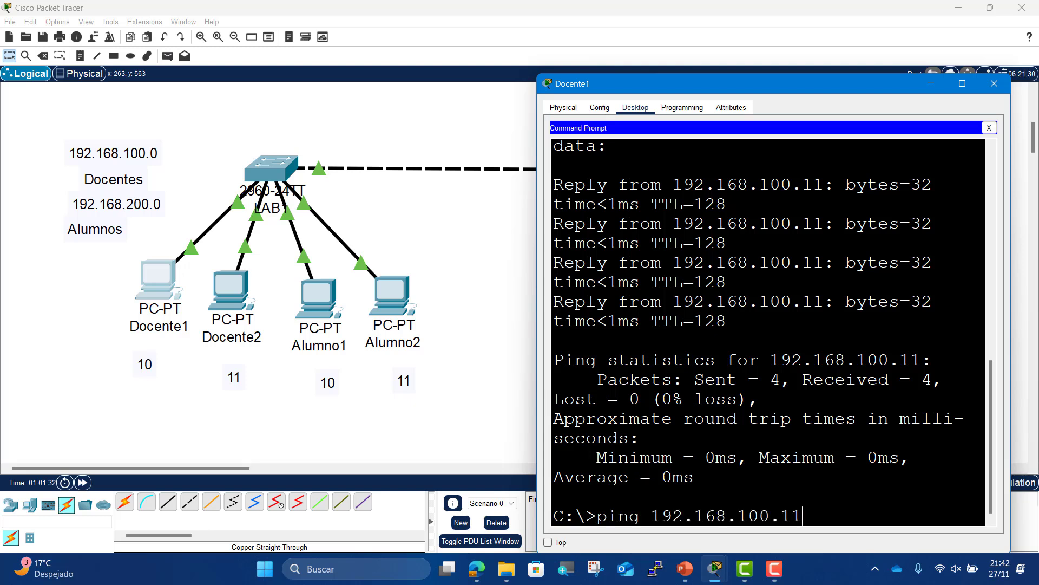
key(BackSpace)
key(BackSpace)
key(BackSpace)
key(BackSpace)
key(BackSpace)
key(BackSpace)
text(200.10)
key(Return)
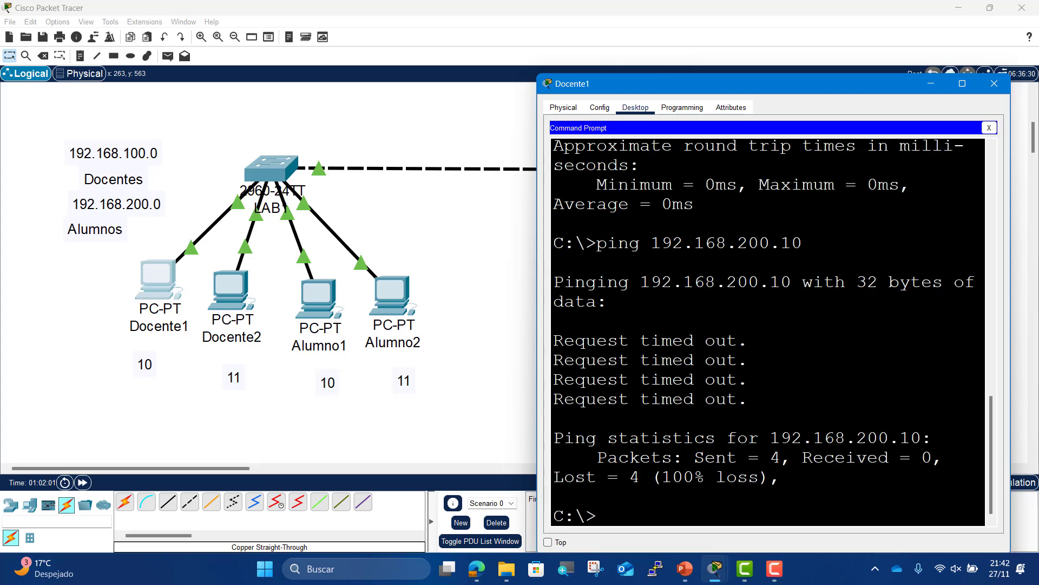
- Ping Docente 3 on switch LAB2 at 192.168.100.12 from Docente1's command prompt
drag(719, 82, 178, 12)
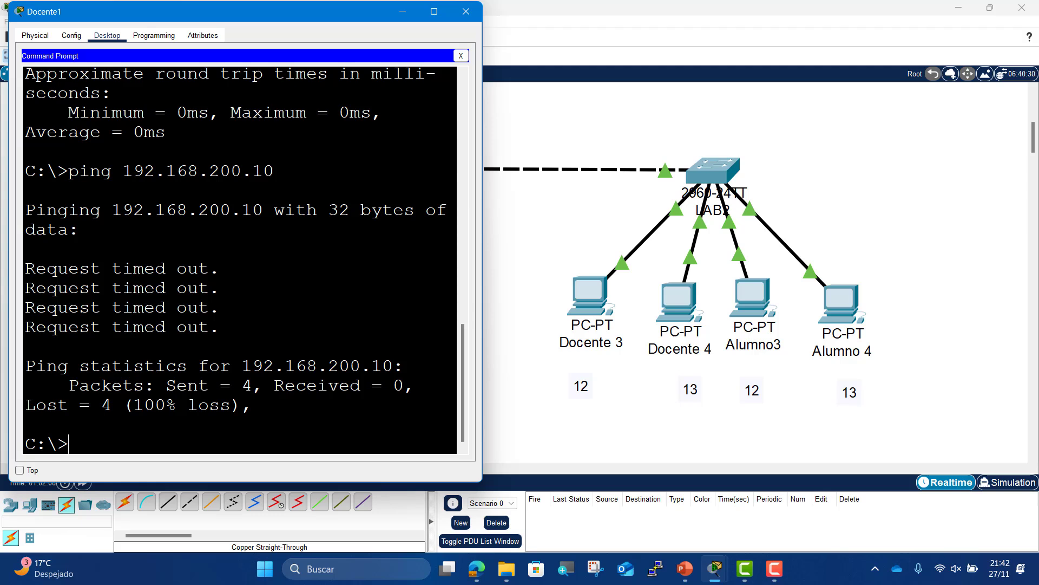
text(ping 192.168)
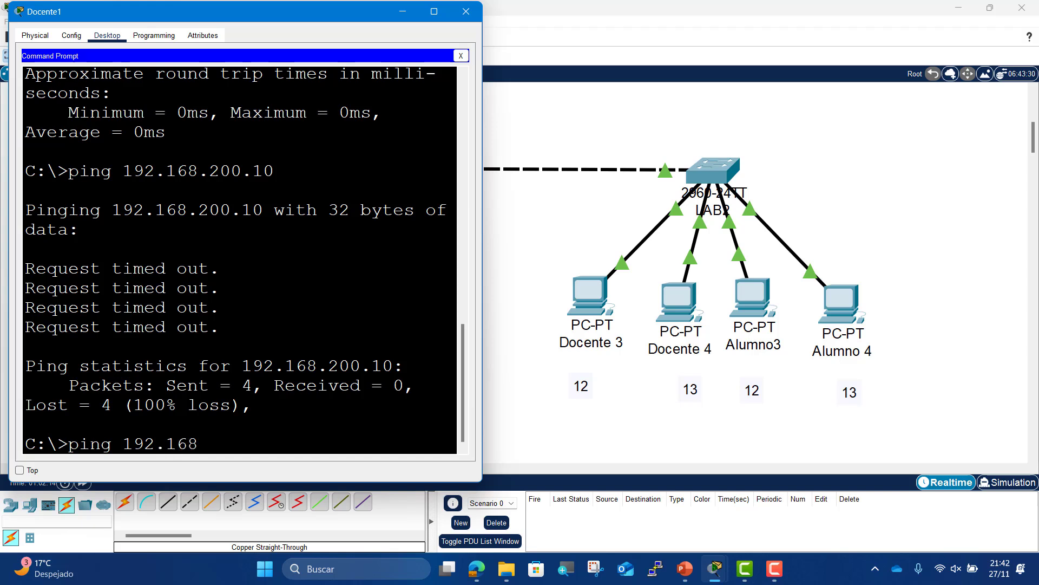
text(.100.12)
key(Return)
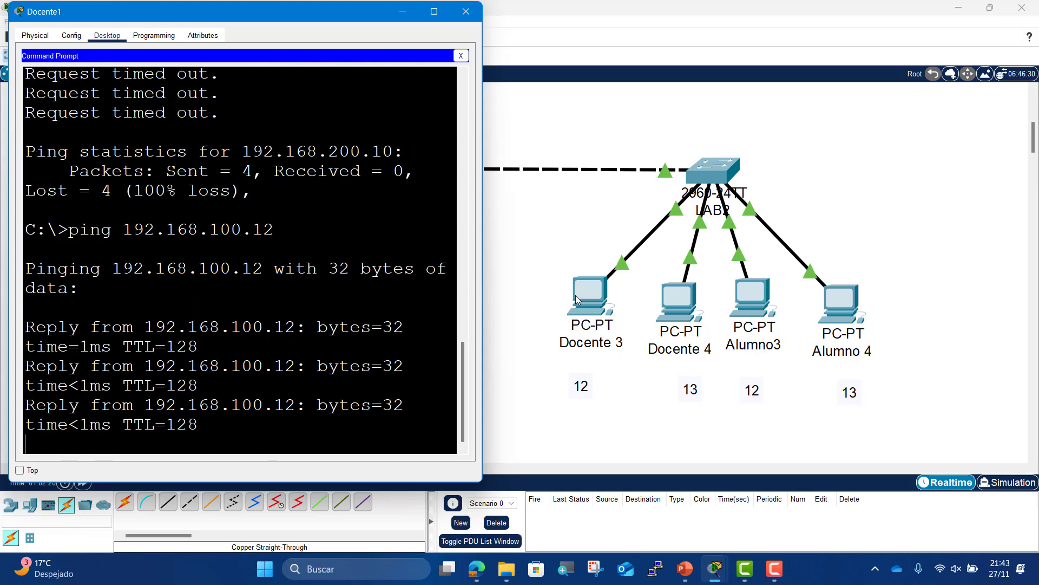
- Ping Docente 4 on switch LAB2 at 192.168.100.13 from Docente1's command prompt
key(Up)
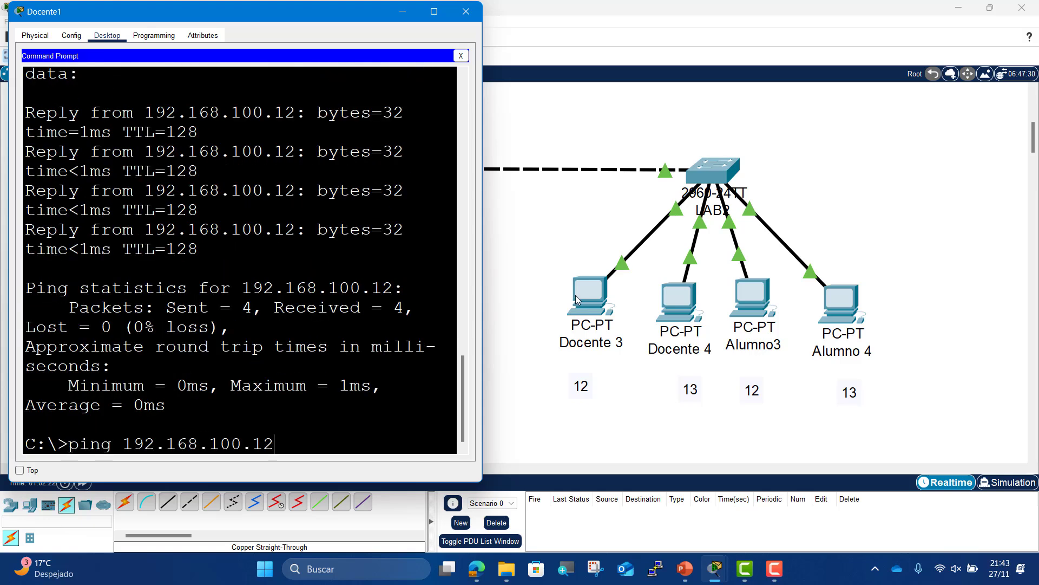
key(BackSpace)
text(3)
key(Return)
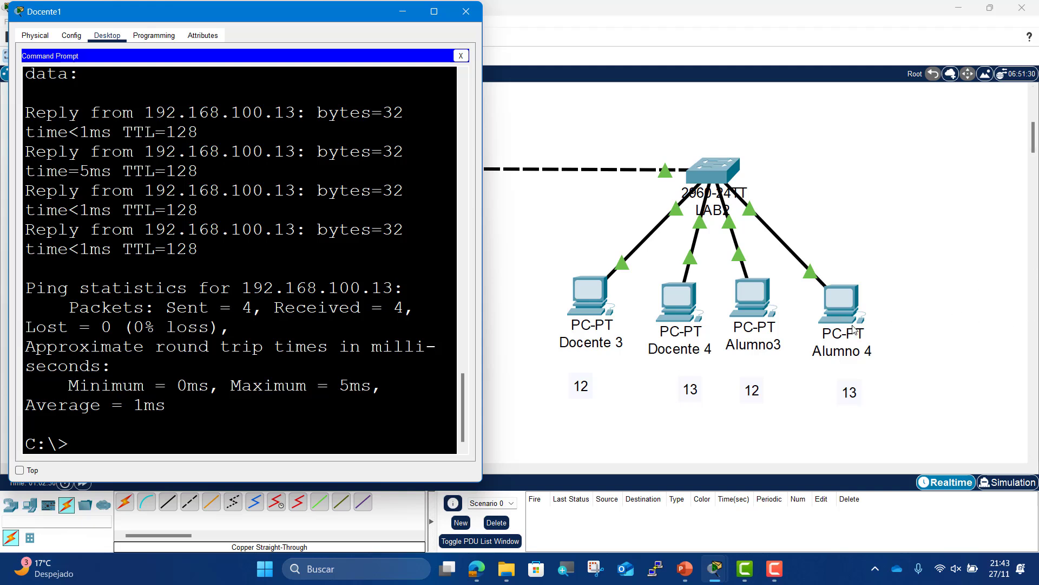
- Ping Alumno 4 at 192.168.200.13 from Docente1, and close Docente1's window
key(Up)
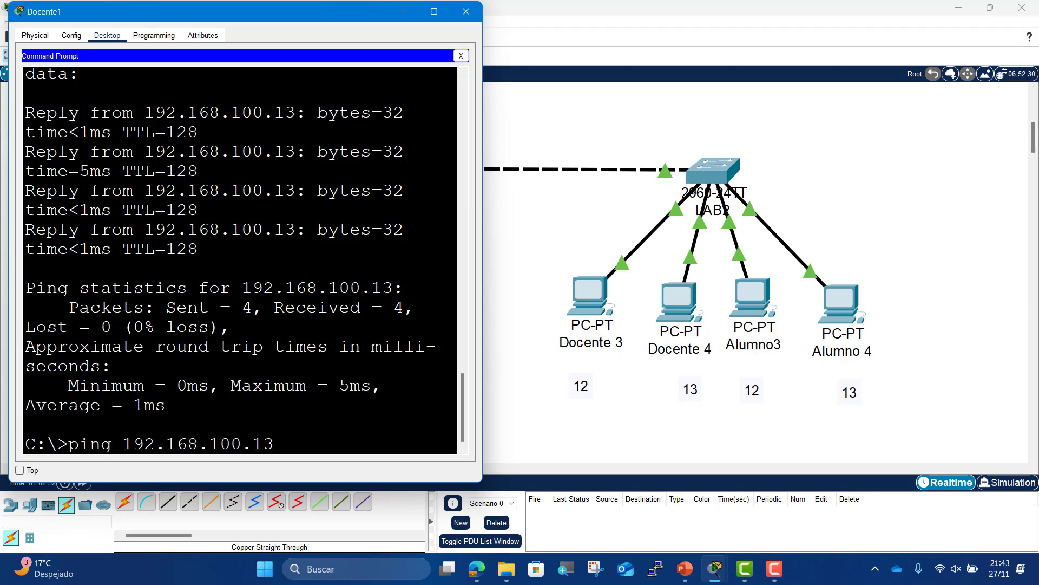
key(BackSpace)
key(BackSpace)
key(BackSpace)
key(BackSpace)
key(BackSpace)
key(BackSpace)
text(200.13)
key(Return)
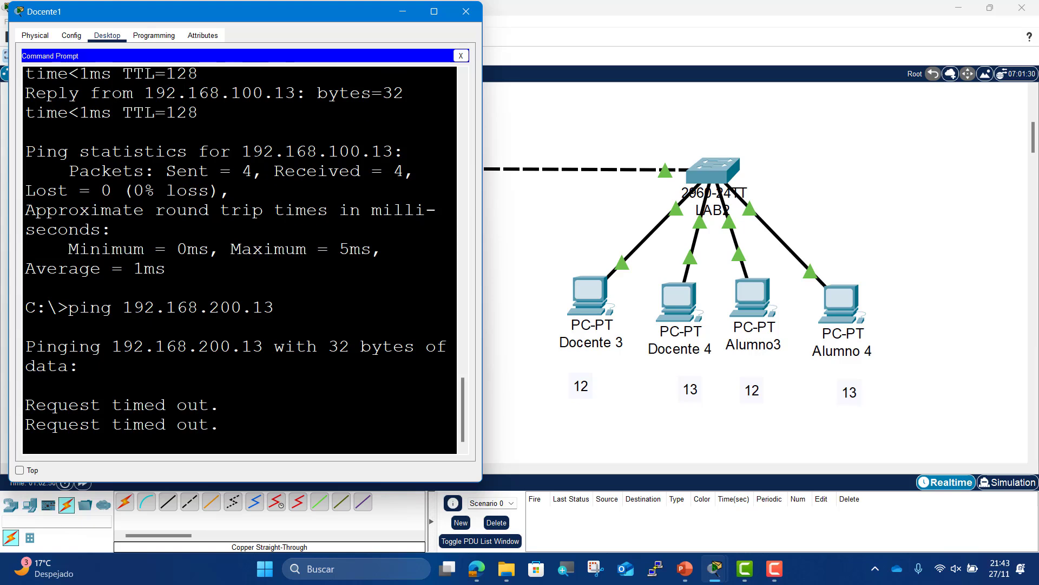
click(465, 17)
- Move the LAB1 end of Docente1's cable to port FastEthernet0/20 and fast-forward the simulation time
drag(244, 207, 208, 181)
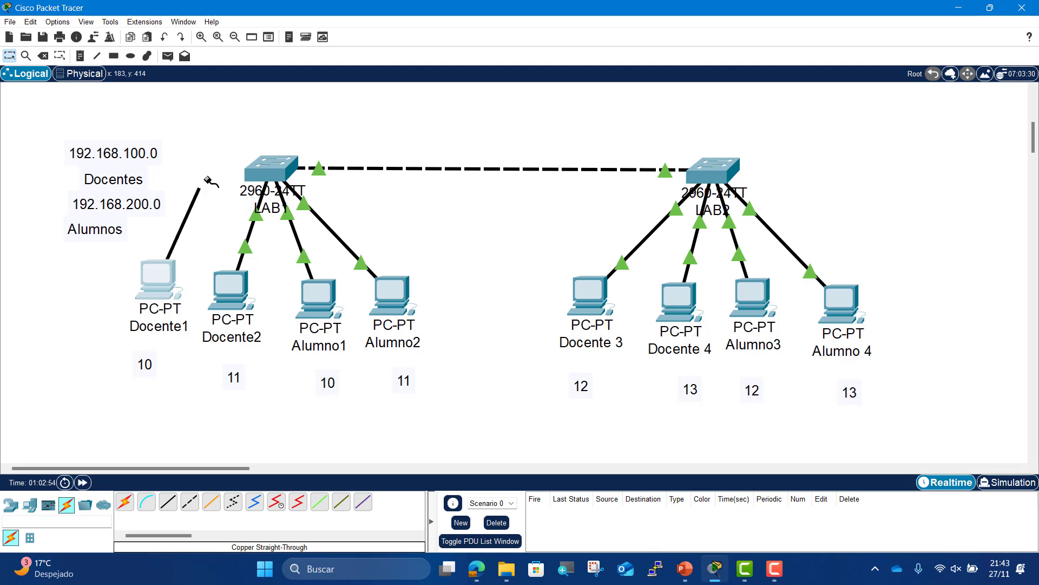
click(274, 169)
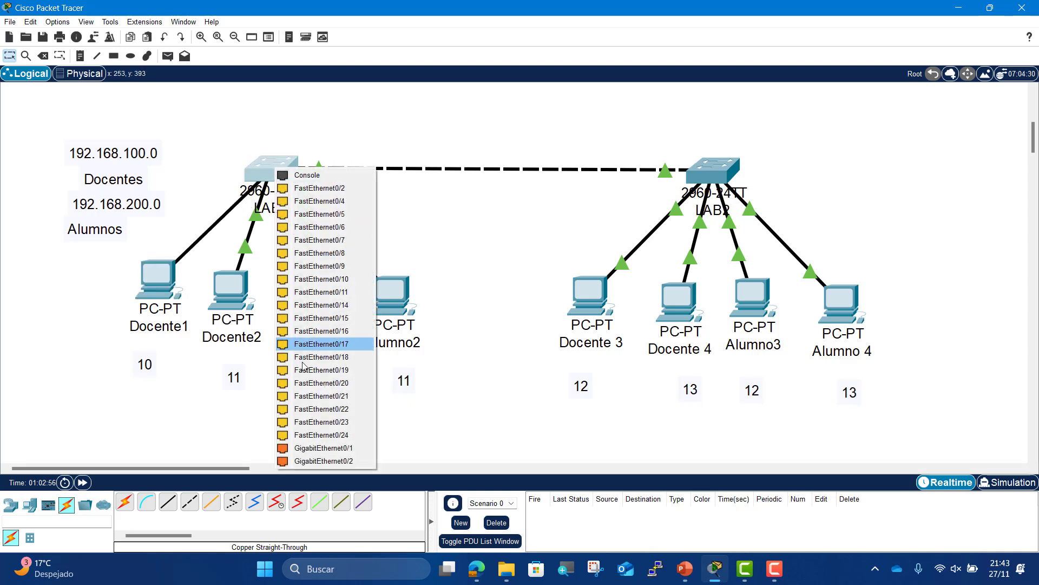
click(308, 384)
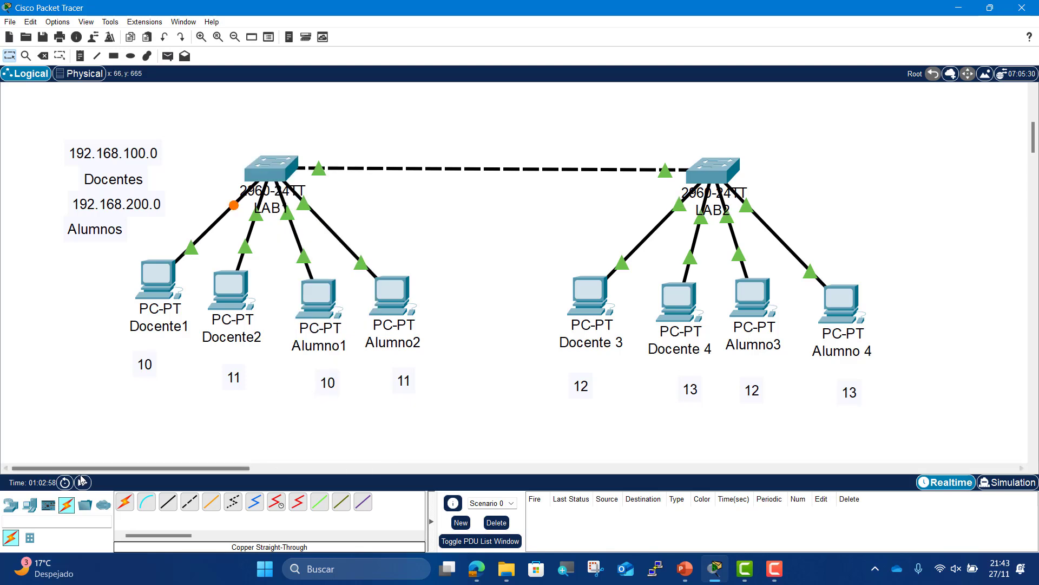
click(82, 482)
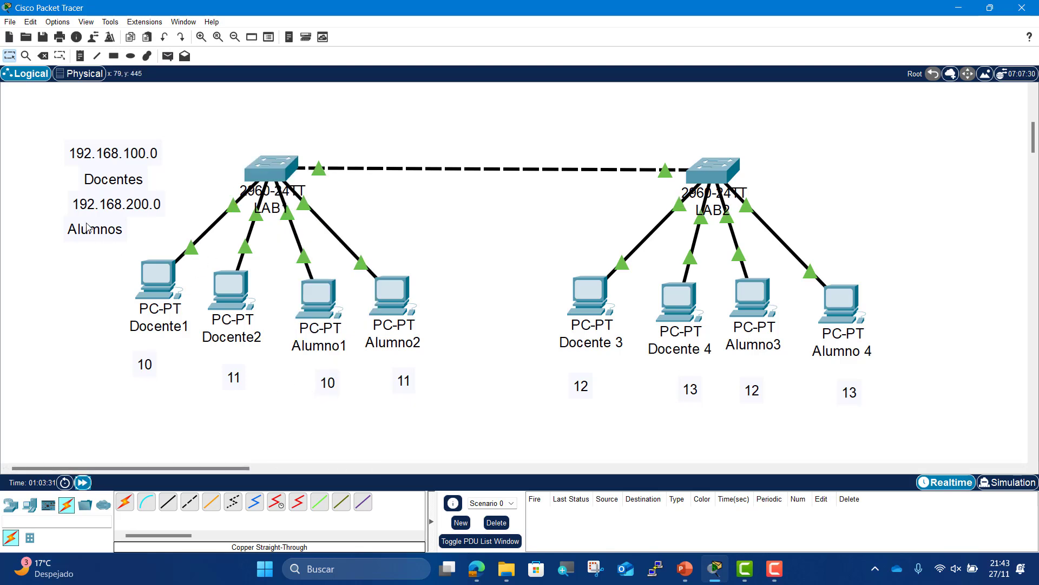
- Reopen Docente1's command prompt, ping Docente 3 at 192.168.100.12 through the changed switch port, and close the window
click(154, 278)
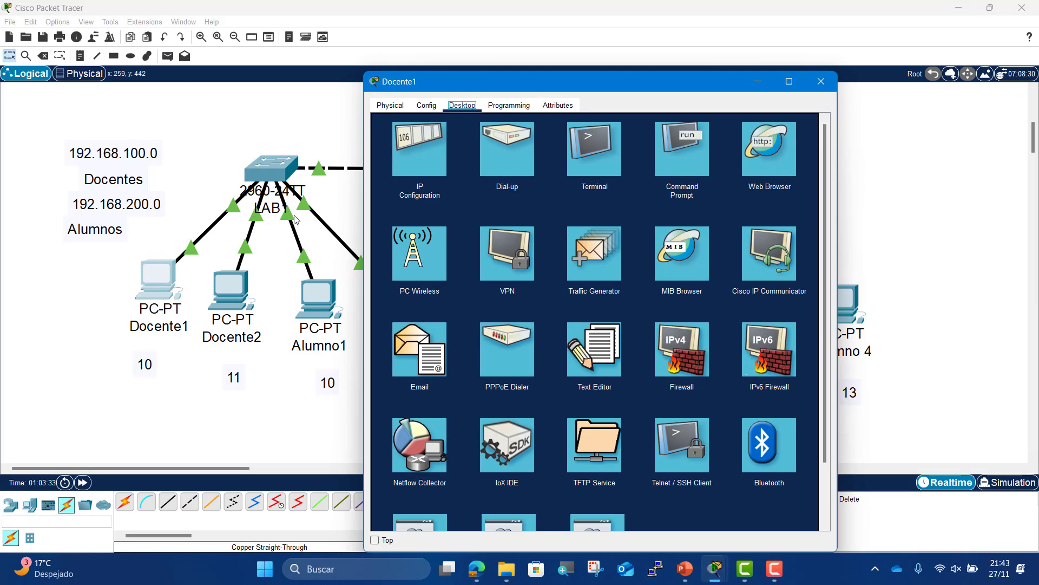
click(668, 161)
scroll(668, 161, down, 10)
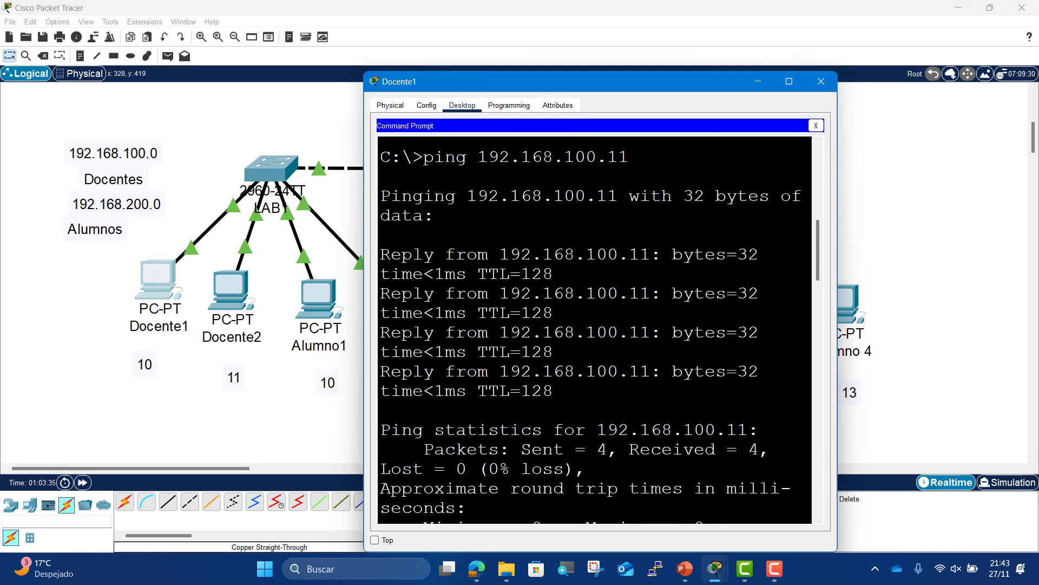
scroll(596, 325, down, 7)
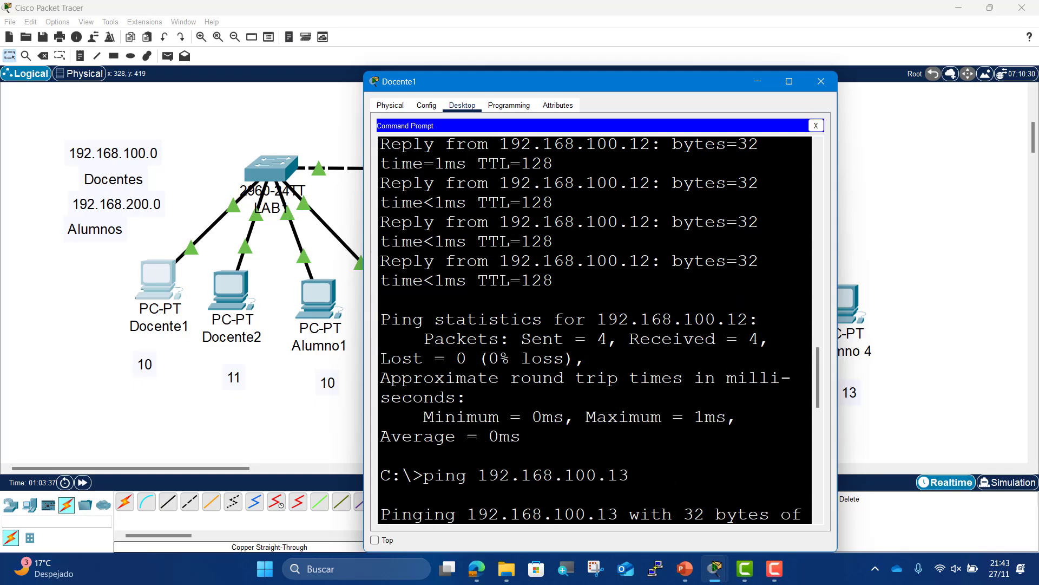
scroll(595, 324, down, 12)
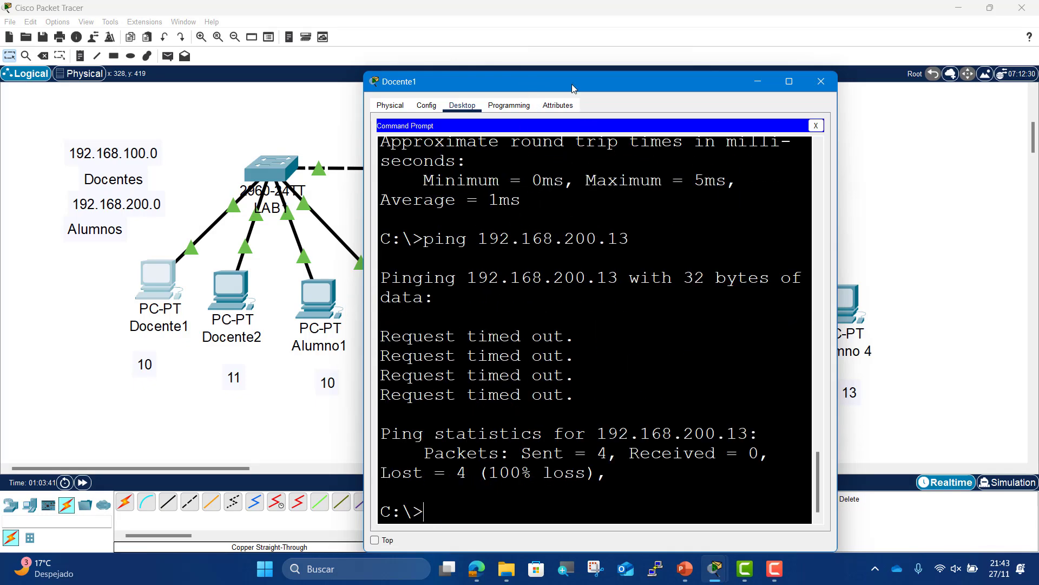
drag(571, 82, 220, 74)
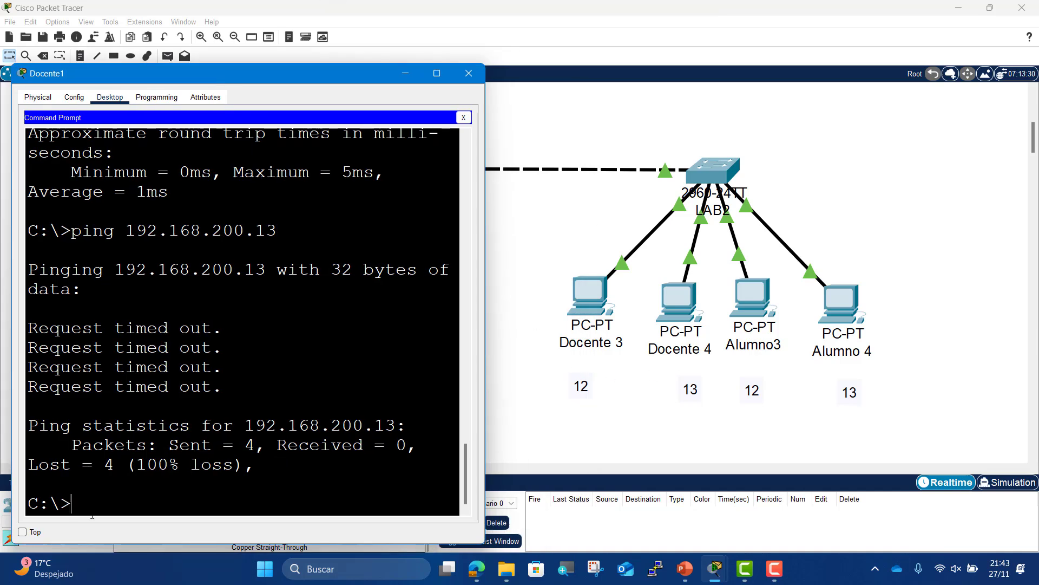
key(Up)
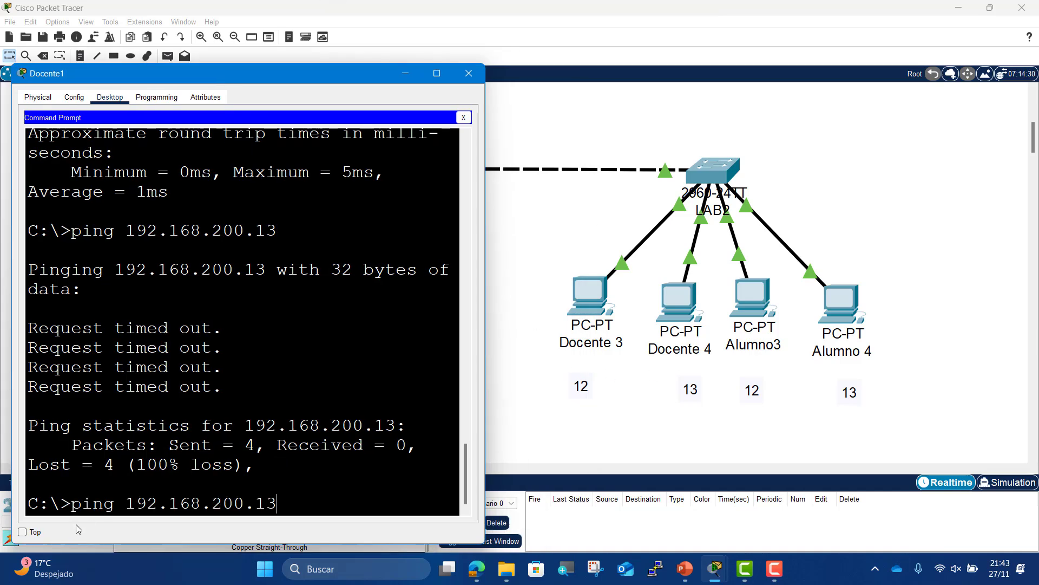
key(BackSpace)
key(BackSpace)
key(BackSpace)
key(BackSpace)
key(BackSpace)
text(100.12)
key(Return)
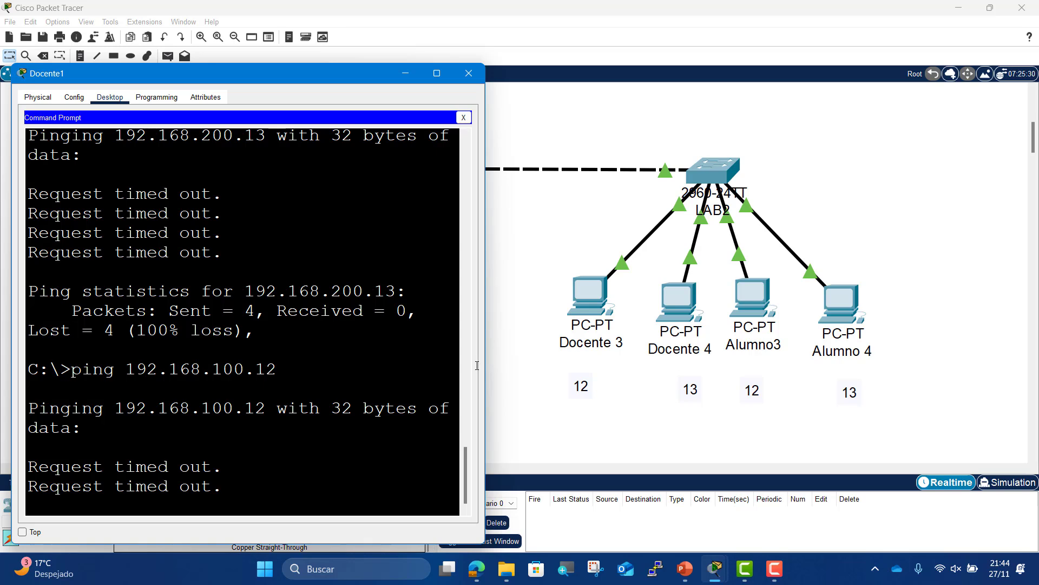
click(465, 77)
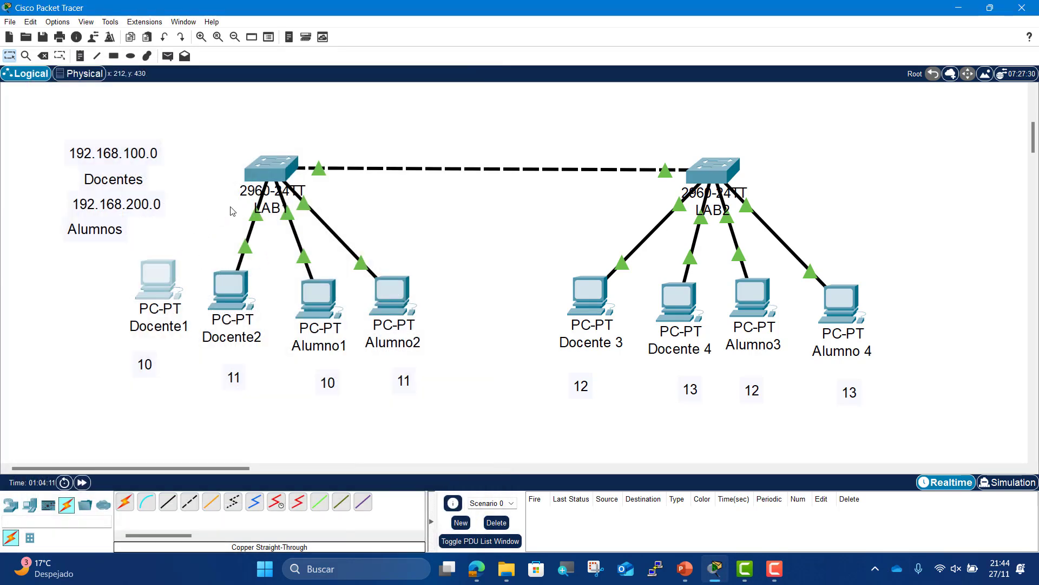
- Move the LAB1 end of Docente1's cable to port FastEthernet0/4 and fast-forward the simulation time
click(269, 166)
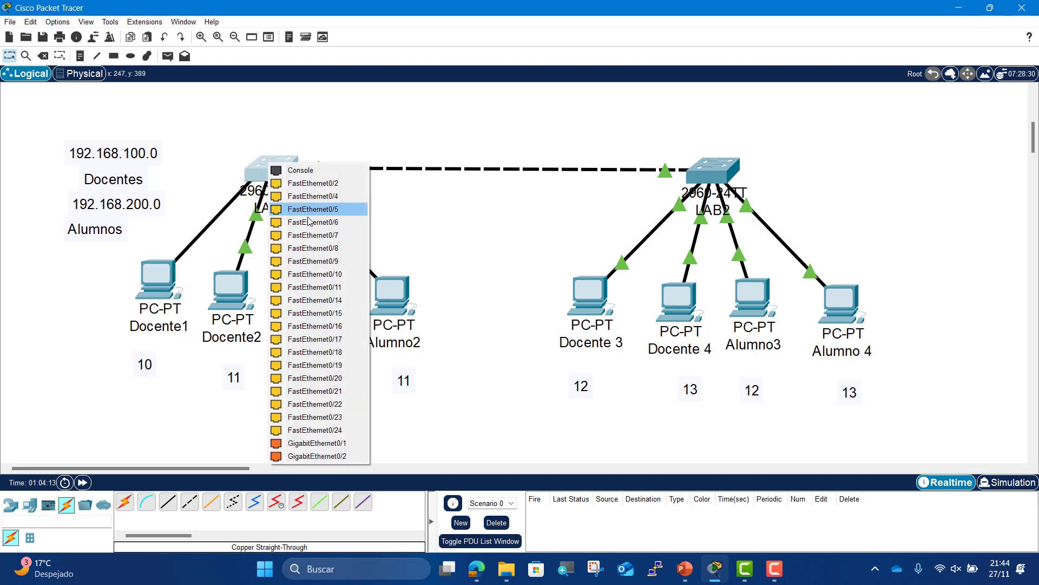
click(314, 196)
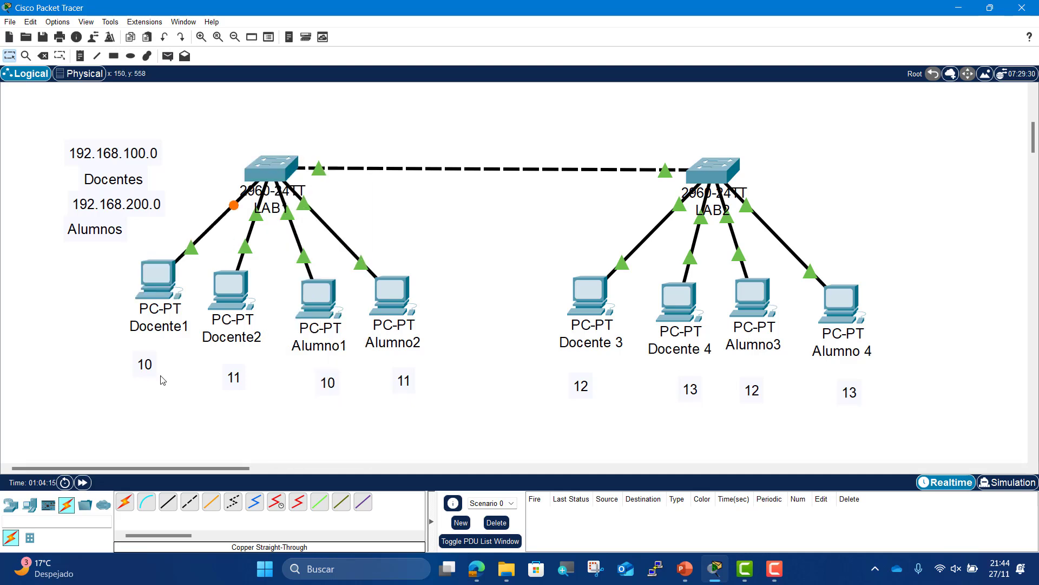
click(82, 483)
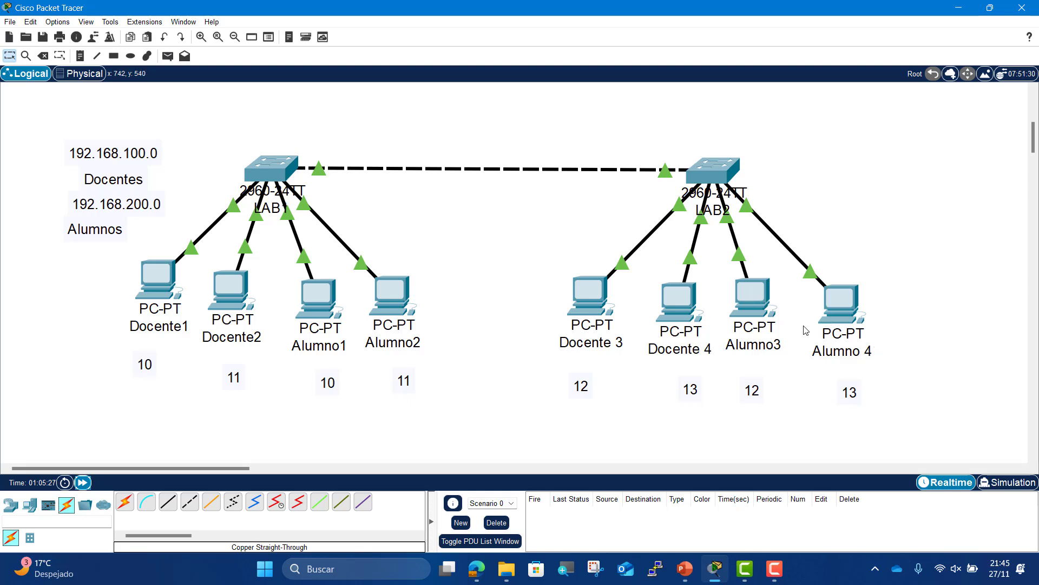
mouse_move(746, 289)
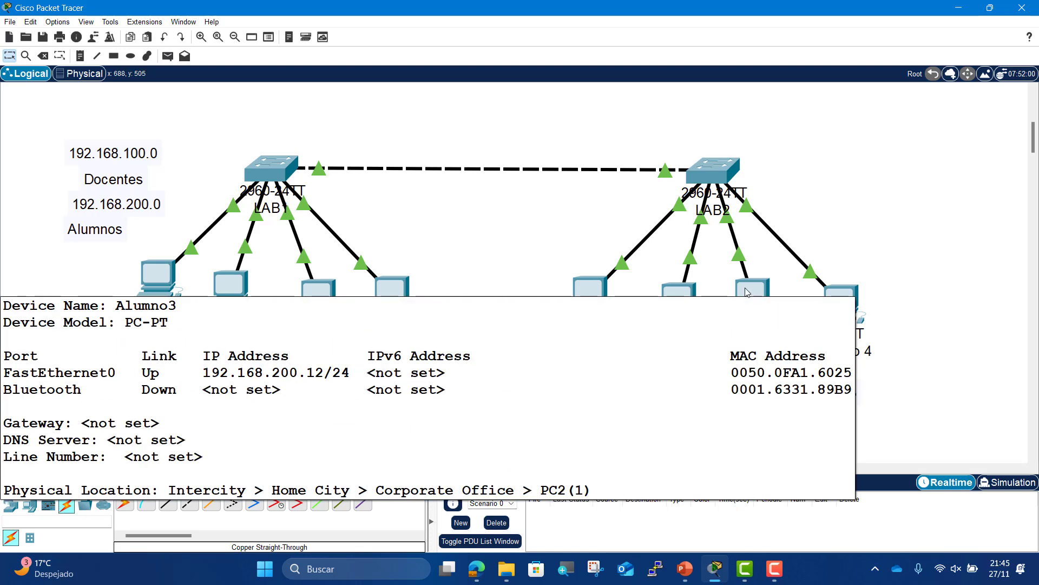